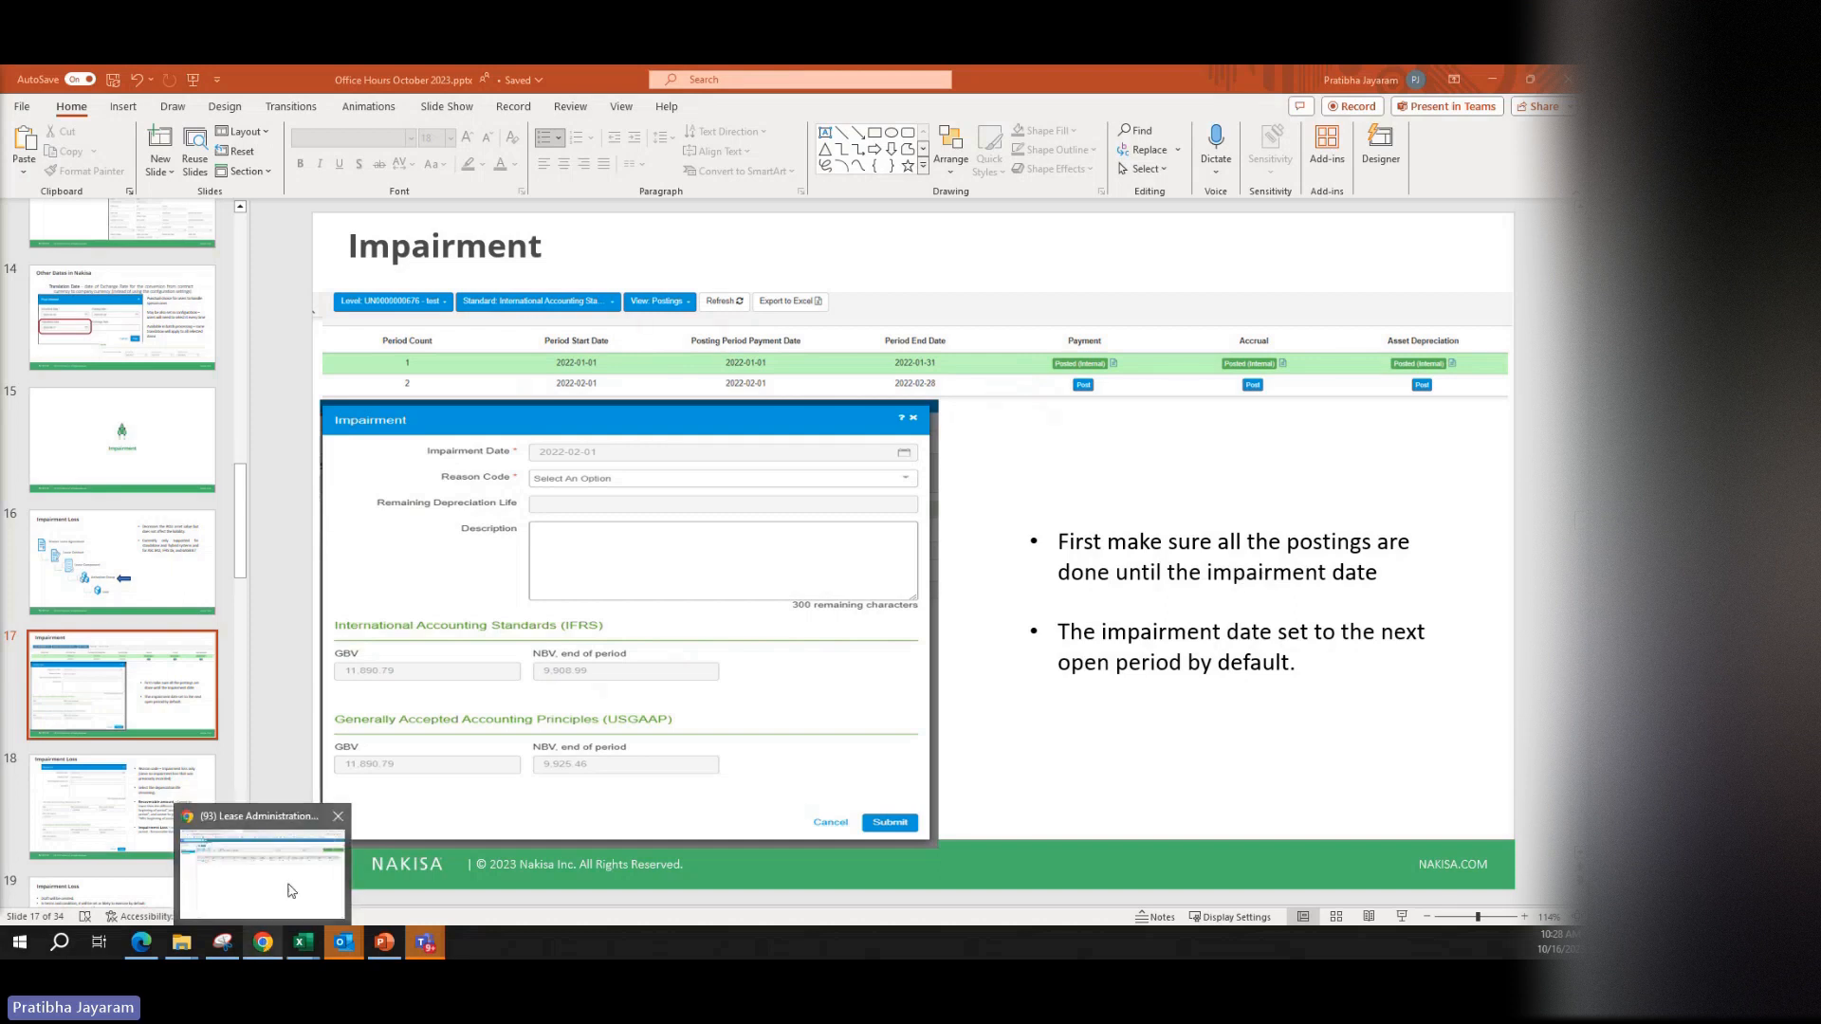
# Step: Switch to Lease Administration in the browser and check the posting schedule of the "Contract - Impairment loss - Oct Office hour" lease component
pyautogui.click(293, 889)
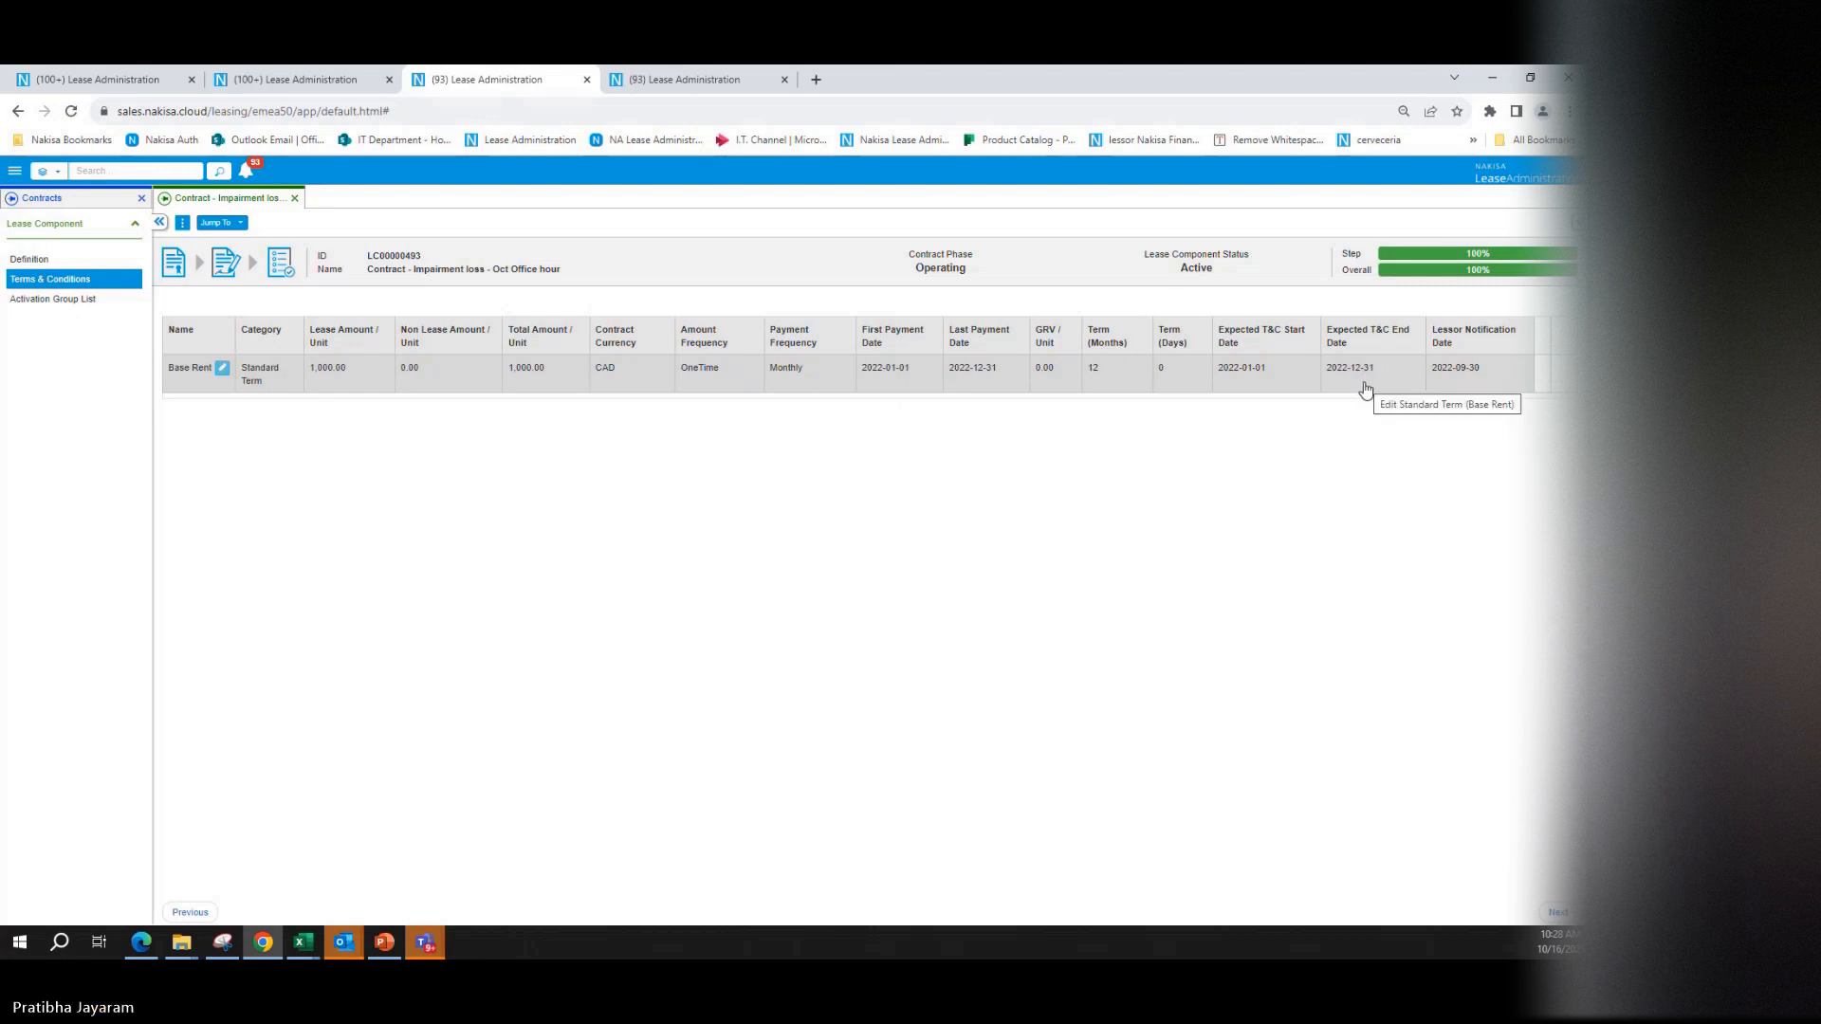
pyautogui.click(182, 222)
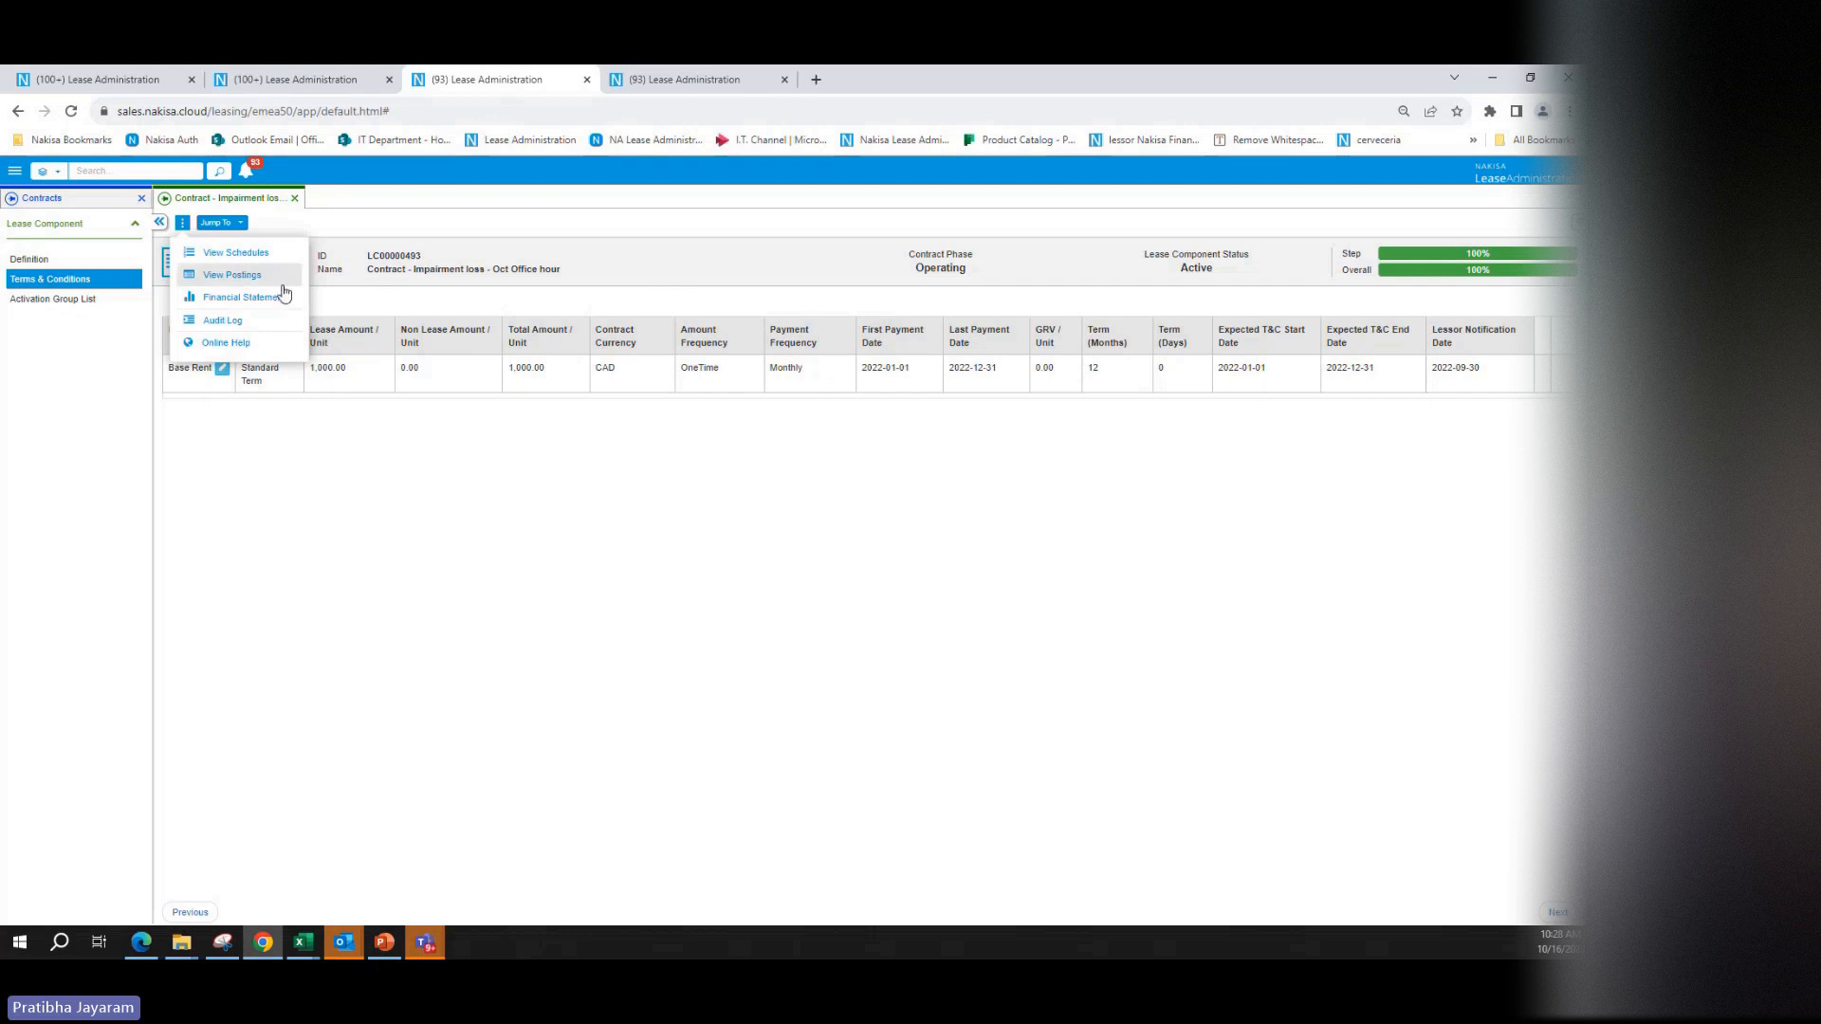
pyautogui.click(242, 253)
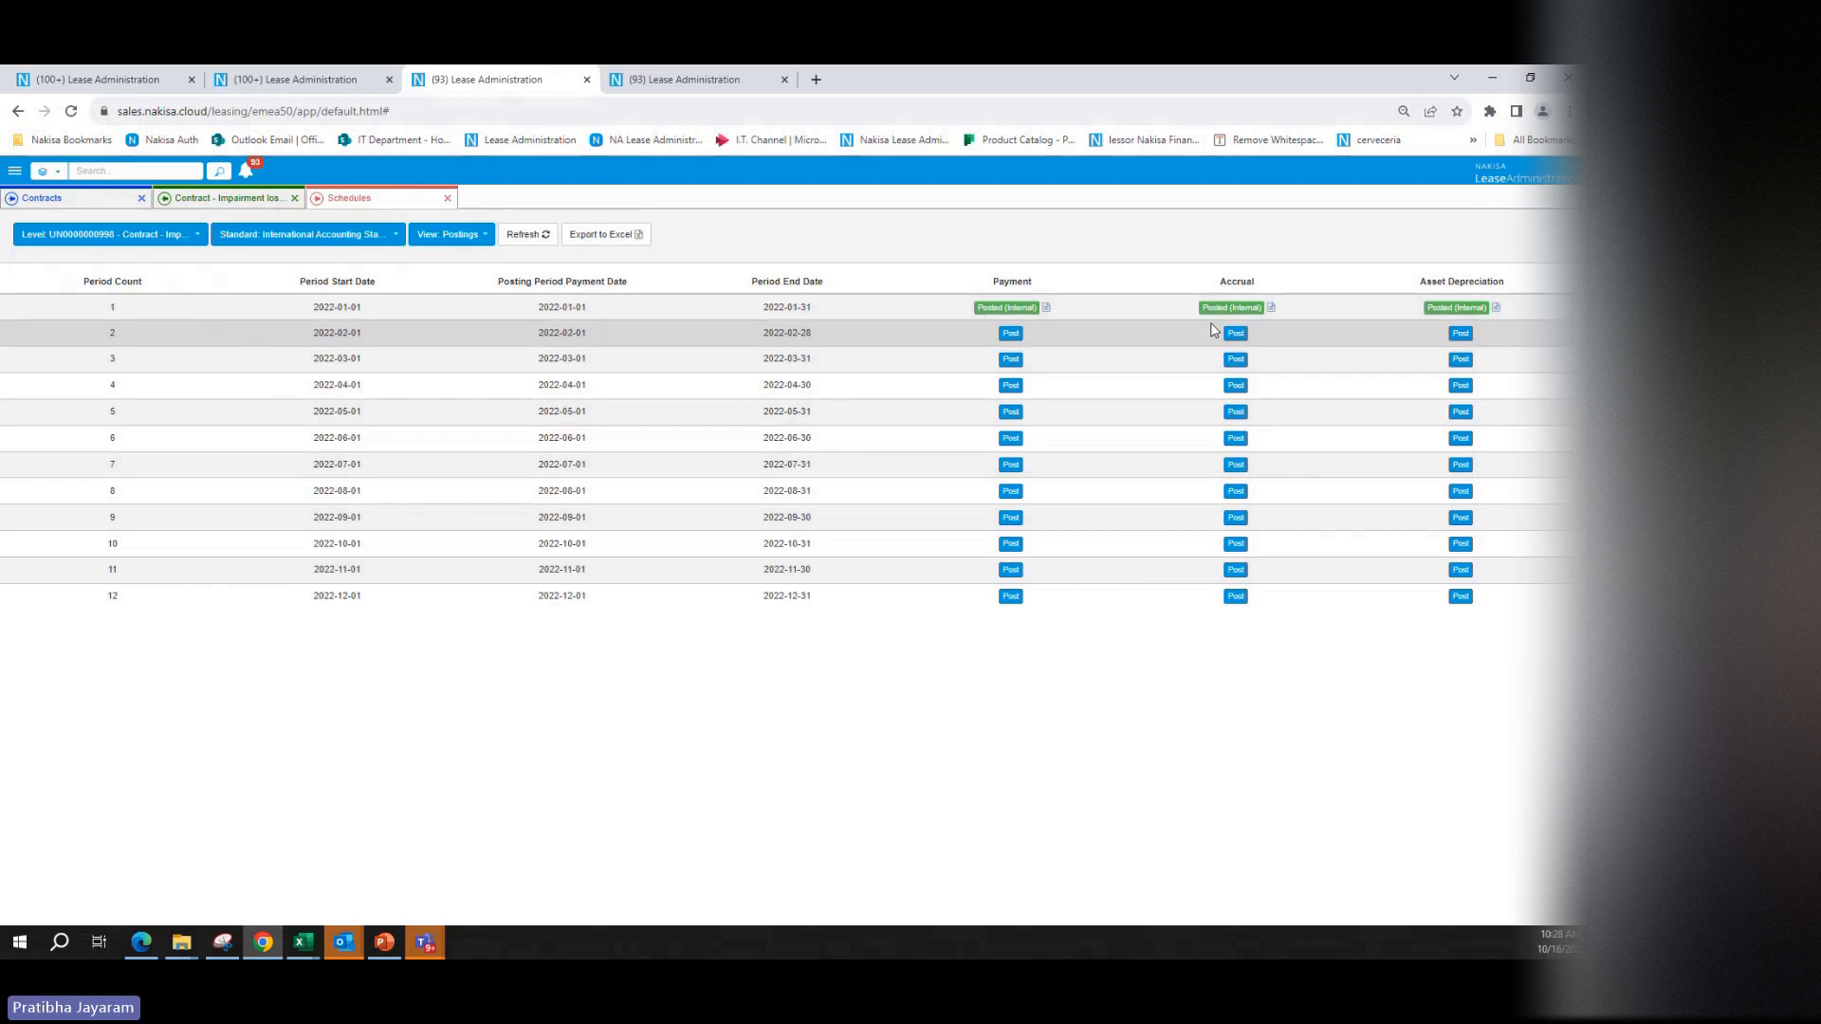
# Step: Return to the contract, go to its activation group and start an Impairment event
pyautogui.click(232, 203)
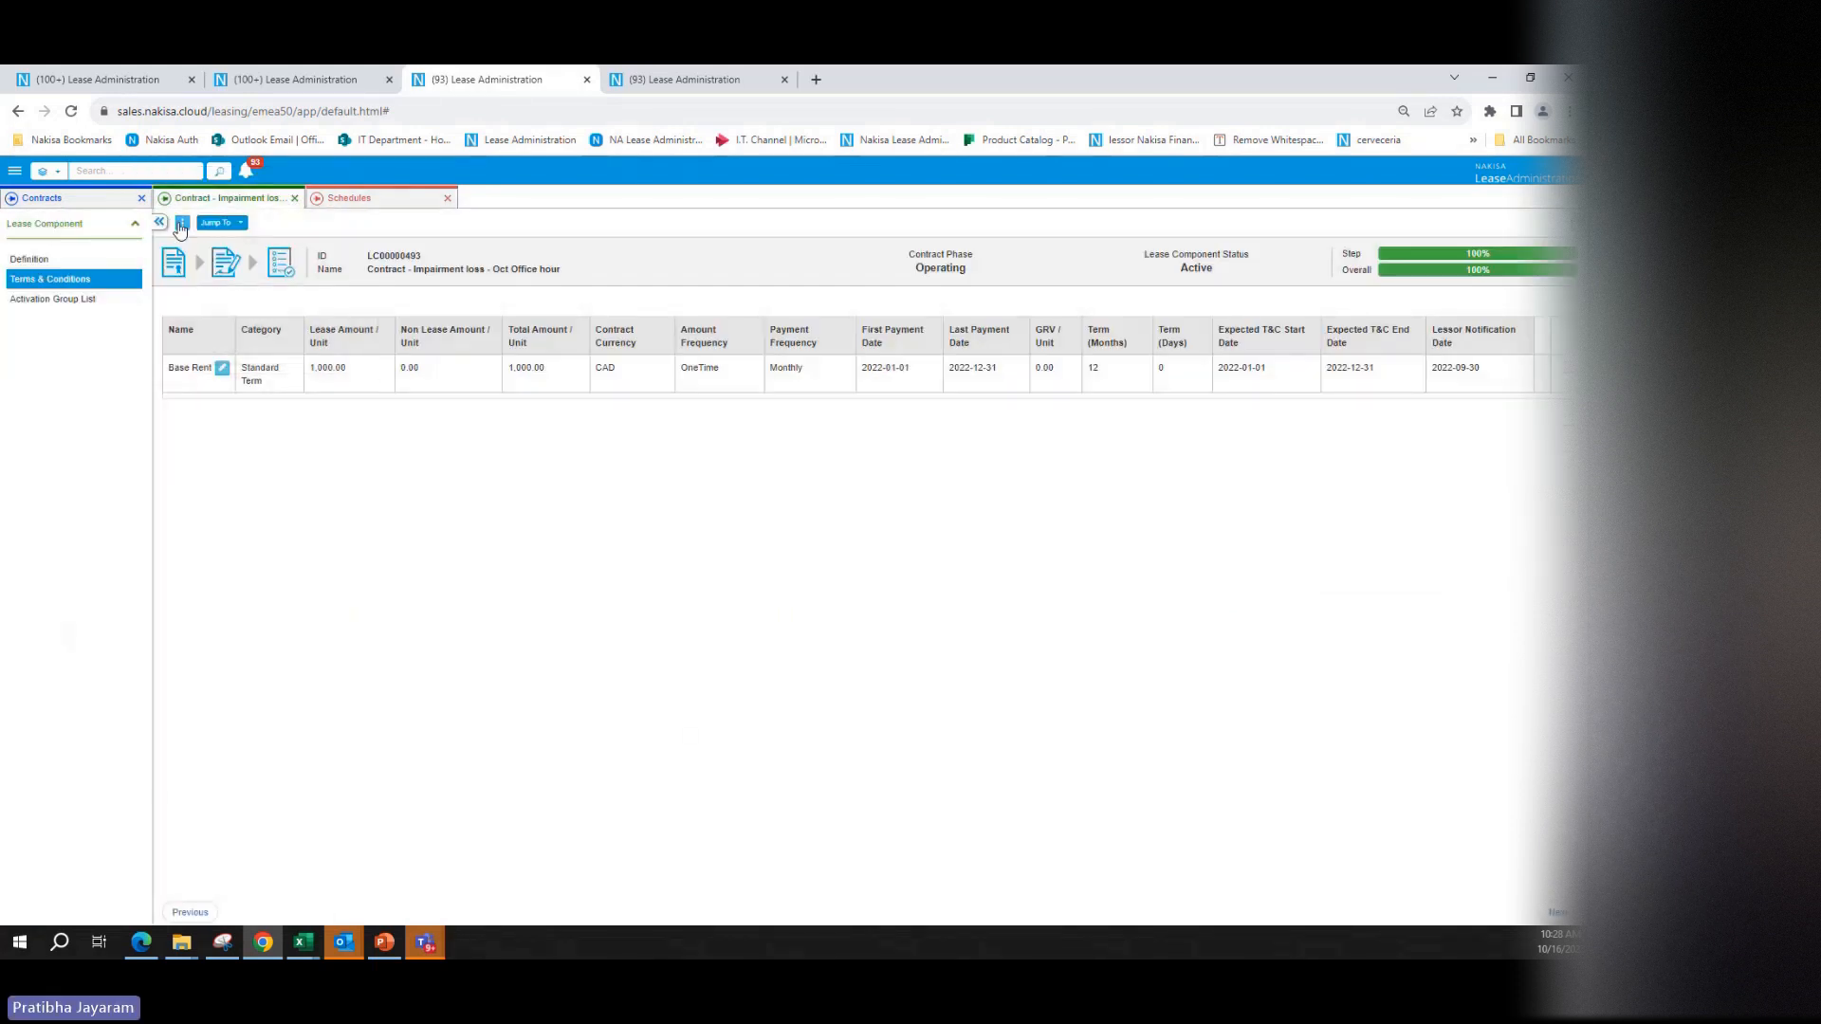
pyautogui.click(182, 223)
pyautogui.click(220, 223)
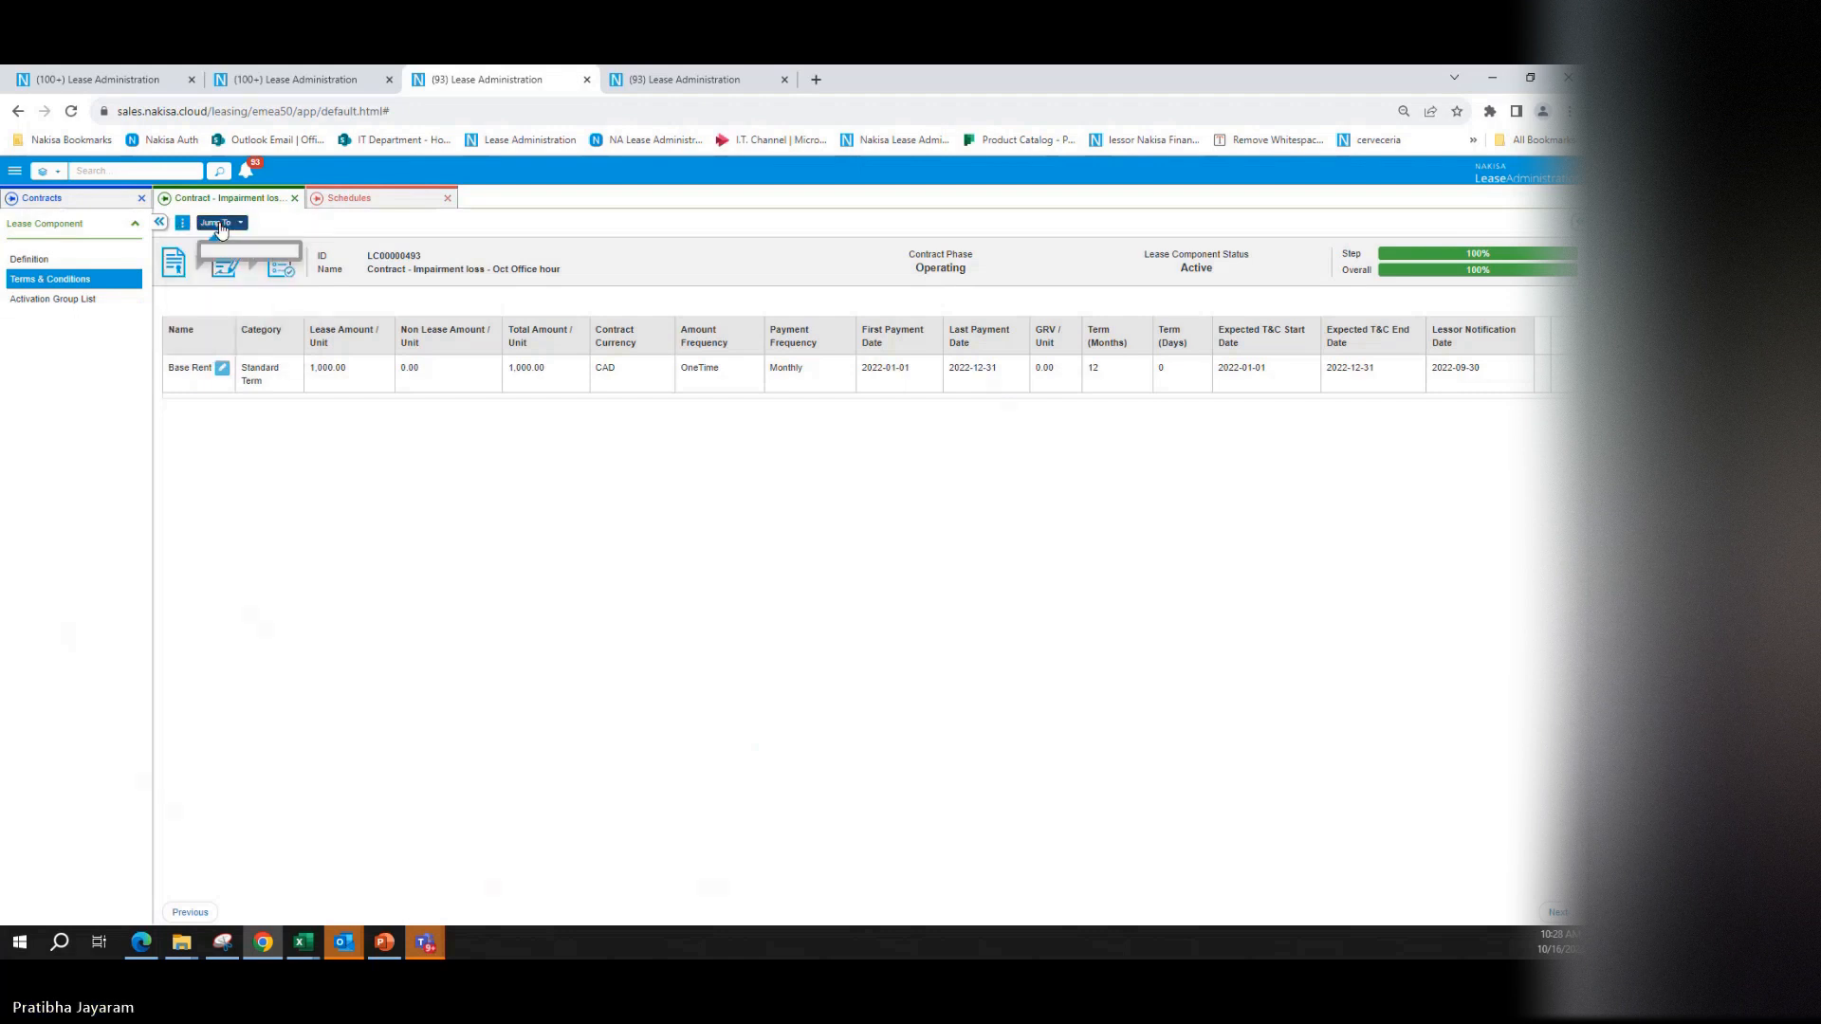
pyautogui.click(288, 308)
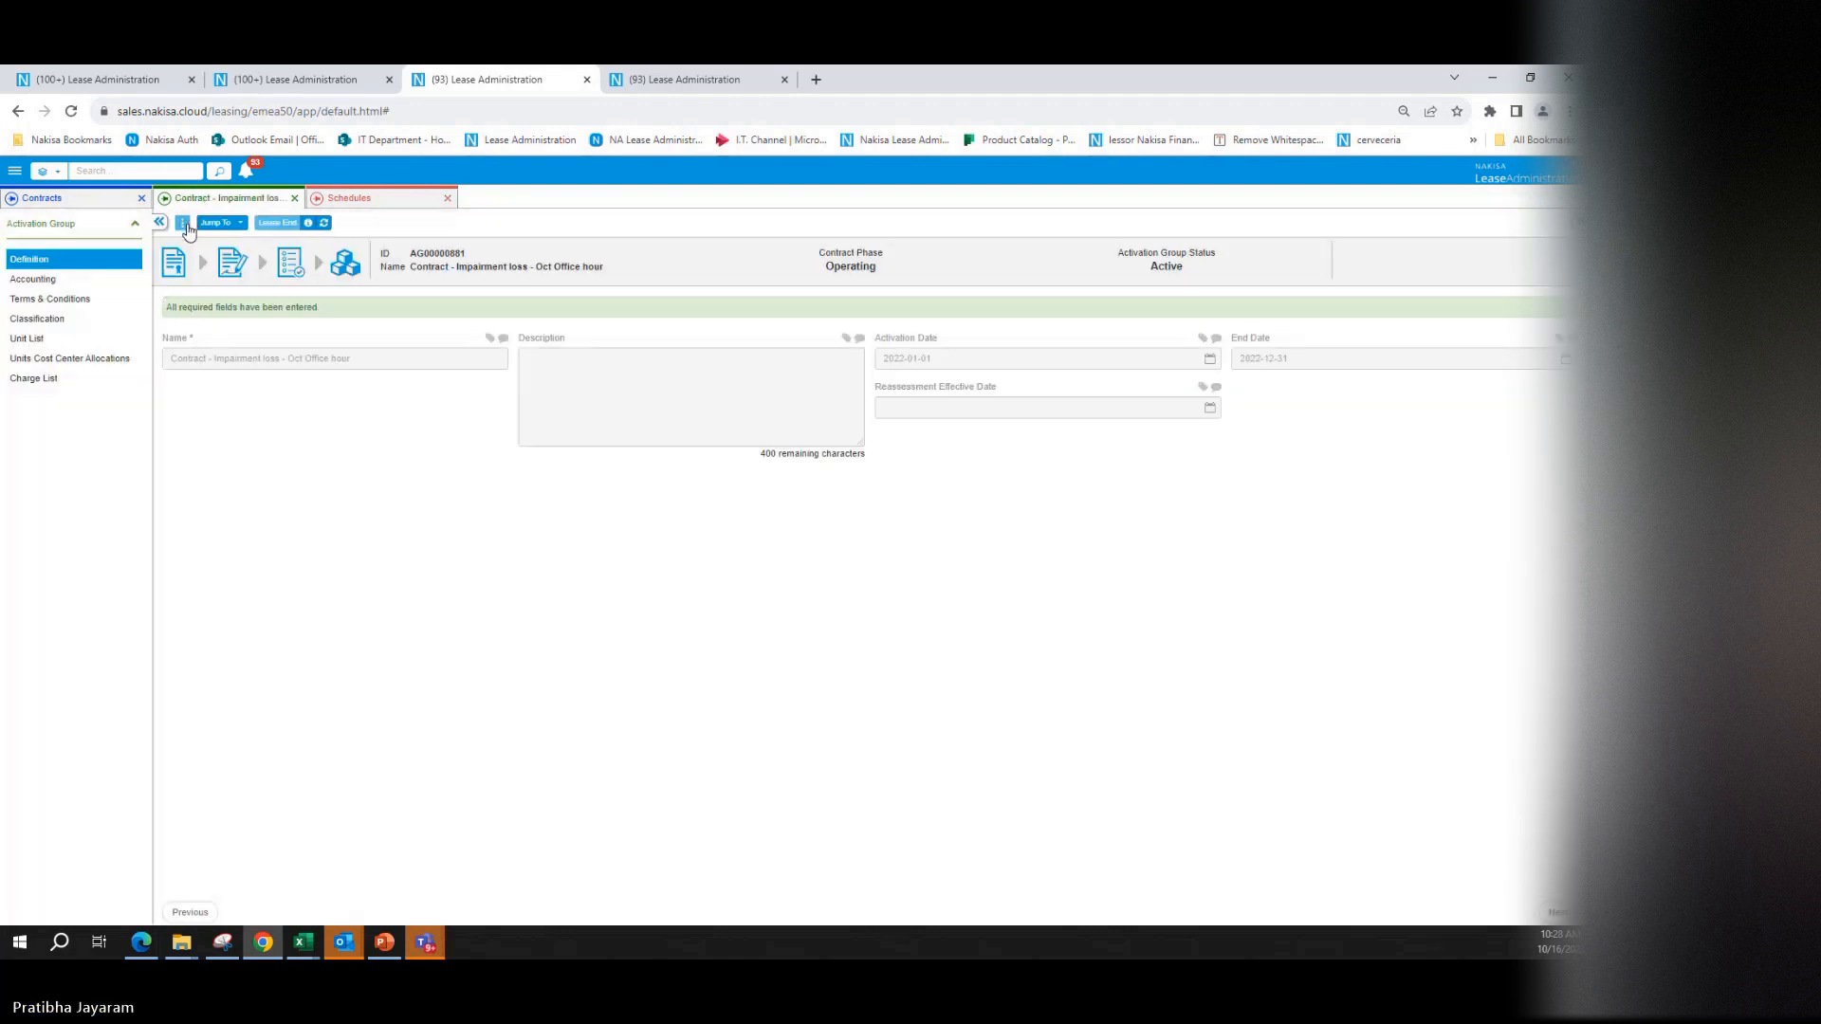
pyautogui.click(183, 223)
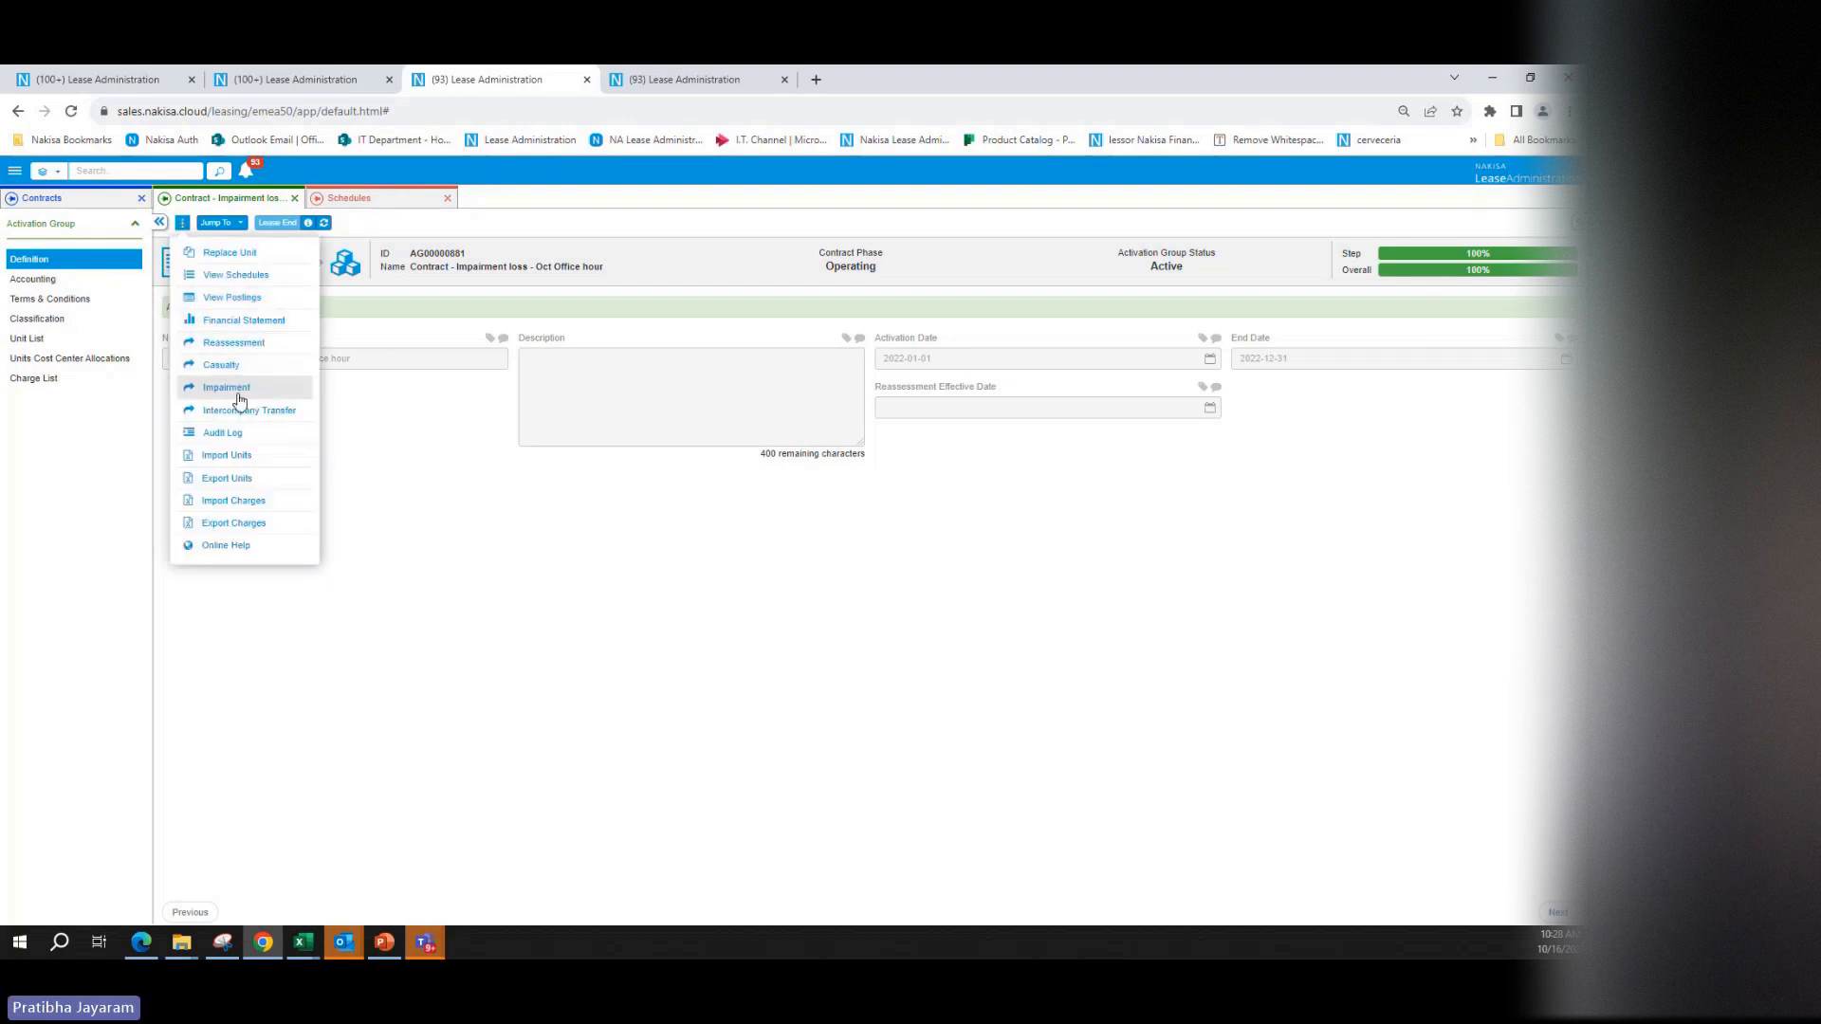
pyautogui.click(230, 389)
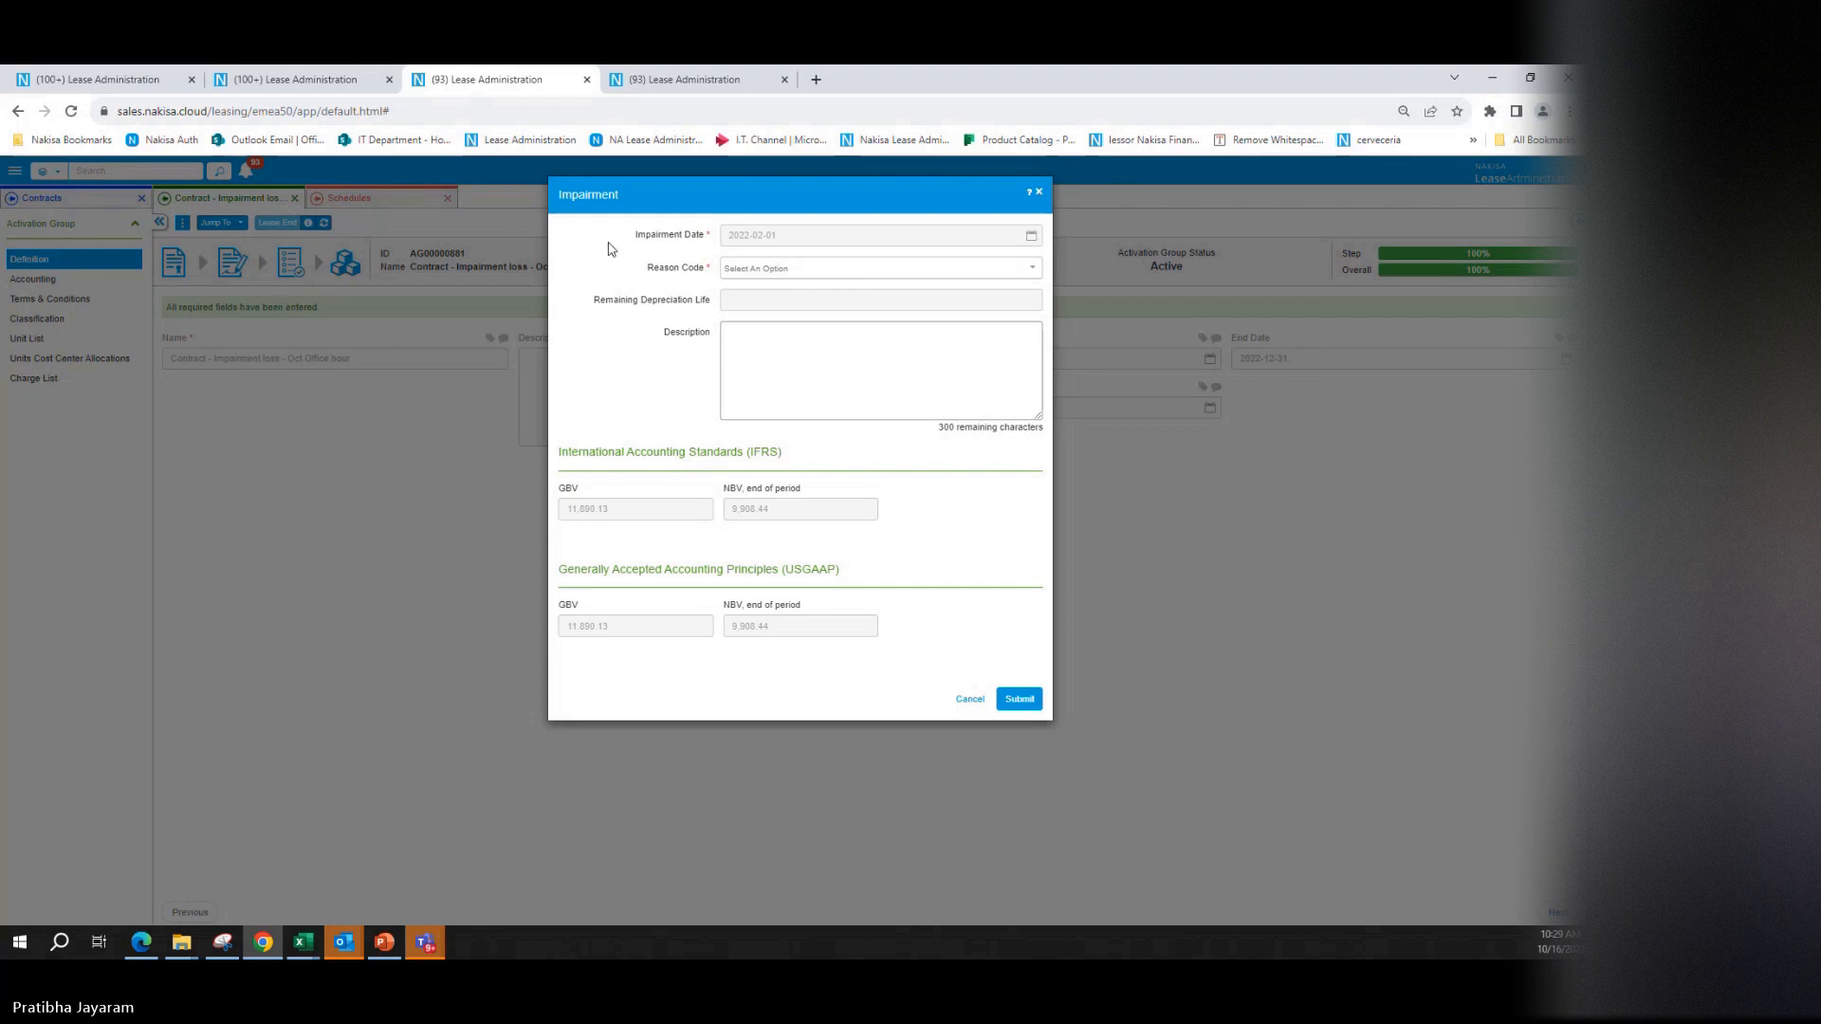
# Step: Choose Impairment Loss as the impairment's reason code and set the remaining depreciation life to 5
pyautogui.hotkey('ctrl', '+')
pyautogui.hotkey('ctrl', '+')
pyautogui.hotkey('ctrl', '+')
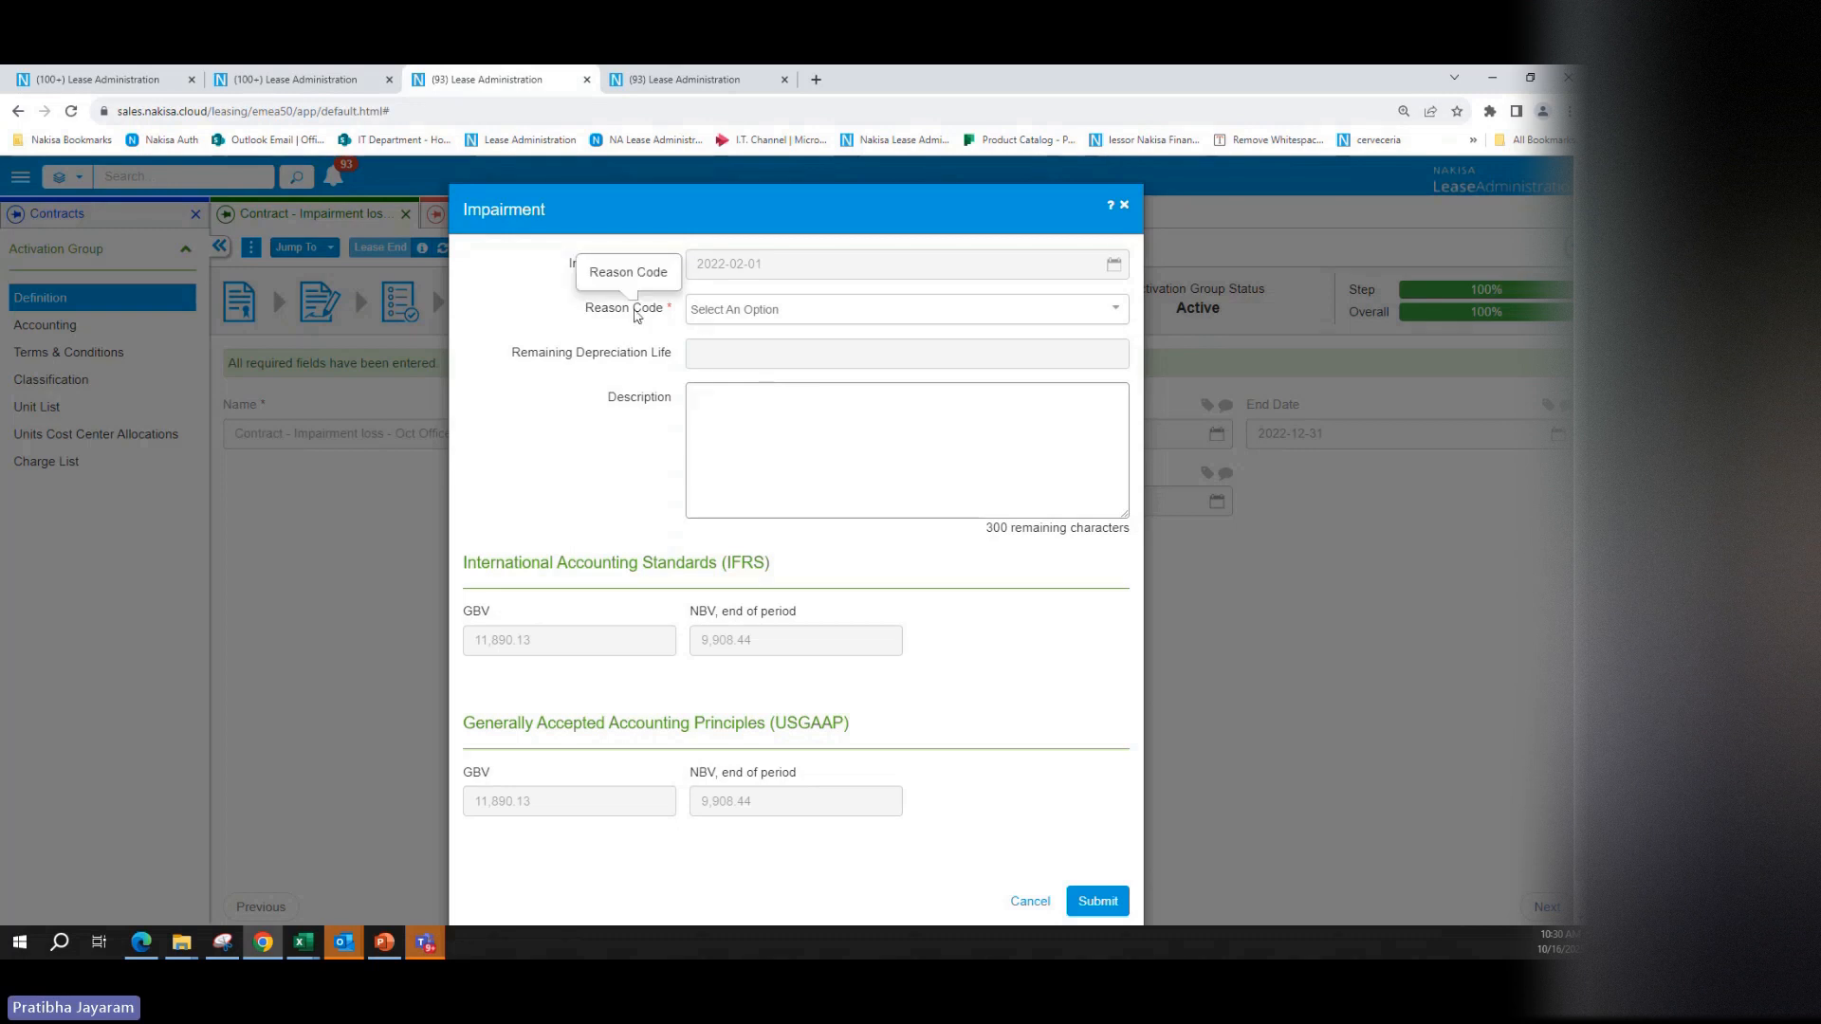
pyautogui.click(745, 309)
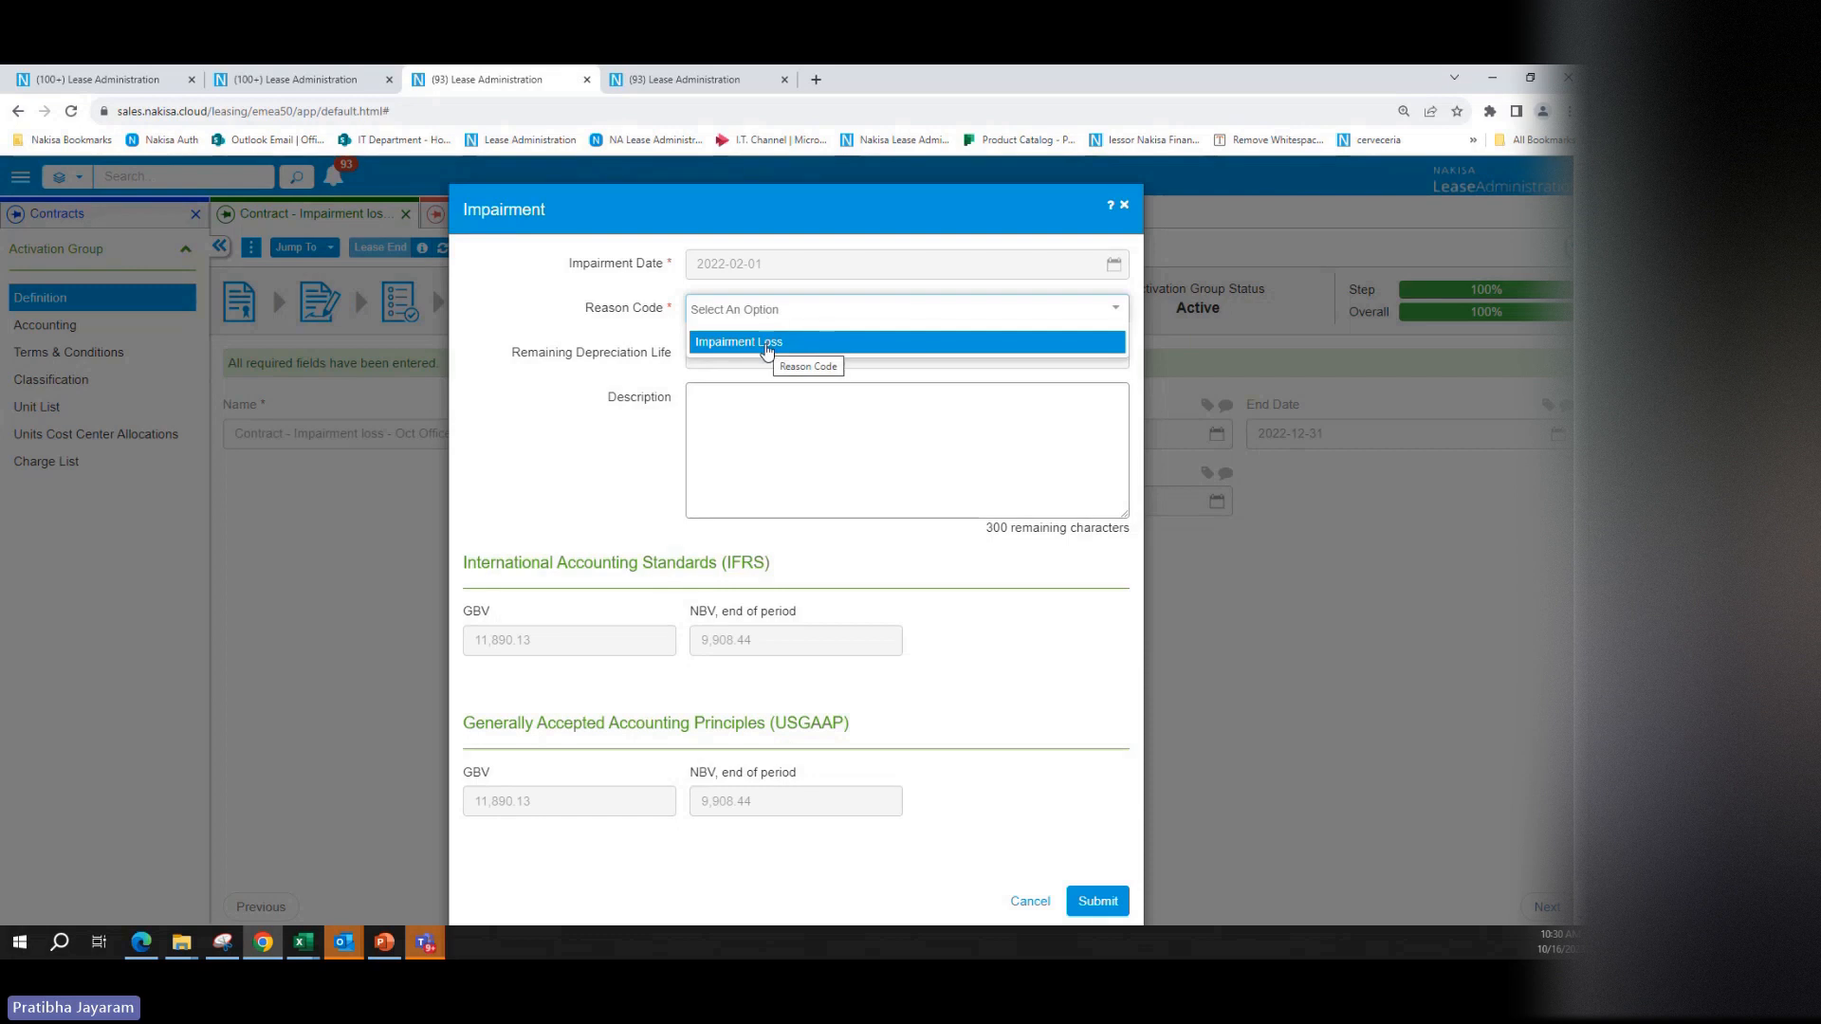
pyautogui.click(767, 343)
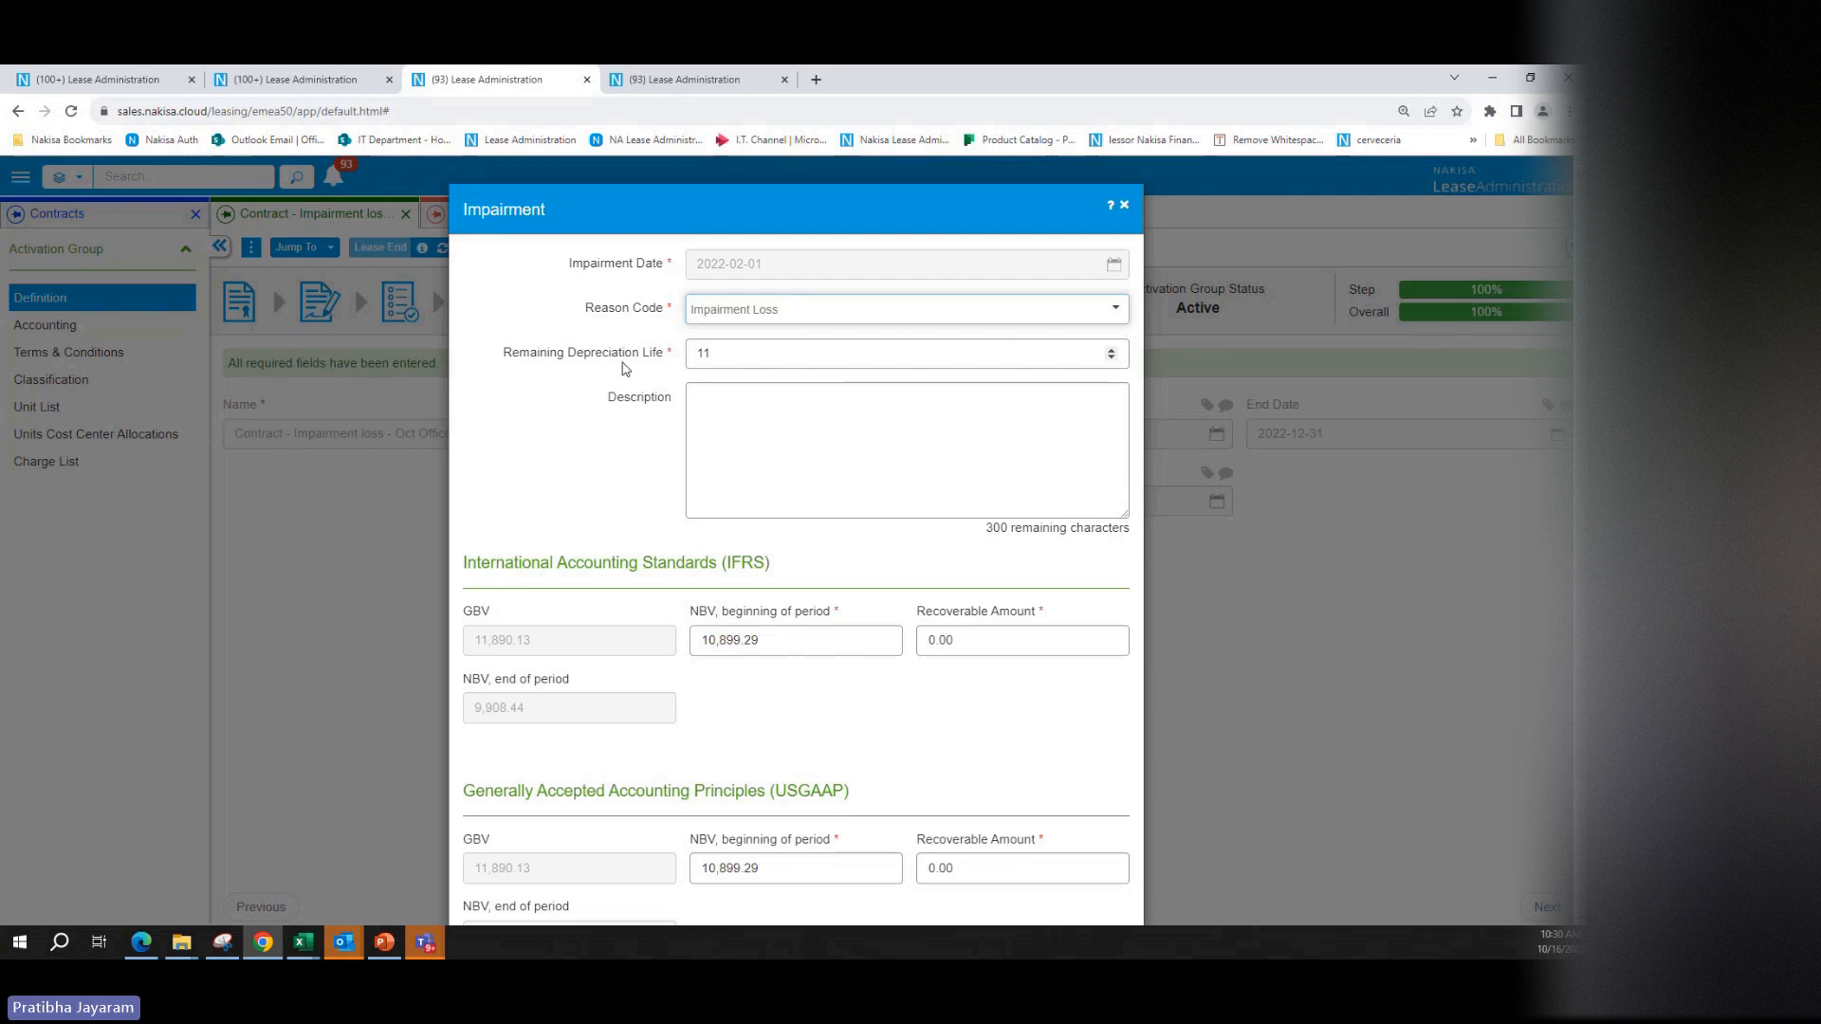
pyautogui.doubleClick(747, 344)
pyautogui.write('5')
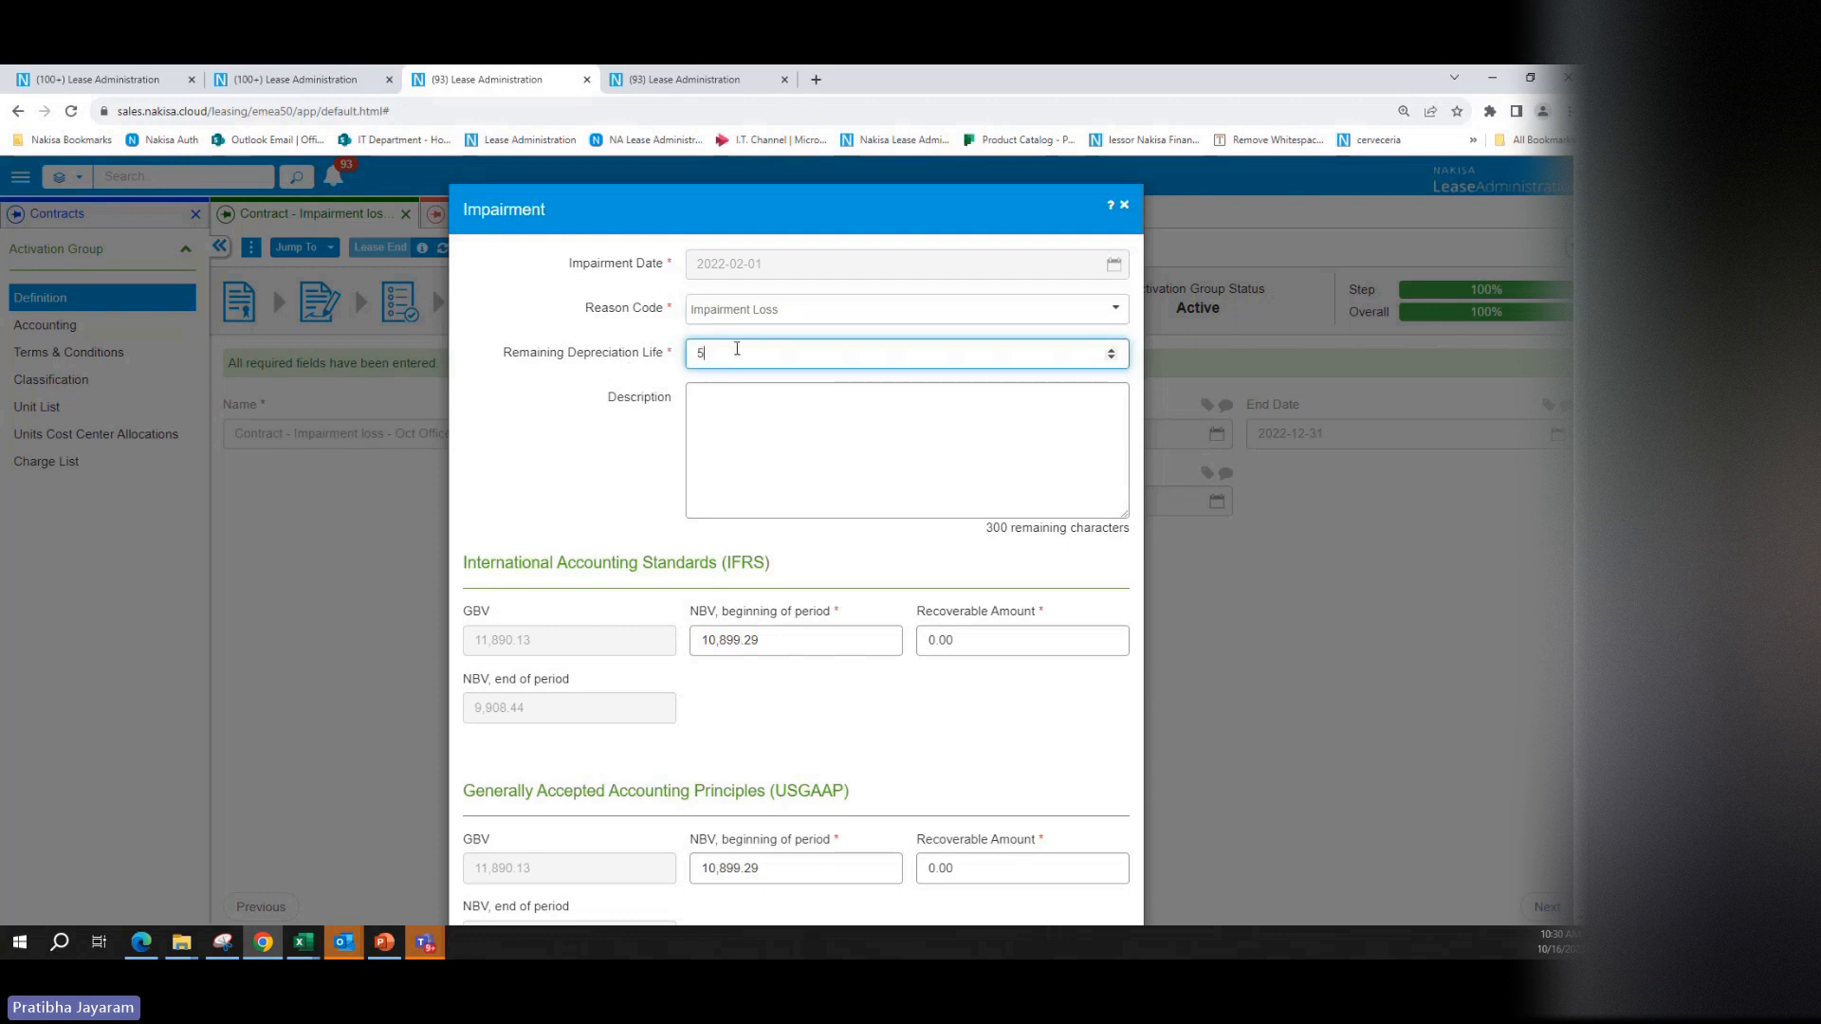
# Step: Set the recoverable amount to 1,000.00 for both the IFRS and USGAAP standards
pyautogui.scroll(-2, 768, 612)
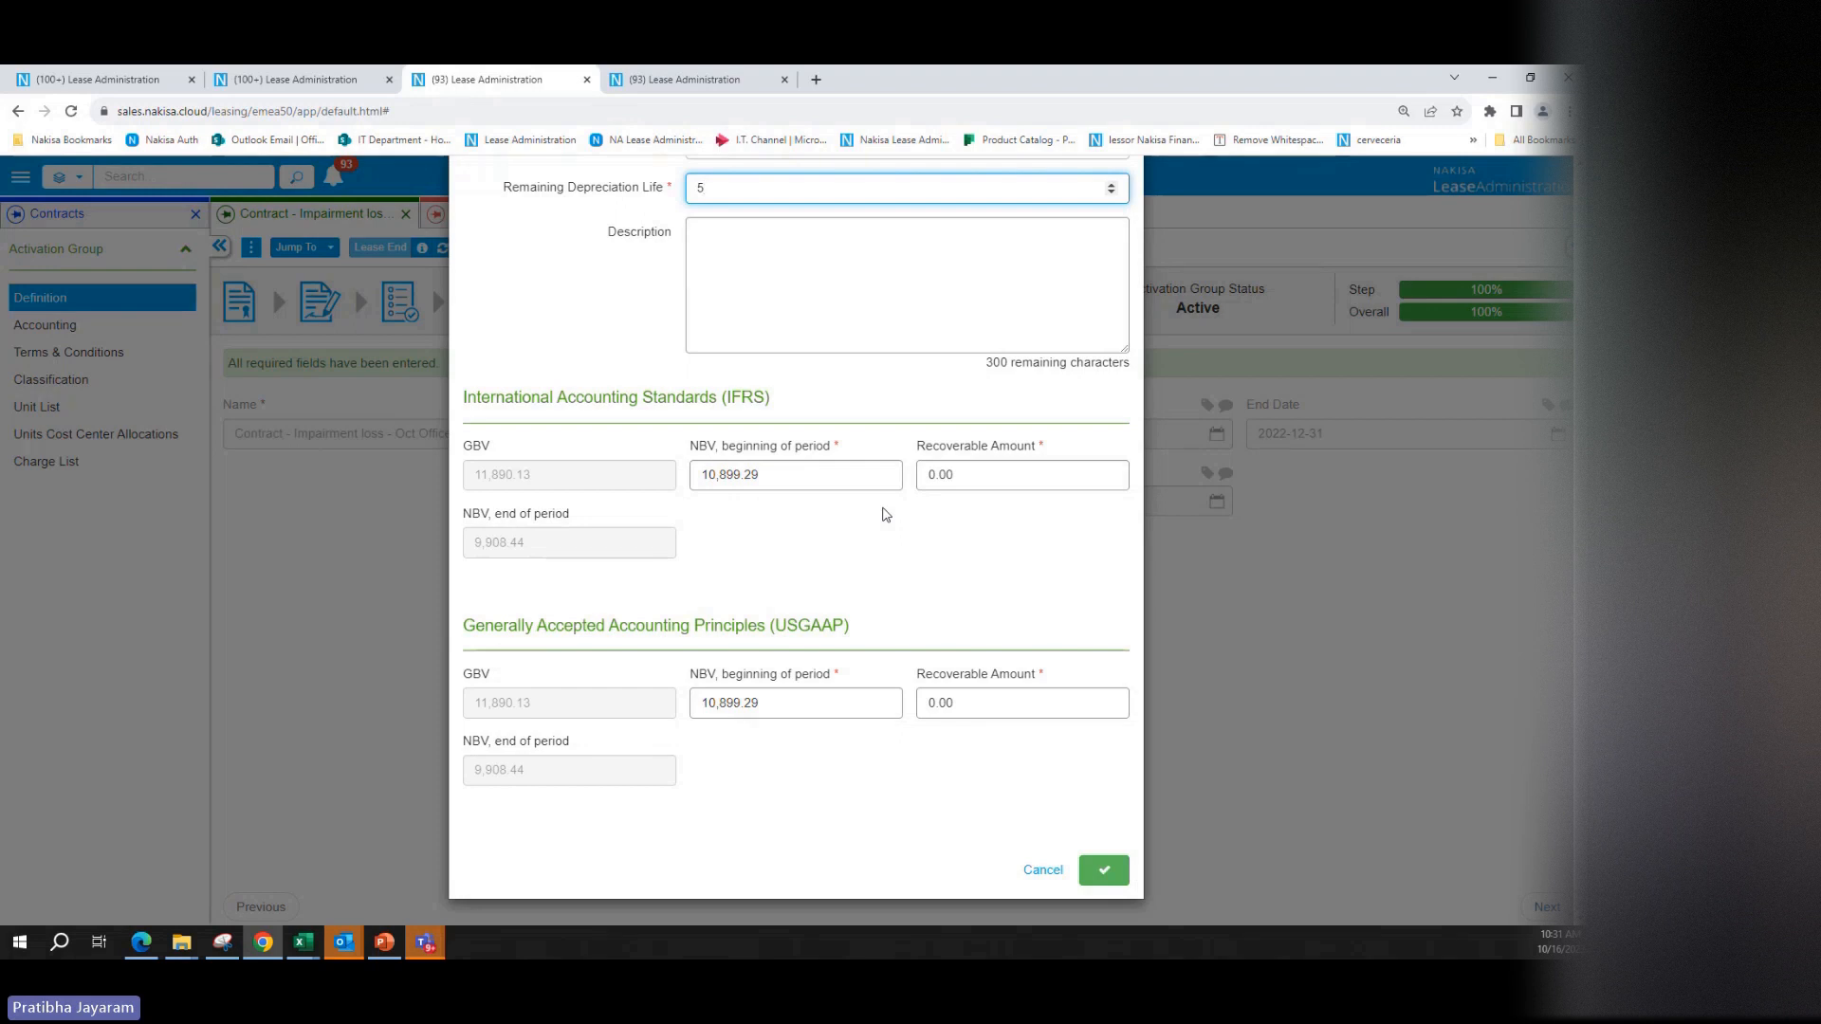
pyautogui.click(995, 479)
pyautogui.write('1000')
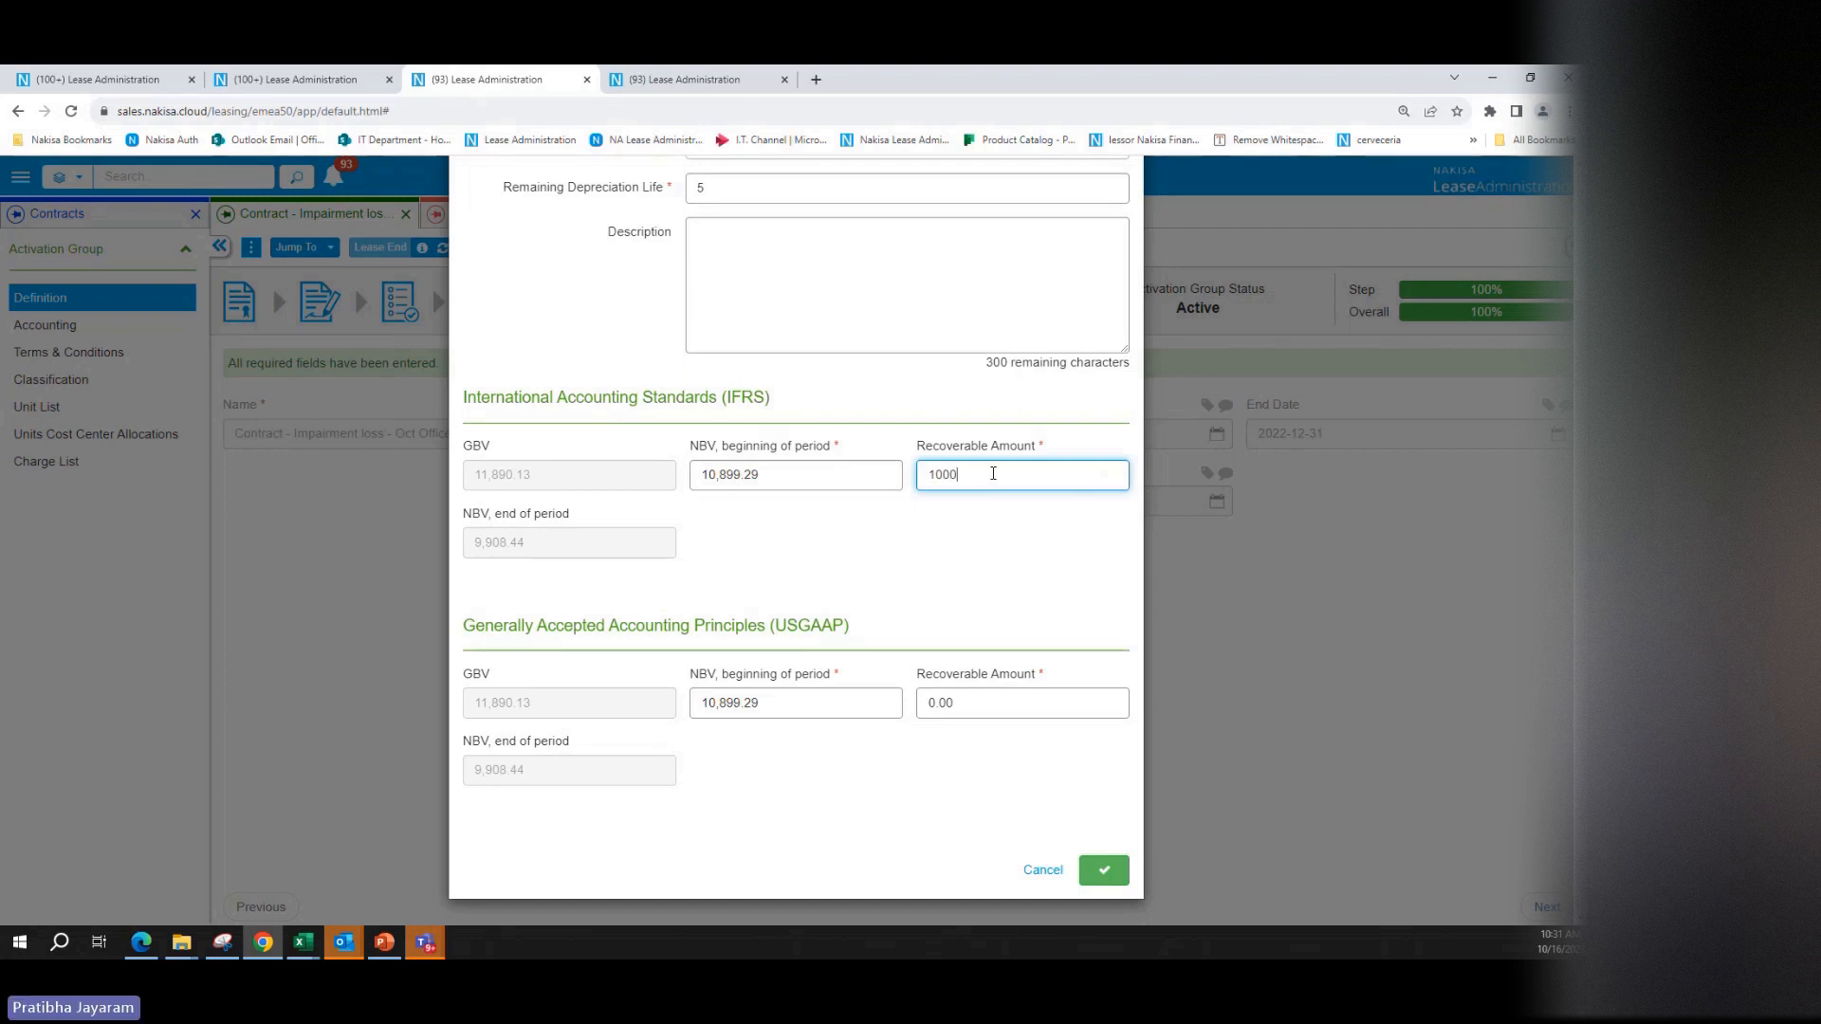
pyautogui.doubleClick(995, 479)
pyautogui.click(1002, 708)
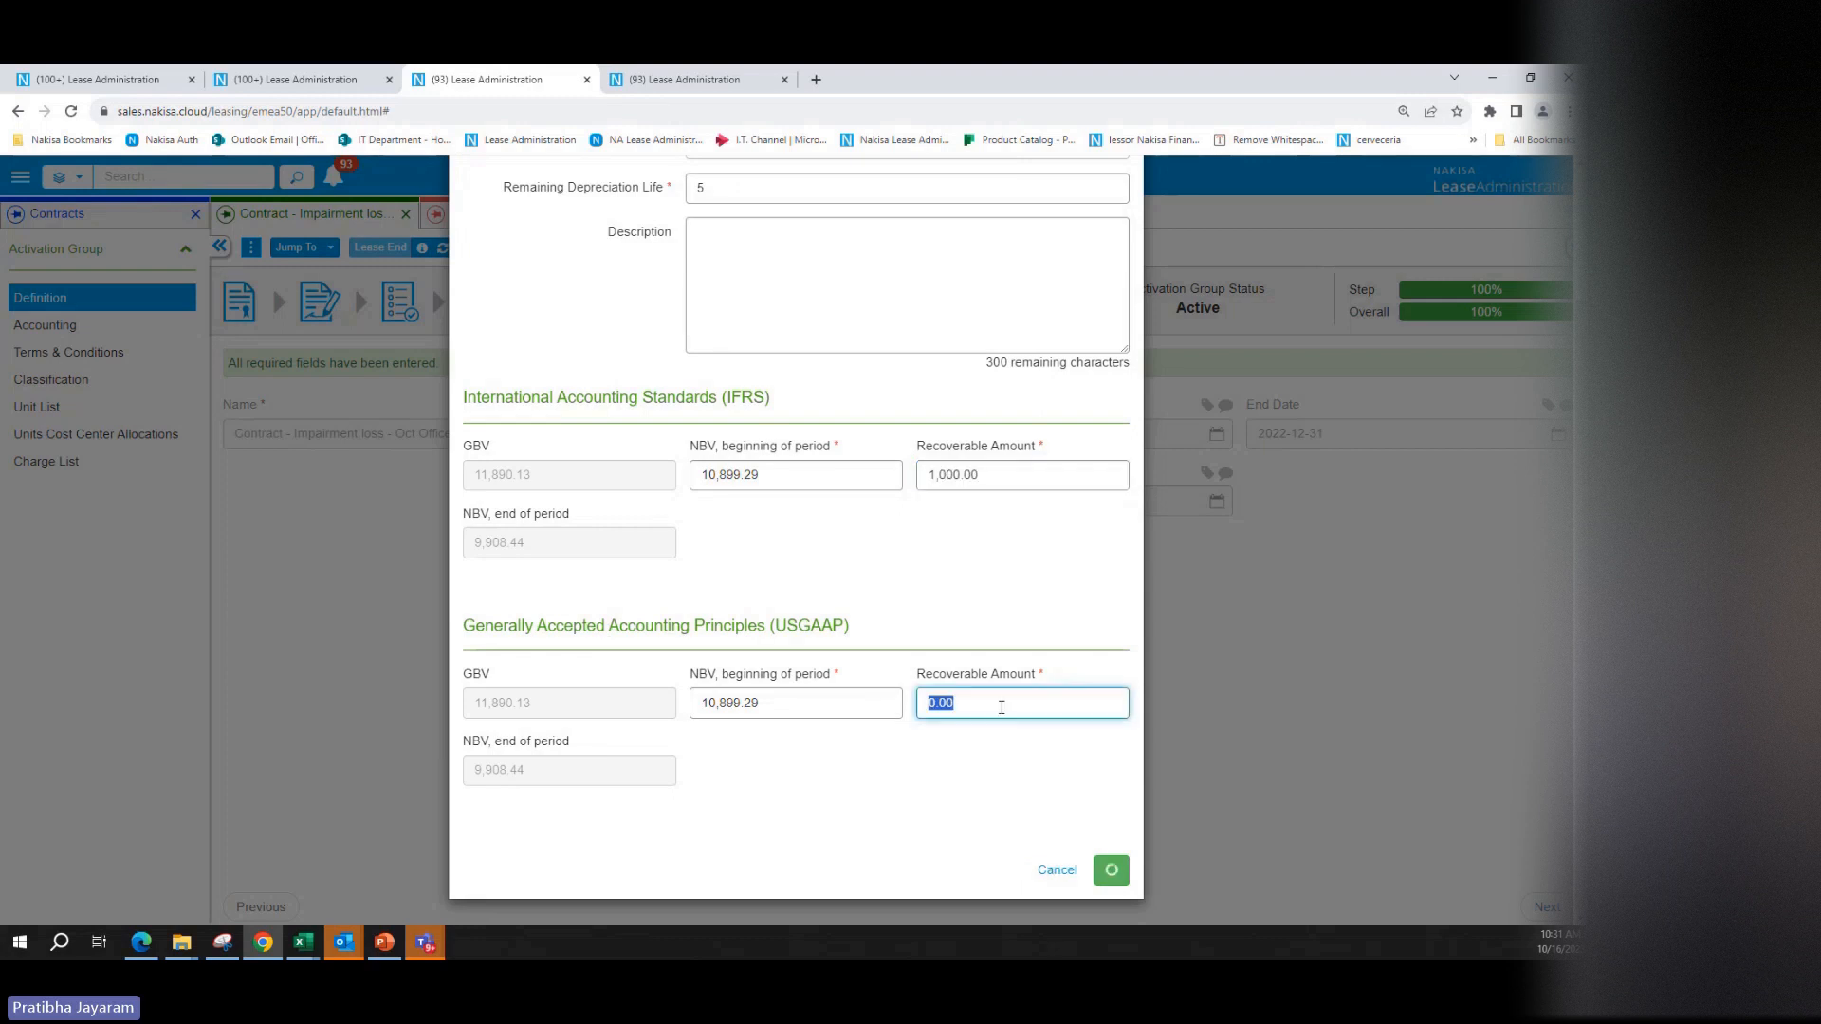
pyautogui.write('1000')
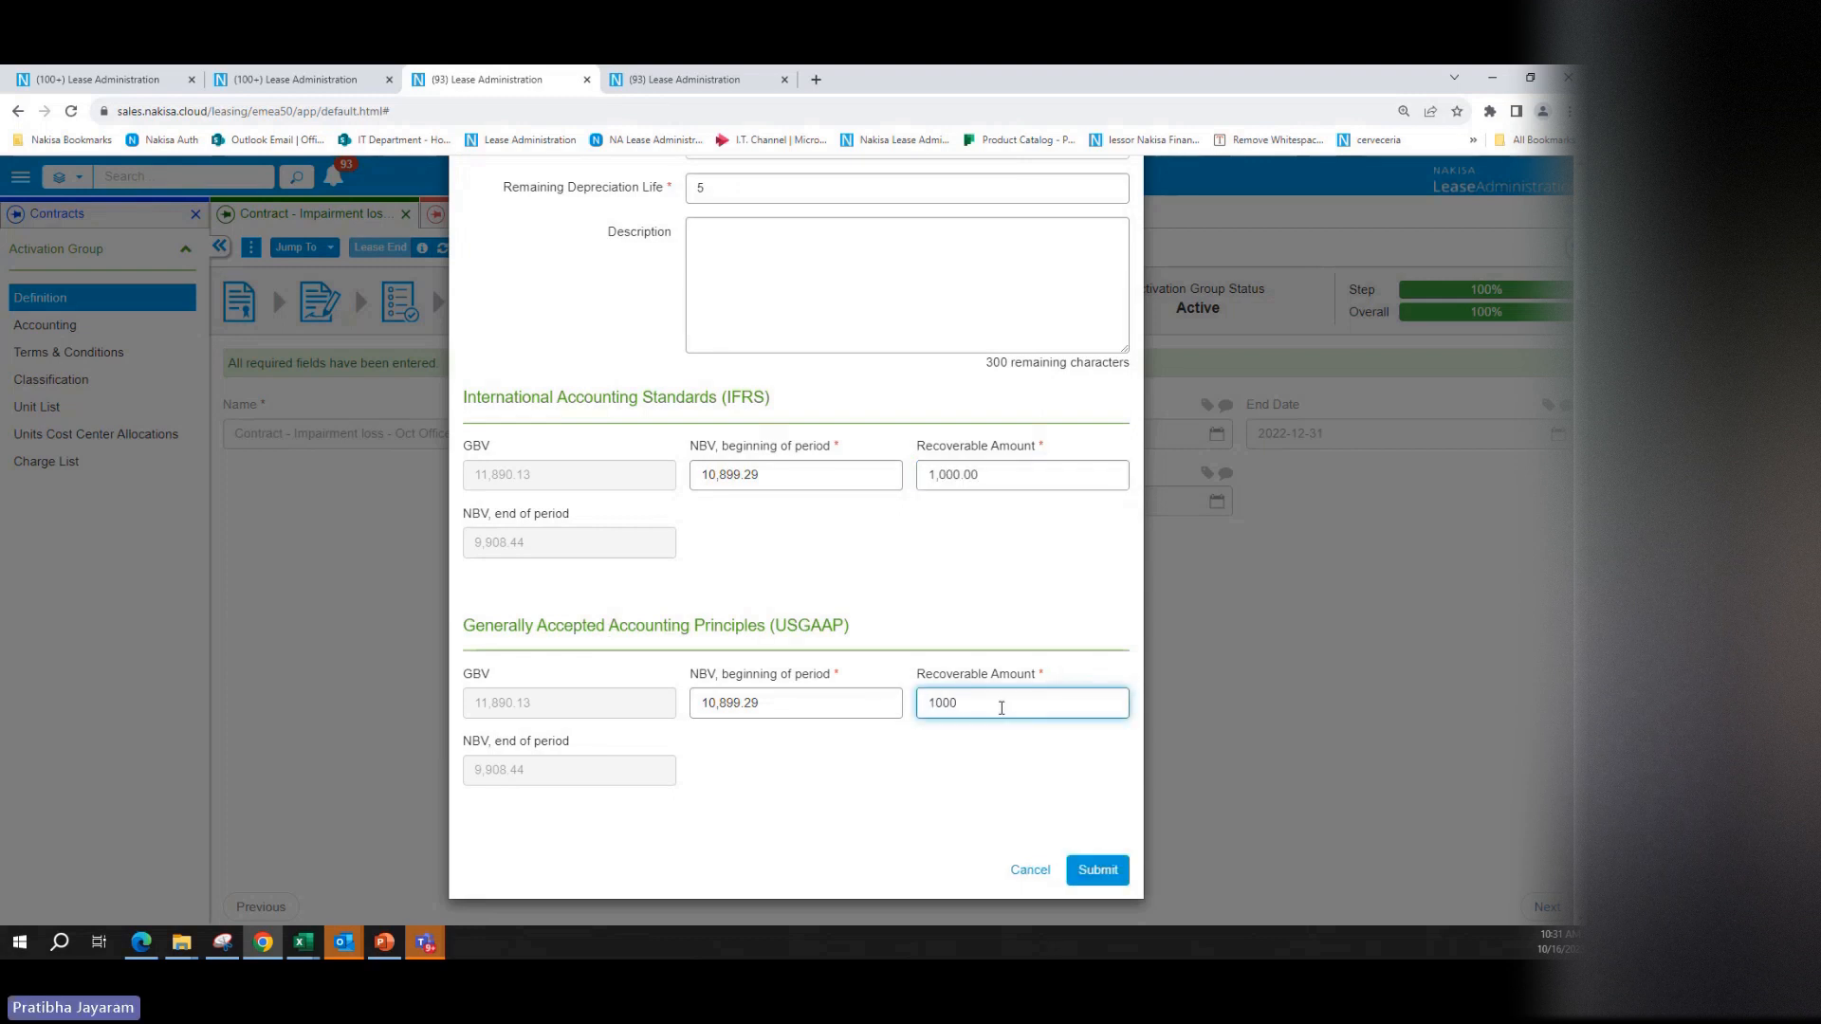
# Step: Capture the filled-in Impairment form with Snipping Tool, then minimize the capture window
pyautogui.click(227, 945)
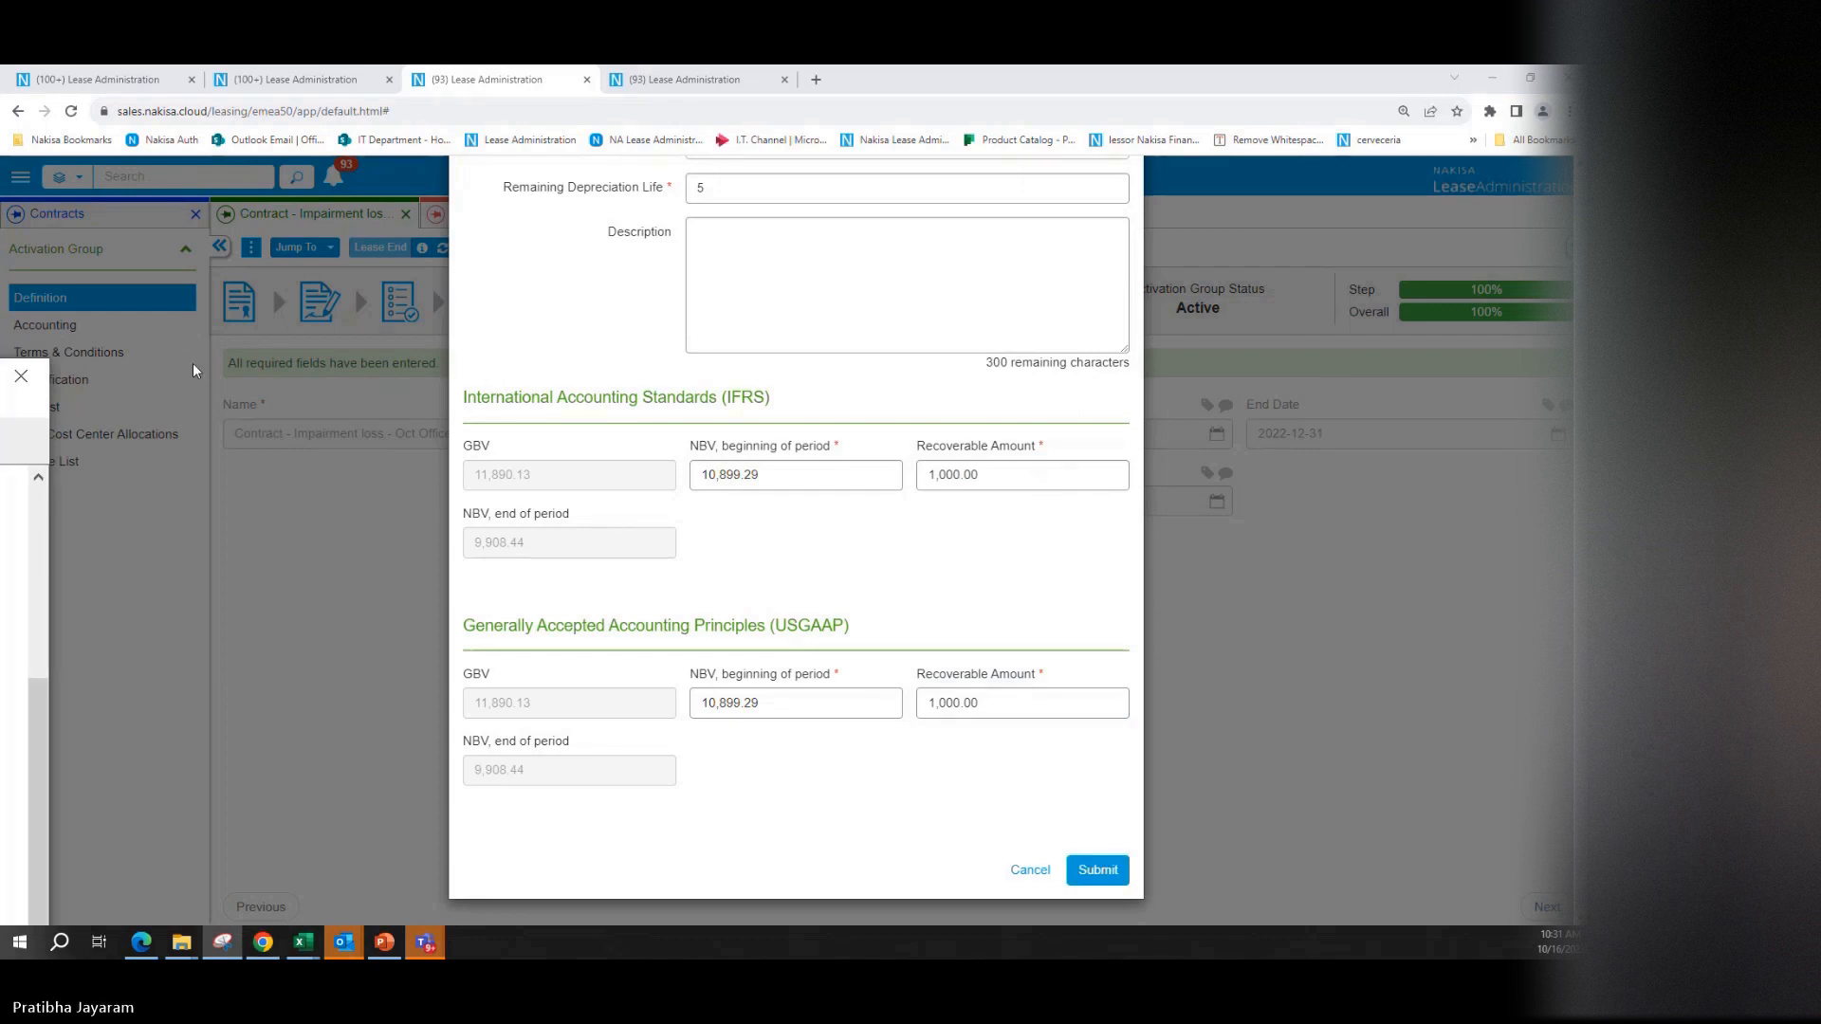
pyautogui.moveTo(29, 365); pyautogui.dragTo(775, 342)
pyautogui.hotkey('ctrl', 'n')
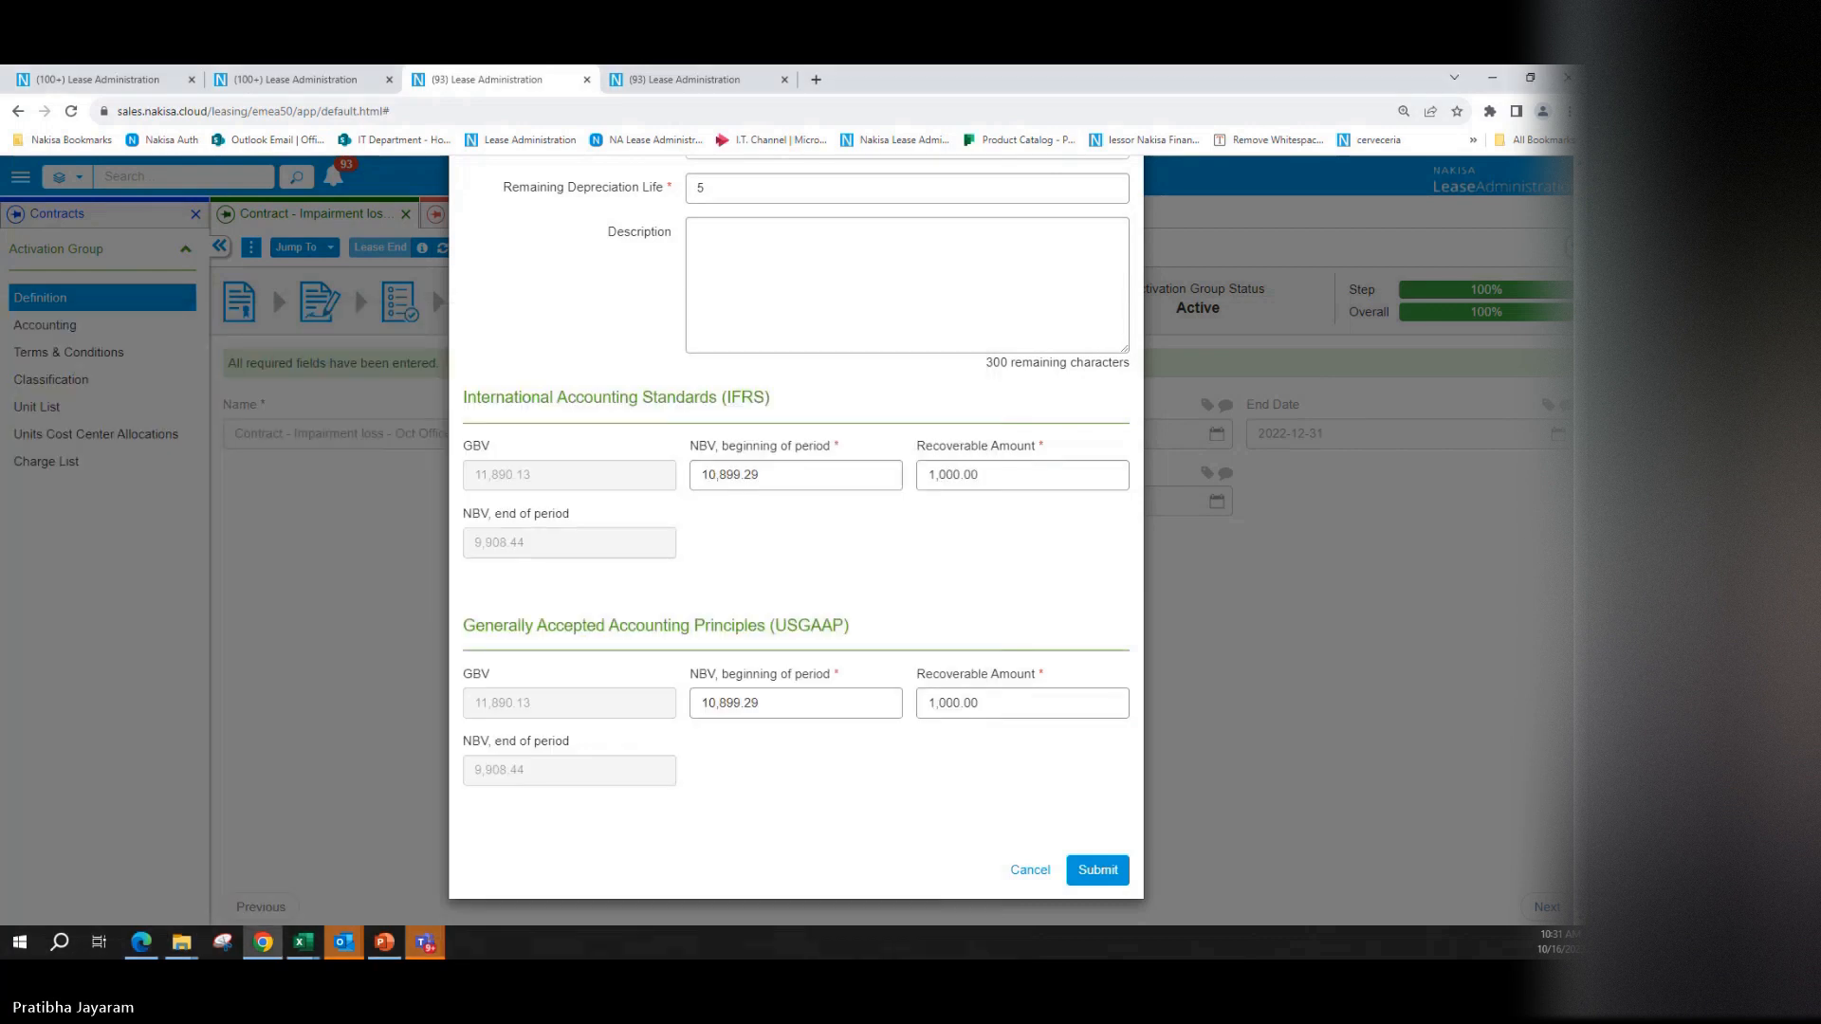
pyautogui.moveTo(446, 149); pyautogui.dragTo(1148, 902)
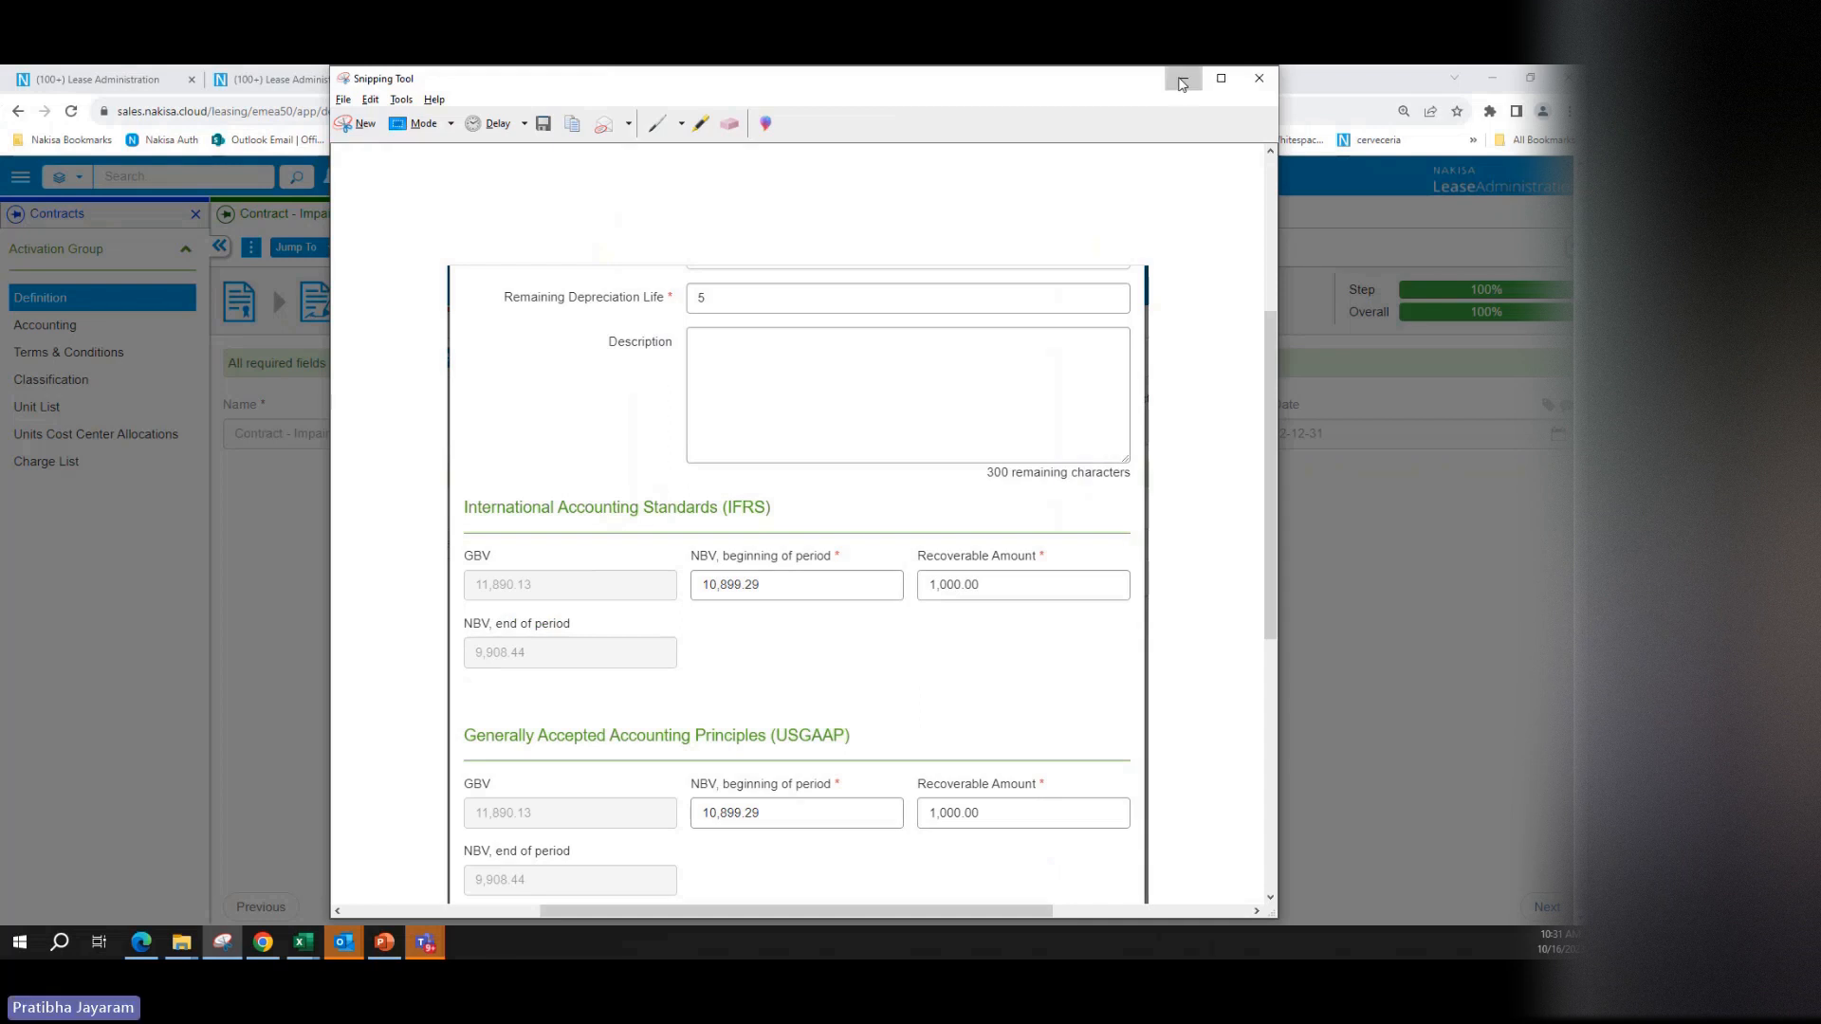
pyautogui.click(1184, 79)
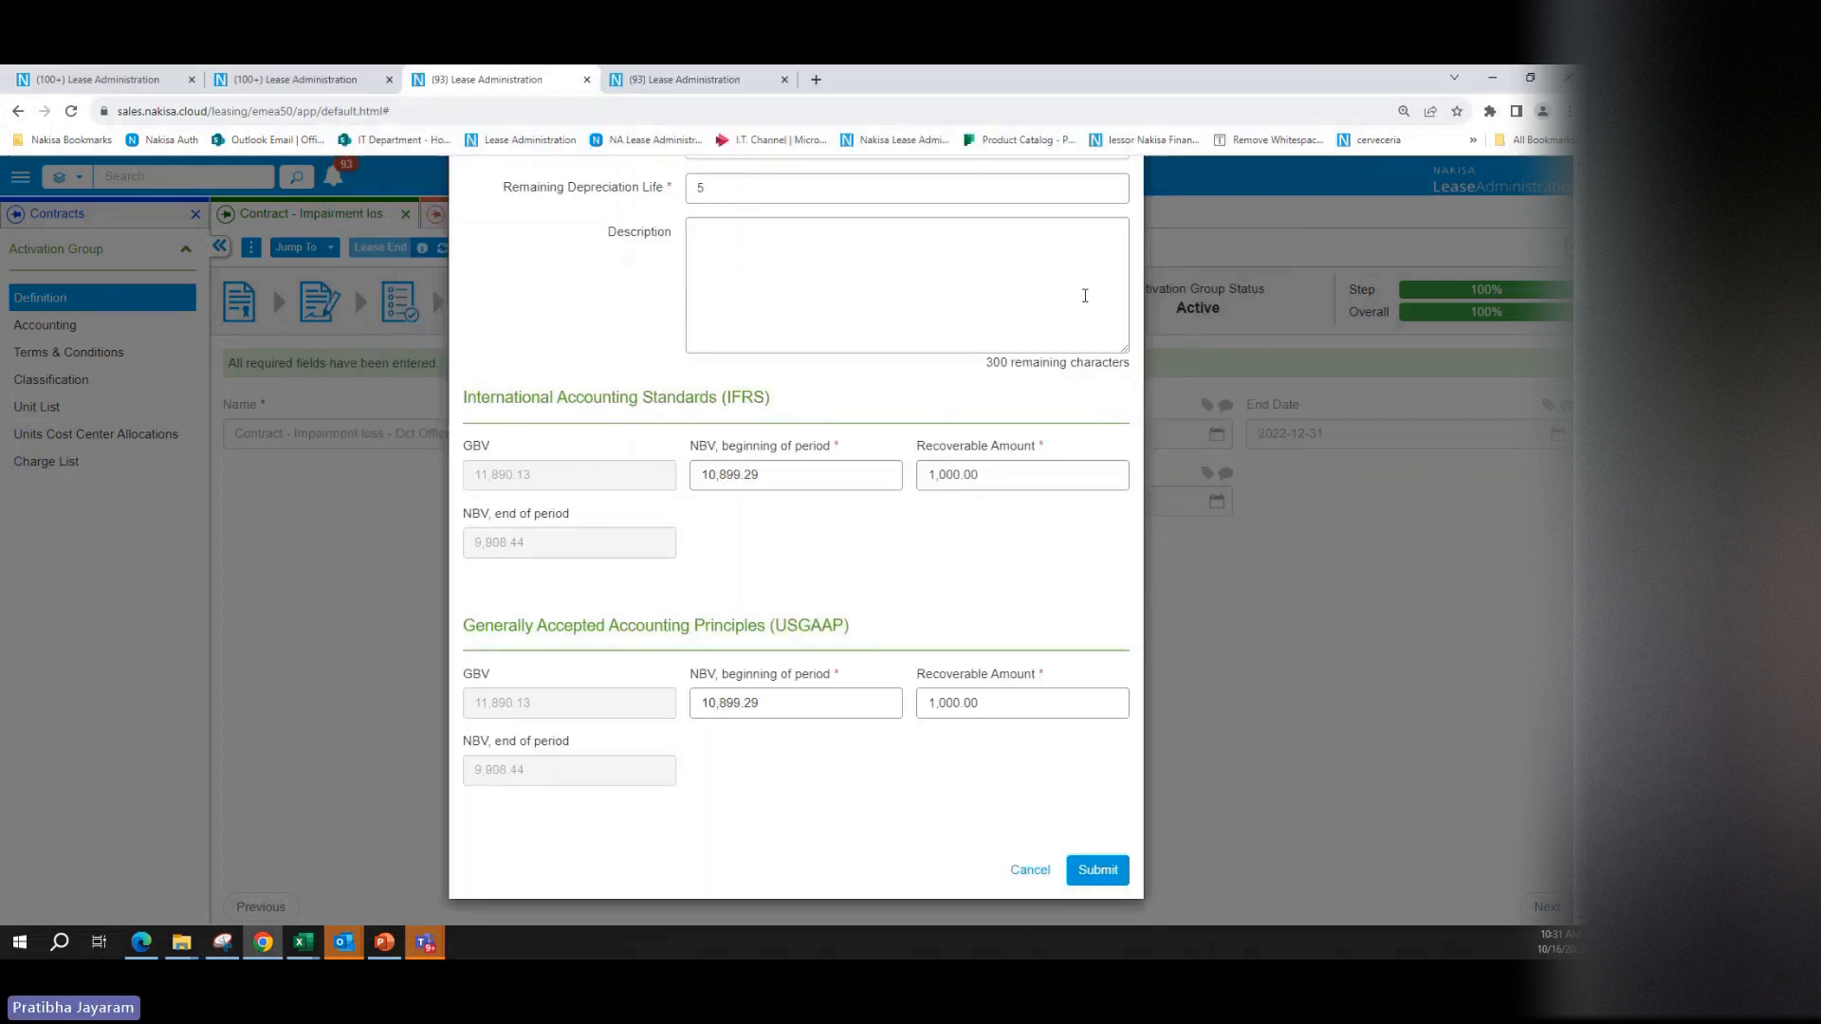
# Step: Submit the impairment and open the Terms & Conditions of the resulting draft activation group
pyautogui.click(1099, 871)
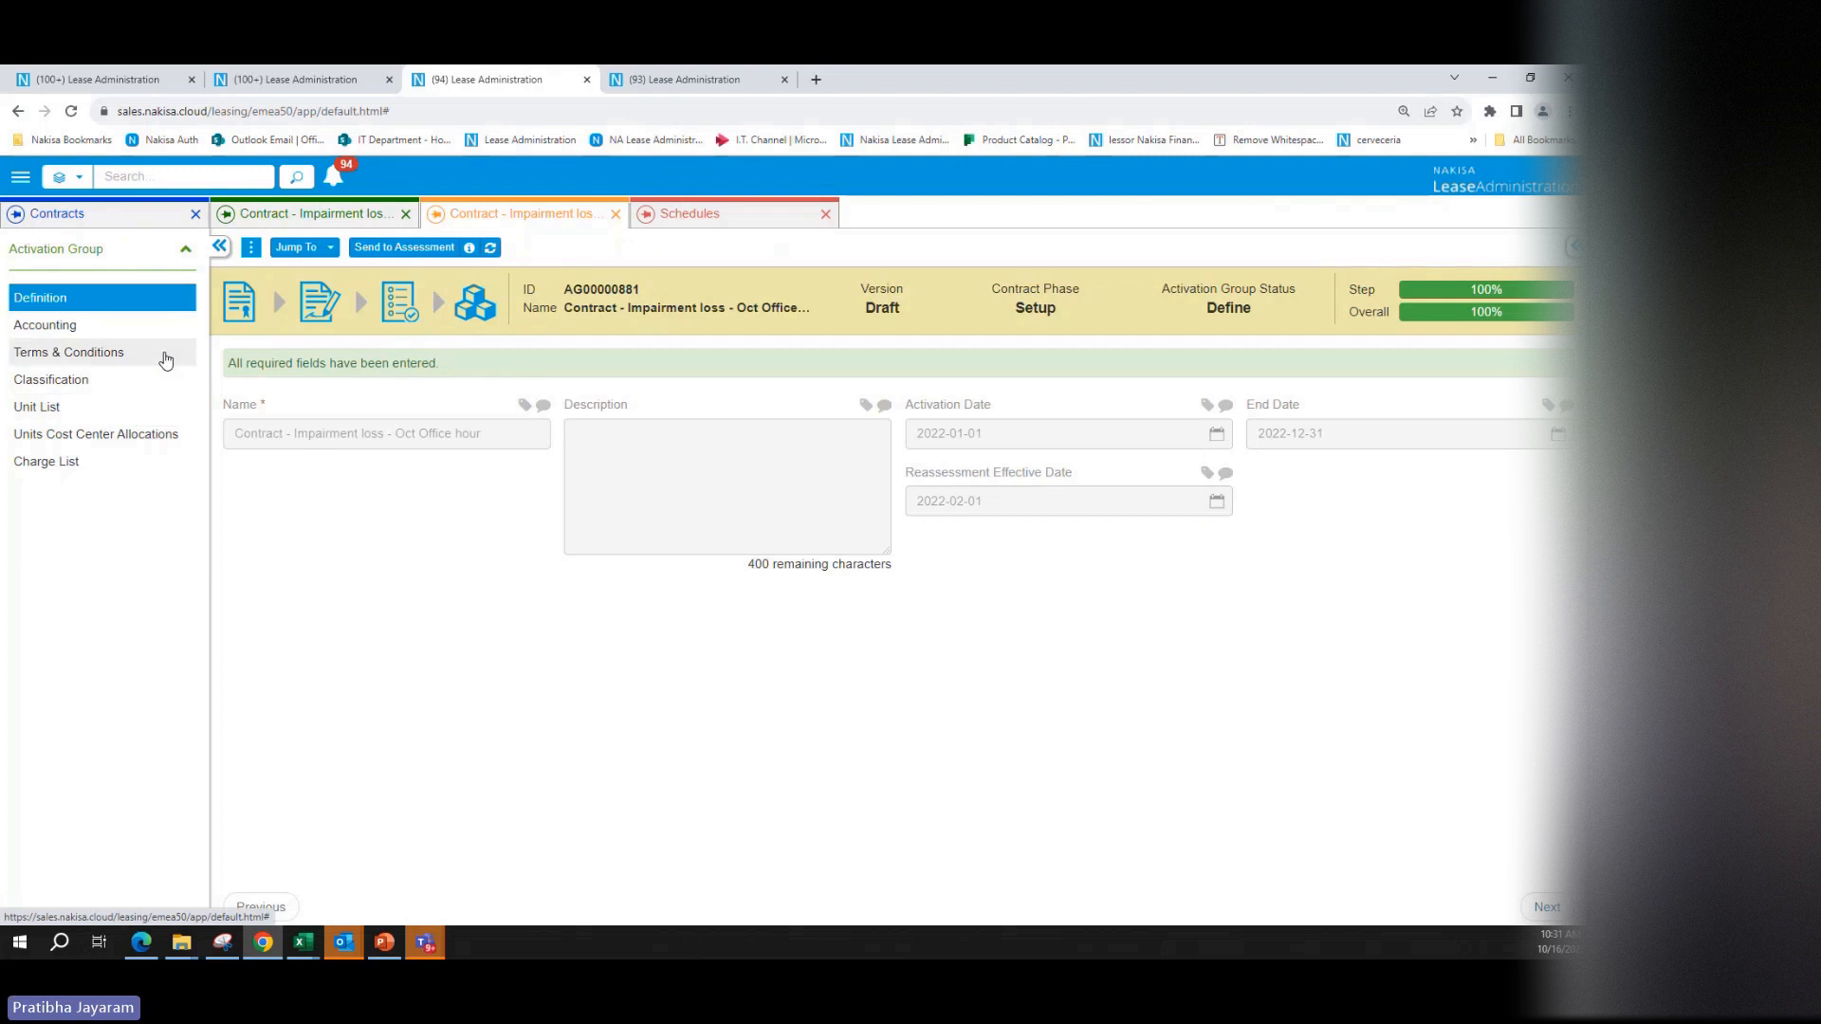
pyautogui.click(296, 247)
pyautogui.click(370, 339)
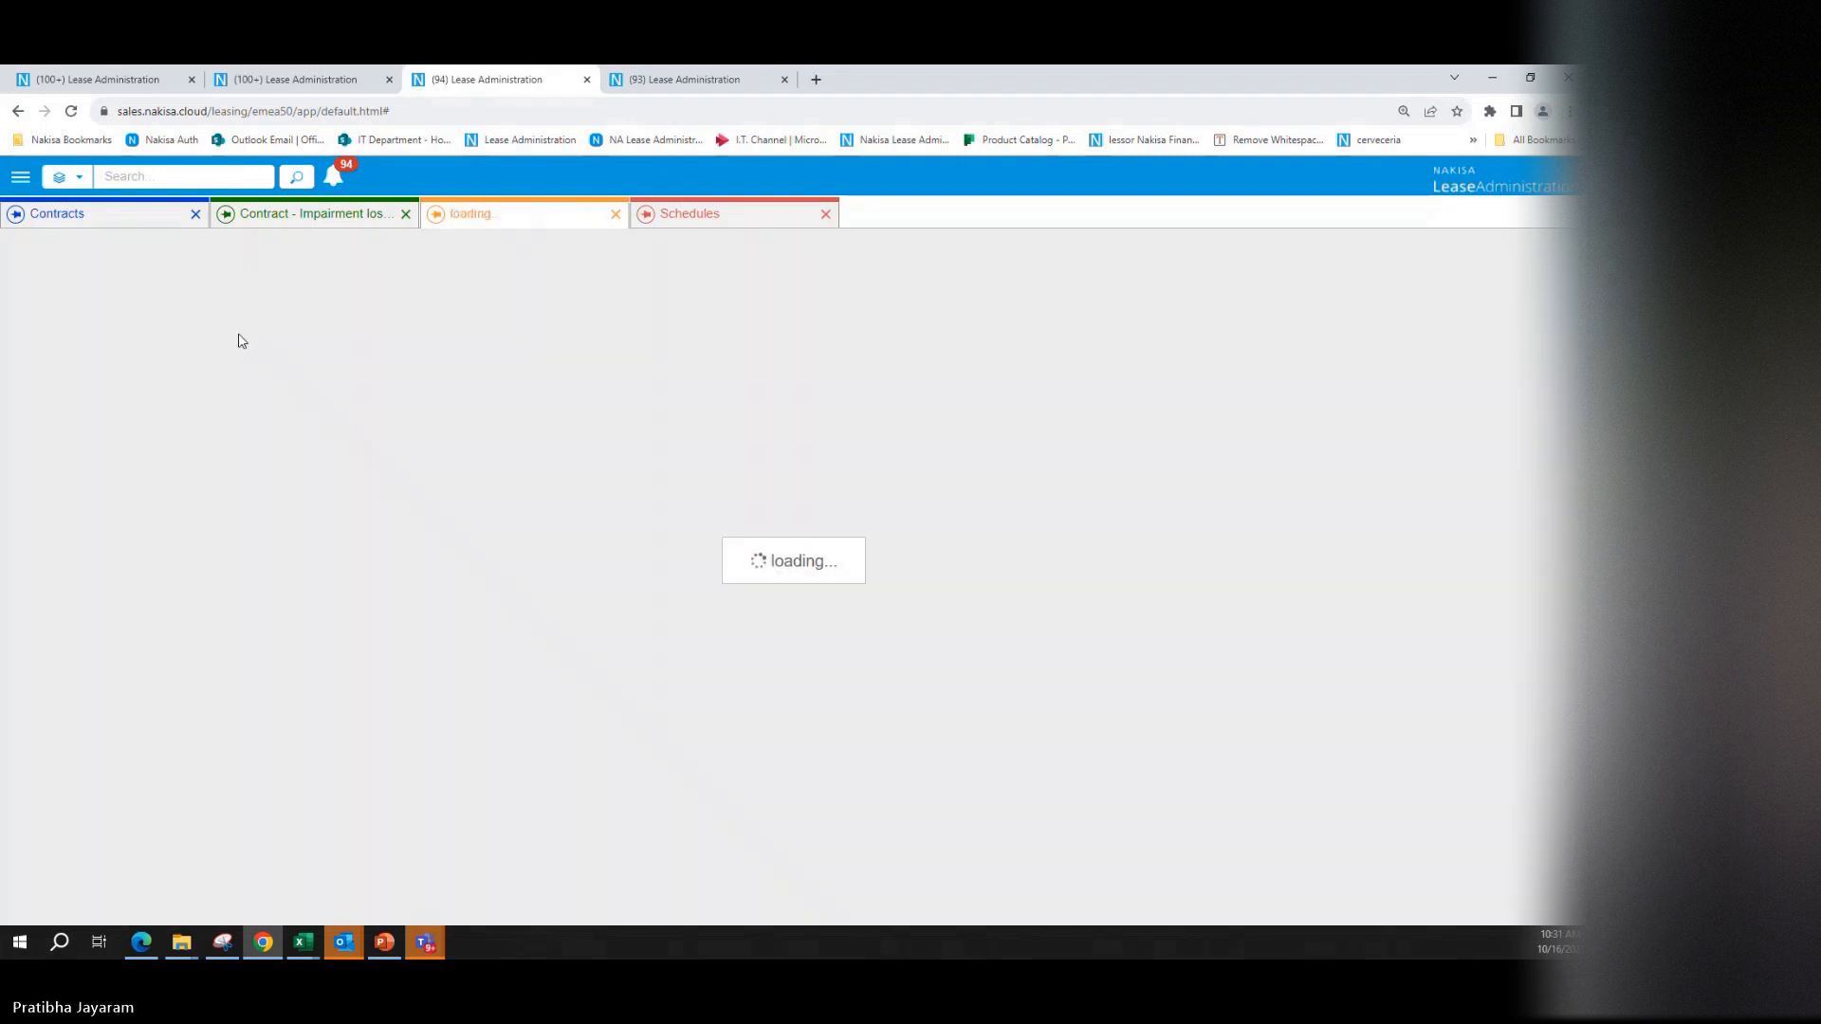
pyautogui.click(79, 328)
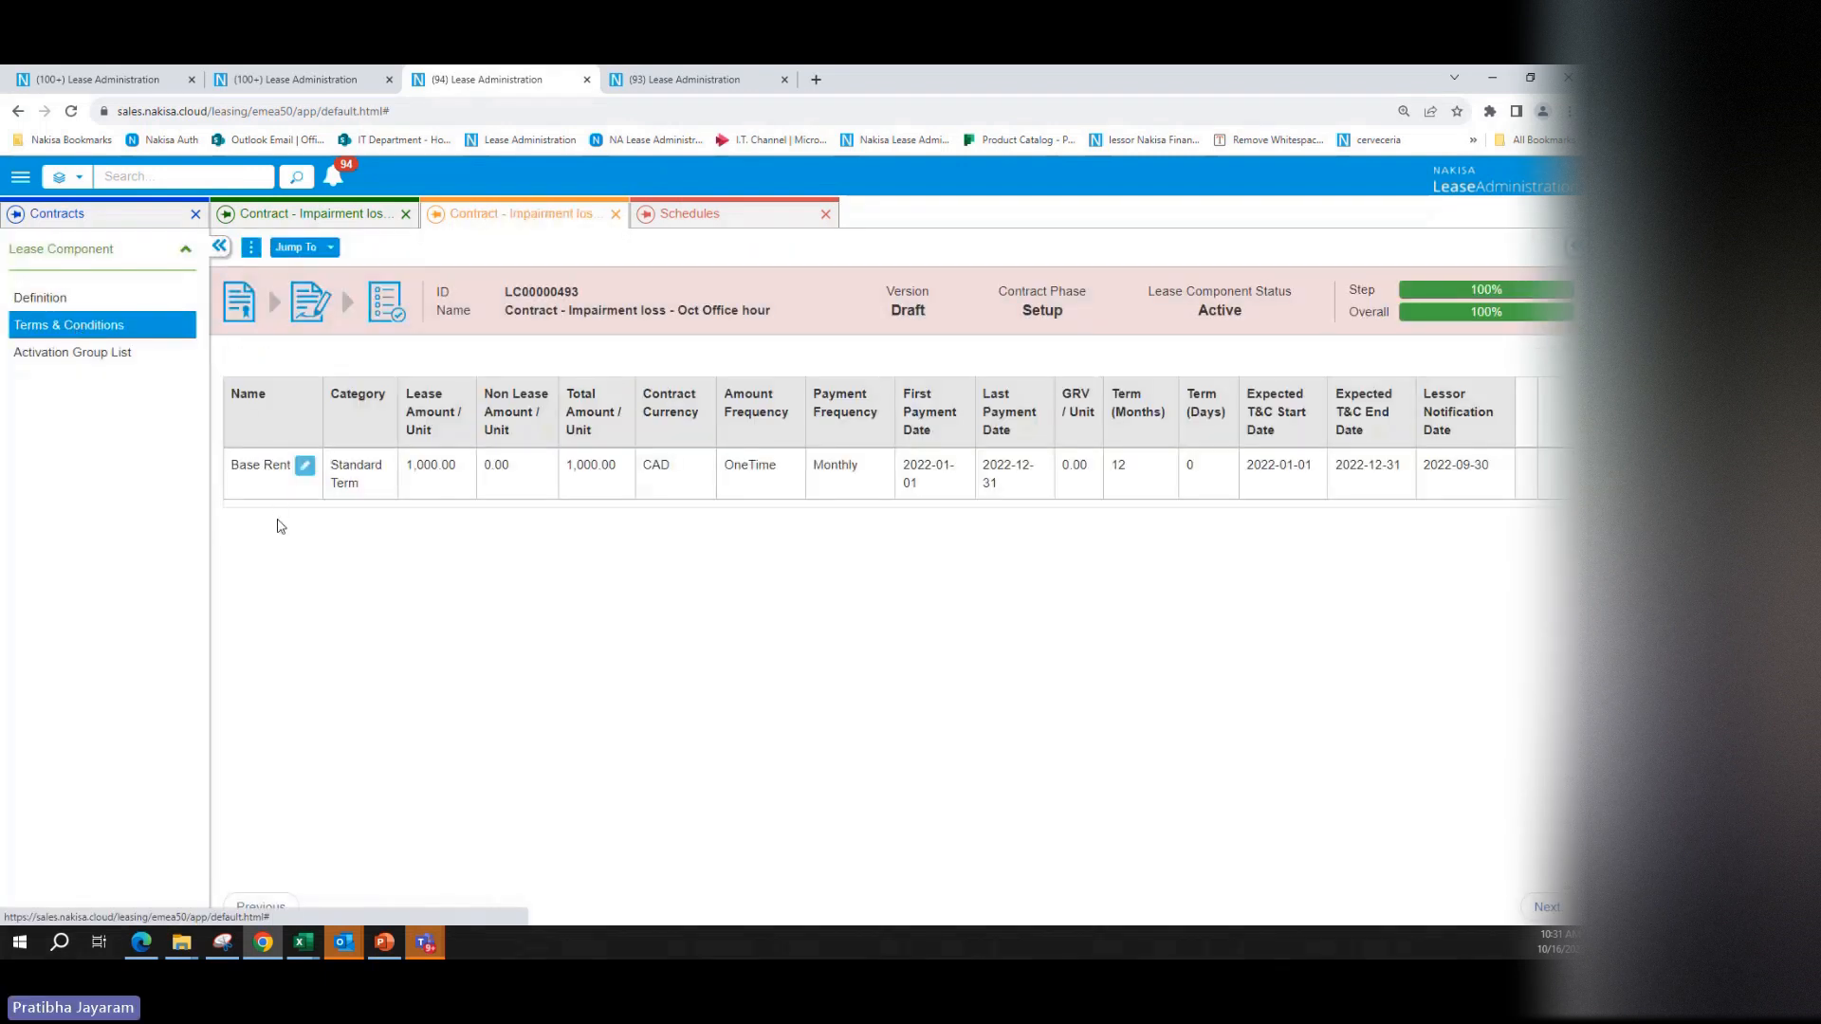
pyautogui.click(302, 246)
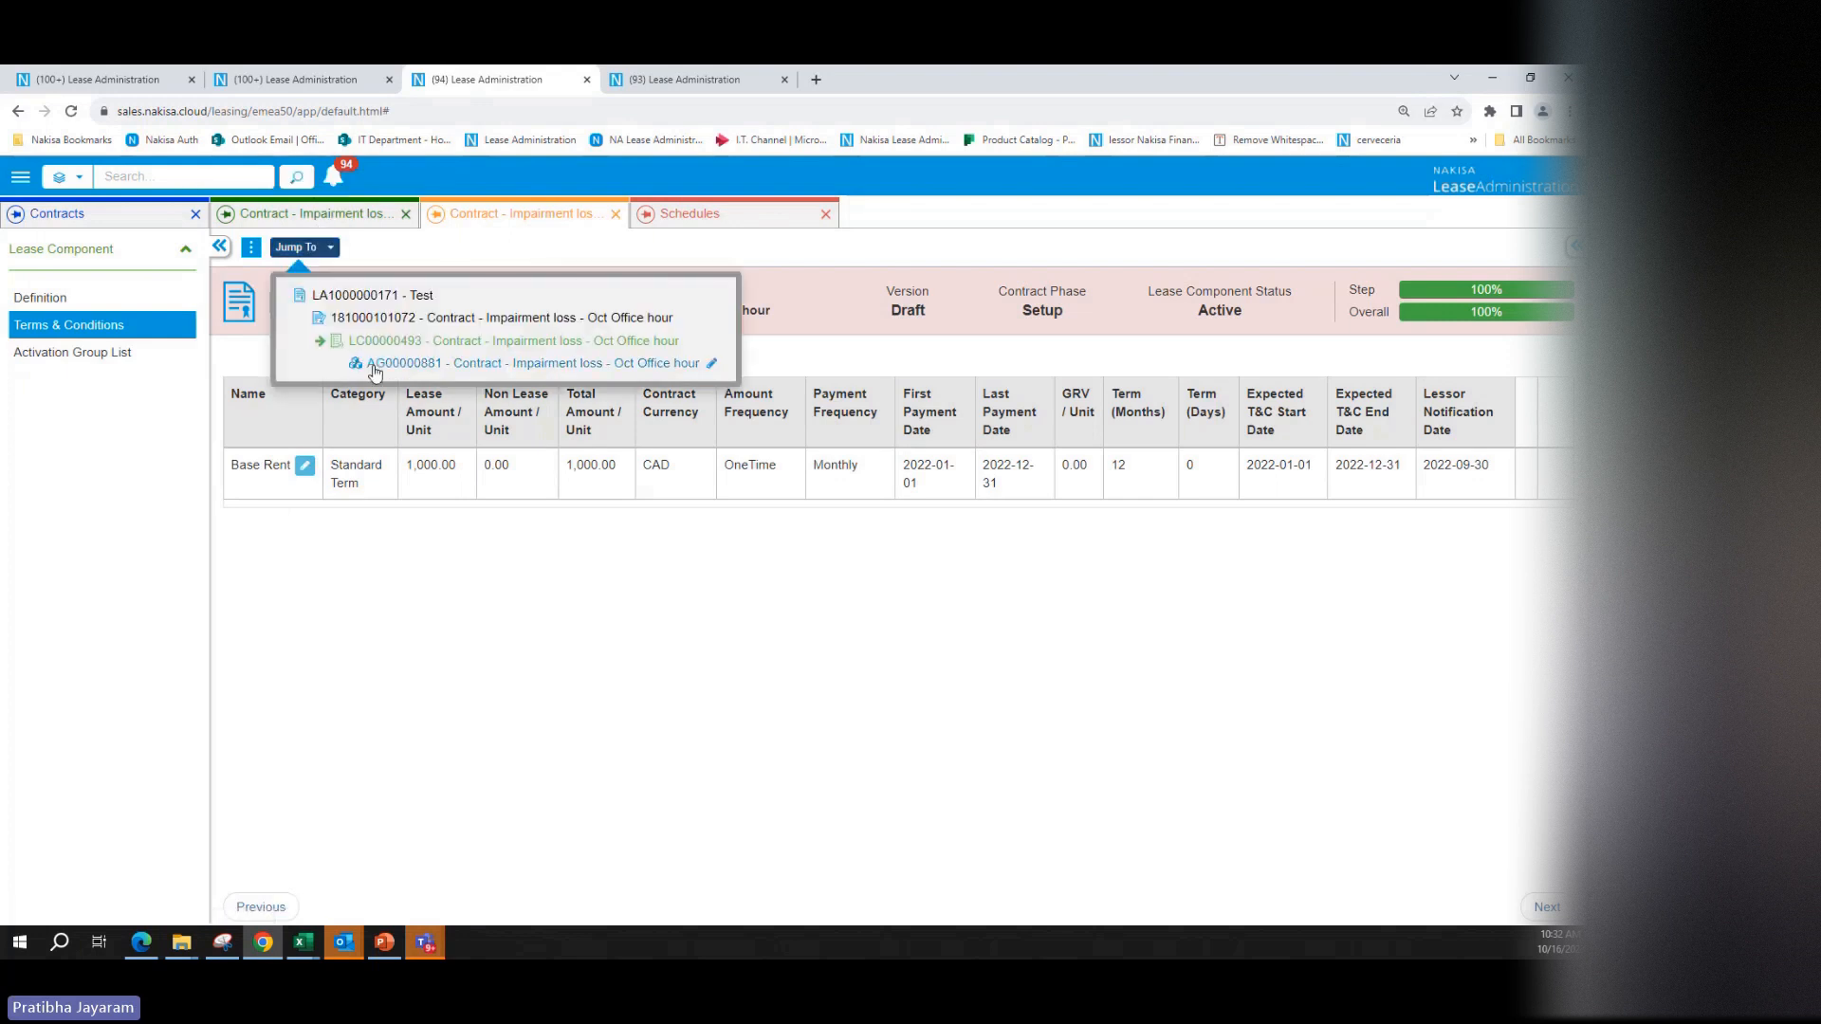
pyautogui.click(365, 359)
pyautogui.click(66, 354)
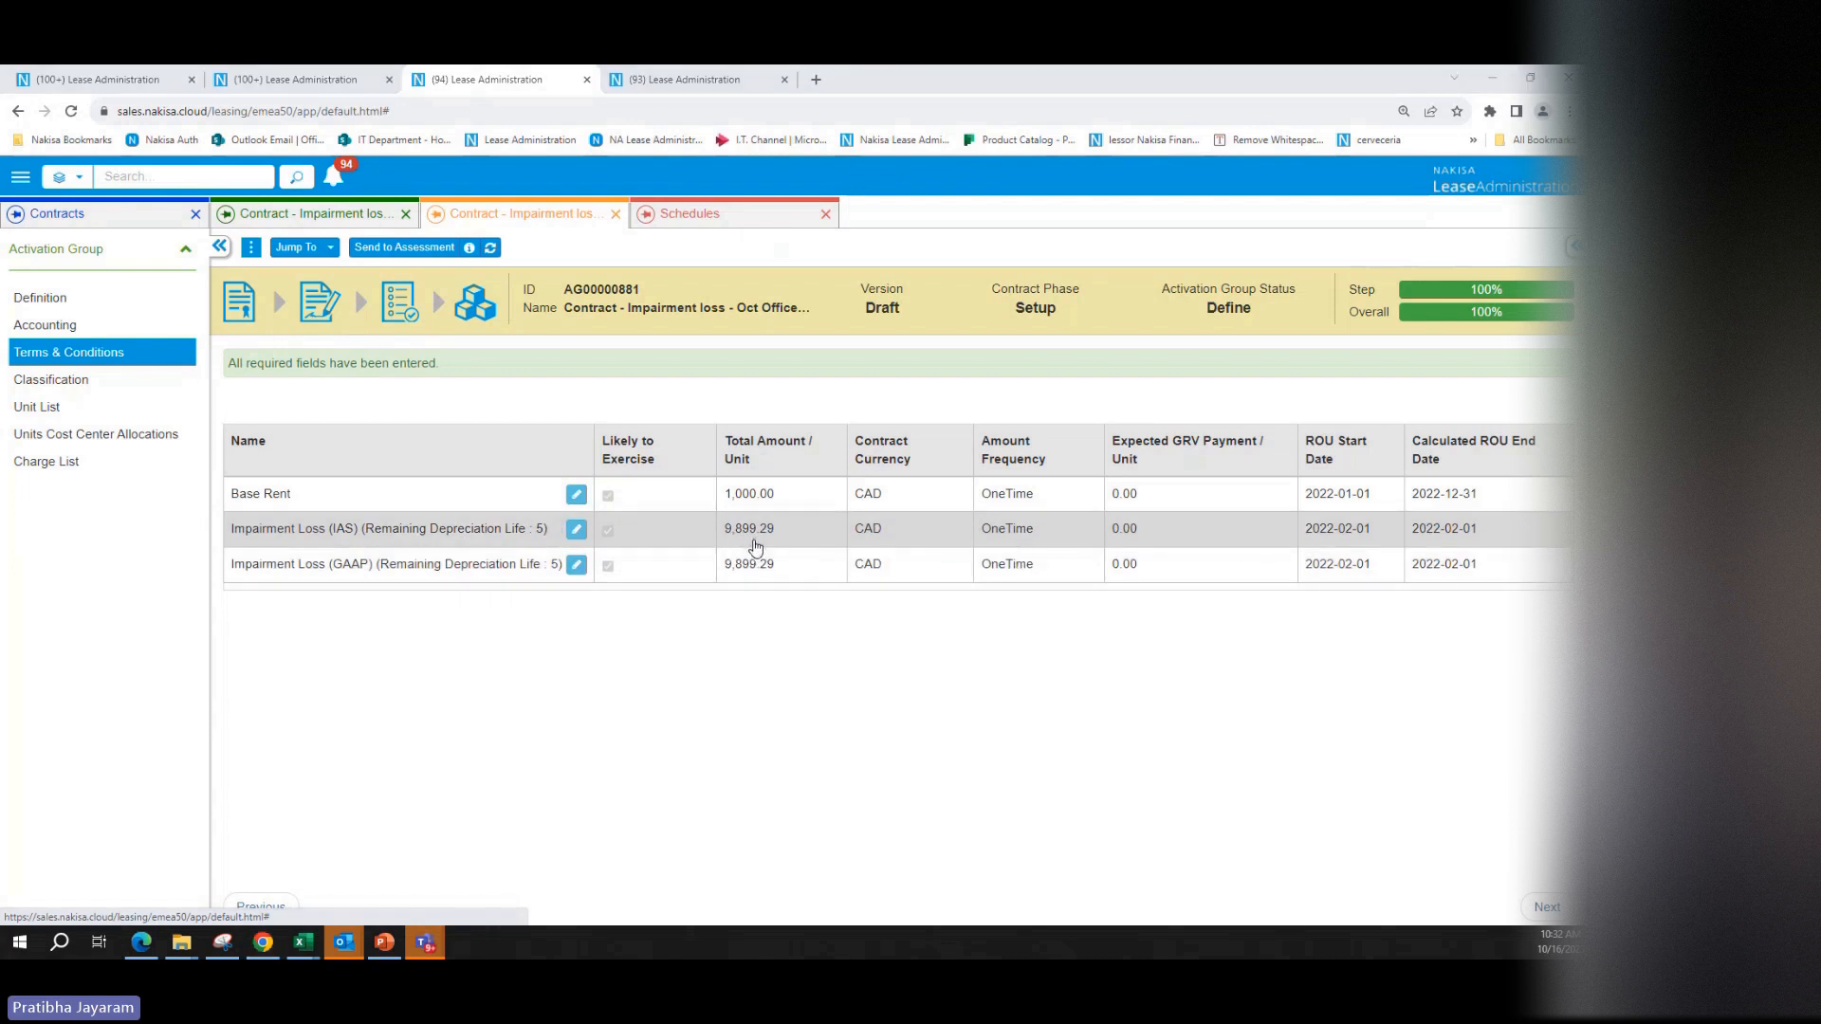
# Step: Compare the impairment loss terms with the net book value and recoverable amount in the captured form
pyautogui.hotkey('alt', 'Tab')
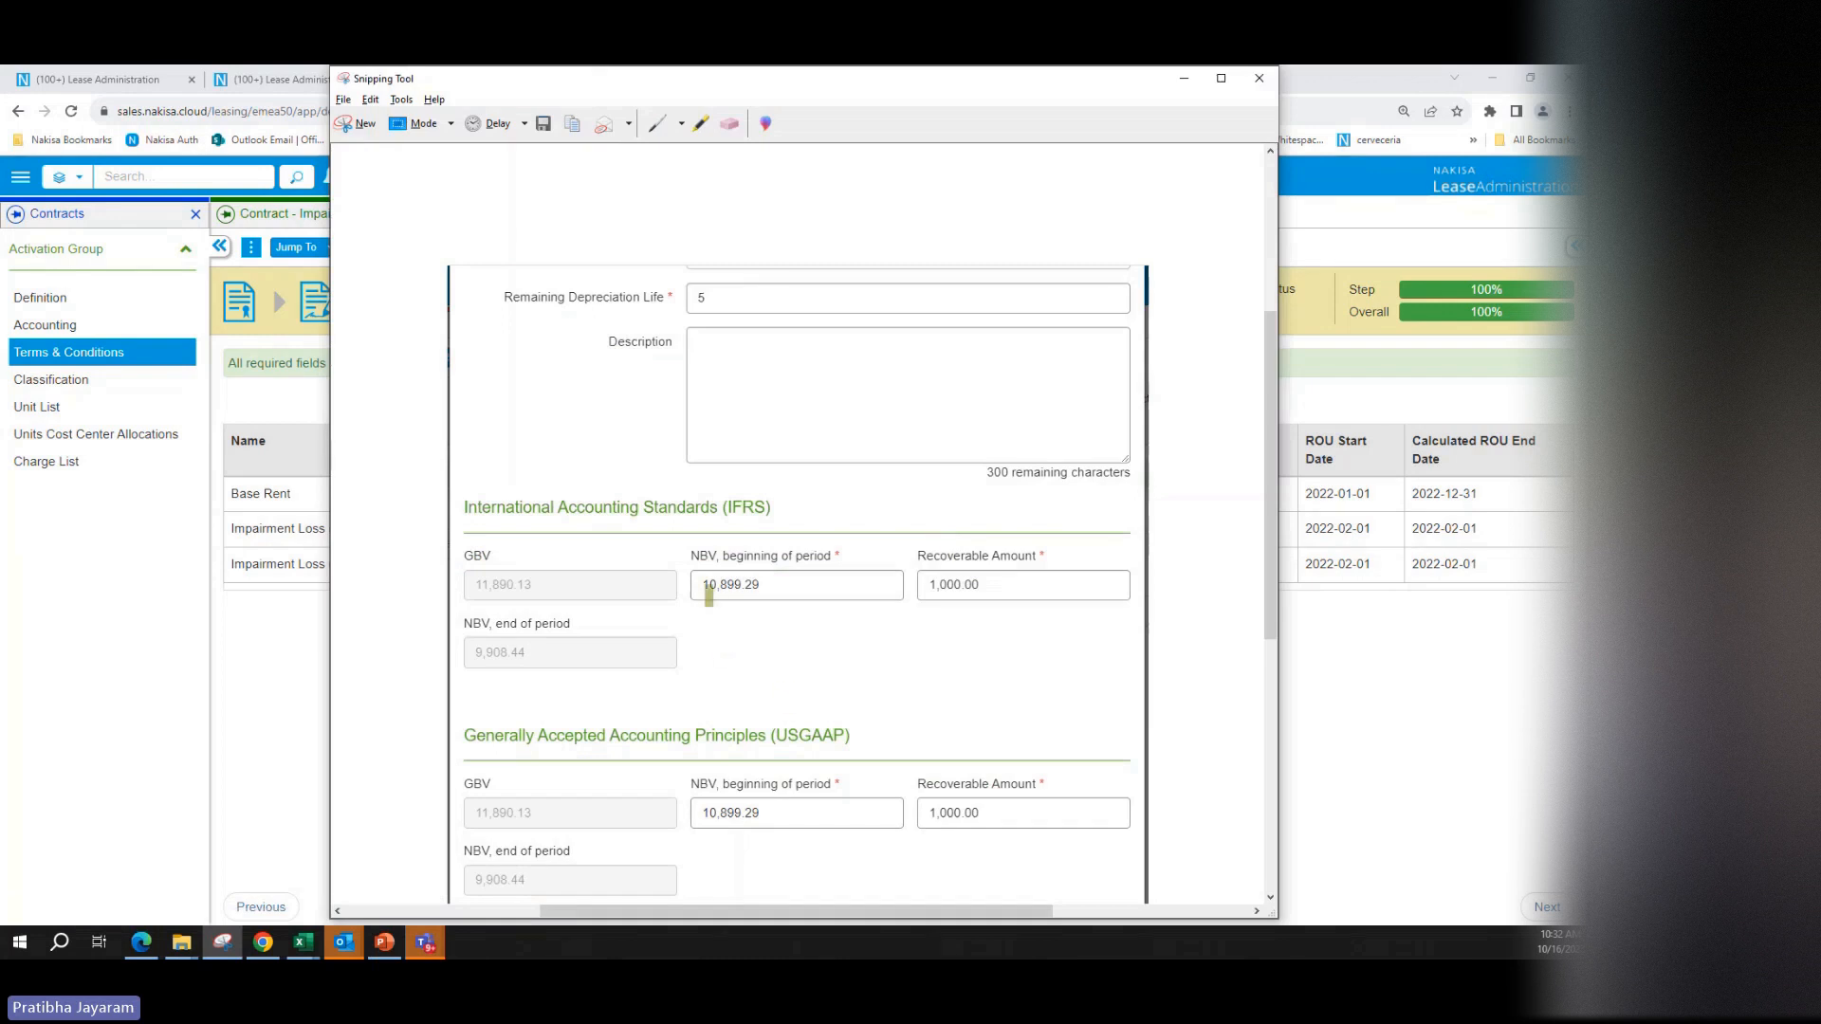
pyautogui.hotkey('alt', 'Tab')
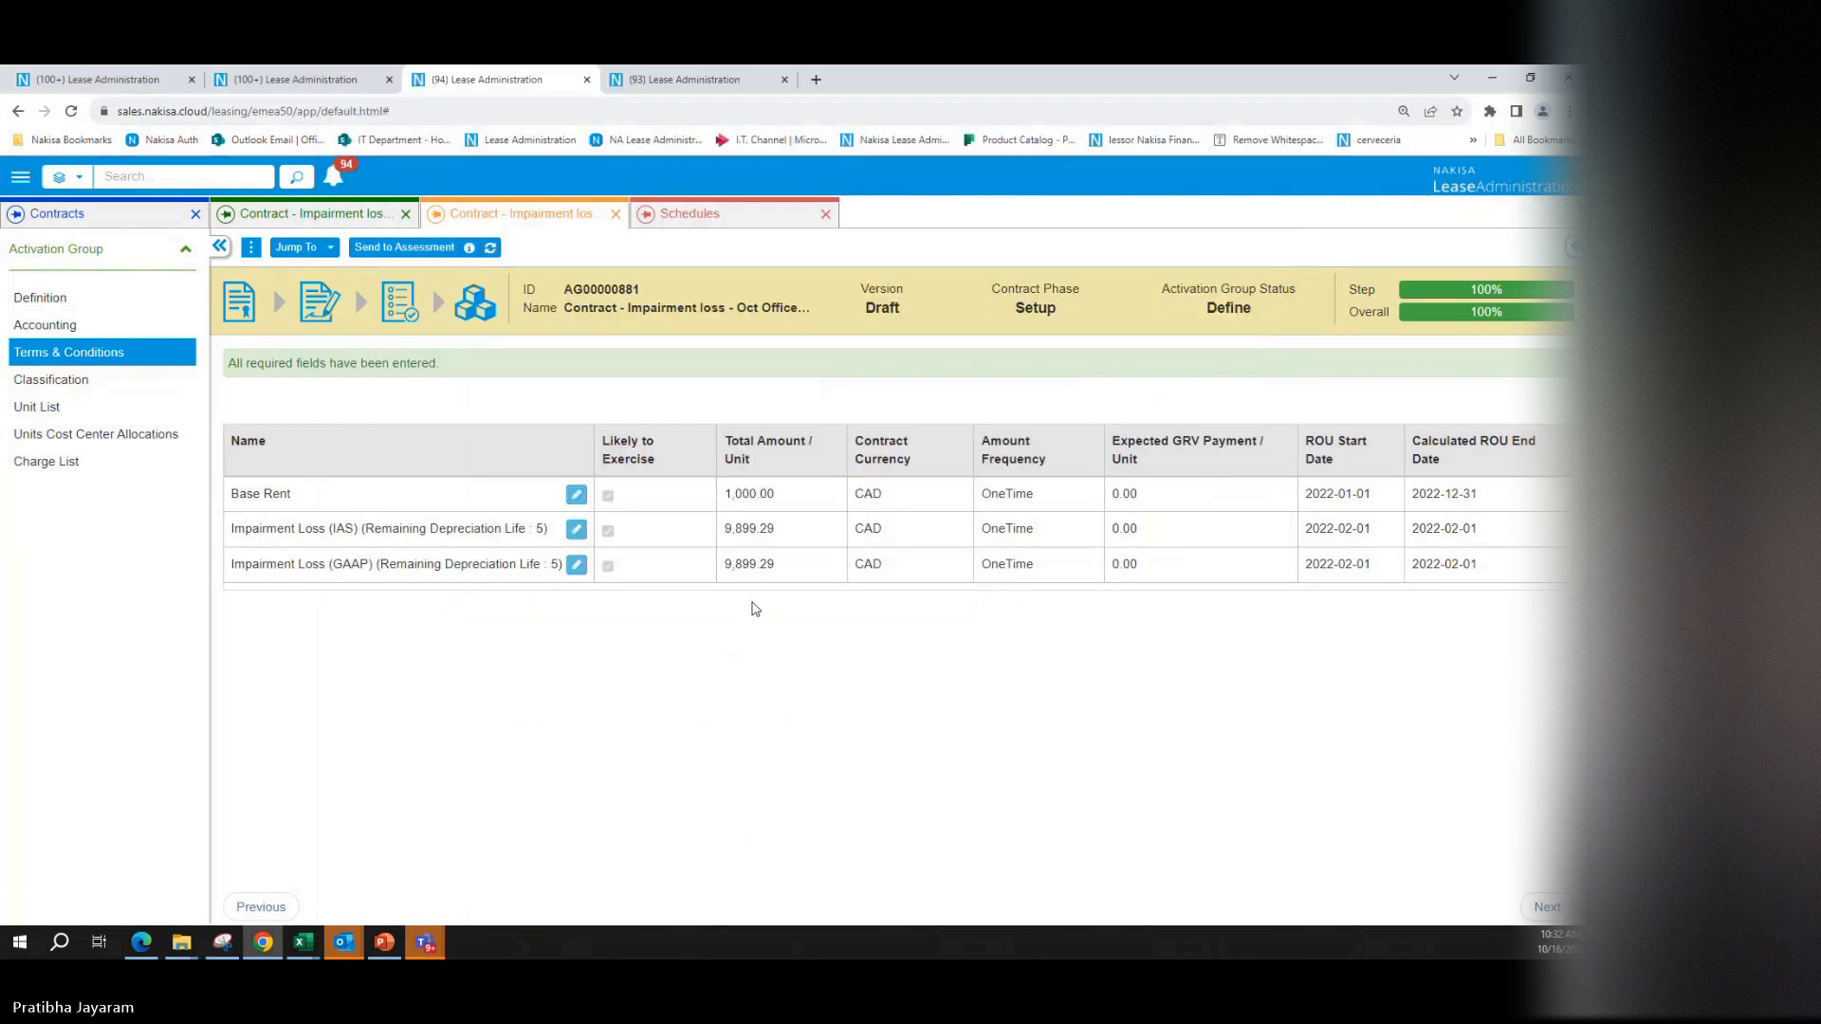
pyautogui.hotkey('alt', 'Tab')
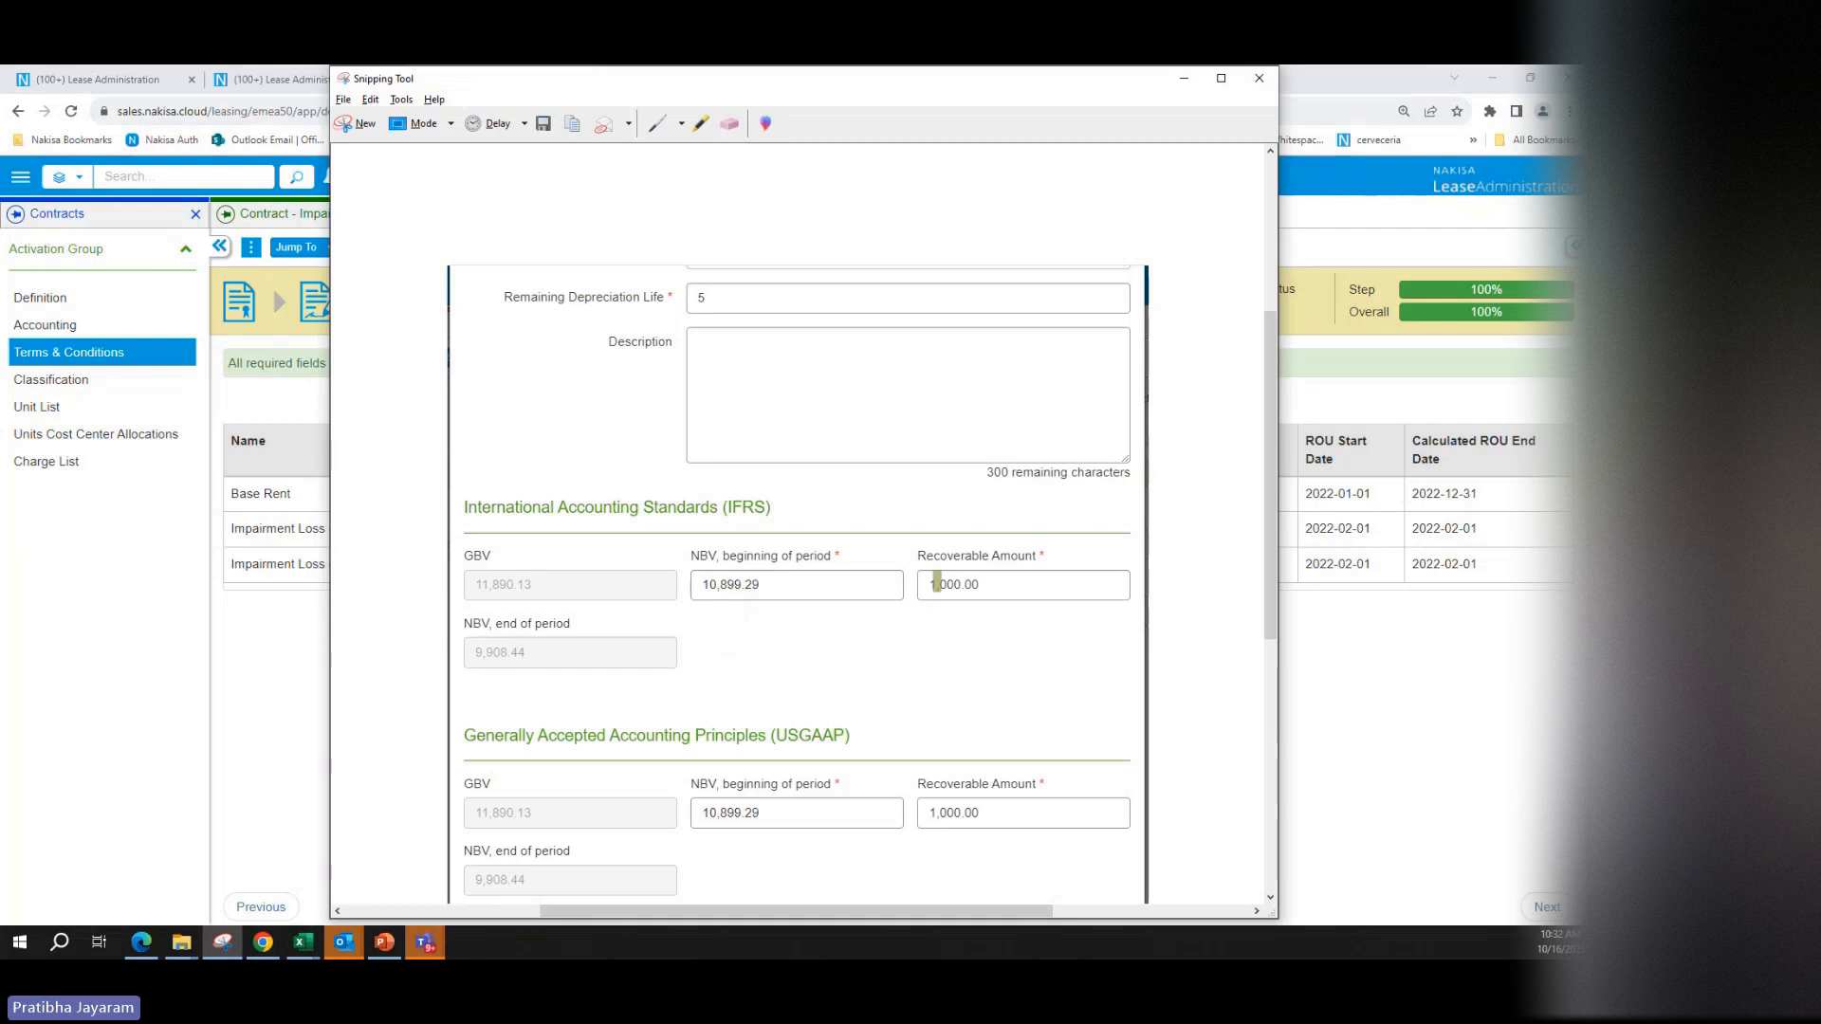
pyautogui.hotkey('alt', 'Tab')
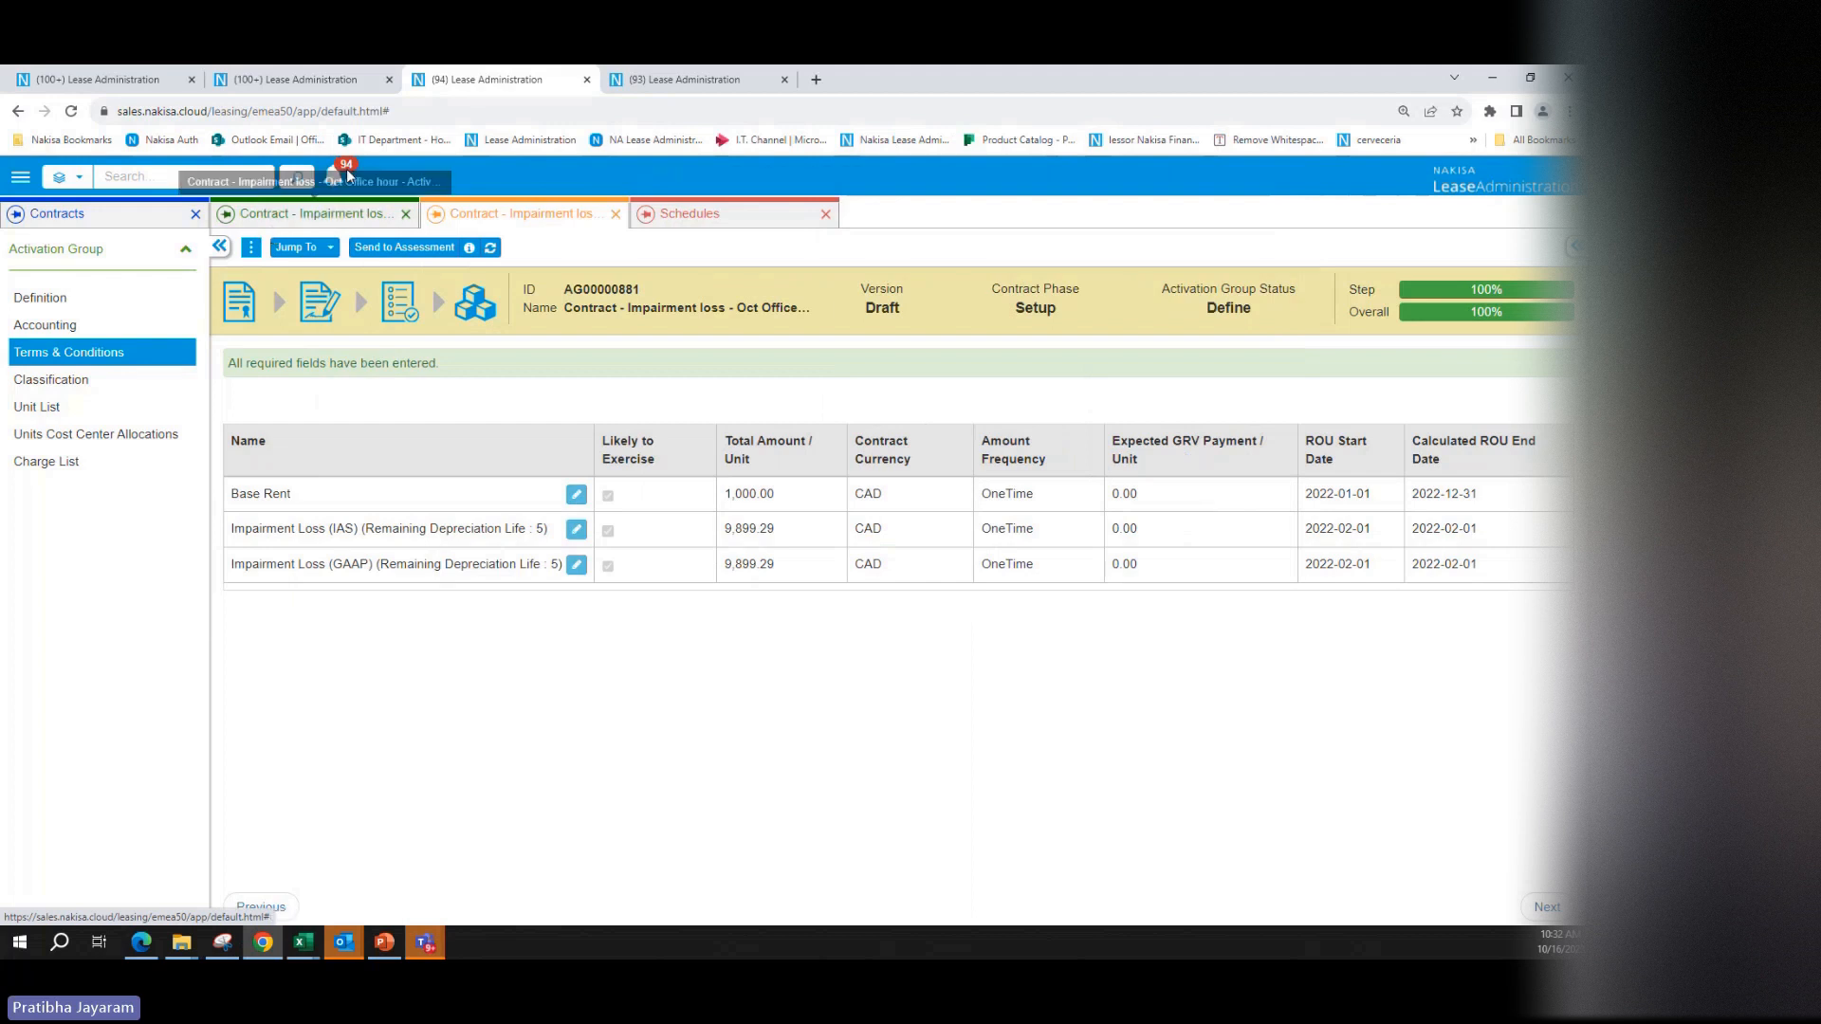
# Step: Send the draft activation group to assessment, keeping the proposed effective, posting and document dates
pyautogui.click(392, 249)
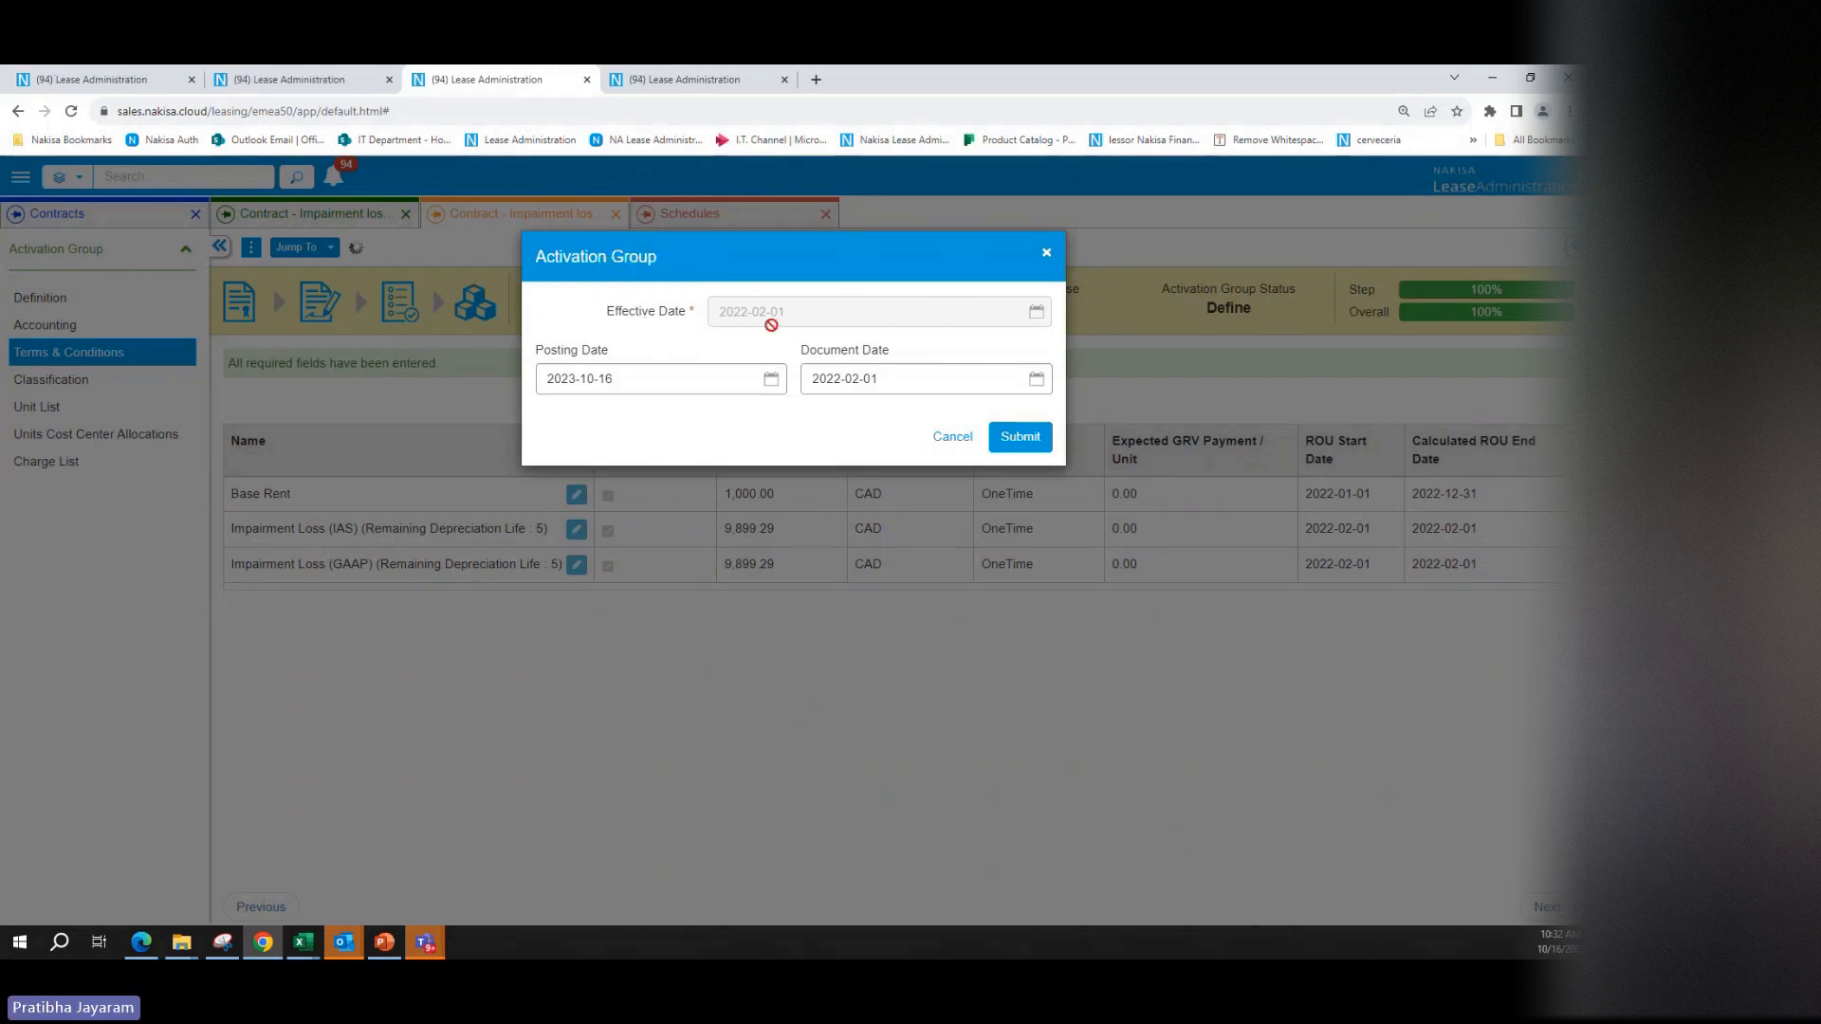
pyautogui.click(1013, 438)
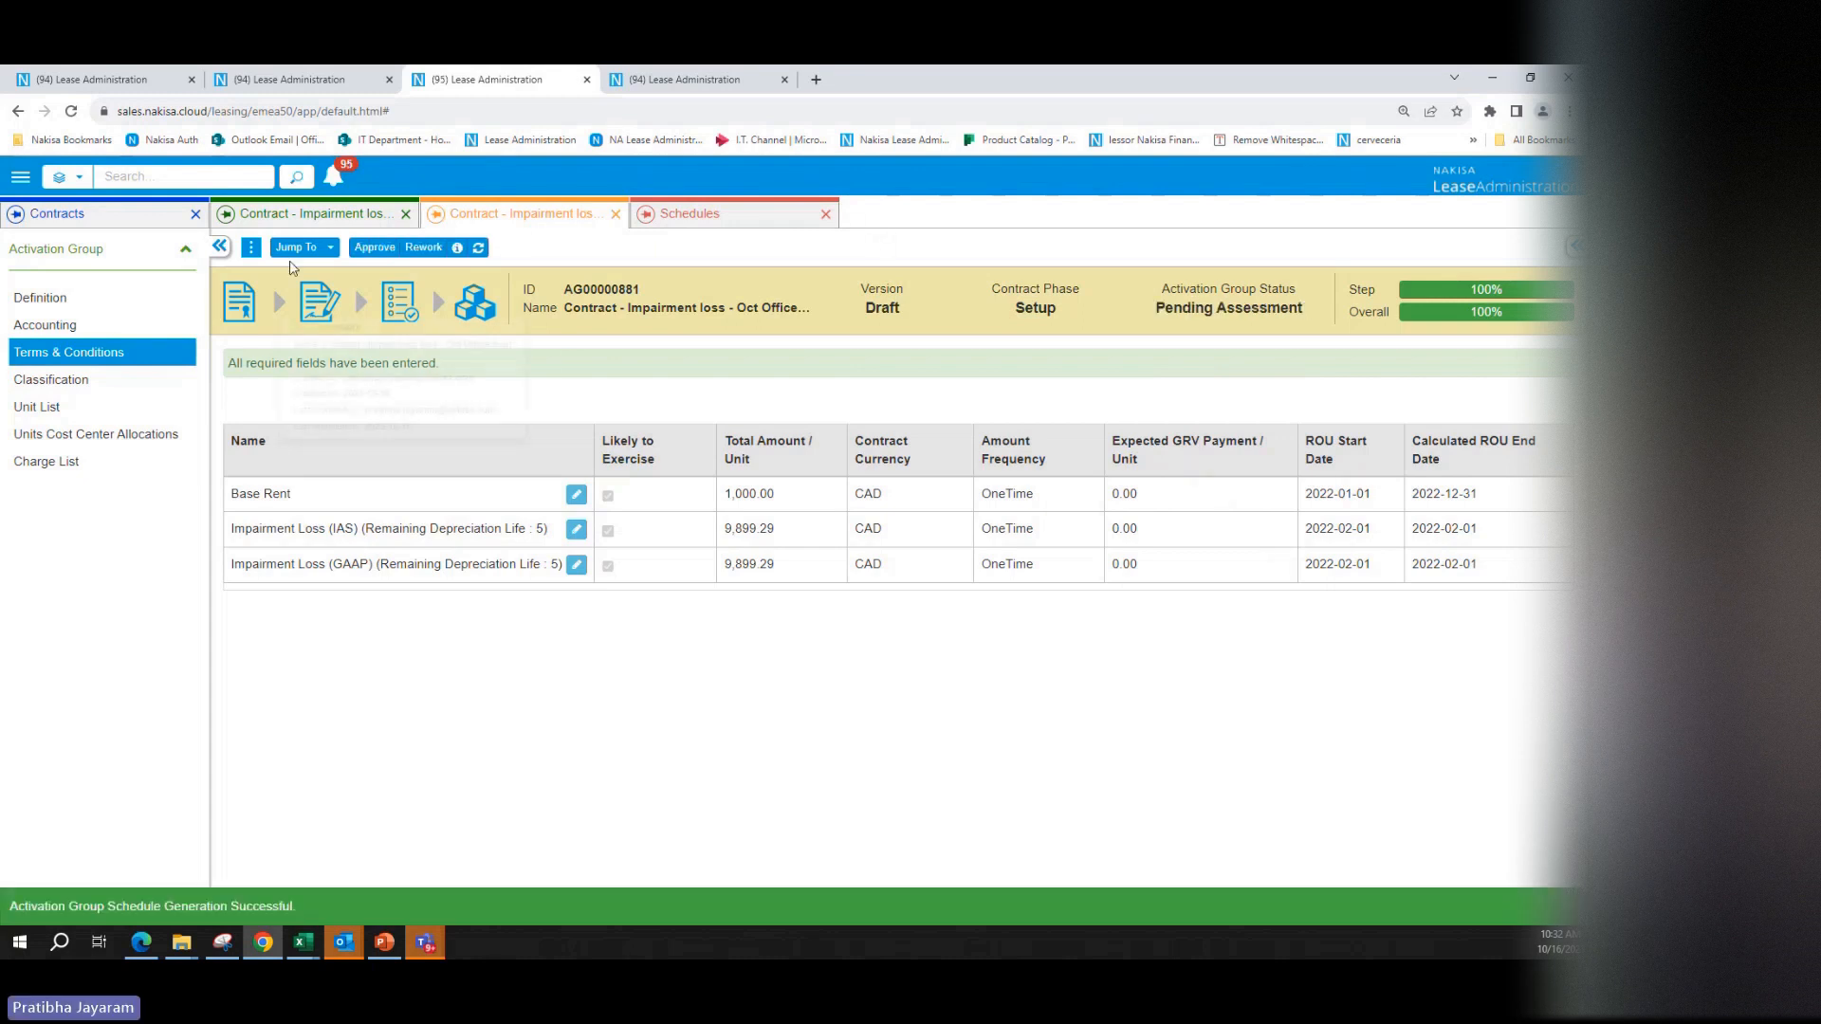
# Step: Open the draft activation group's schedules in the All Columns view and examine the impairment period
pyautogui.click(249, 251)
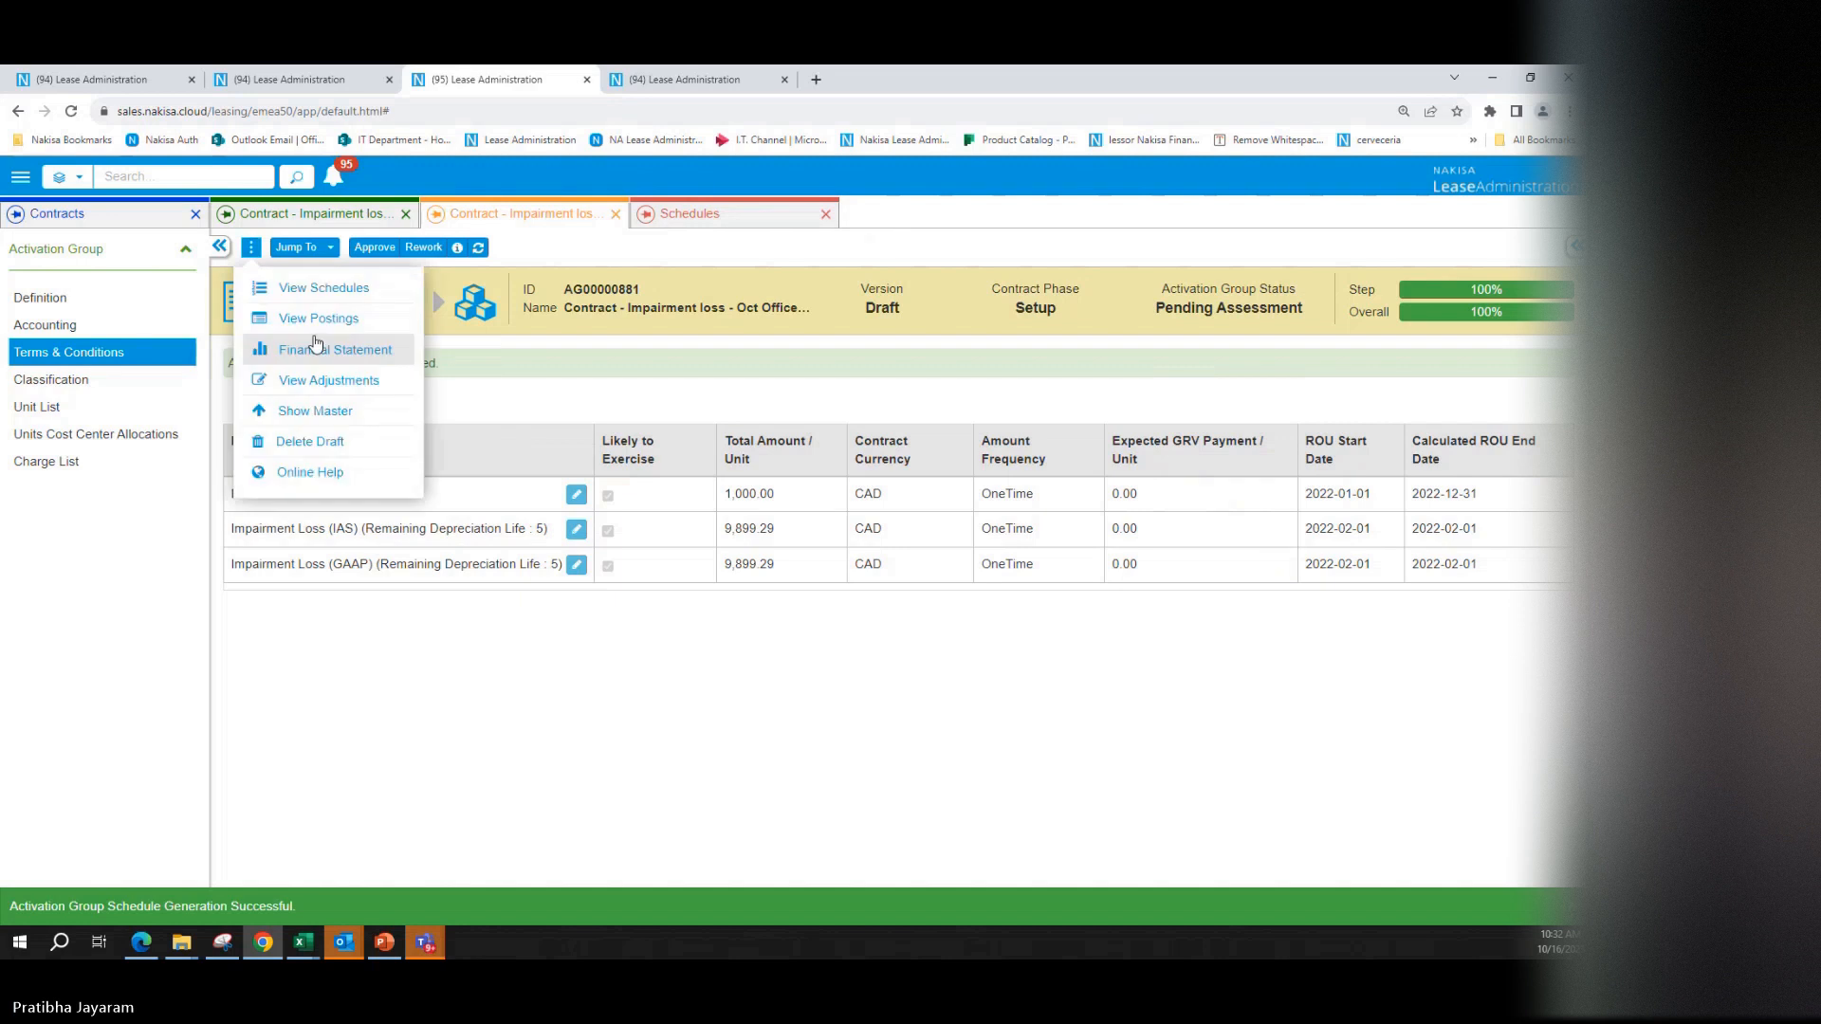
pyautogui.click(370, 297)
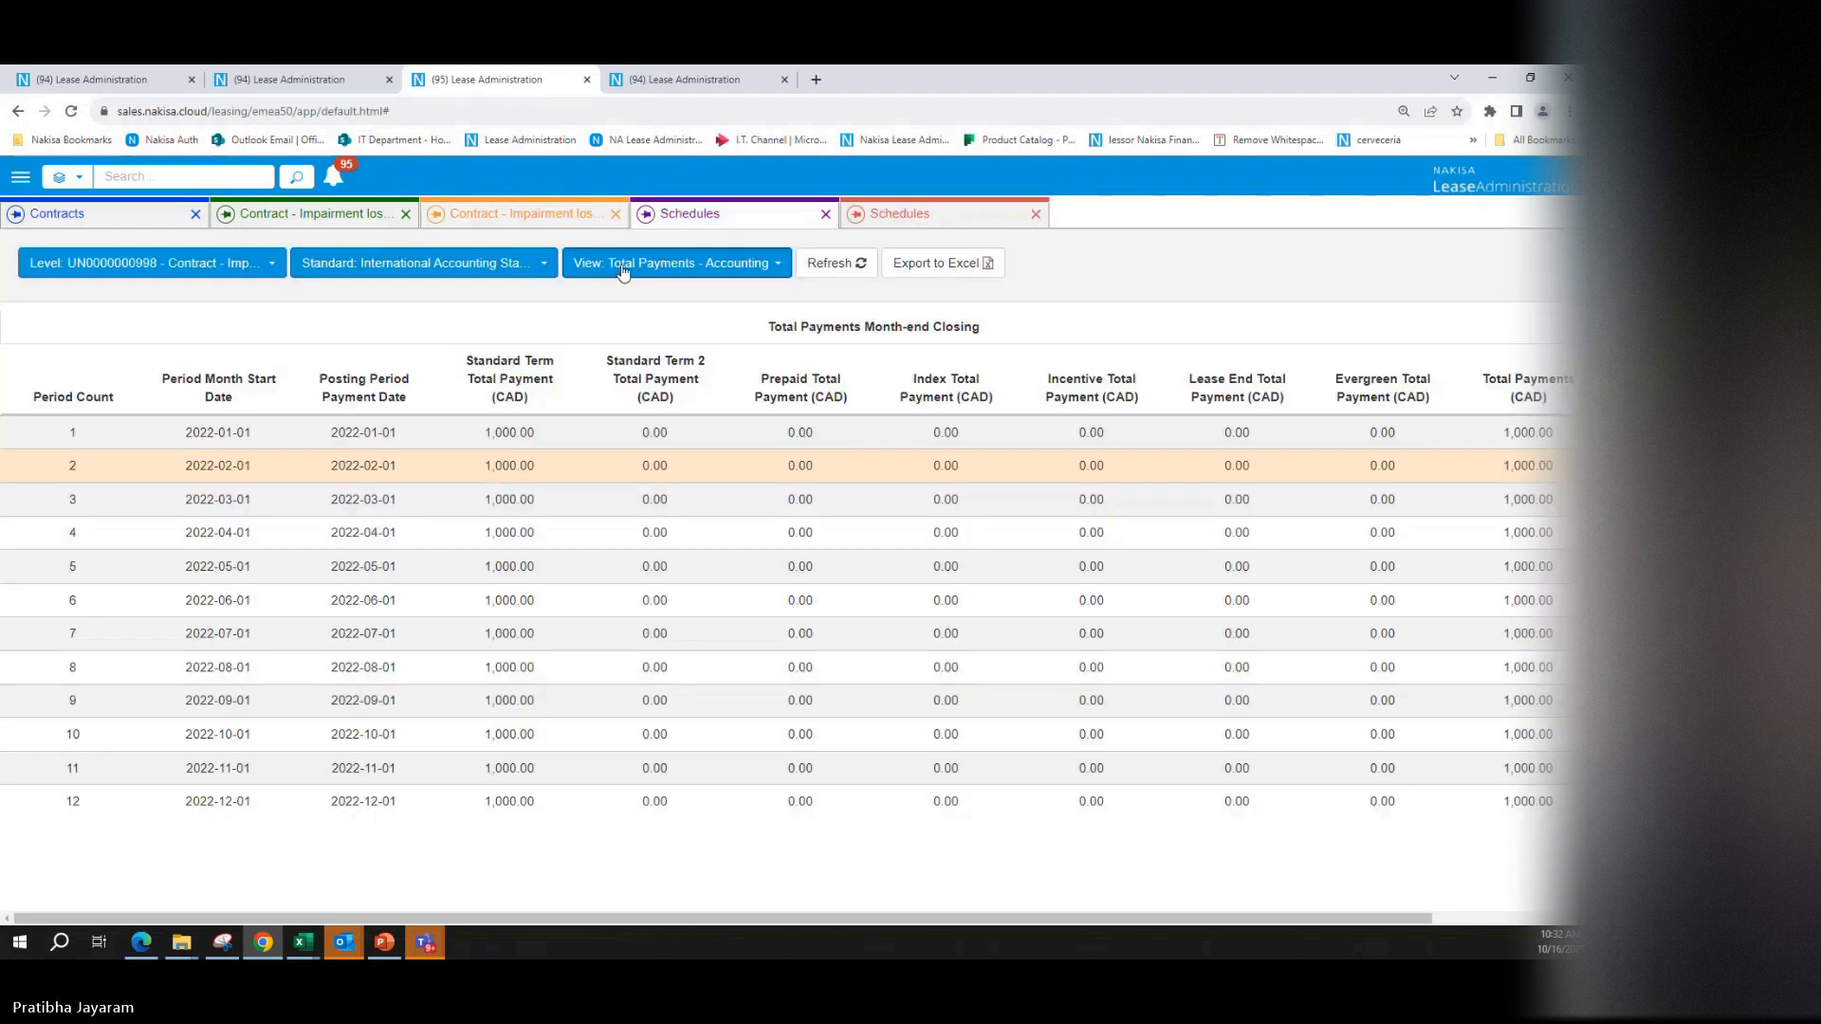
pyautogui.click(664, 263)
pyautogui.click(619, 459)
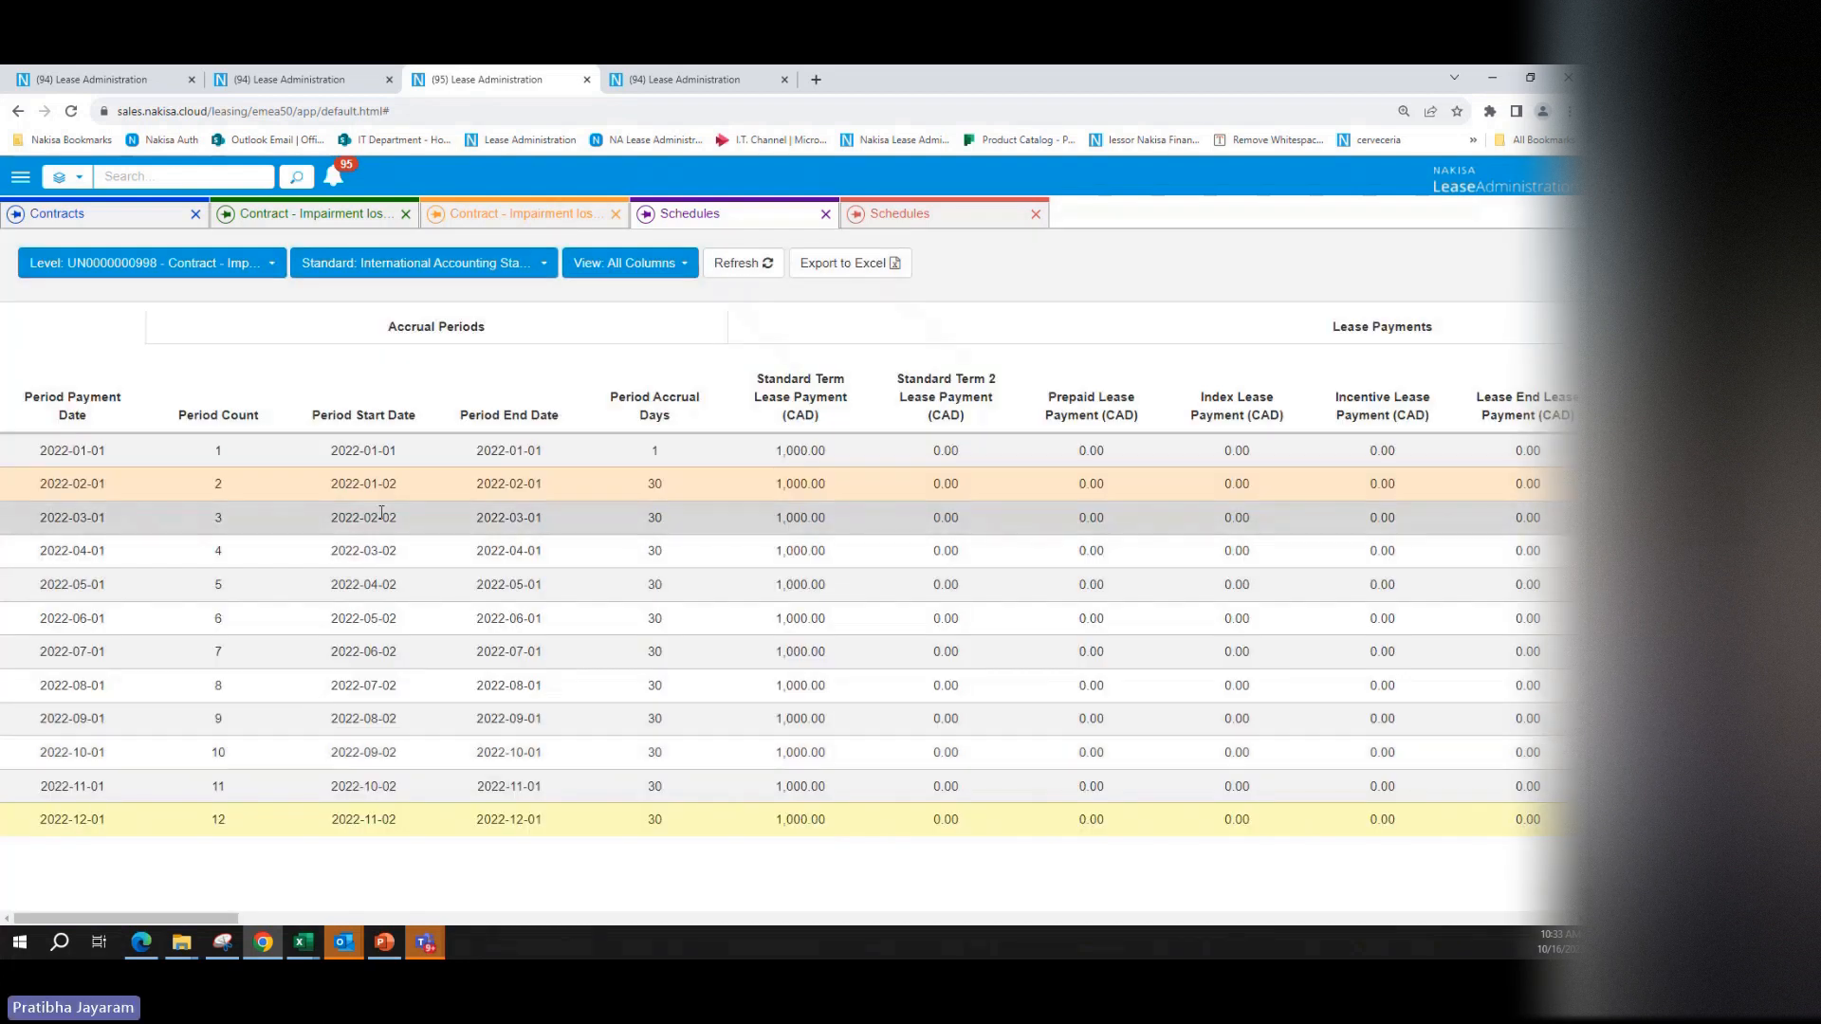
pyautogui.moveTo(456, 502)
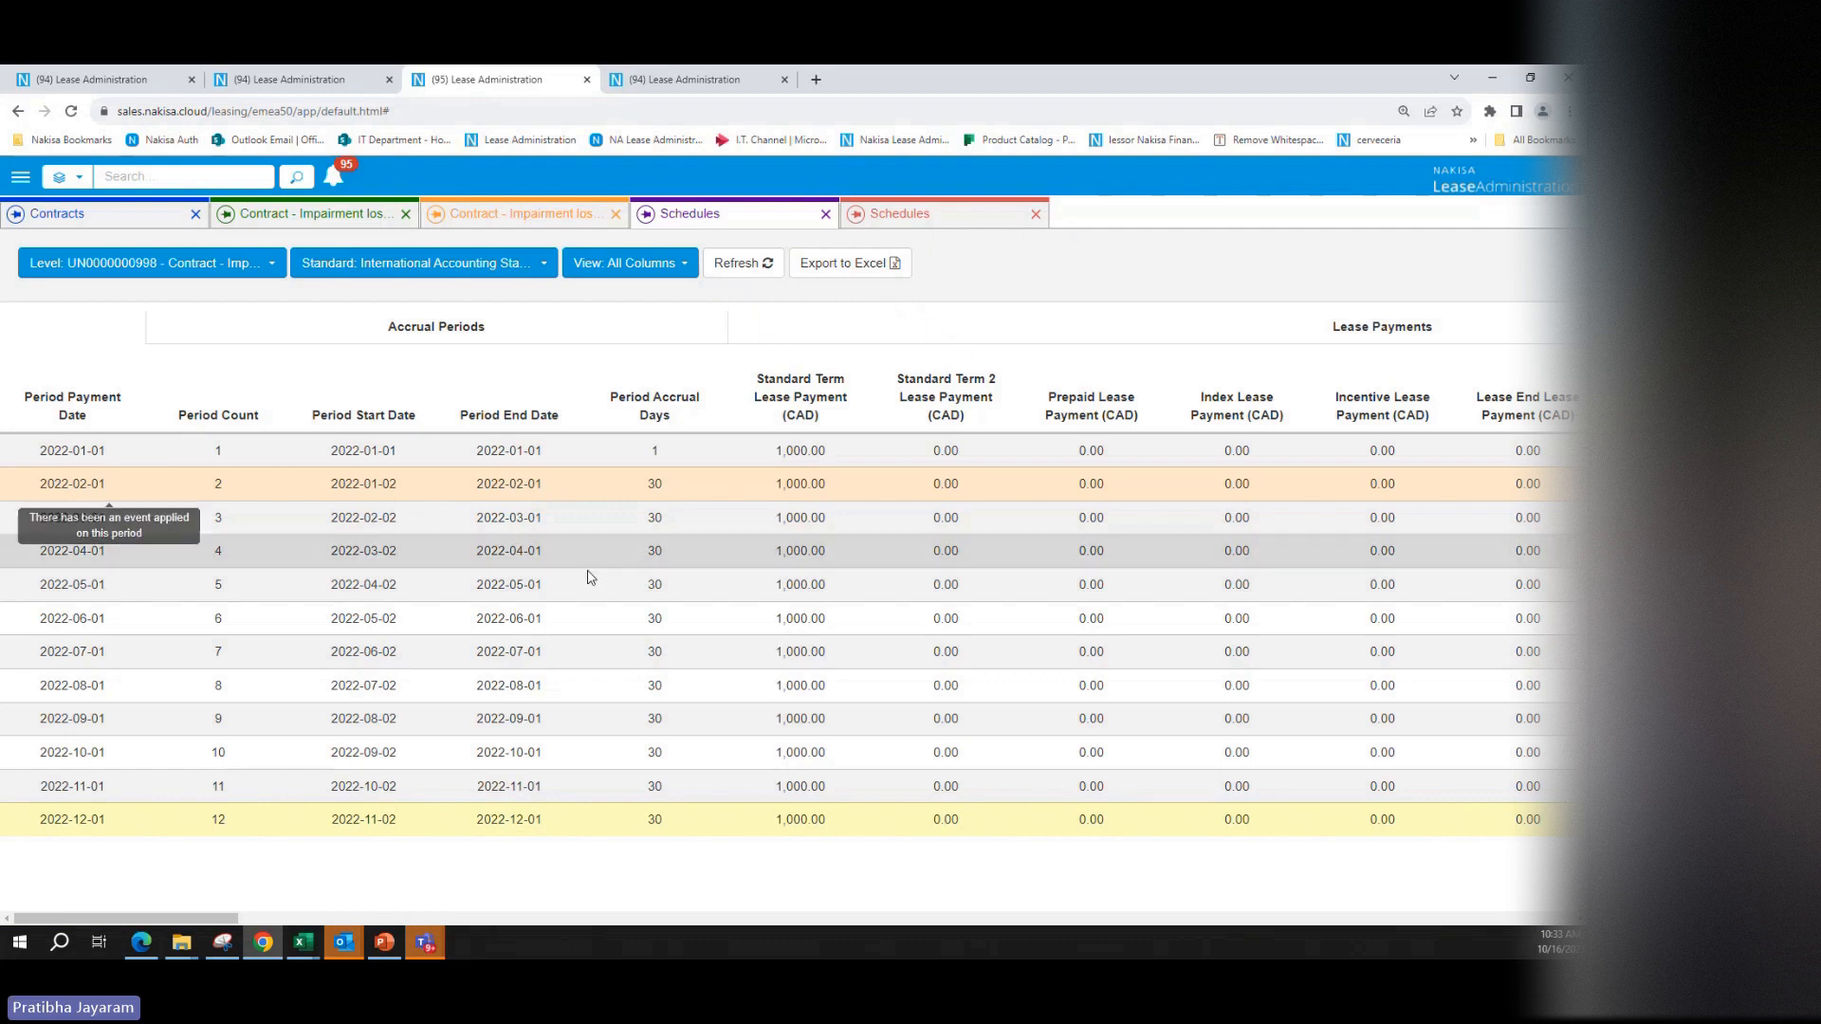
# Step: Check the period 2 impairment loss and the Finance ROU asset's depreciation and NBV against the captured impairment form
pyautogui.moveTo(224, 922); pyautogui.dragTo(1391, 960)
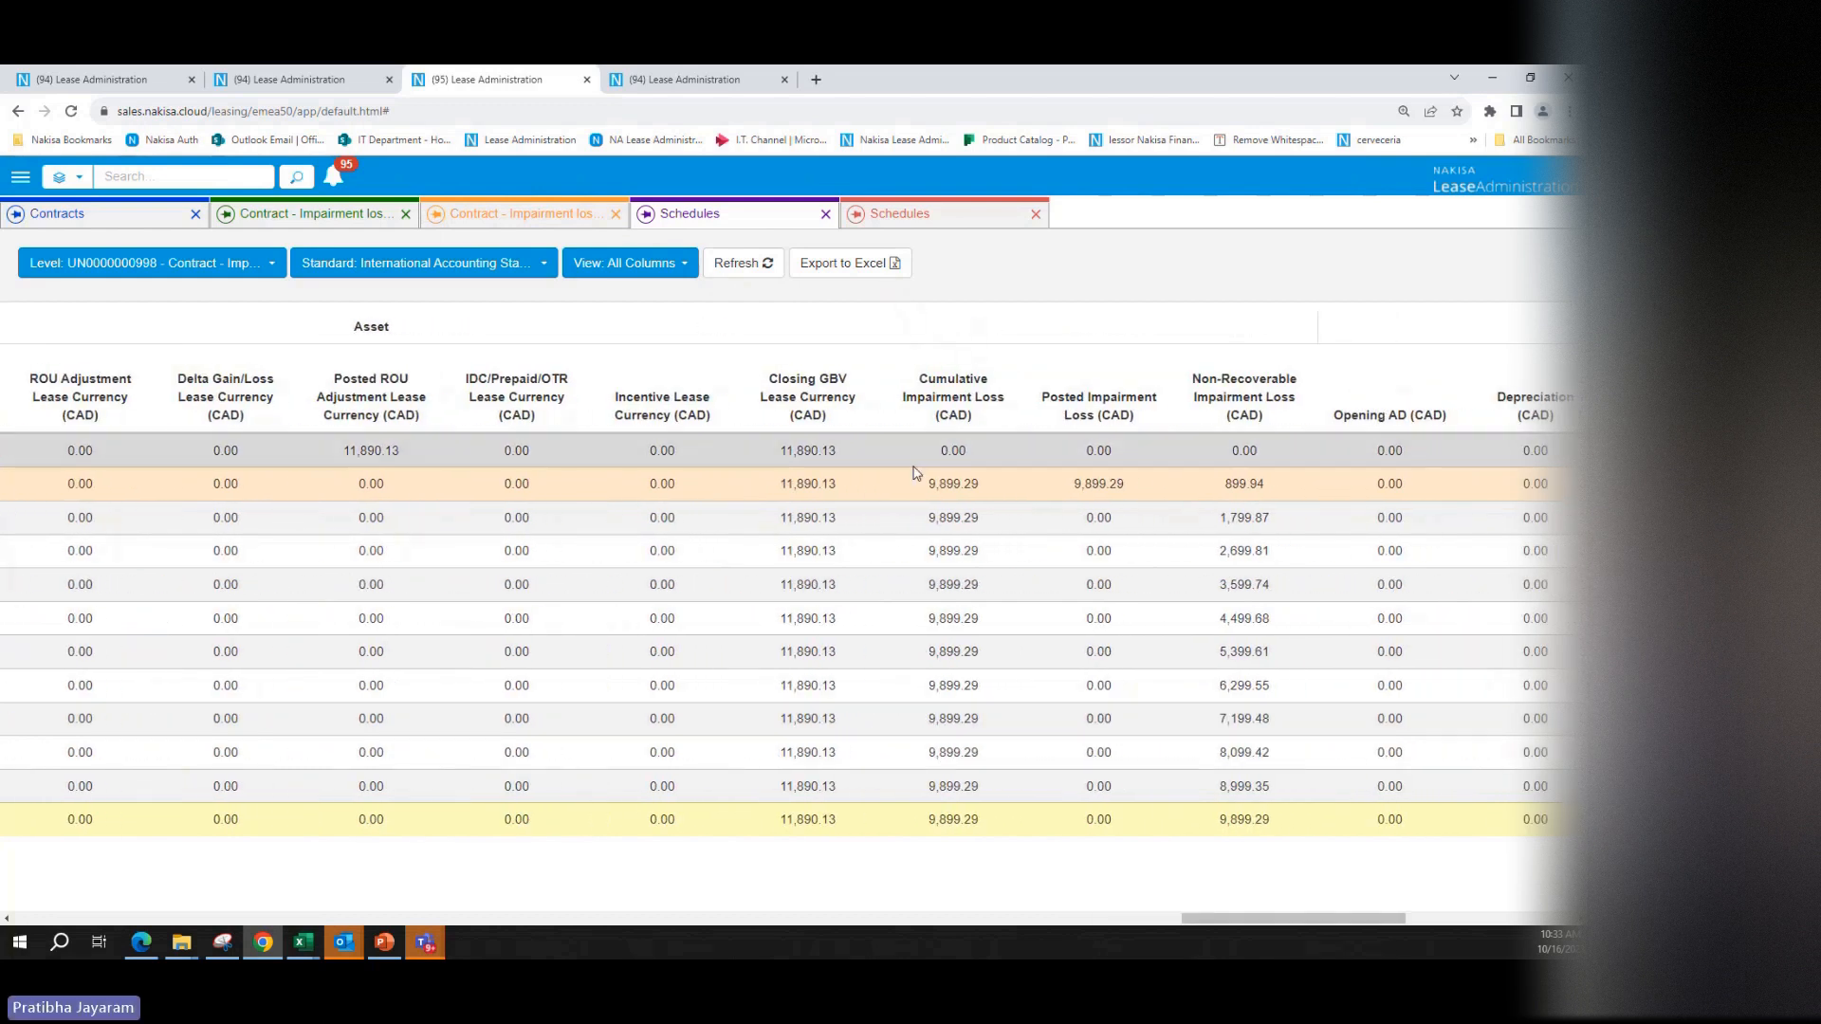
pyautogui.moveTo(921, 485); pyautogui.dragTo(993, 495)
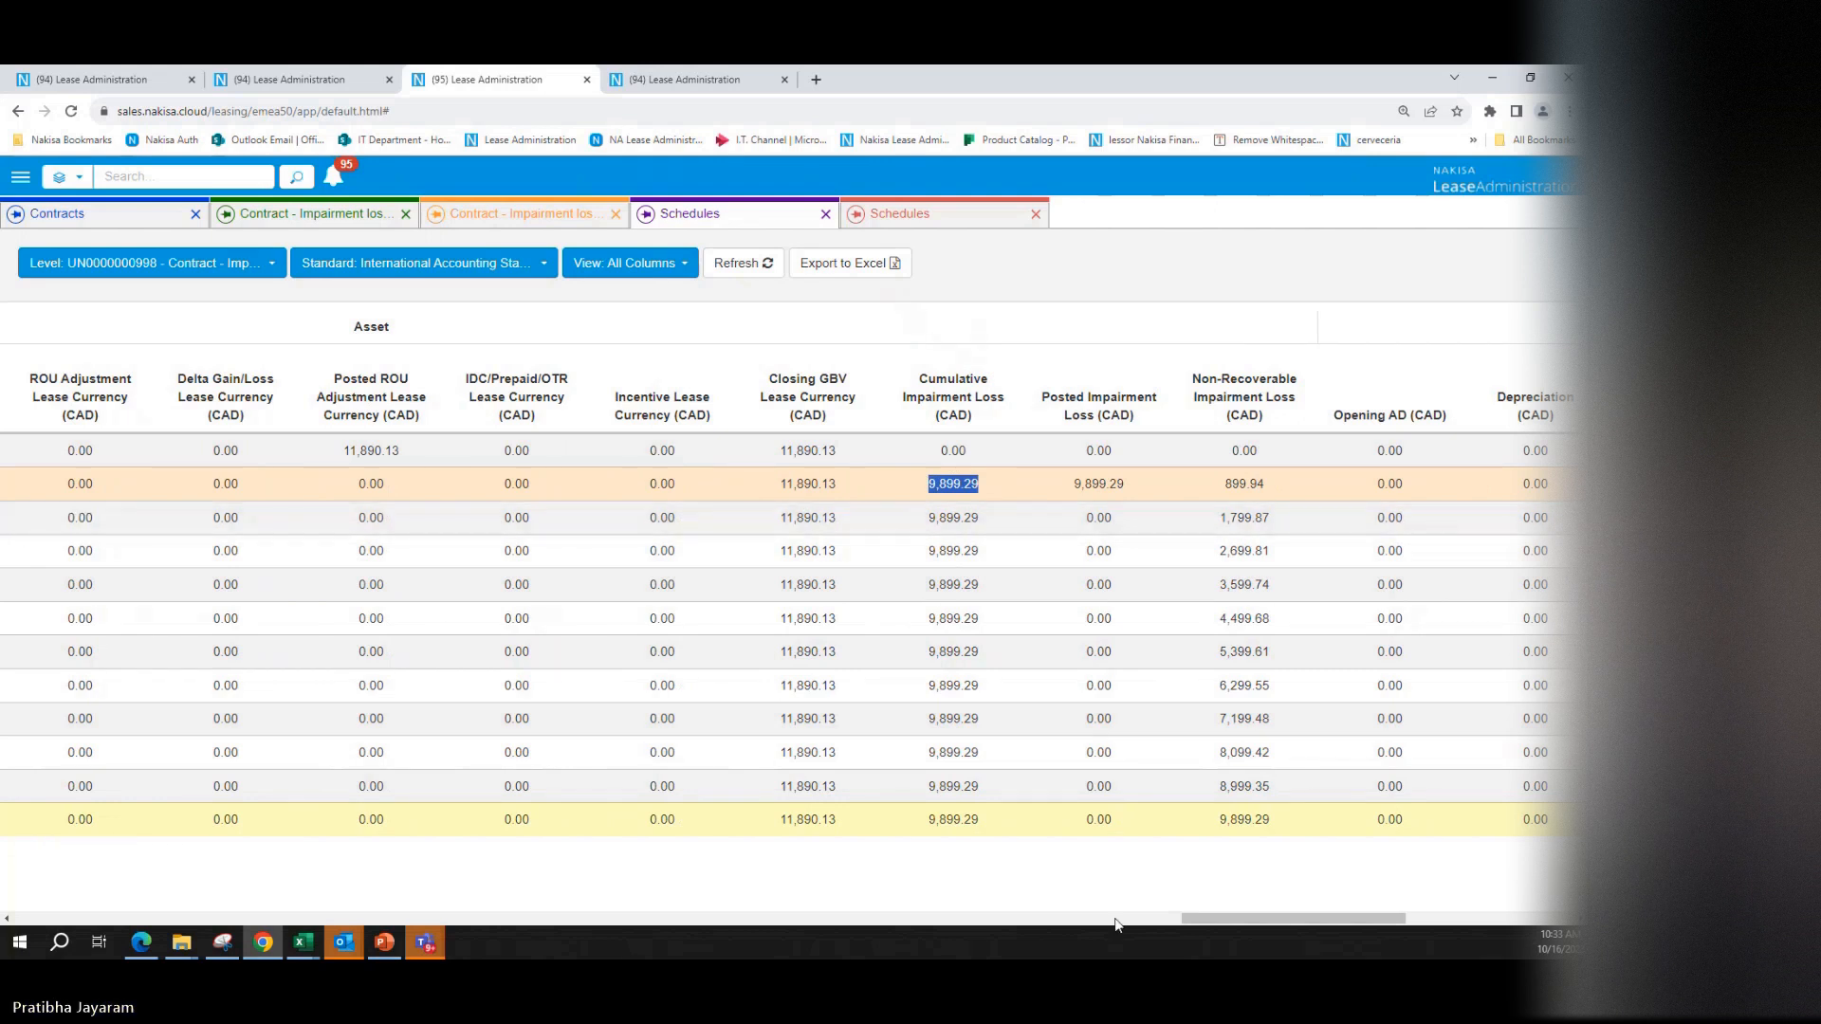
pyautogui.moveTo(1212, 918); pyautogui.dragTo(1448, 903)
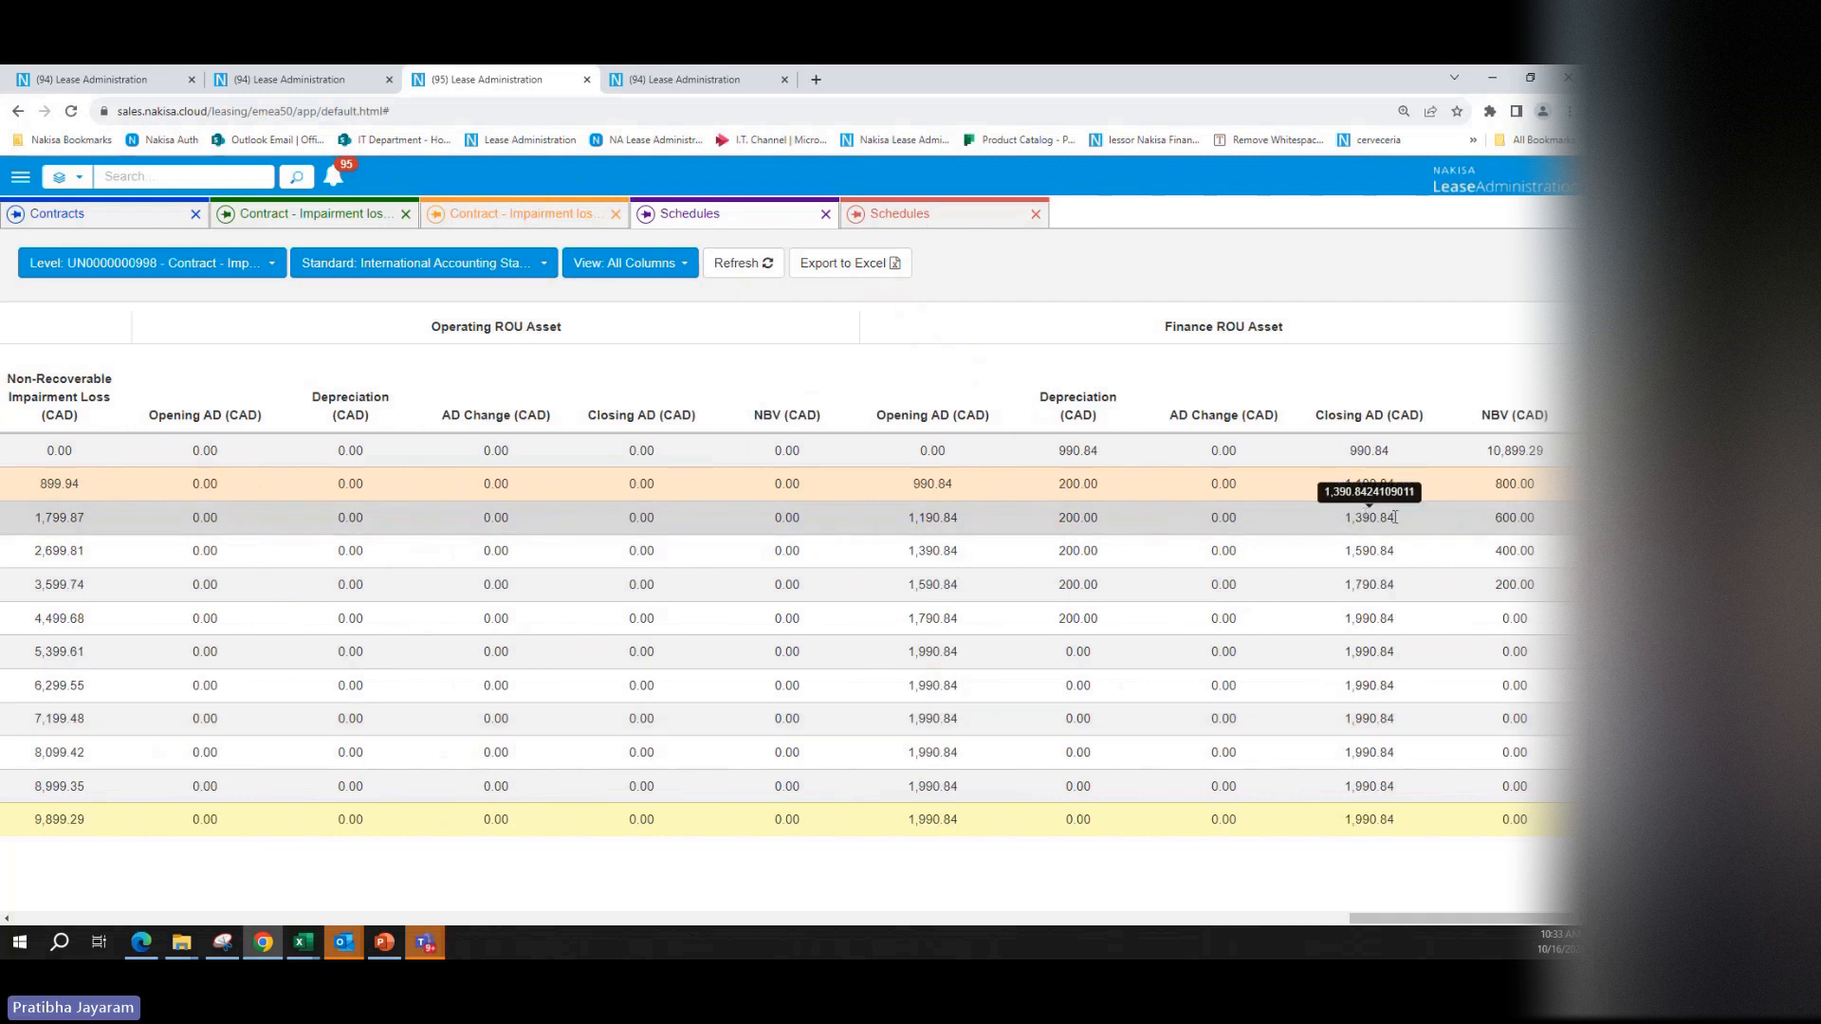
pyautogui.doubleClick(1514, 486)
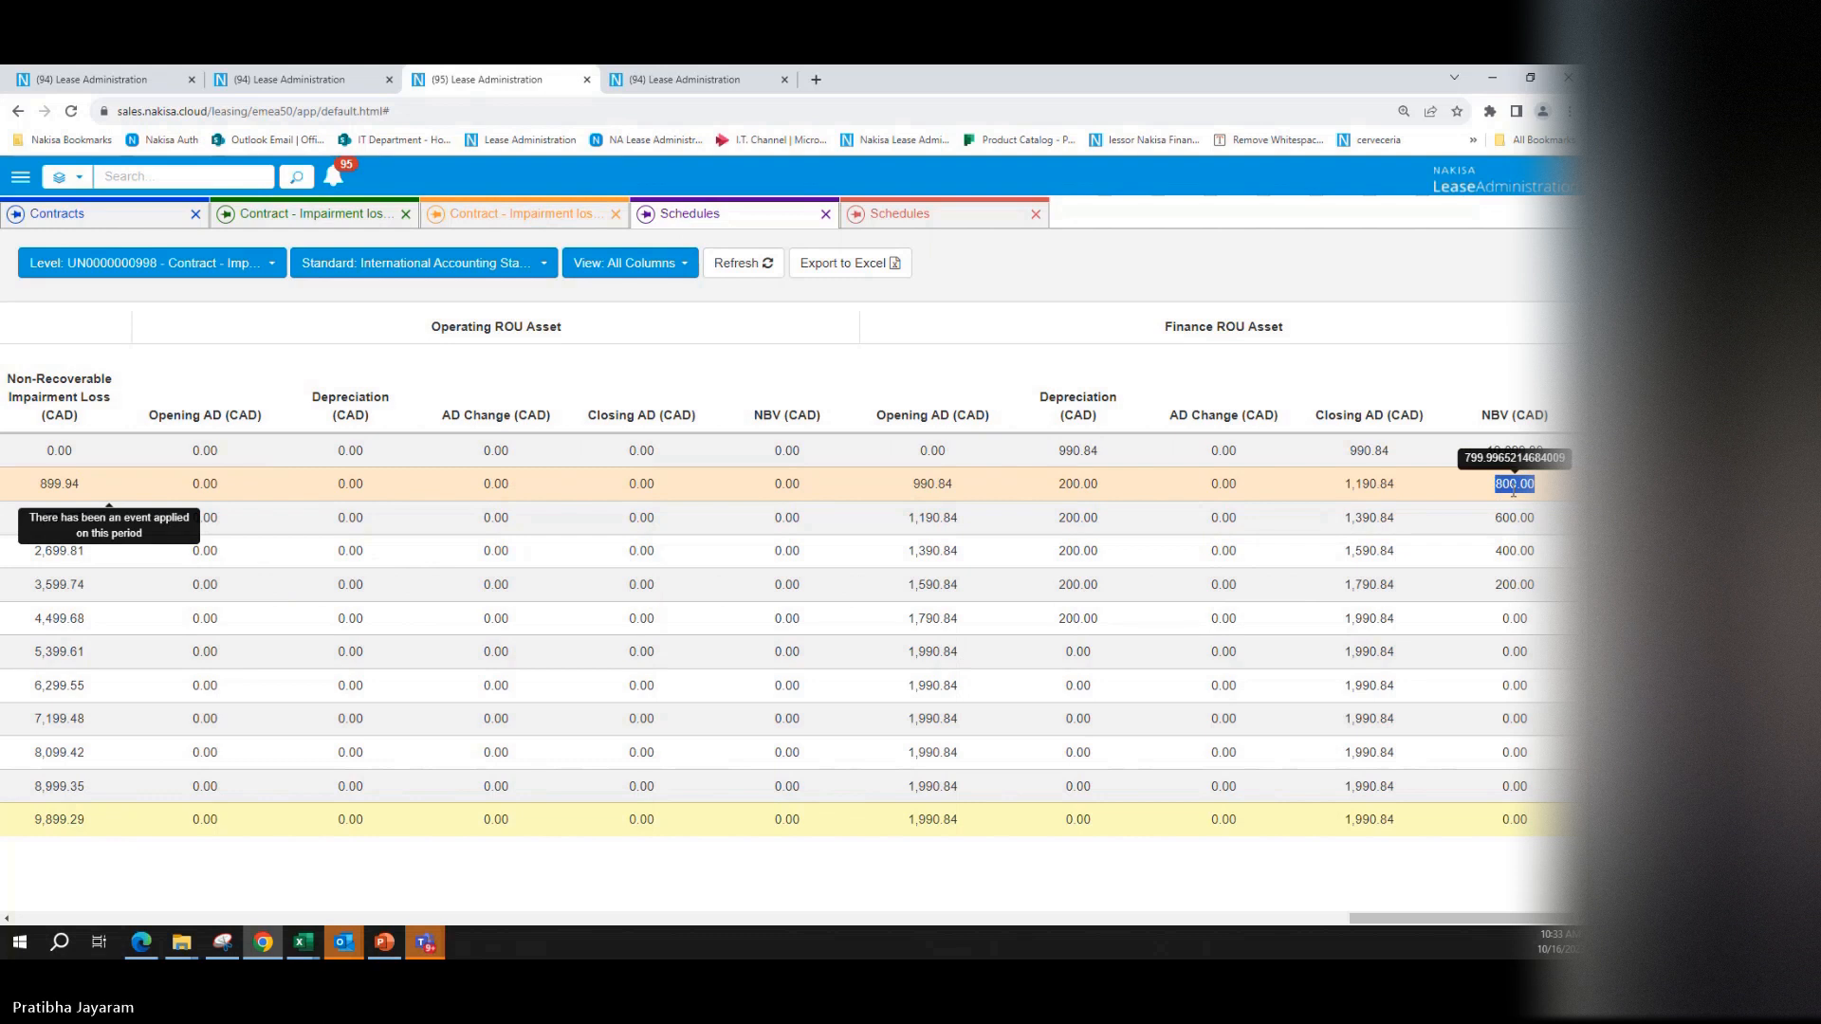
pyautogui.moveTo(1057, 484); pyautogui.dragTo(1103, 487)
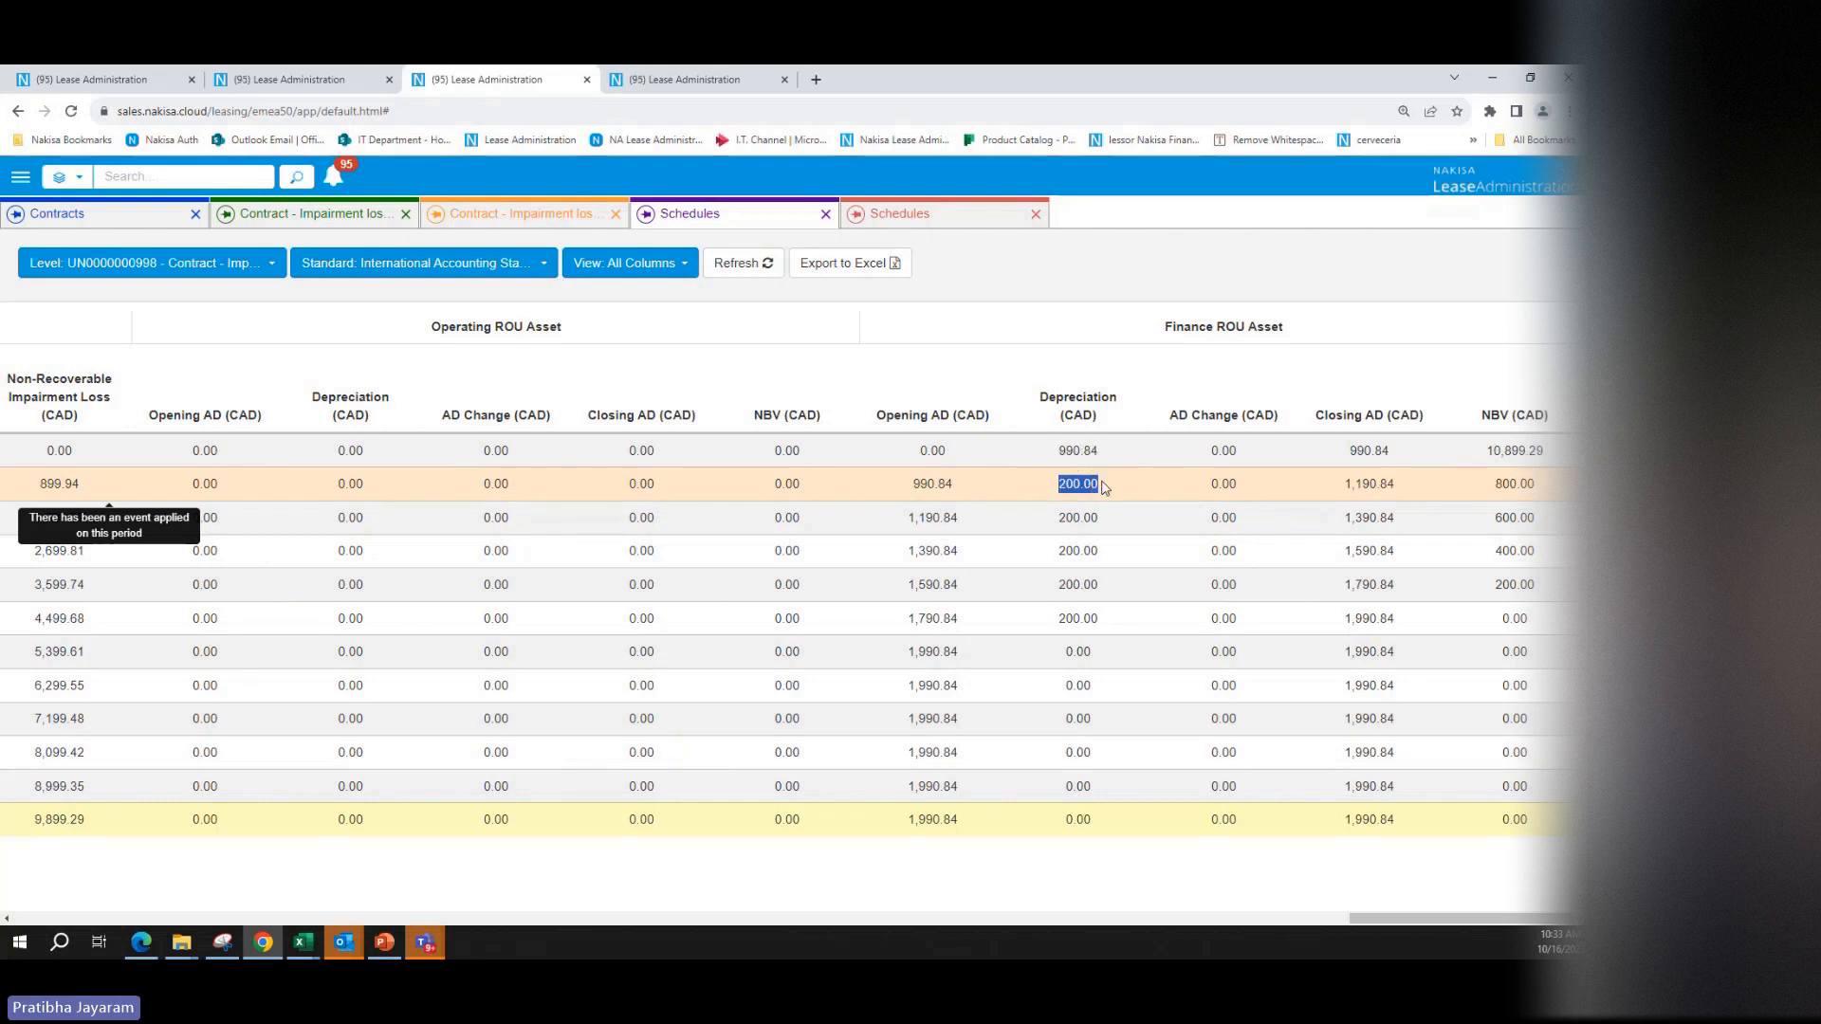
pyautogui.click(222, 942)
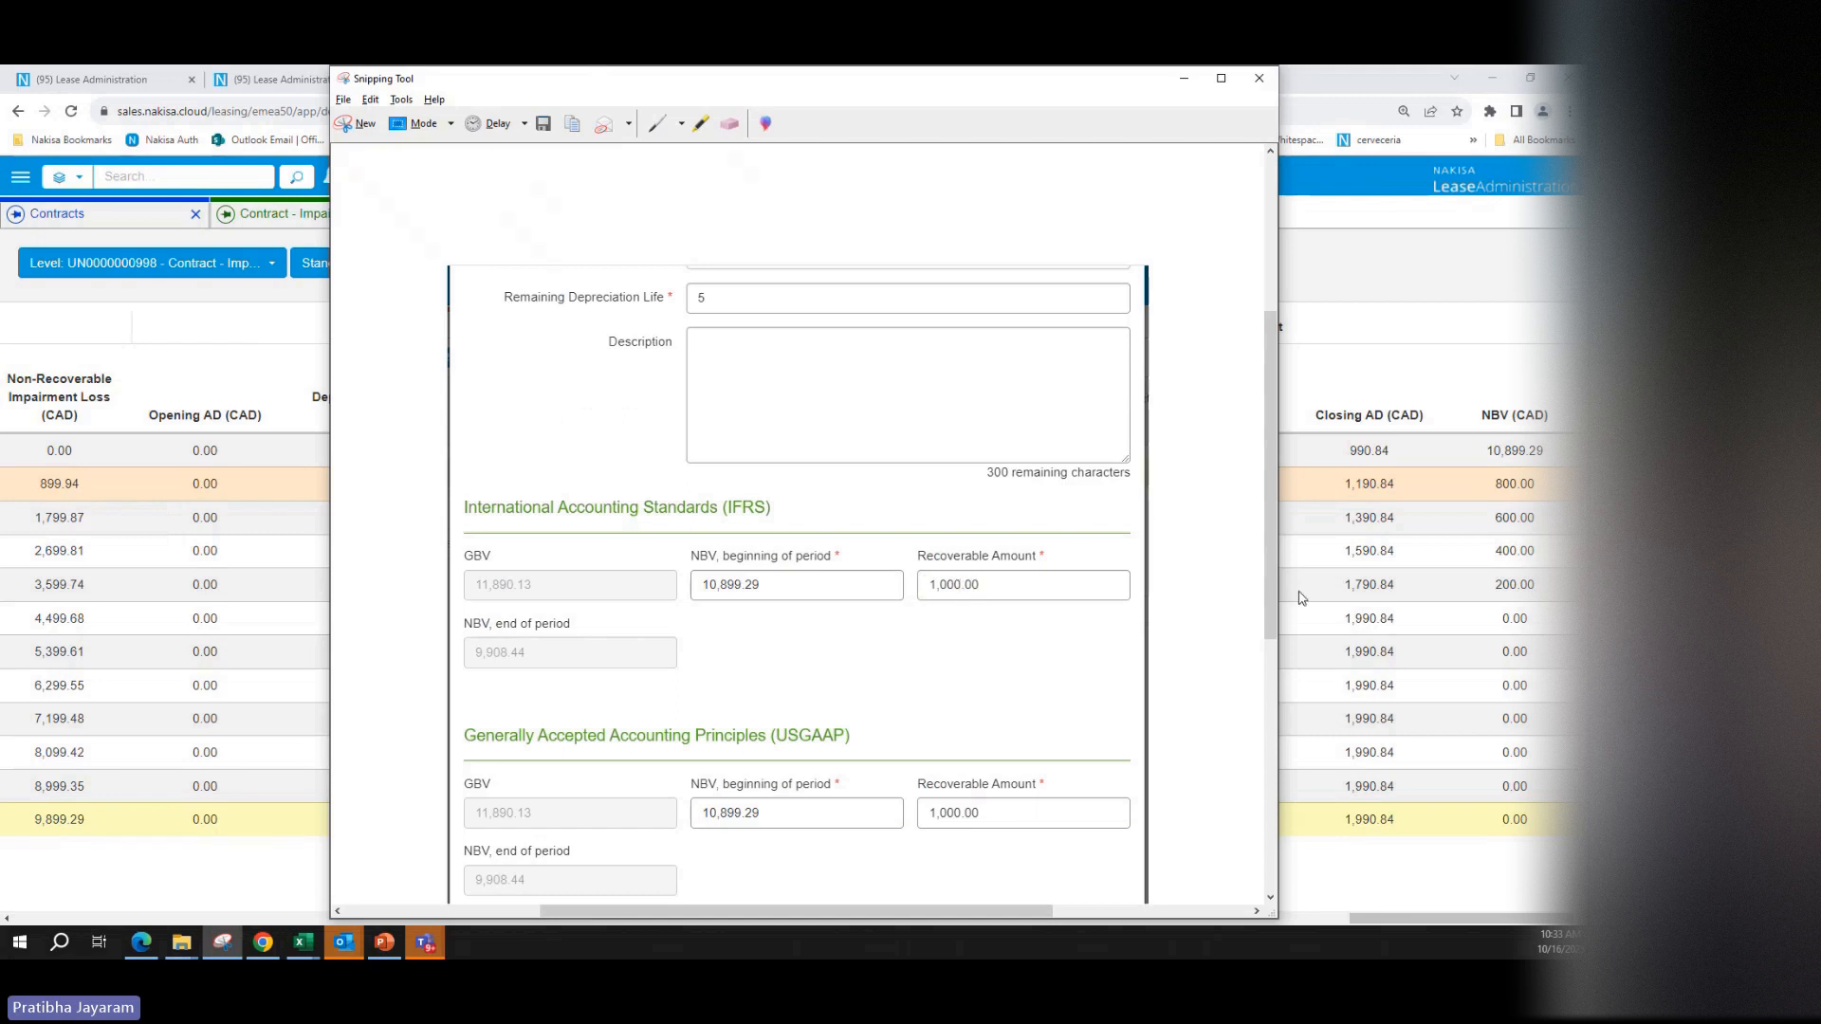
pyautogui.click(1354, 607)
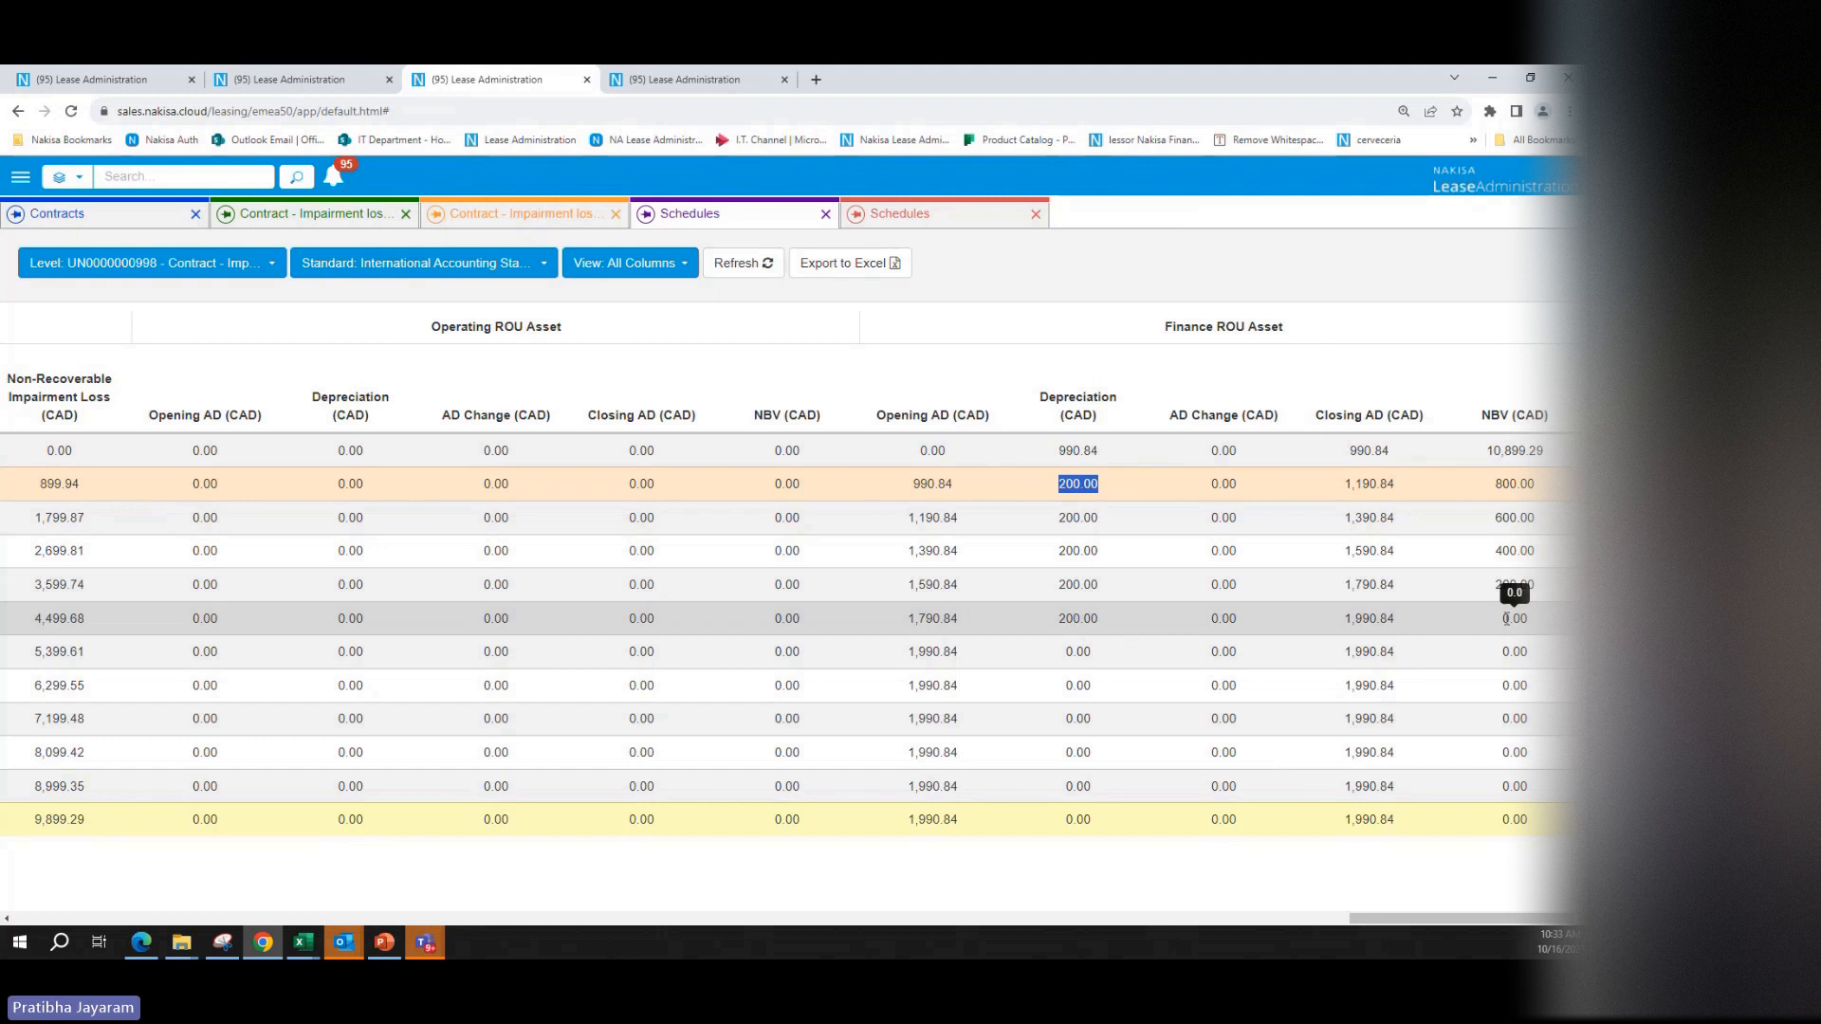
pyautogui.doubleClick(1522, 619)
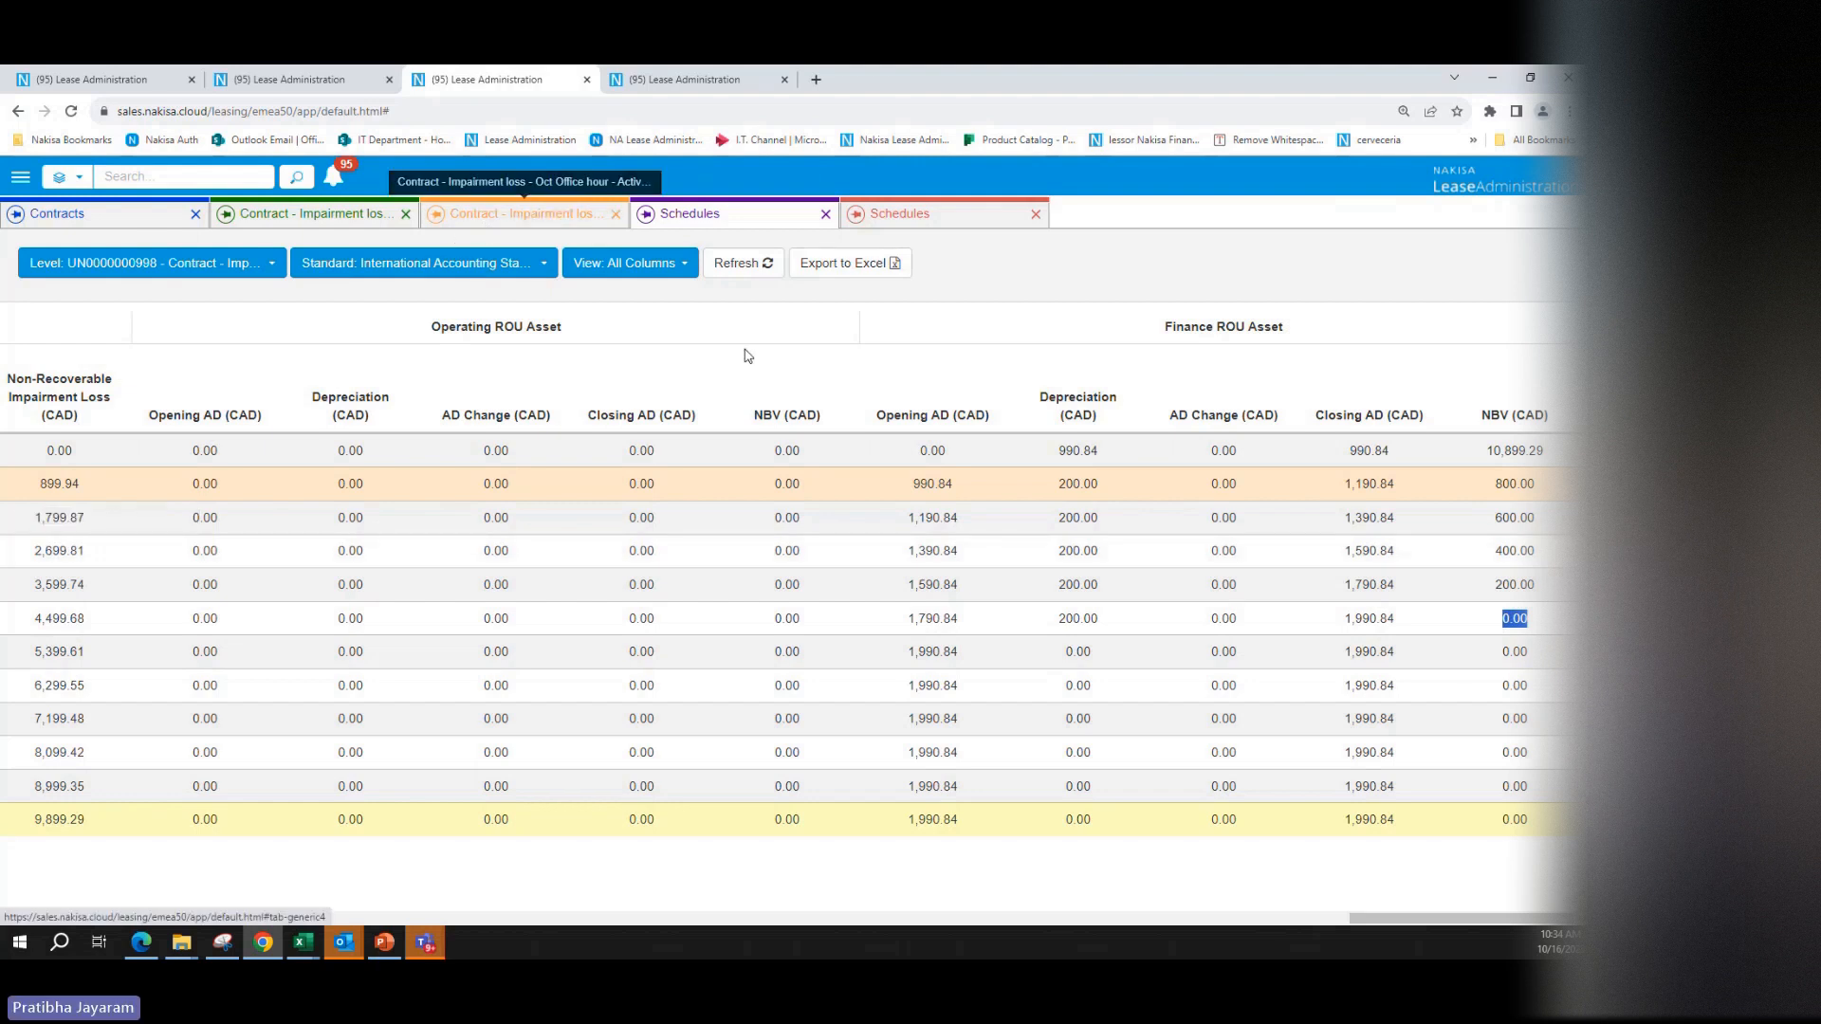
# Step: Approve the draft activation group and confirm its classification
pyautogui.click(505, 217)
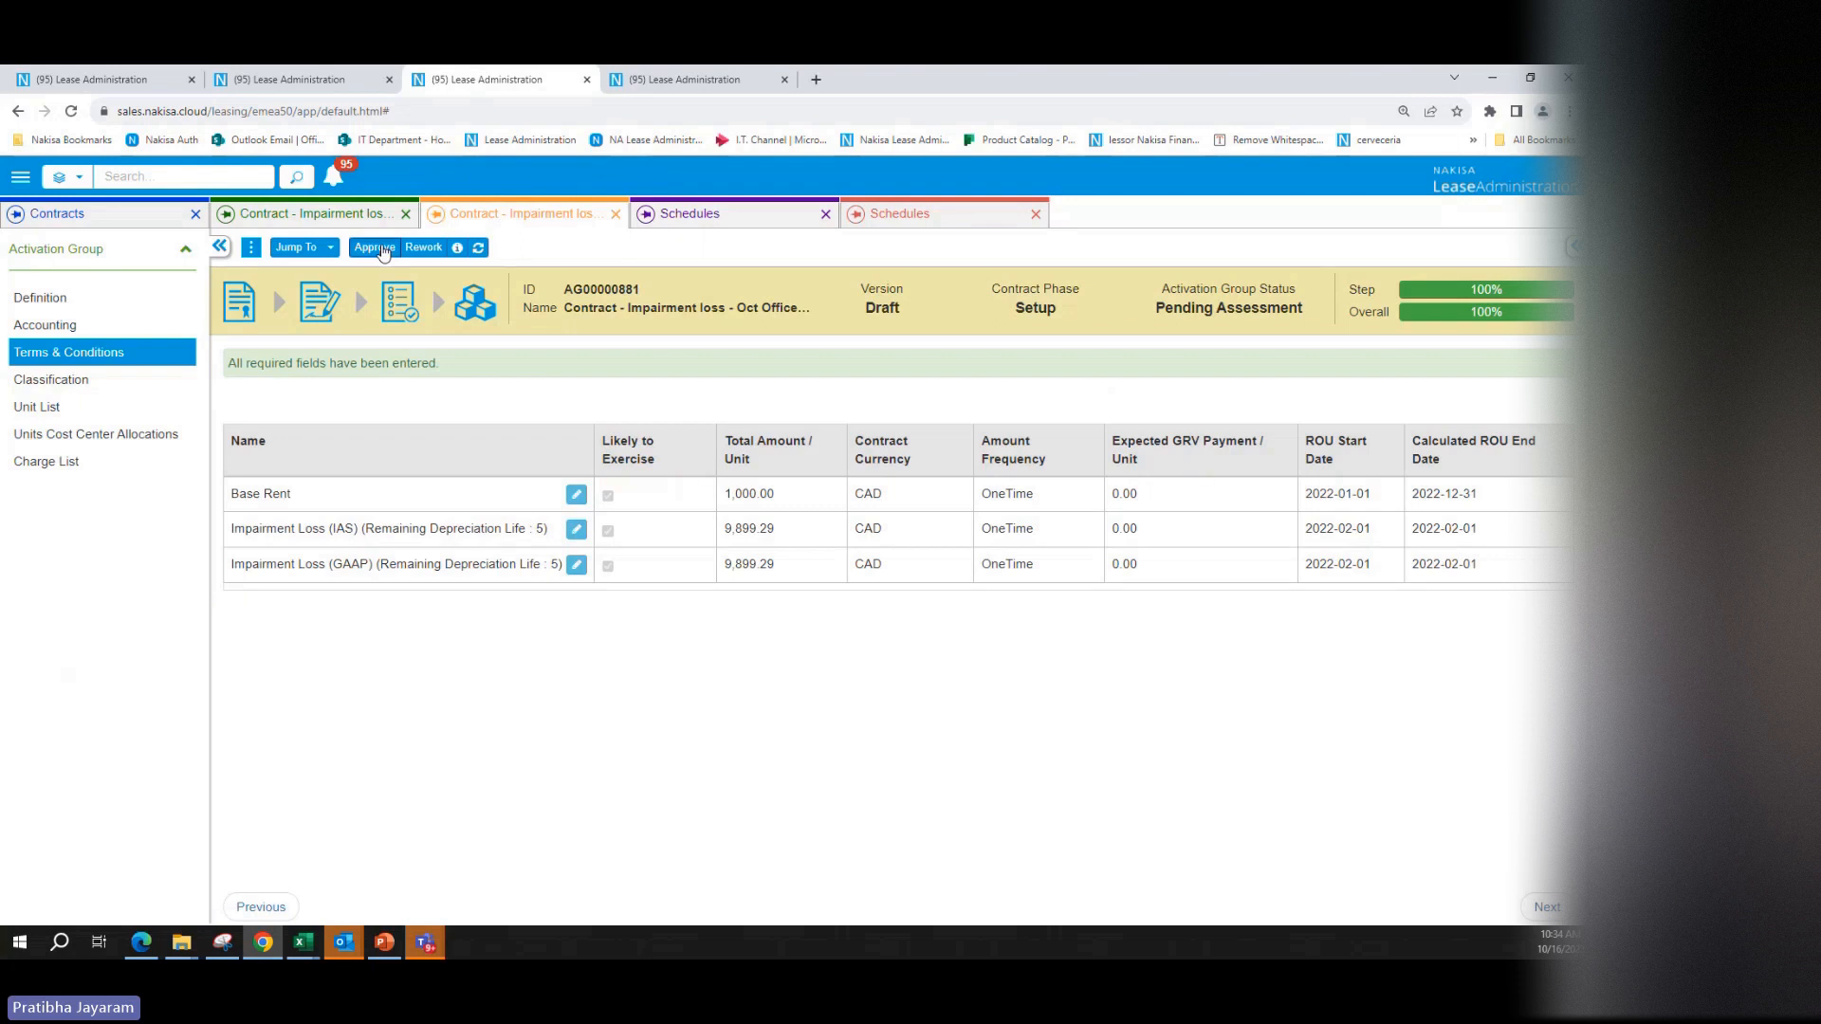
pyautogui.click(375, 247)
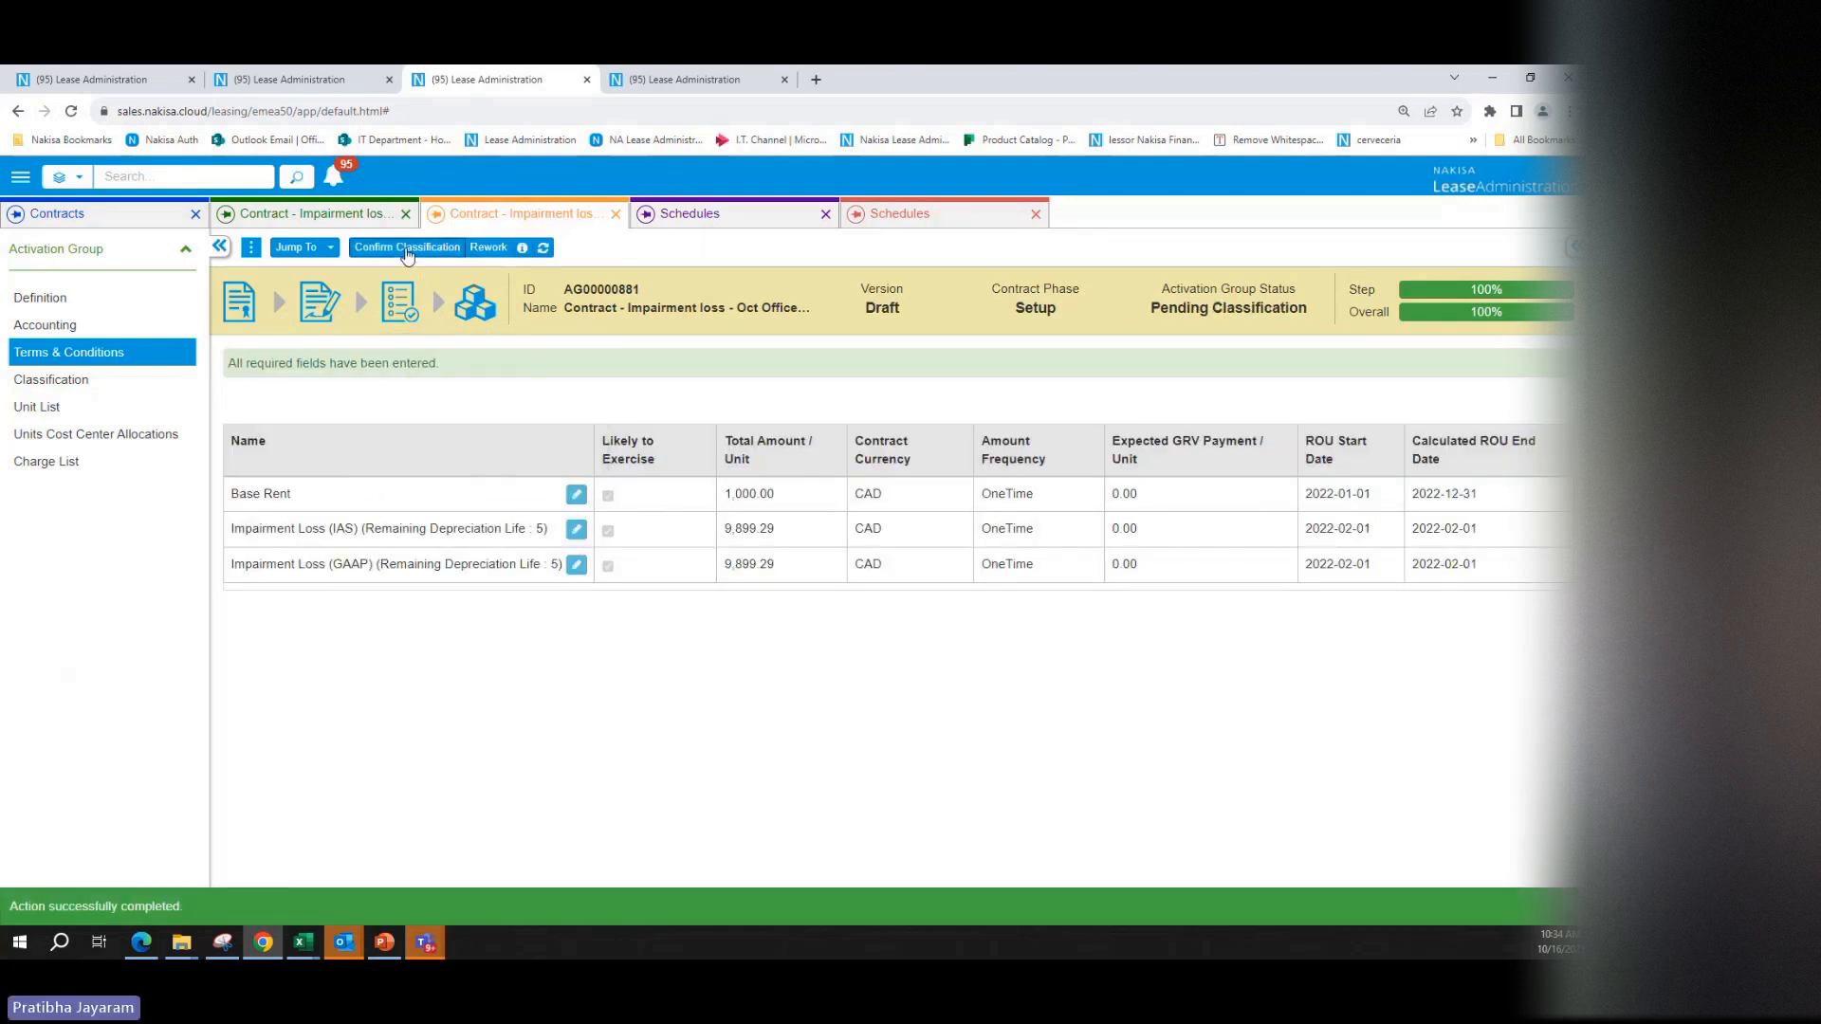
pyautogui.click(407, 249)
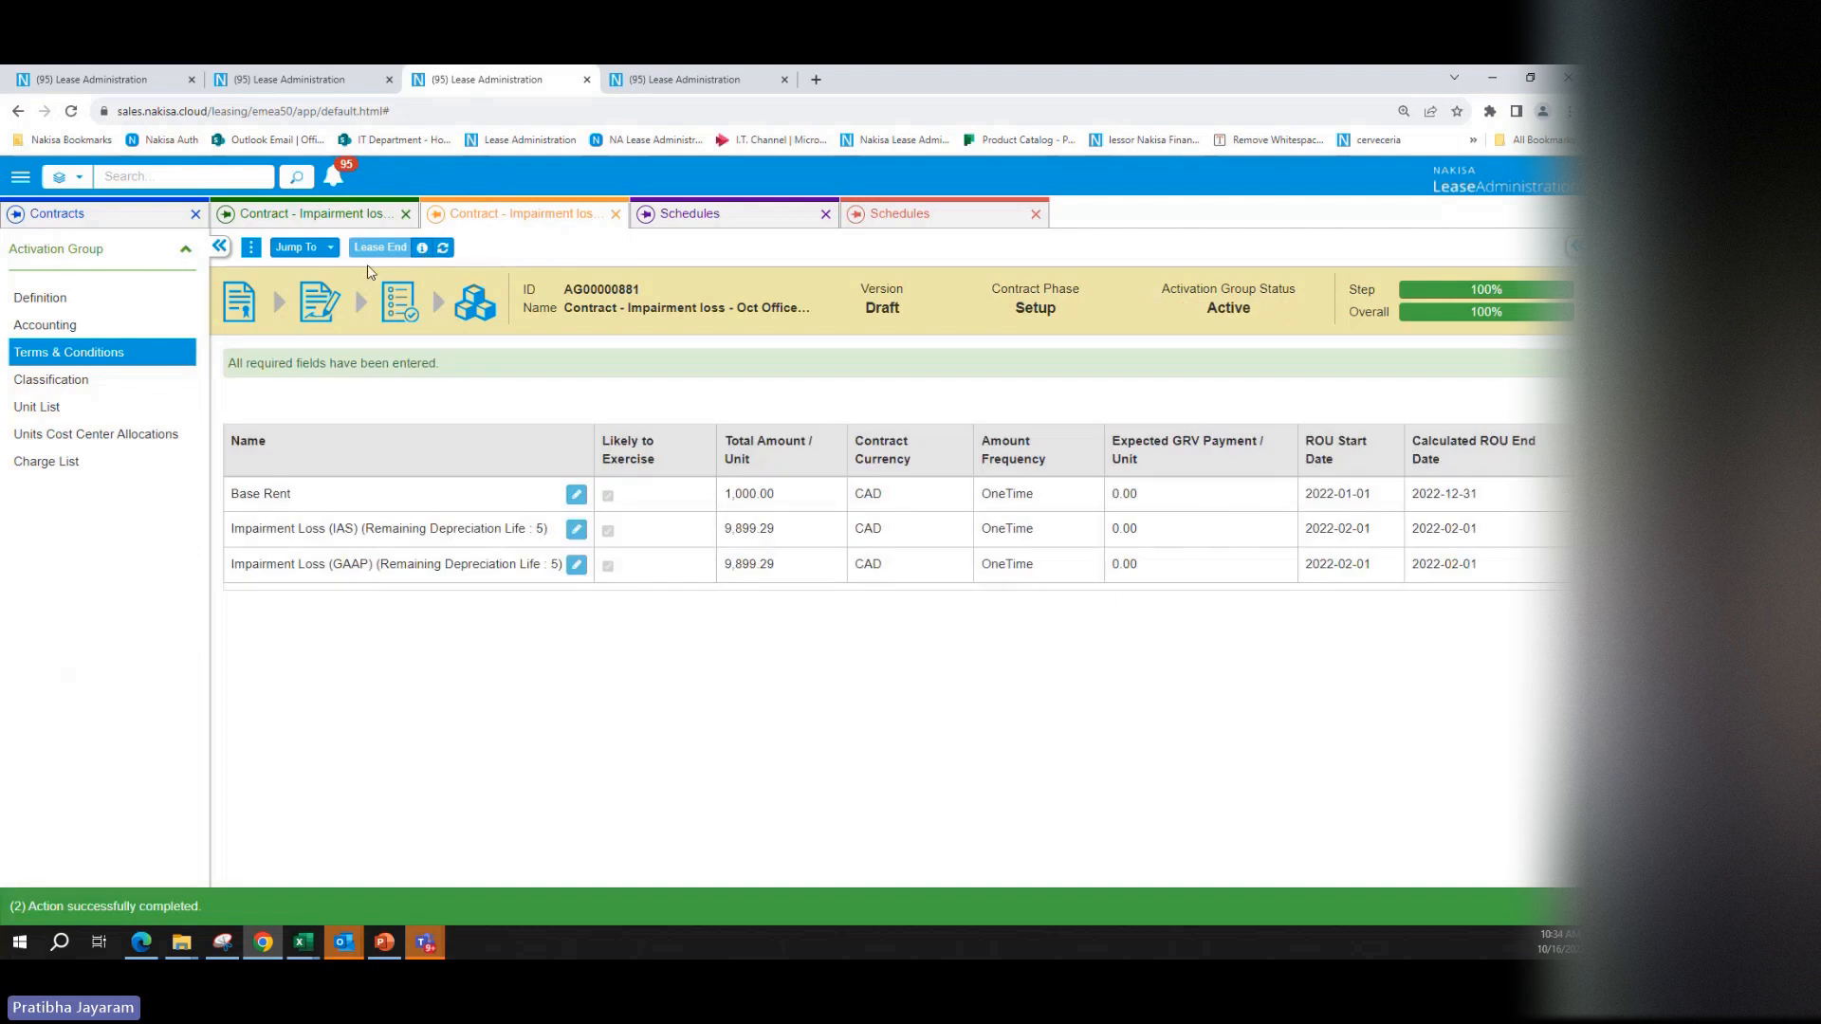
# Step: Complete the remeasurement of the draft activation group and confirm merging its changes into the master version
pyautogui.click(250, 248)
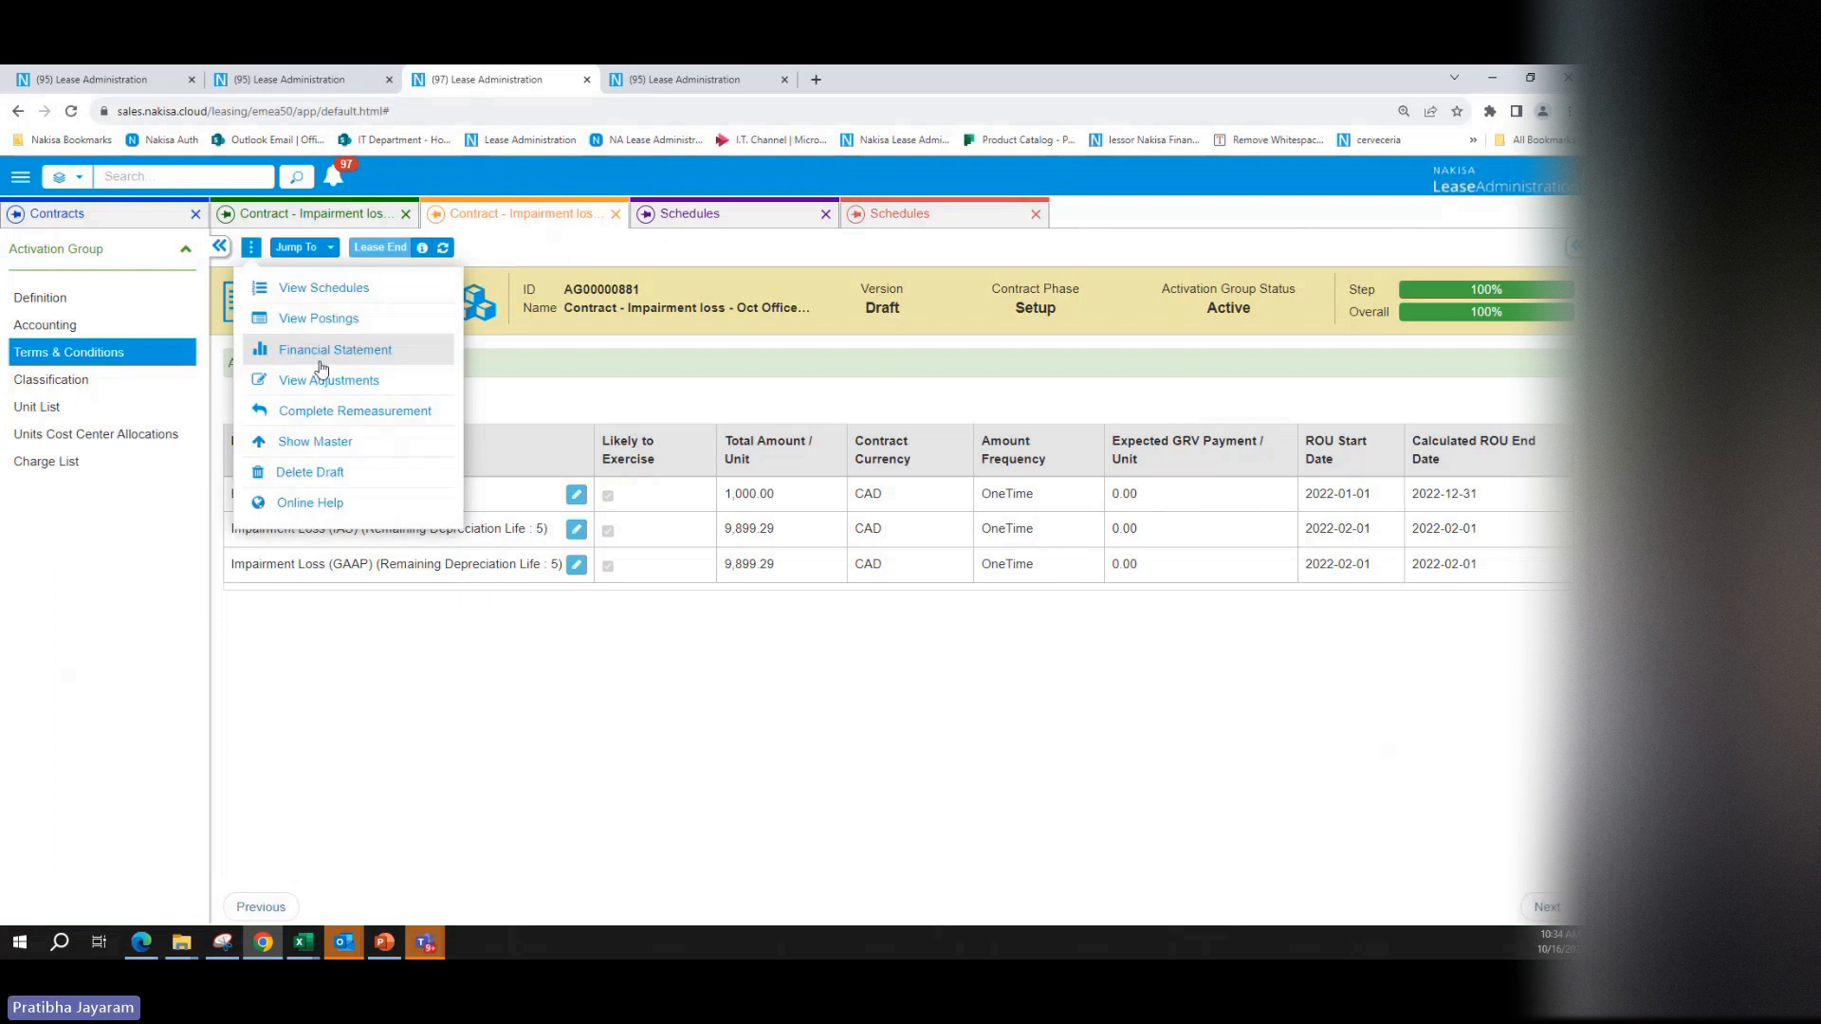
pyautogui.click(345, 415)
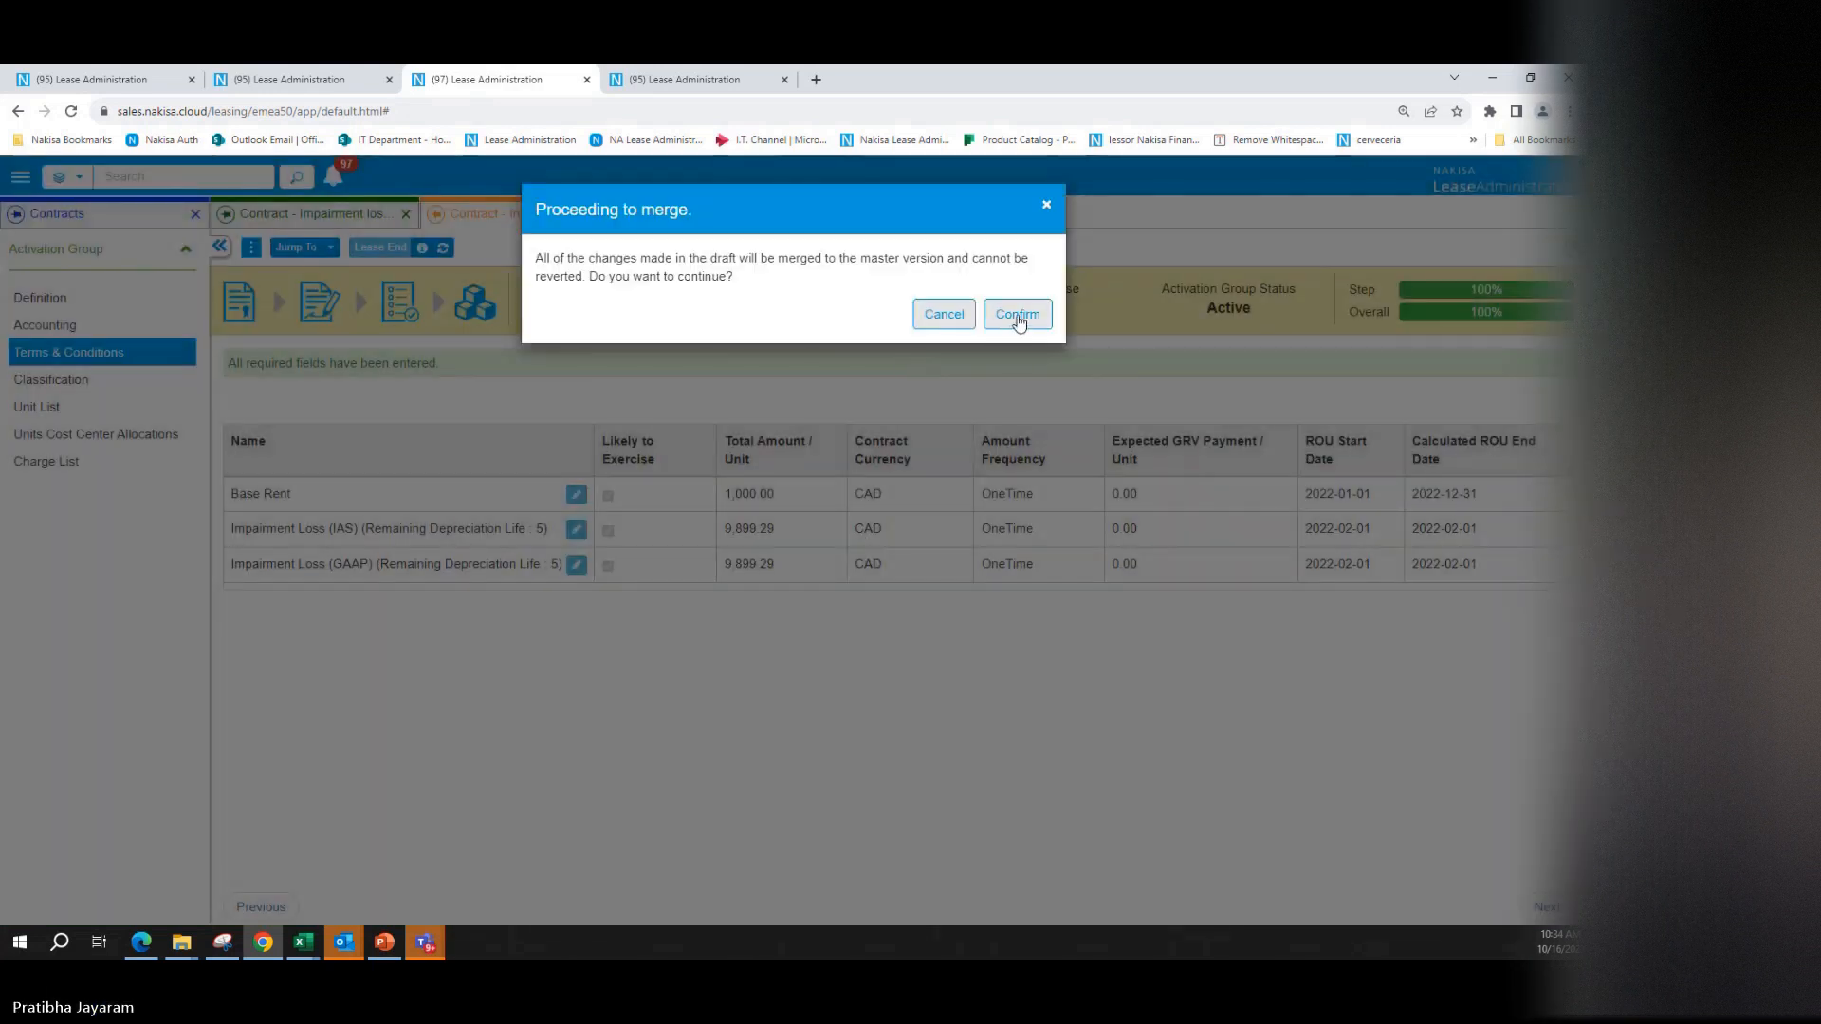
pyautogui.click(1017, 315)
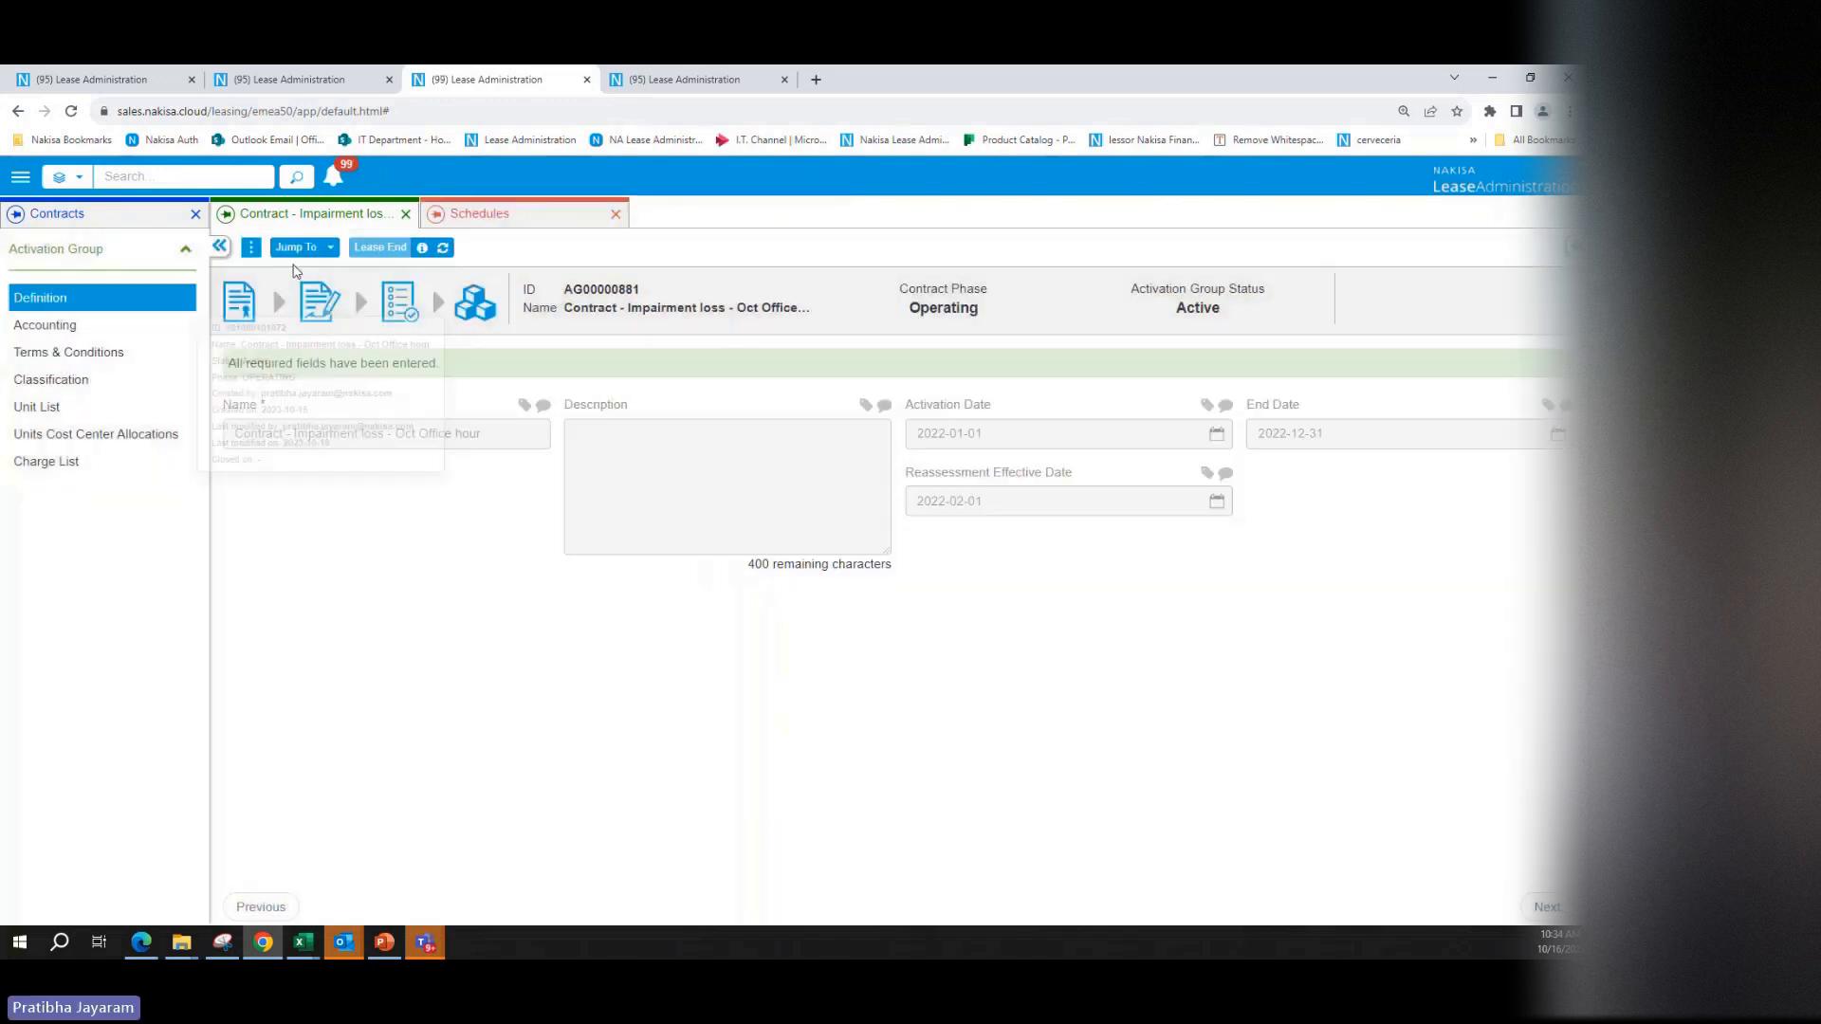
# Step: Open the master activation group's schedules in the All Columns view and examine the period with the impairment event
pyautogui.click(250, 247)
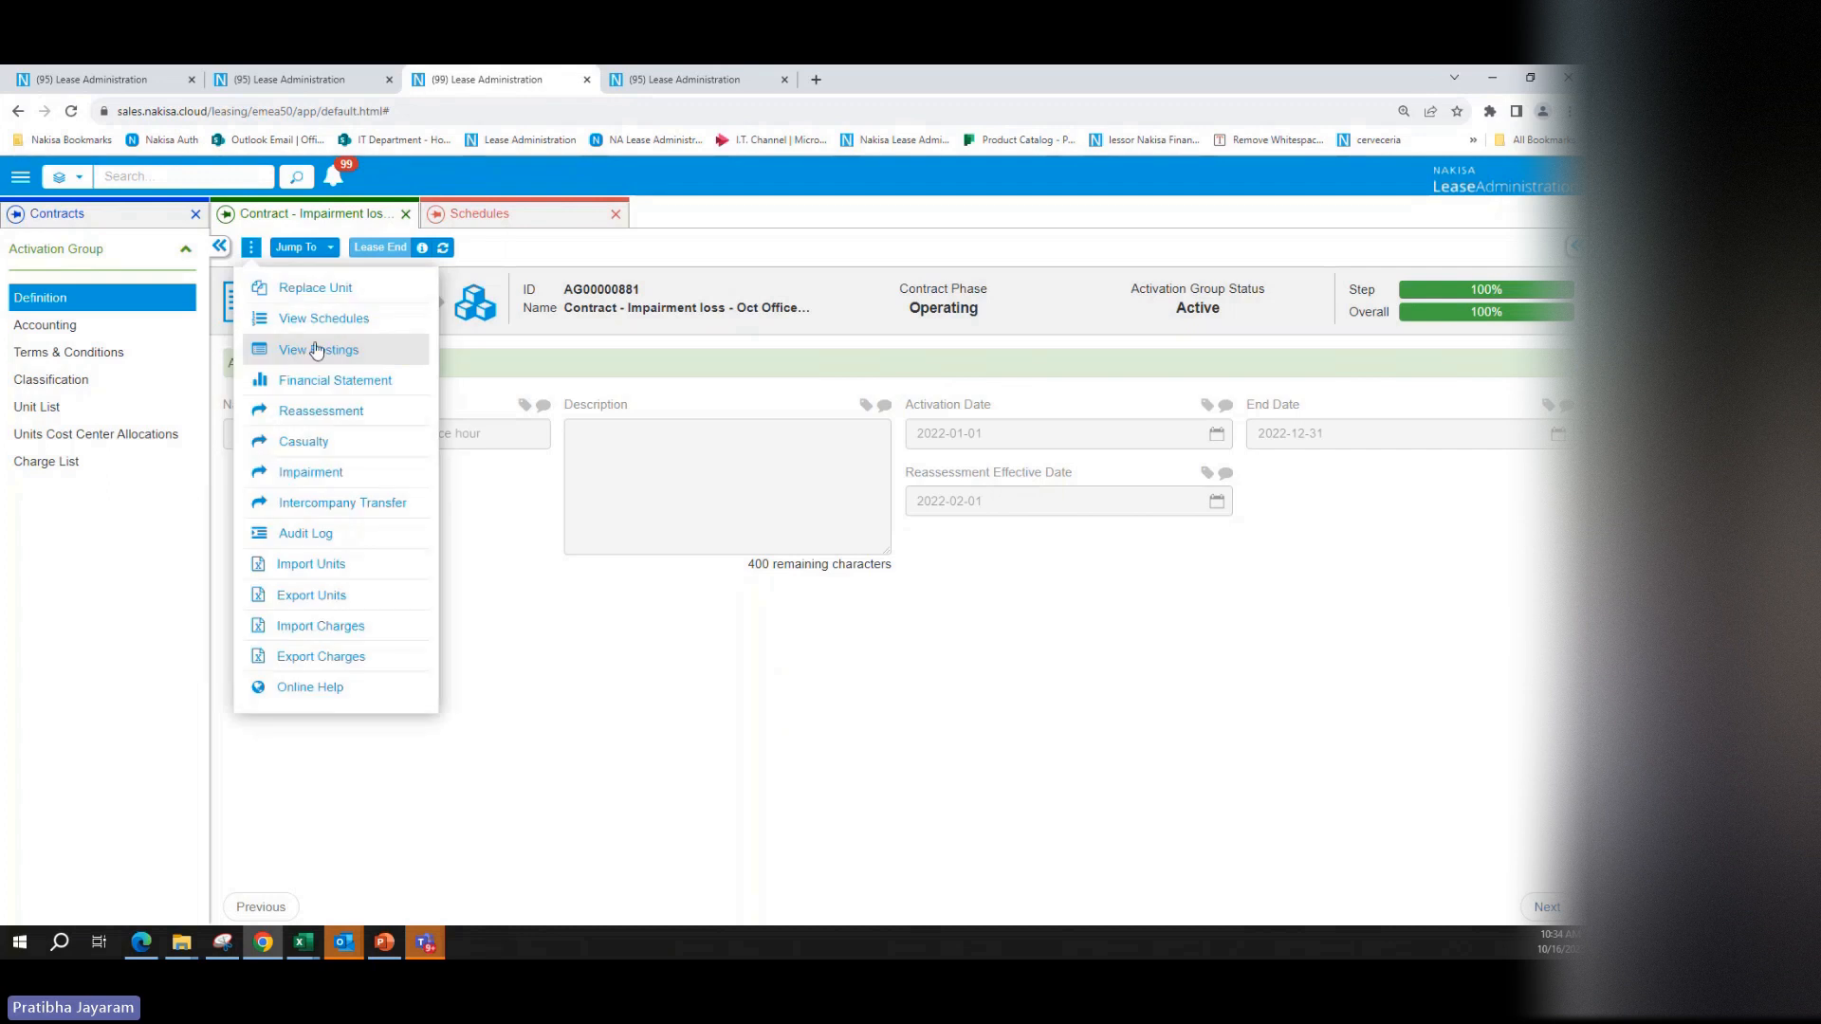
pyautogui.click(321, 320)
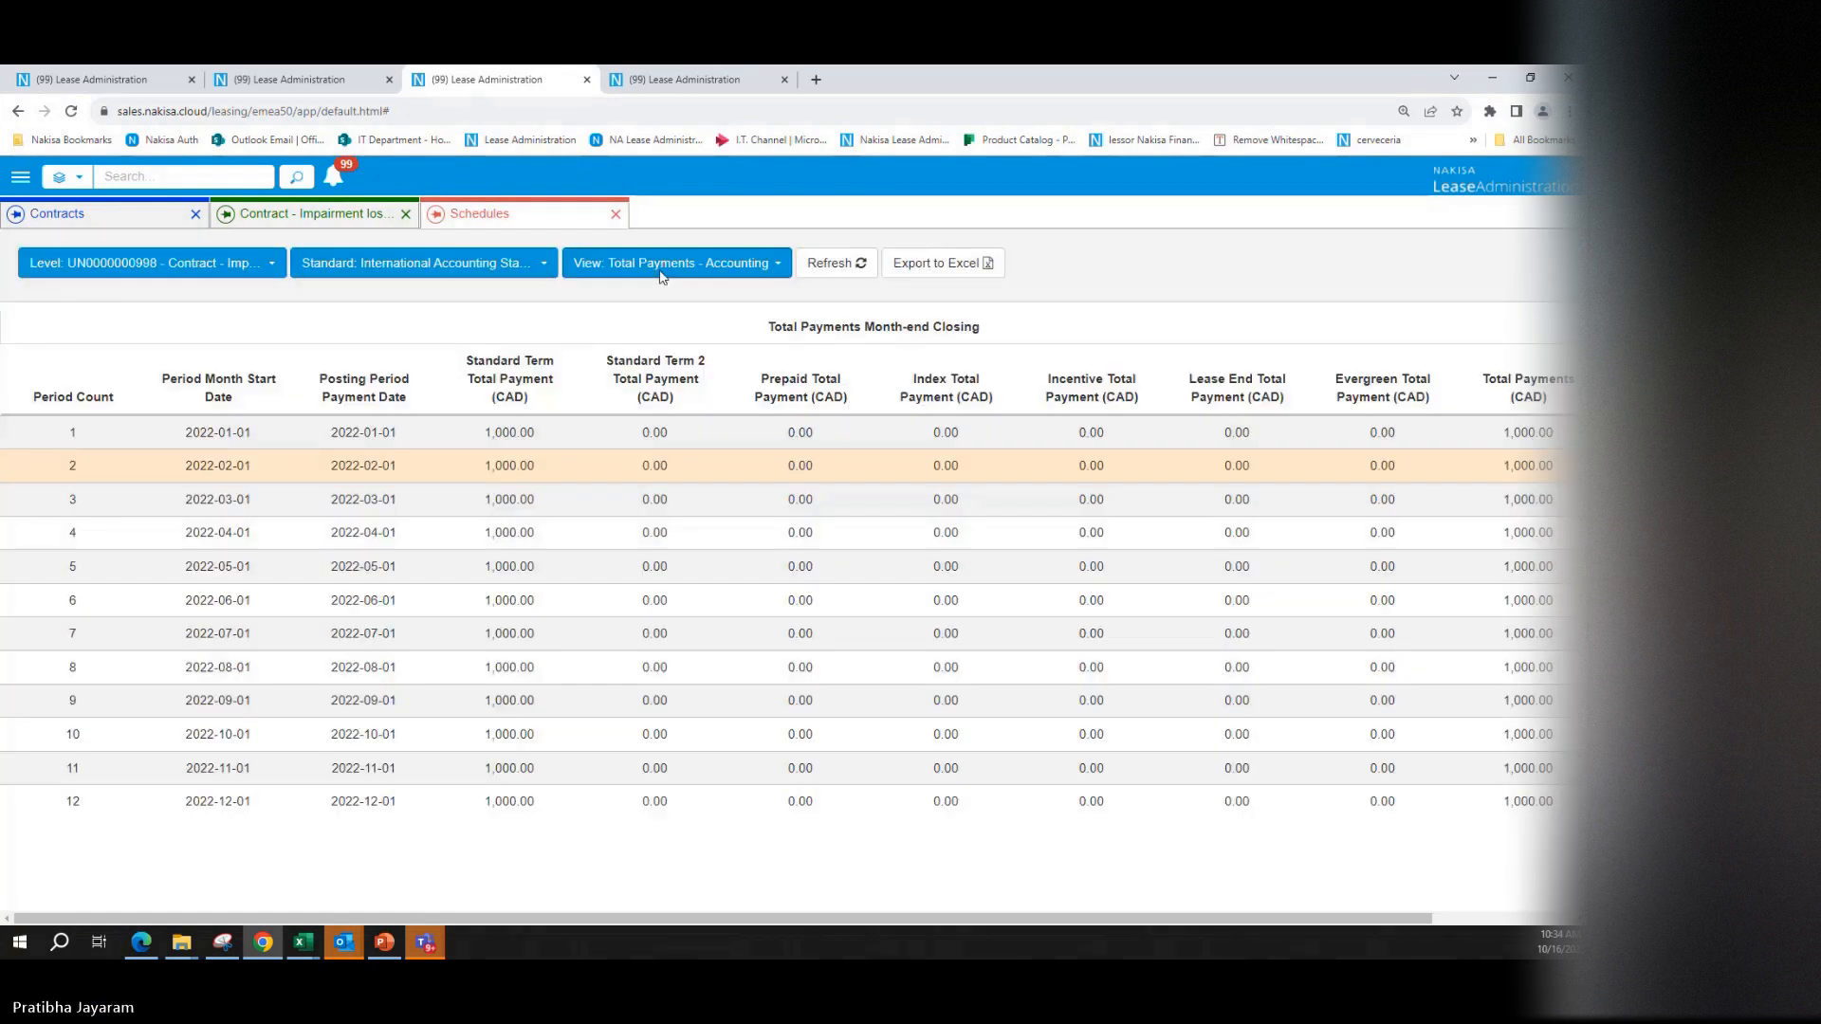
pyautogui.click(663, 265)
pyautogui.click(616, 464)
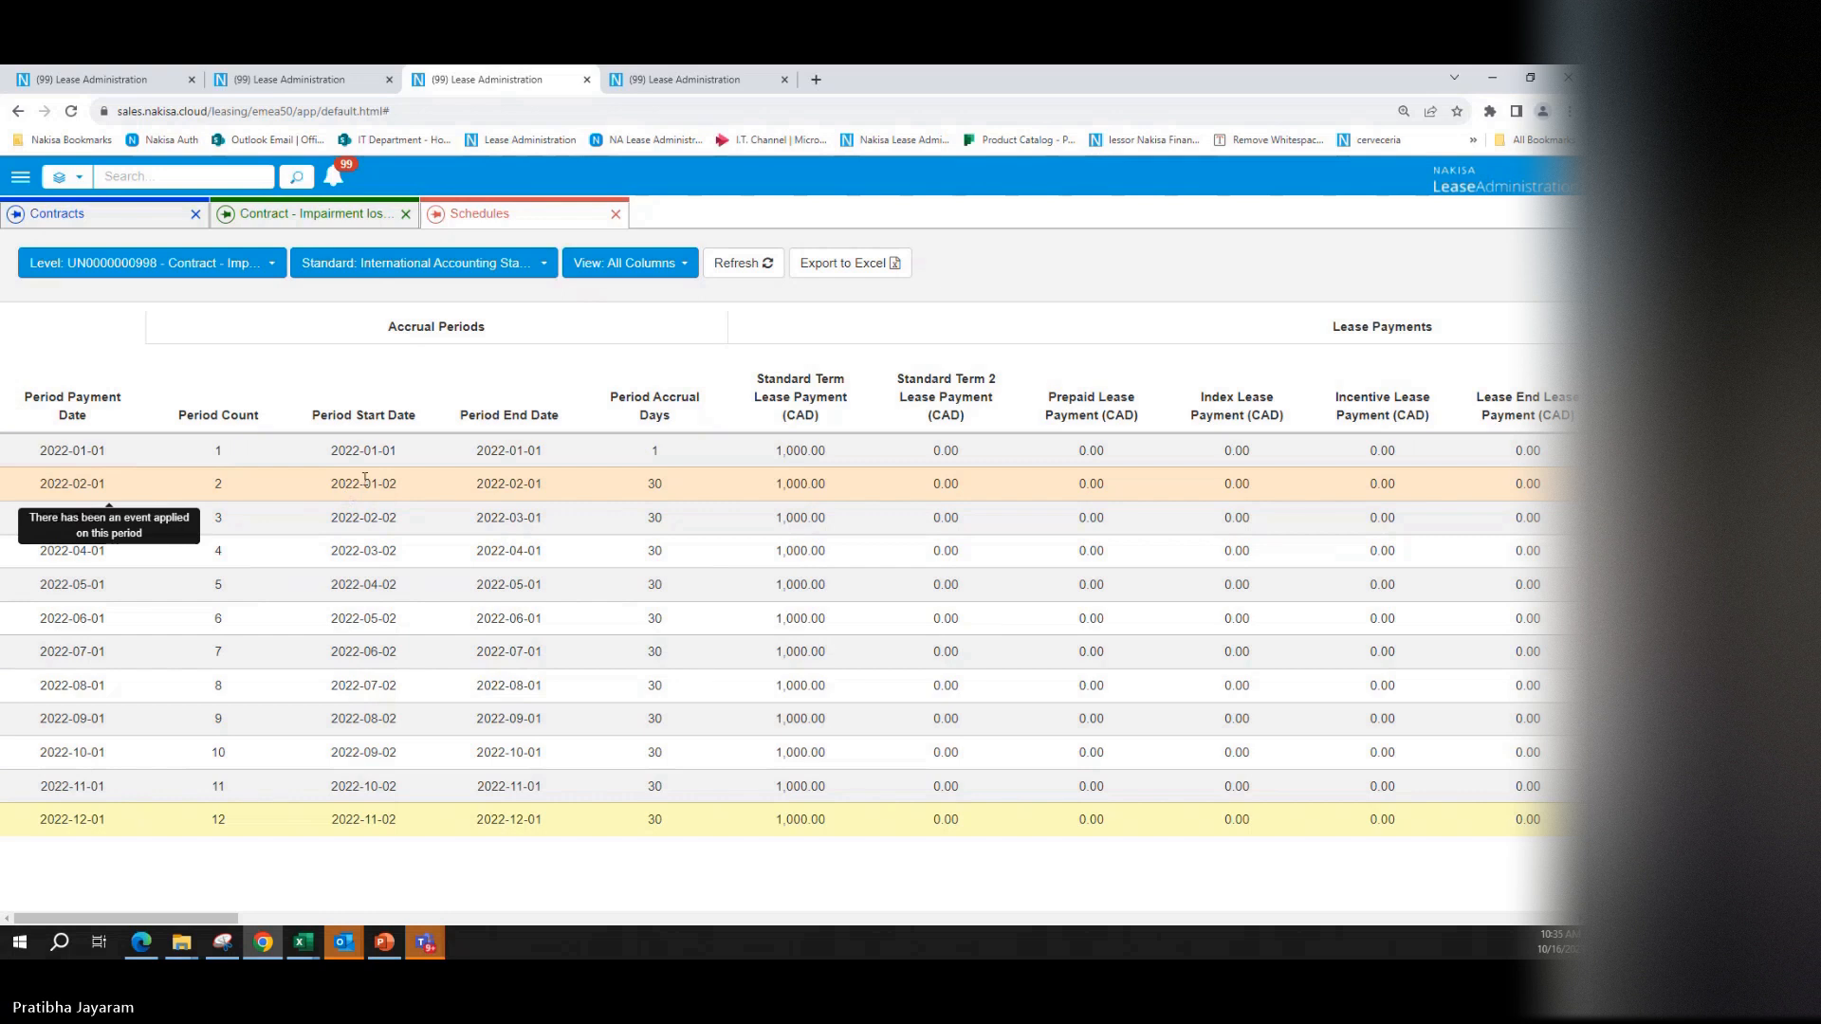
# Step: Return to the master activation group and open its postings for International Accounting Standards (IFRS)
pyautogui.click(306, 221)
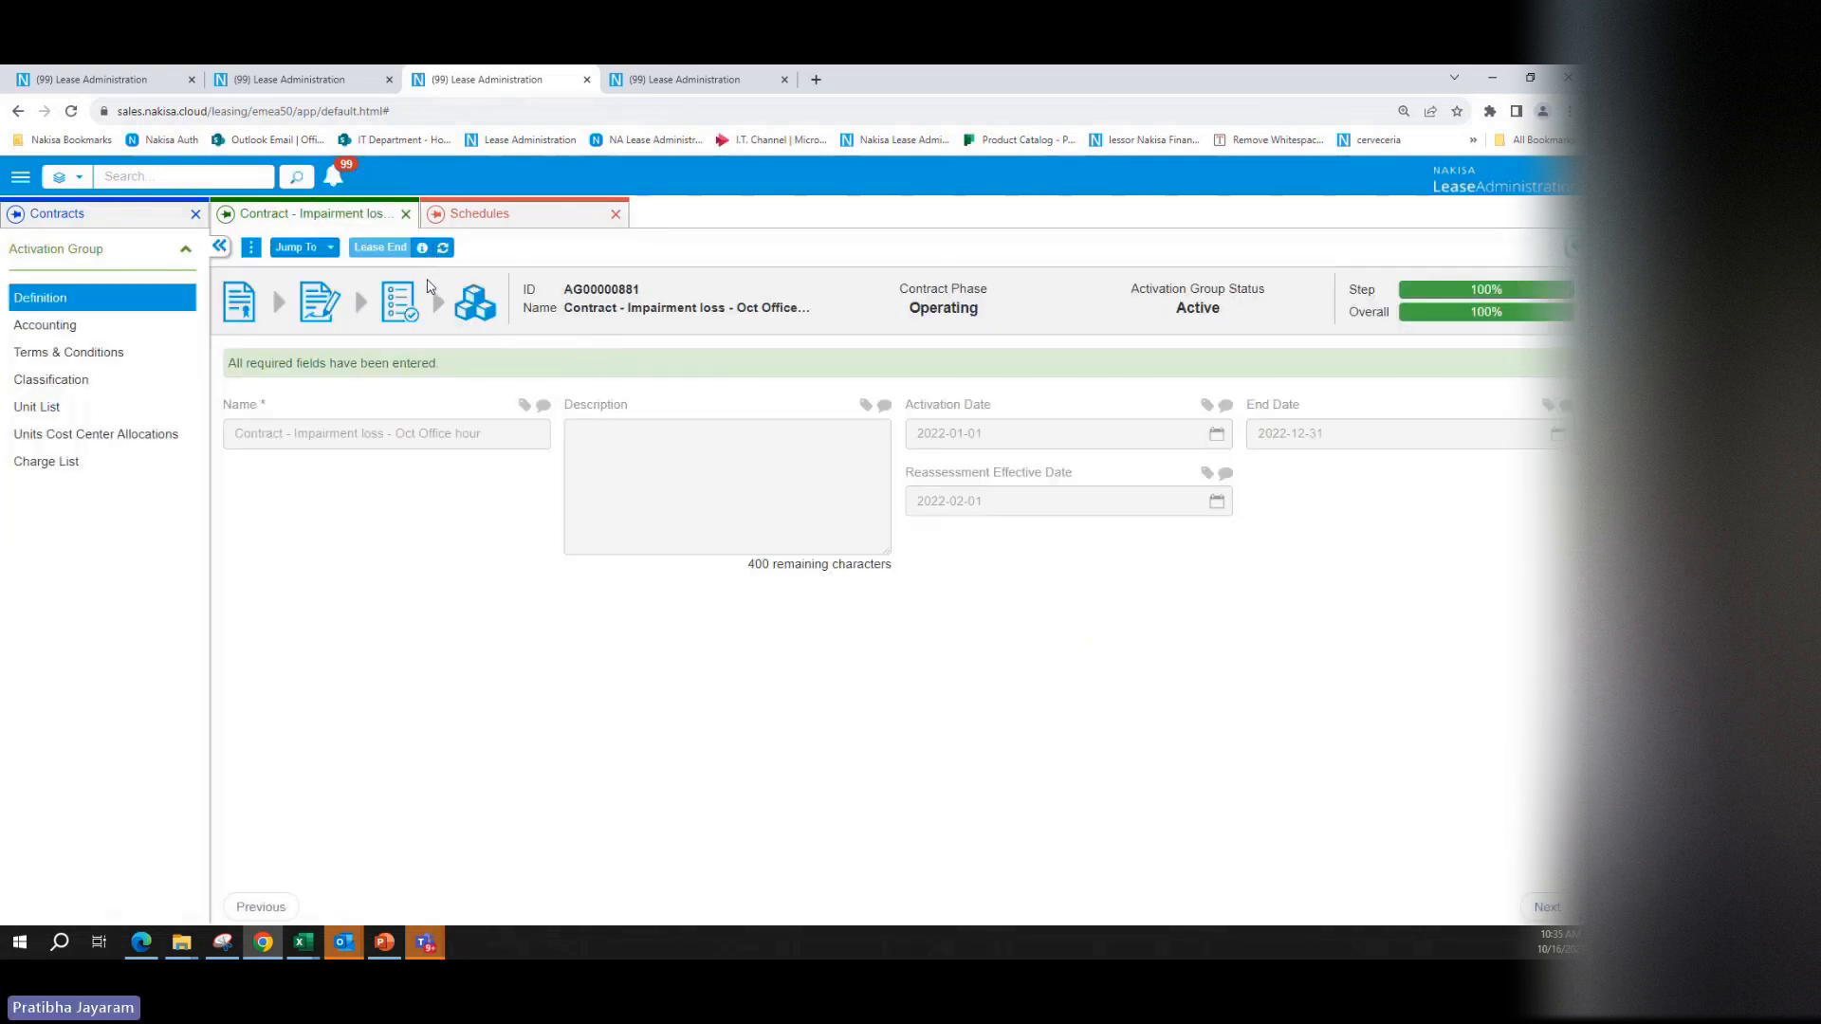
pyautogui.click(283, 250)
pyautogui.click(251, 249)
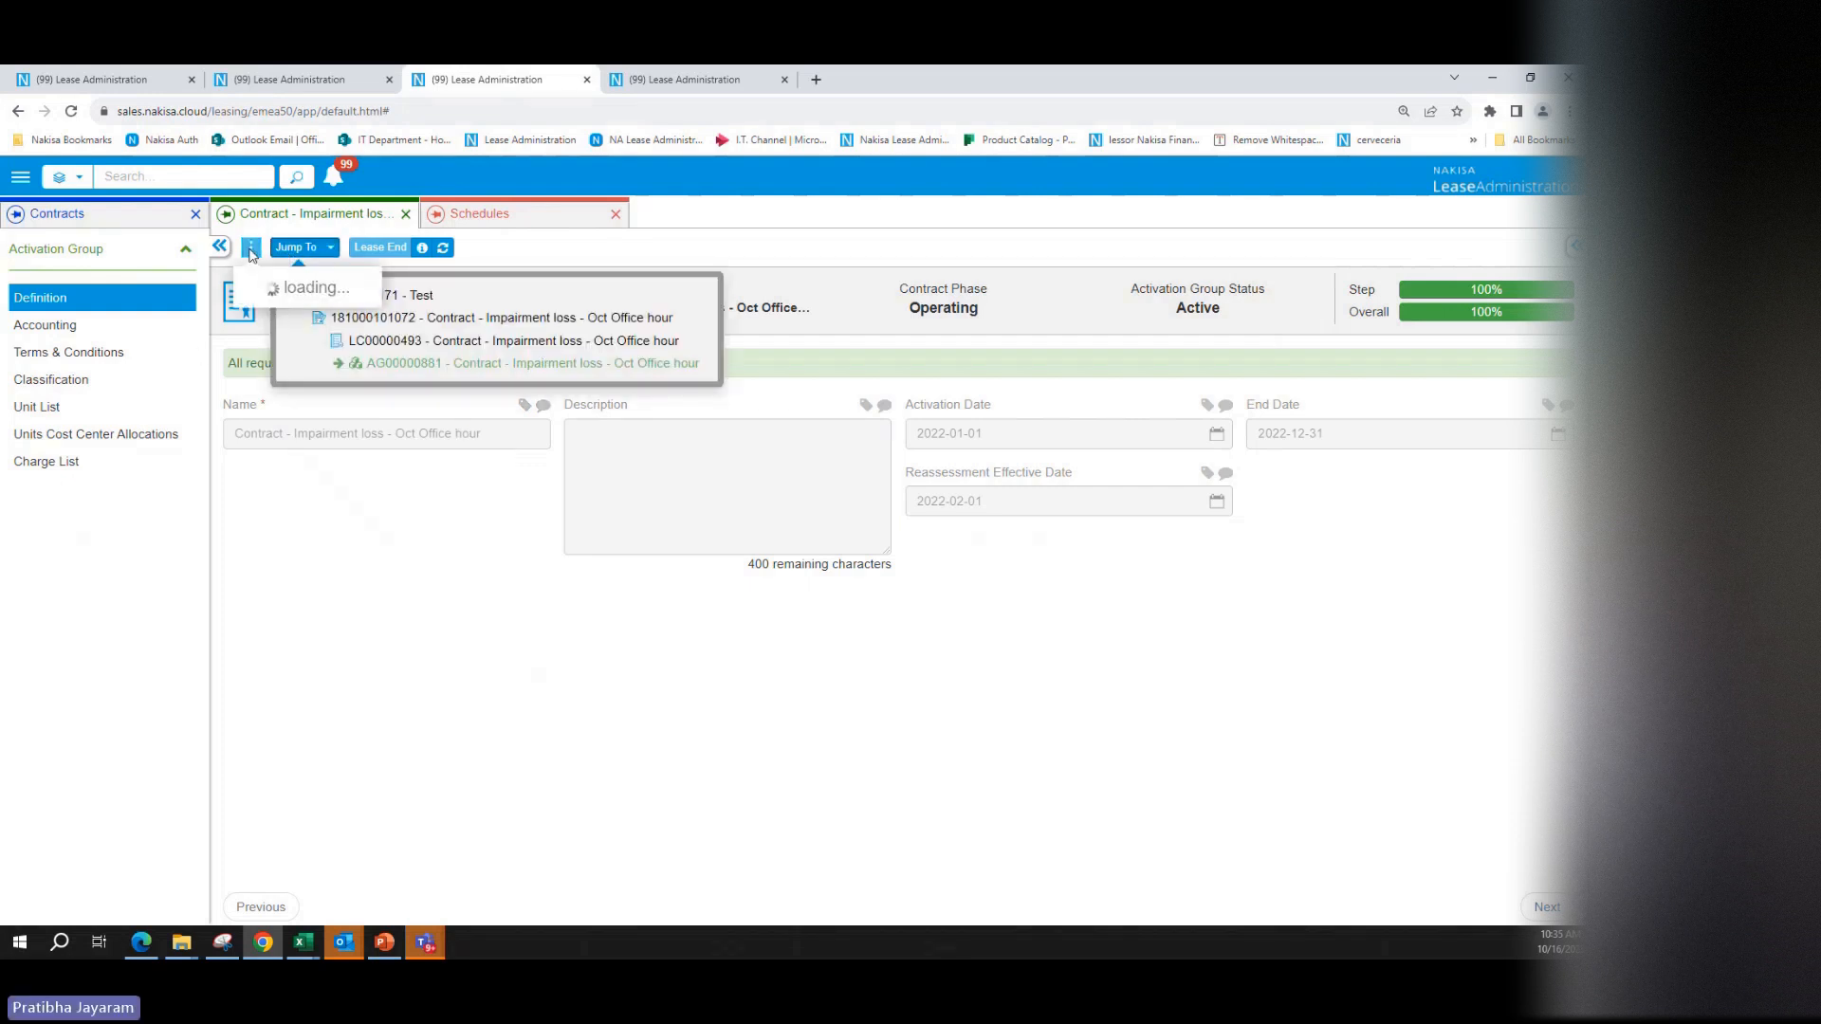
pyautogui.click(557, 575)
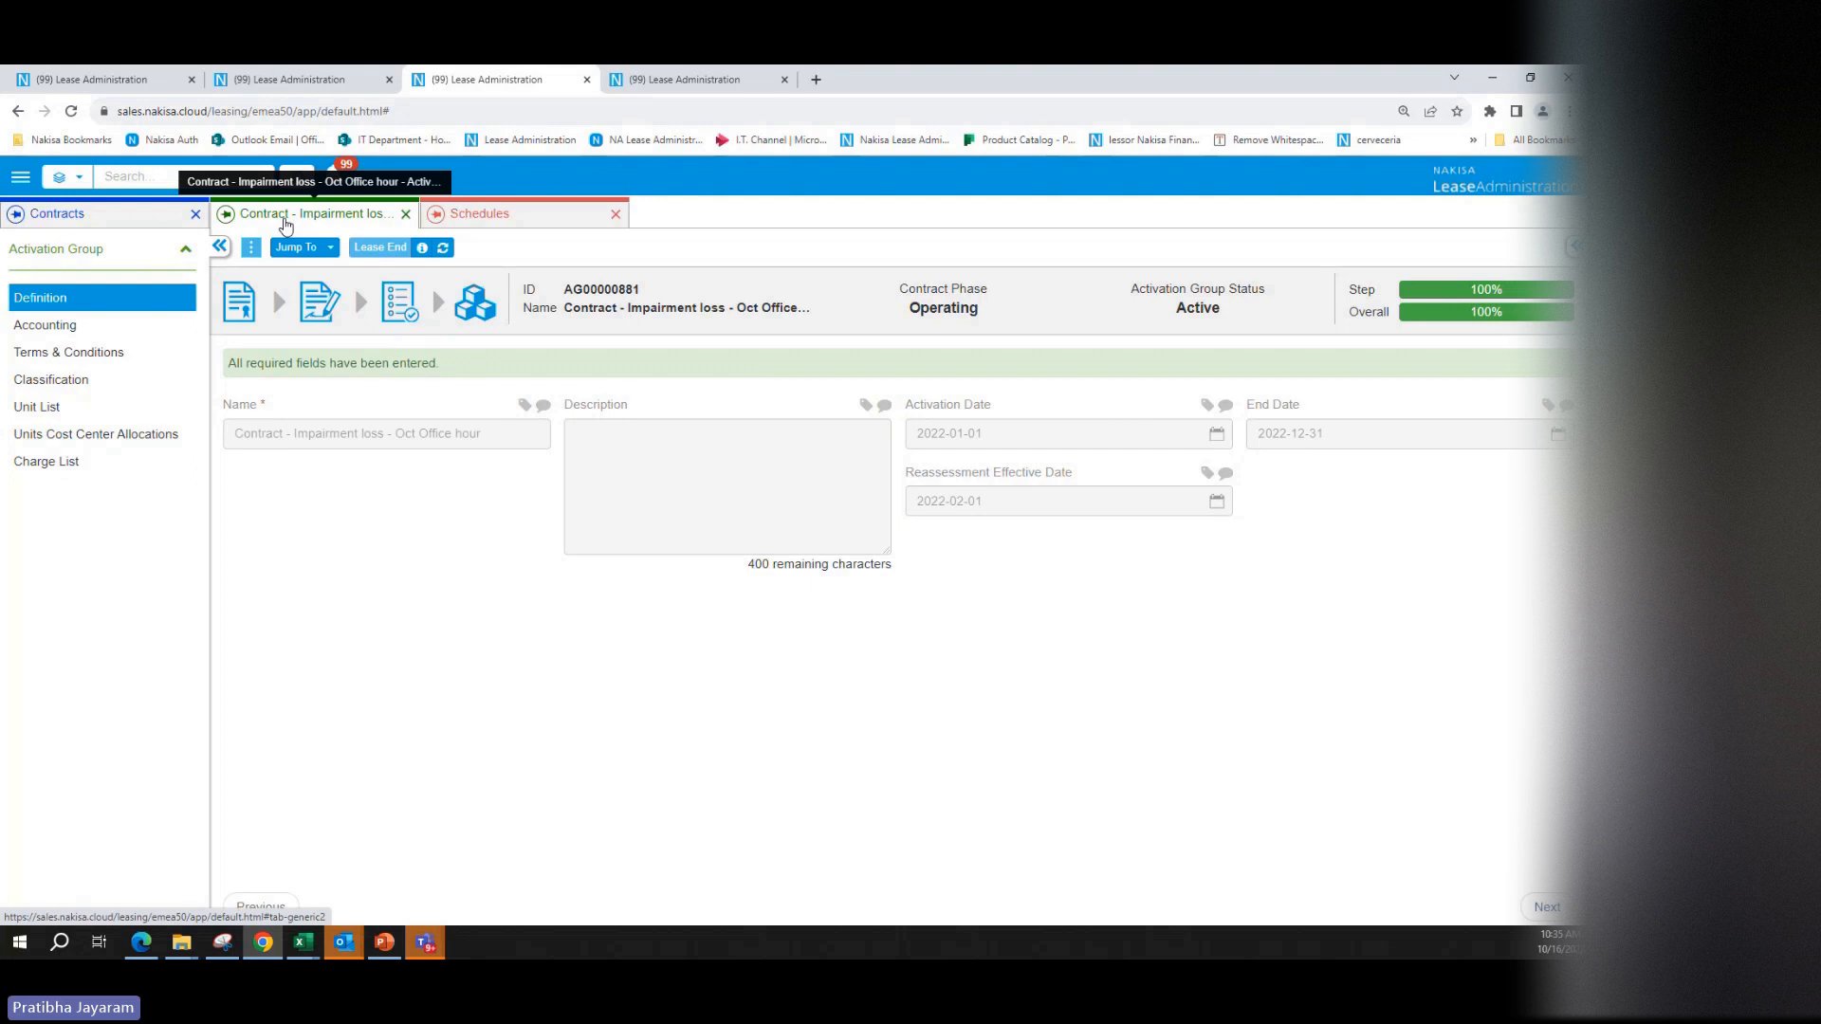
pyautogui.click(253, 252)
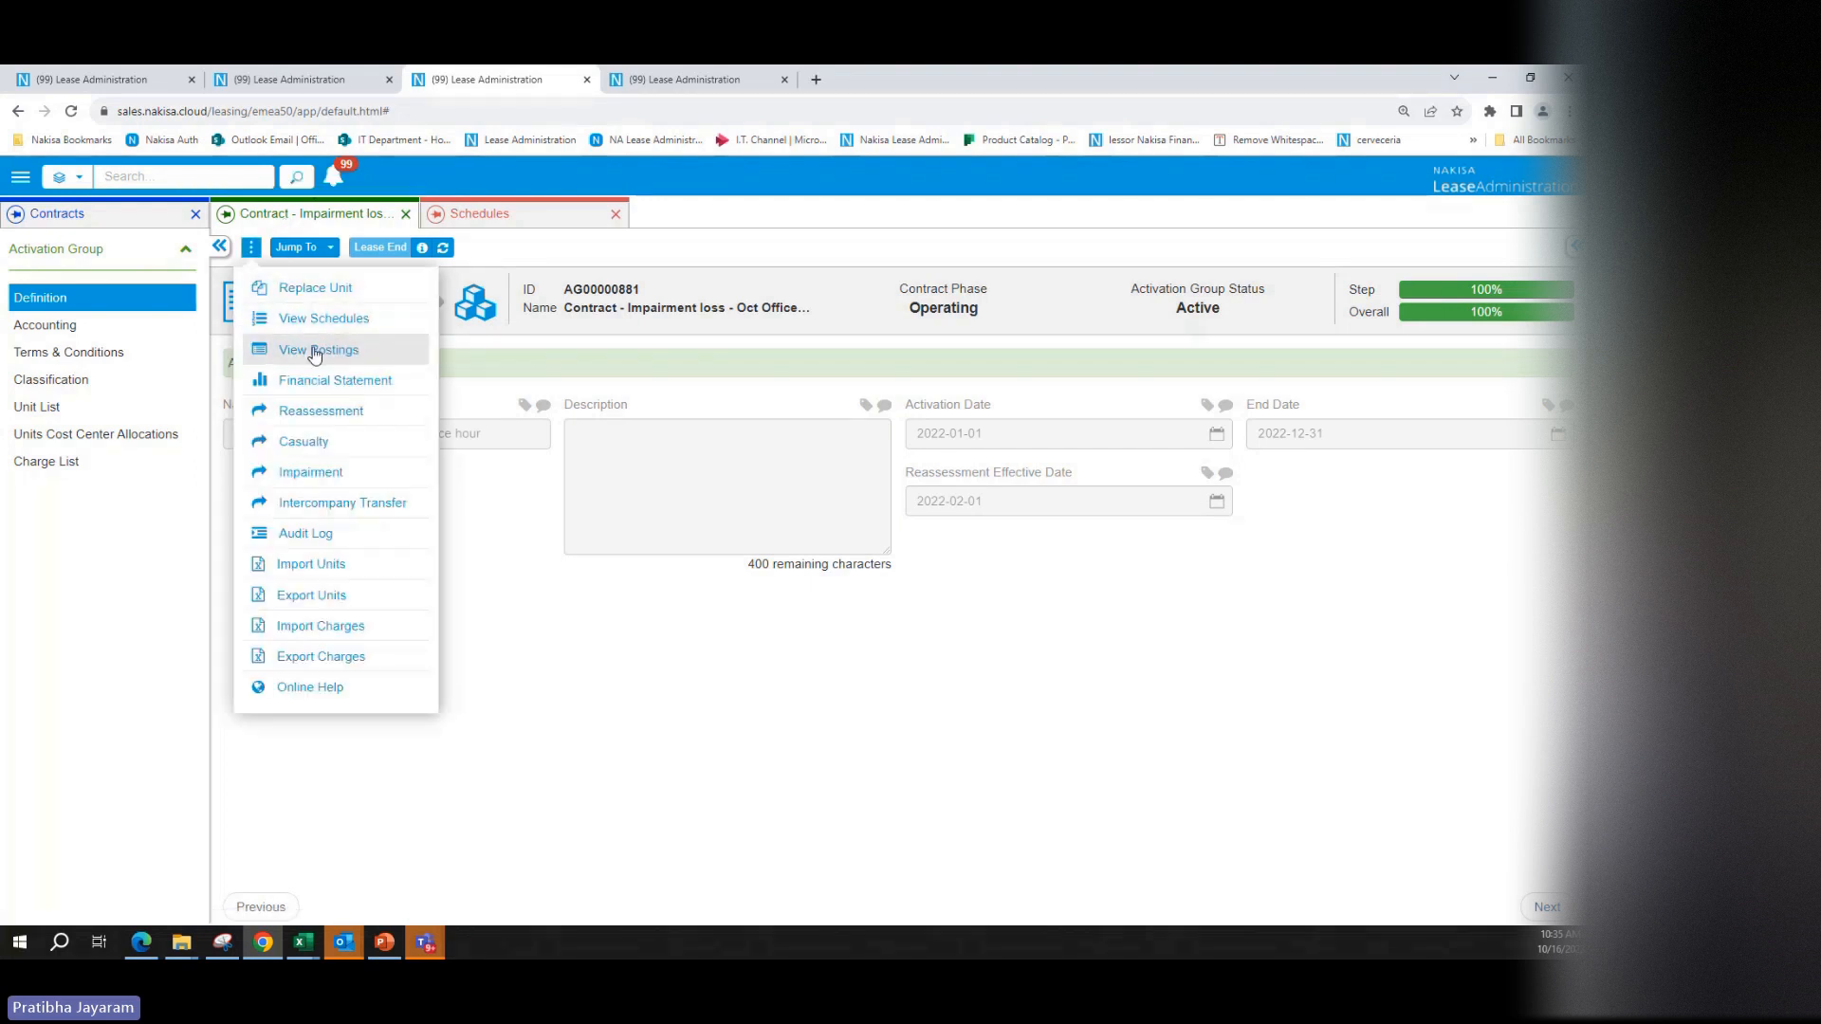
pyautogui.click(315, 353)
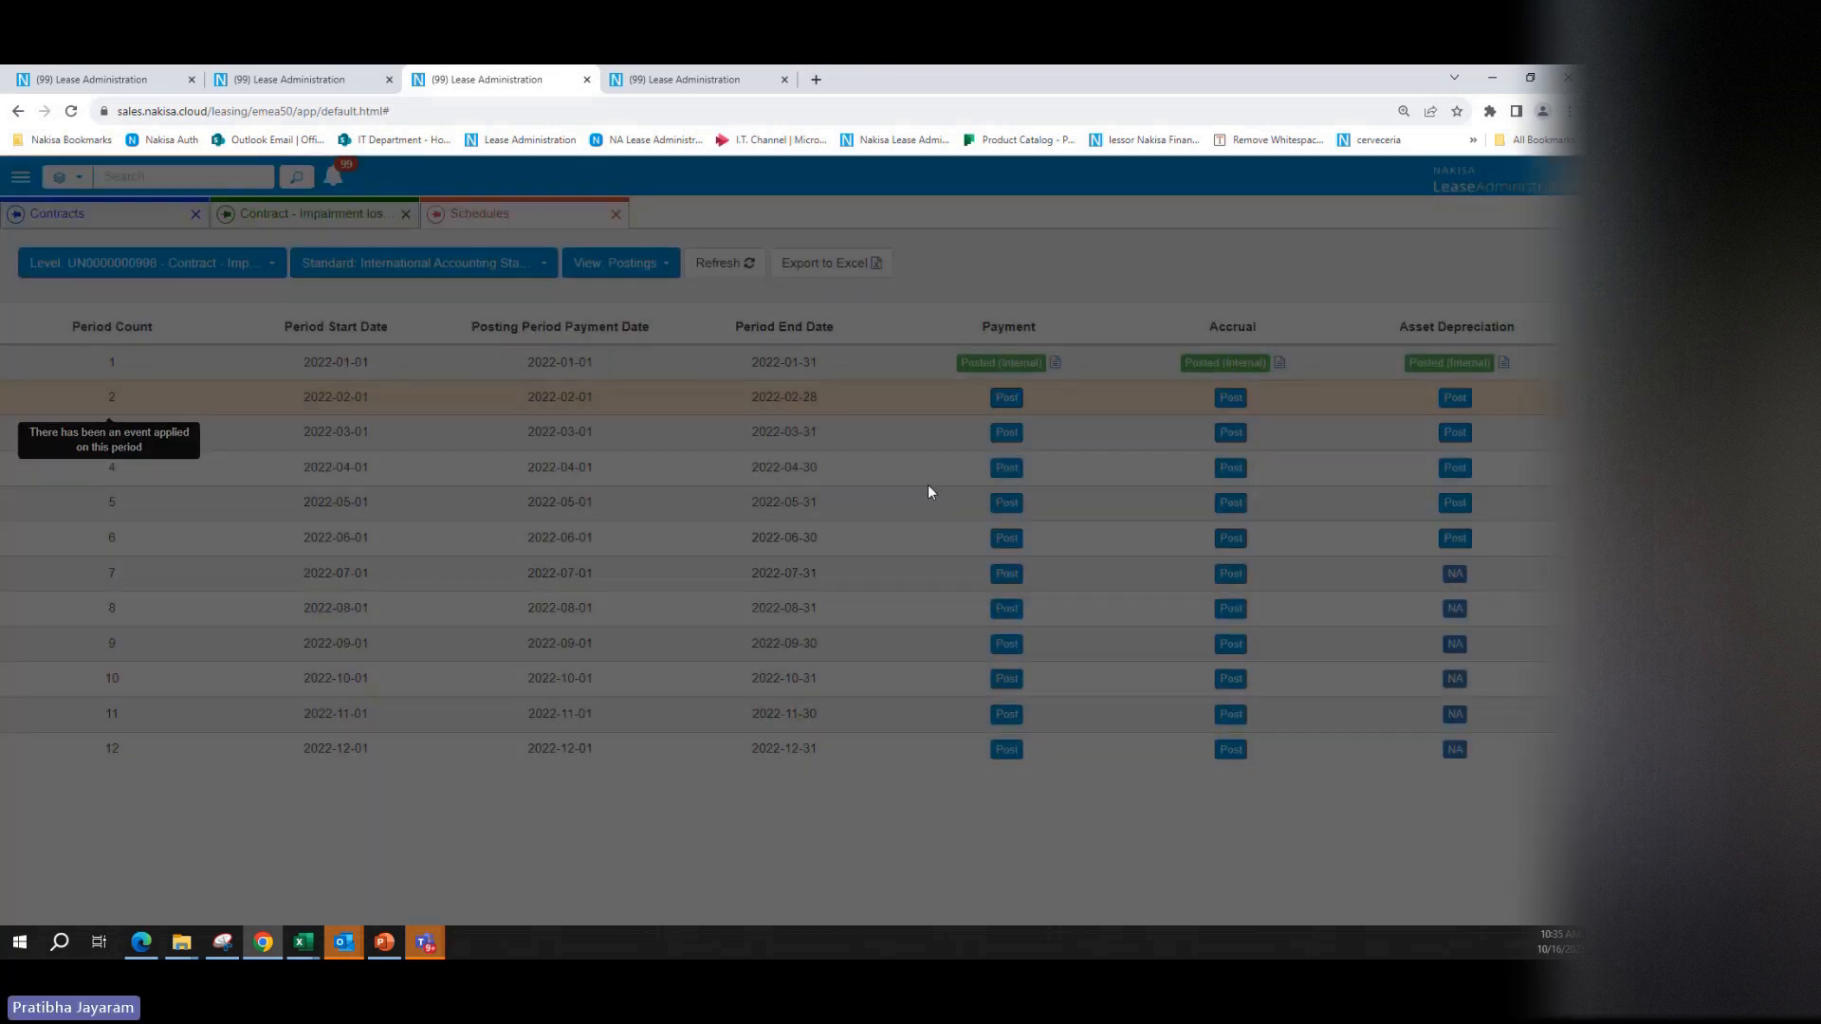
# Step: Post the IFRS payment, accrual and asset depreciation for period 2 with the proposed dates, and refresh the postings
pyautogui.click(1028, 410)
pyautogui.click(1210, 400)
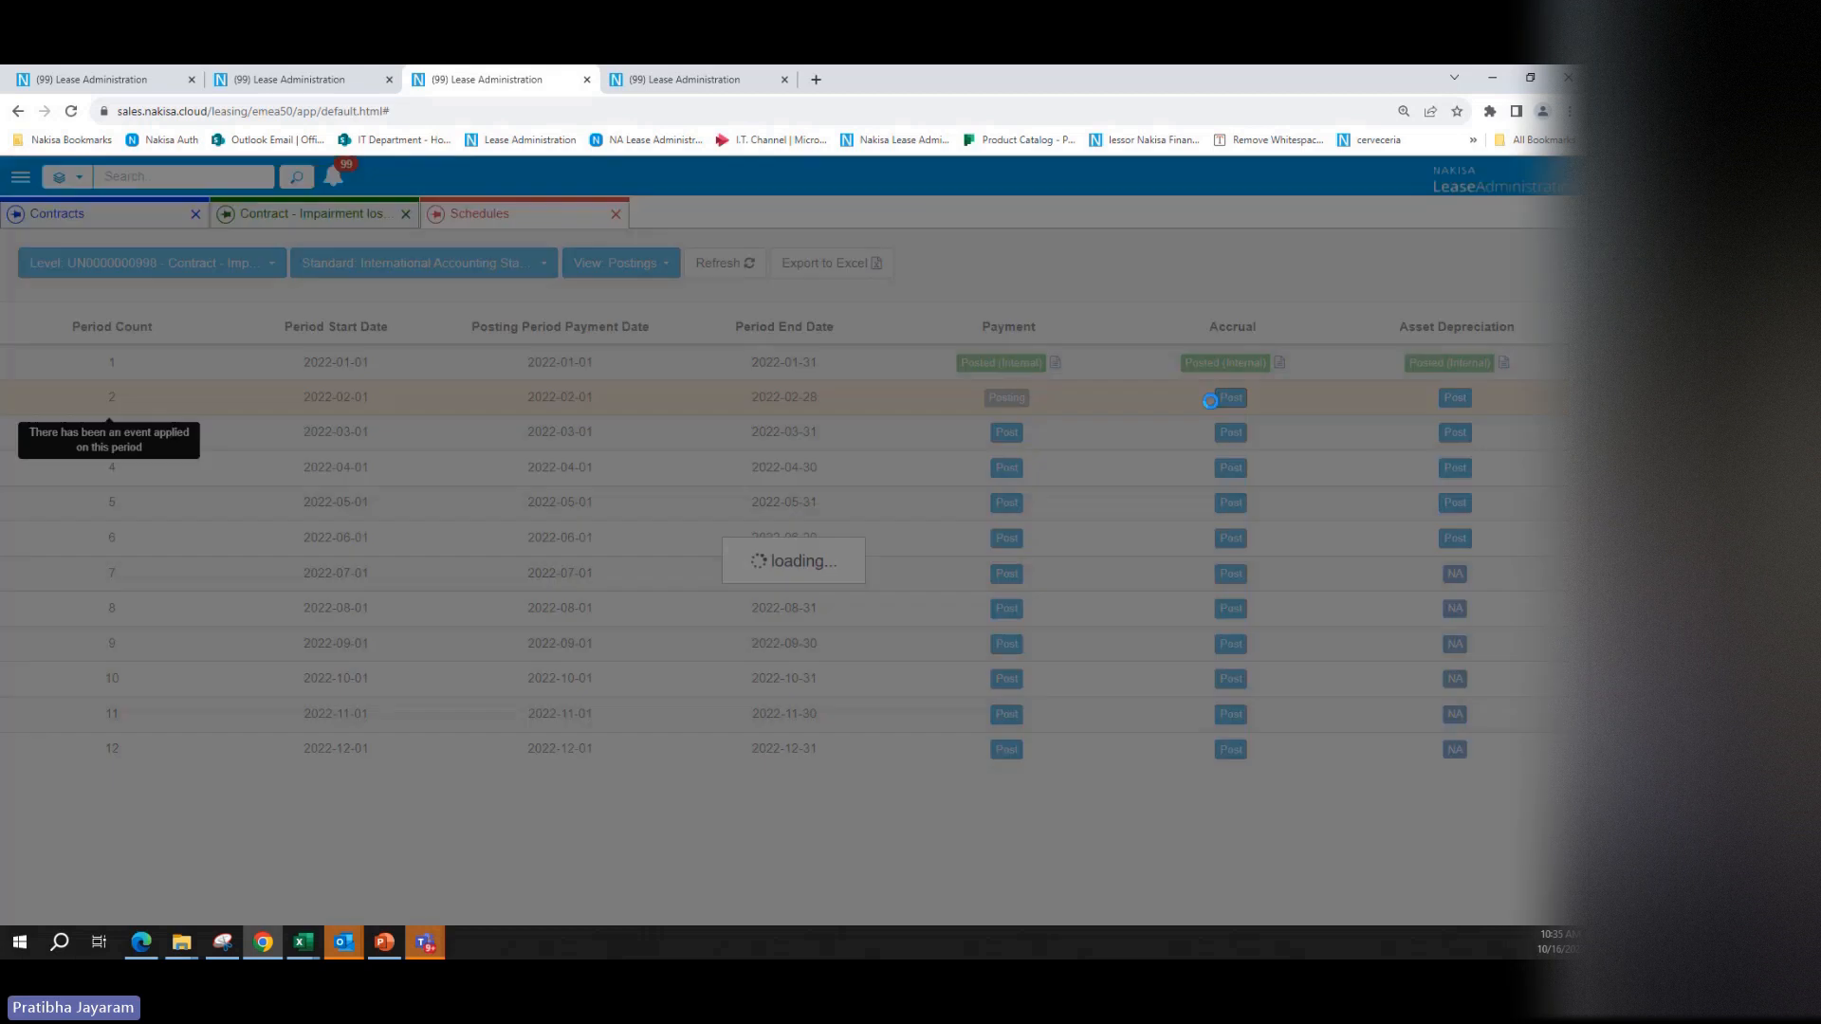
pyautogui.click(1028, 411)
pyautogui.click(1430, 438)
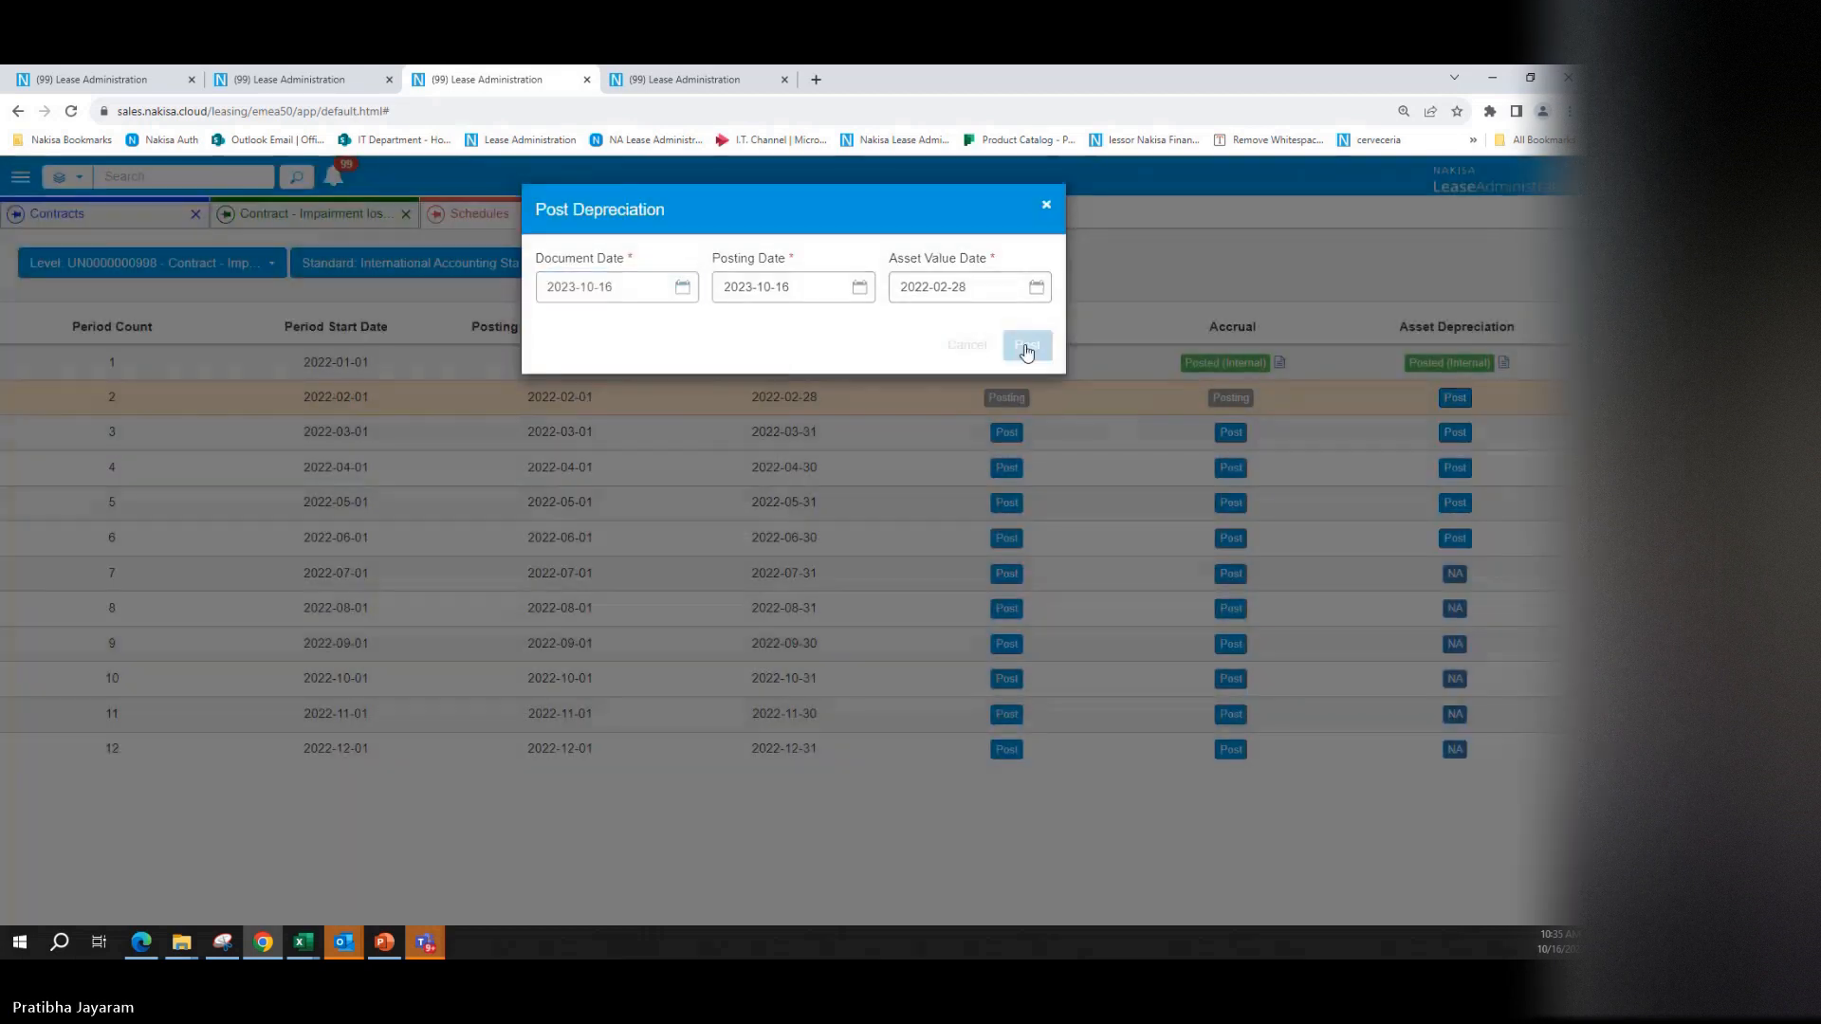
pyautogui.click(1024, 345)
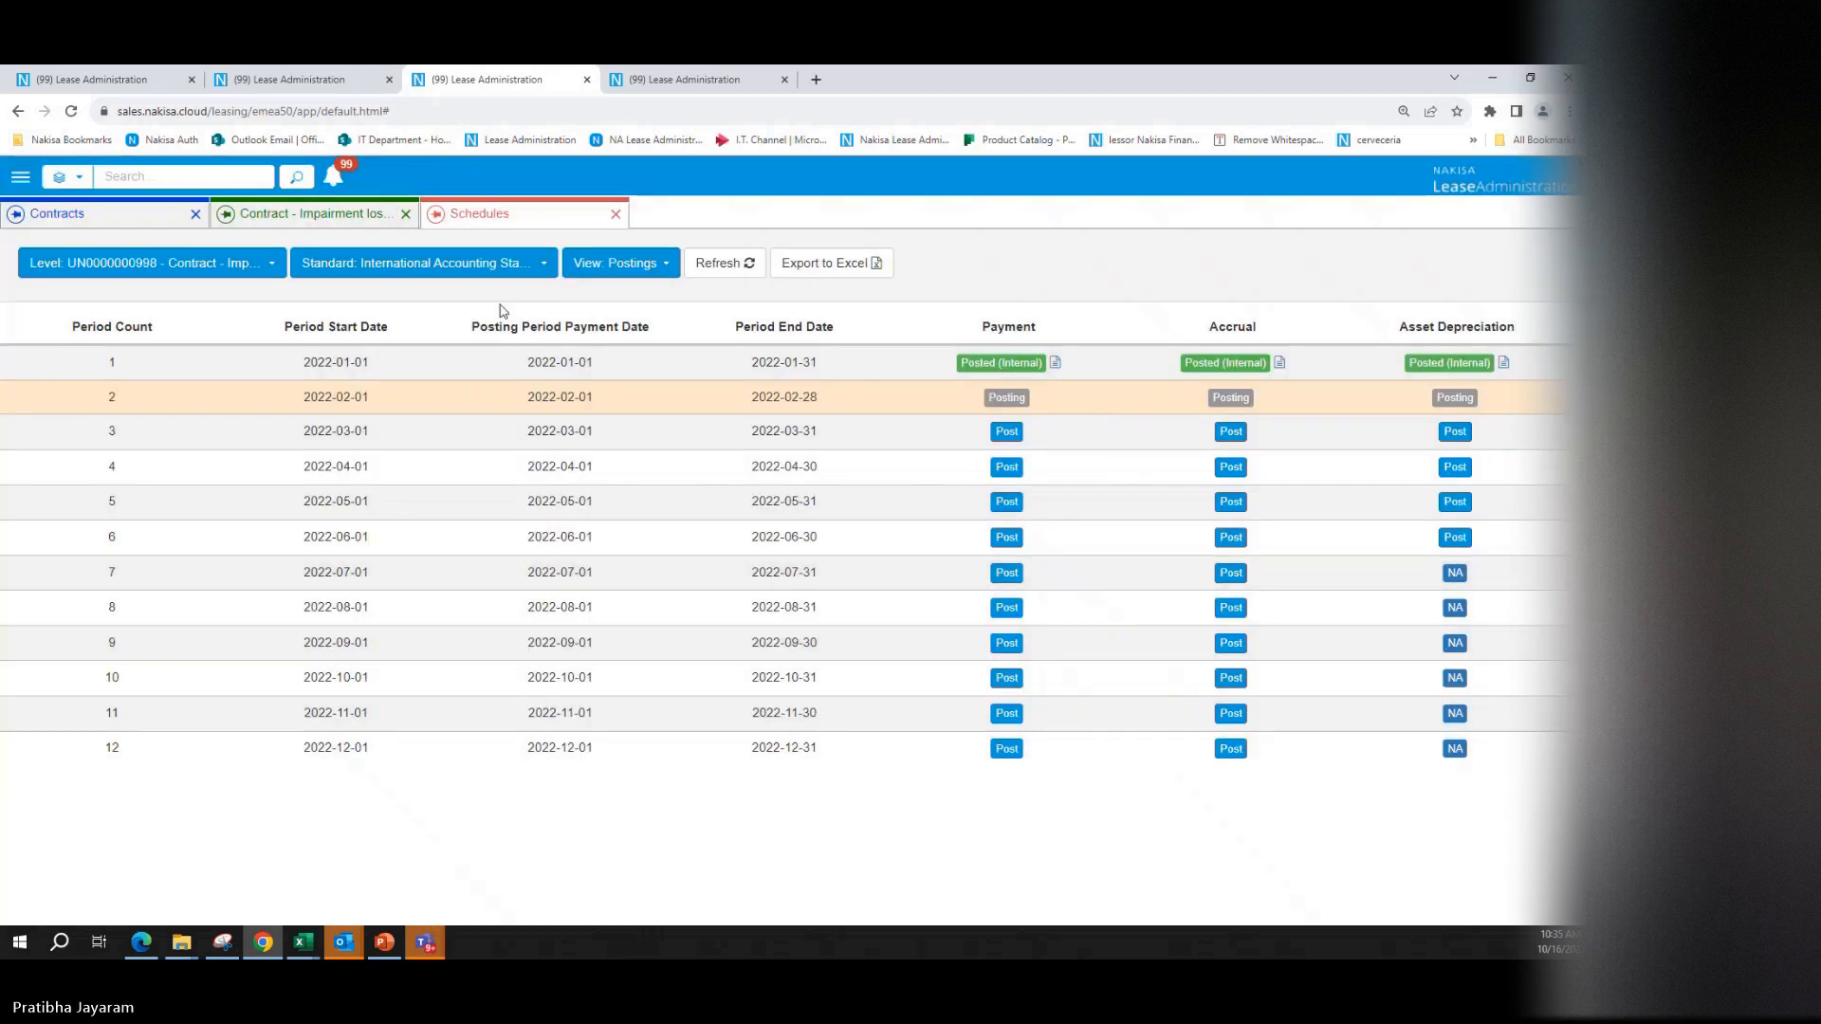
pyautogui.click(695, 266)
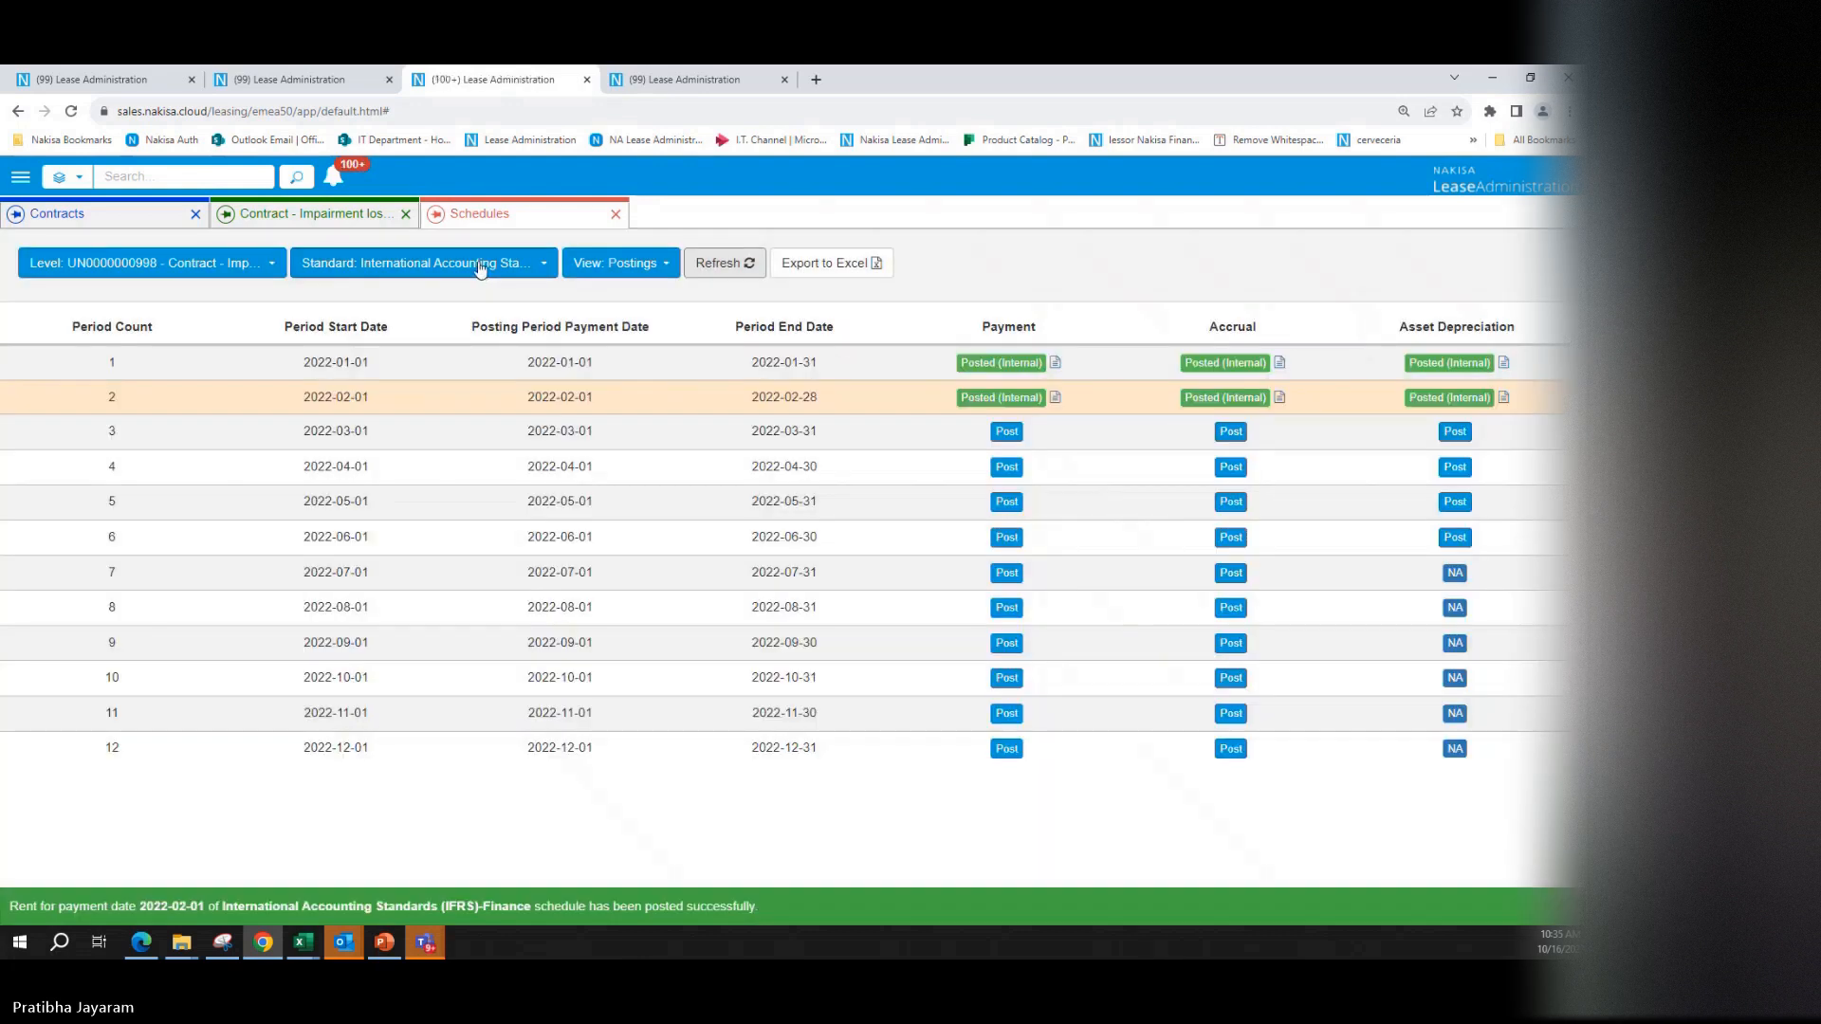
# Step: Switch to the USGAAP-Finance standard, post period 2's accrual and asset depreciation with the proposed dates, and refresh the postings
pyautogui.click(478, 265)
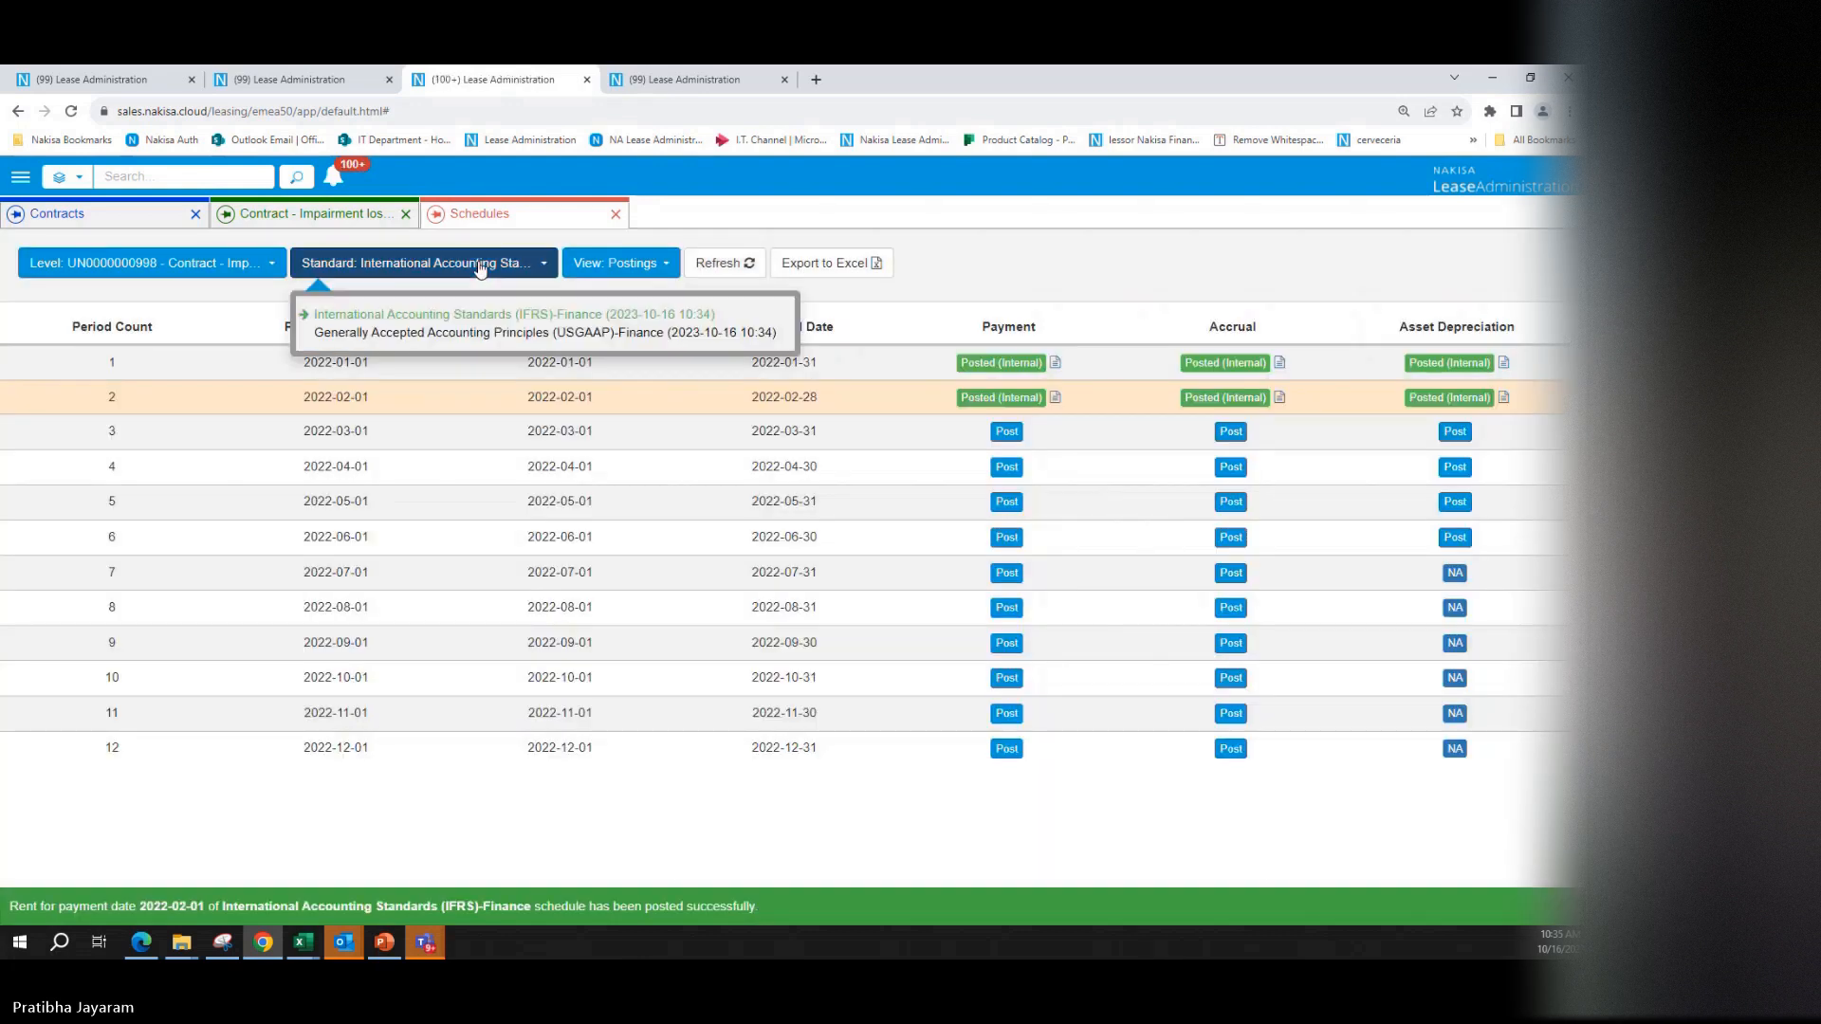
pyautogui.click(500, 334)
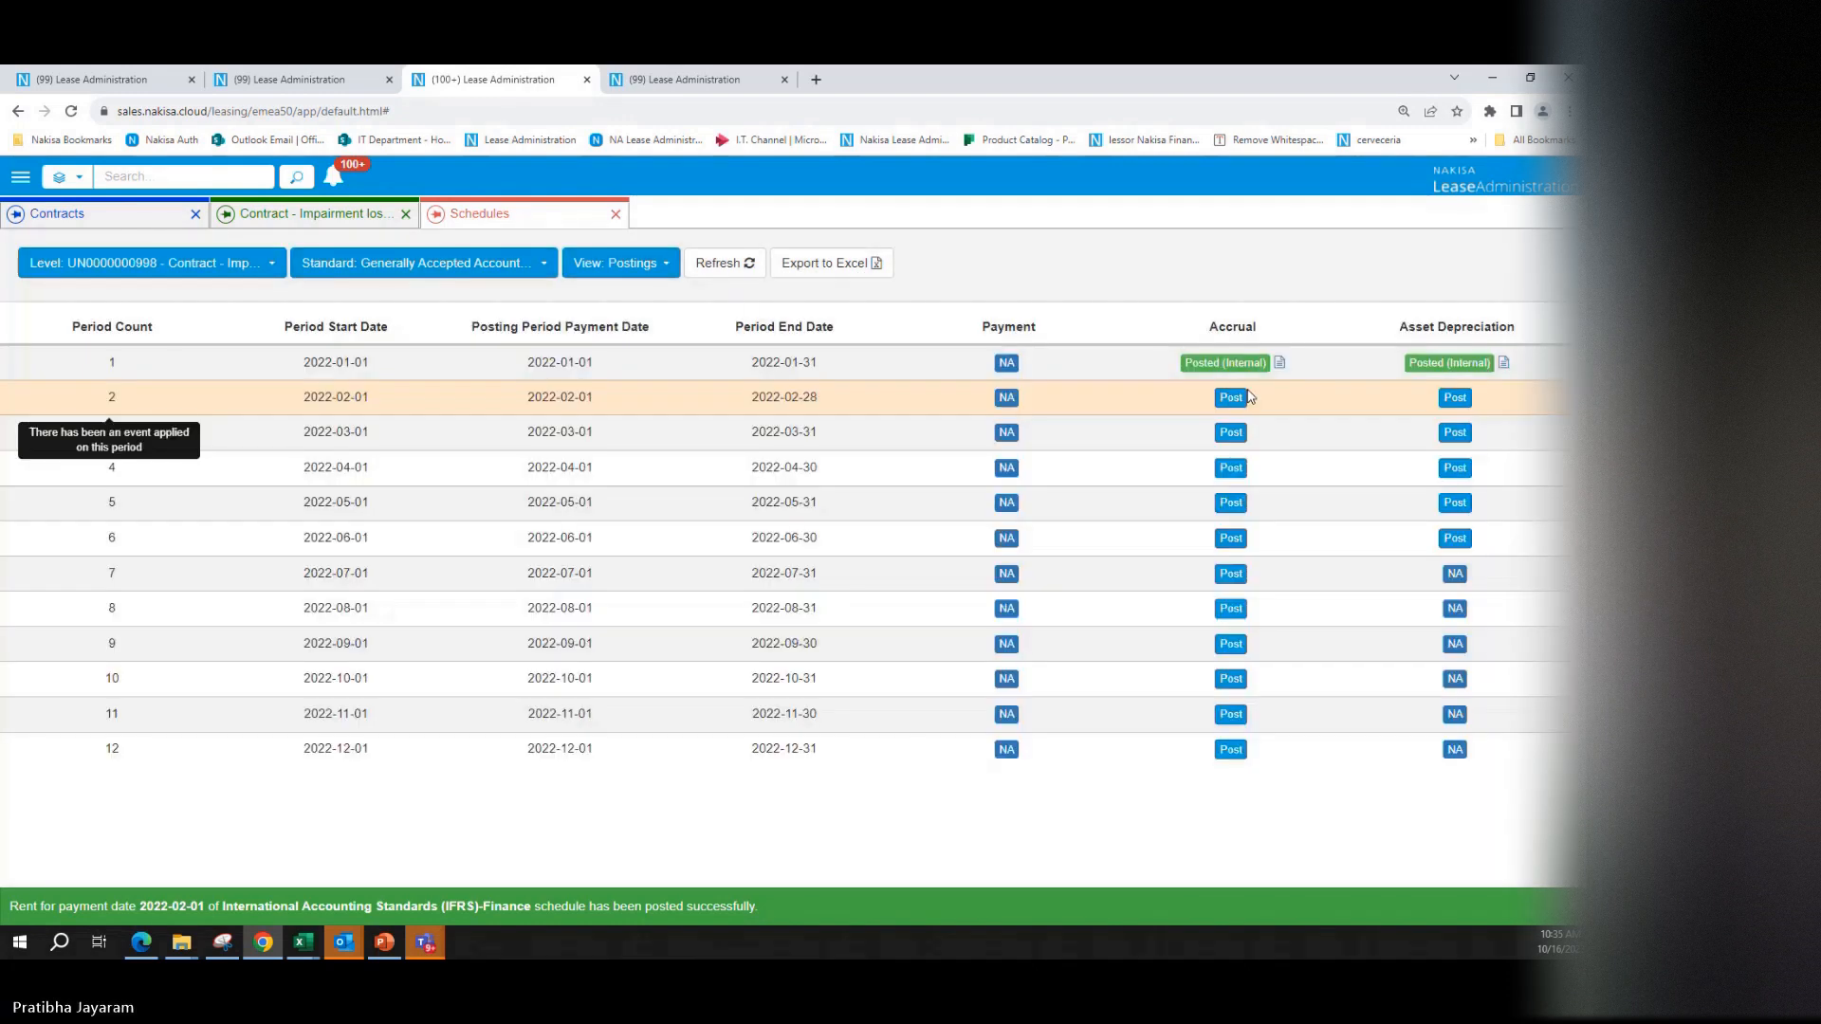
pyautogui.click(1232, 397)
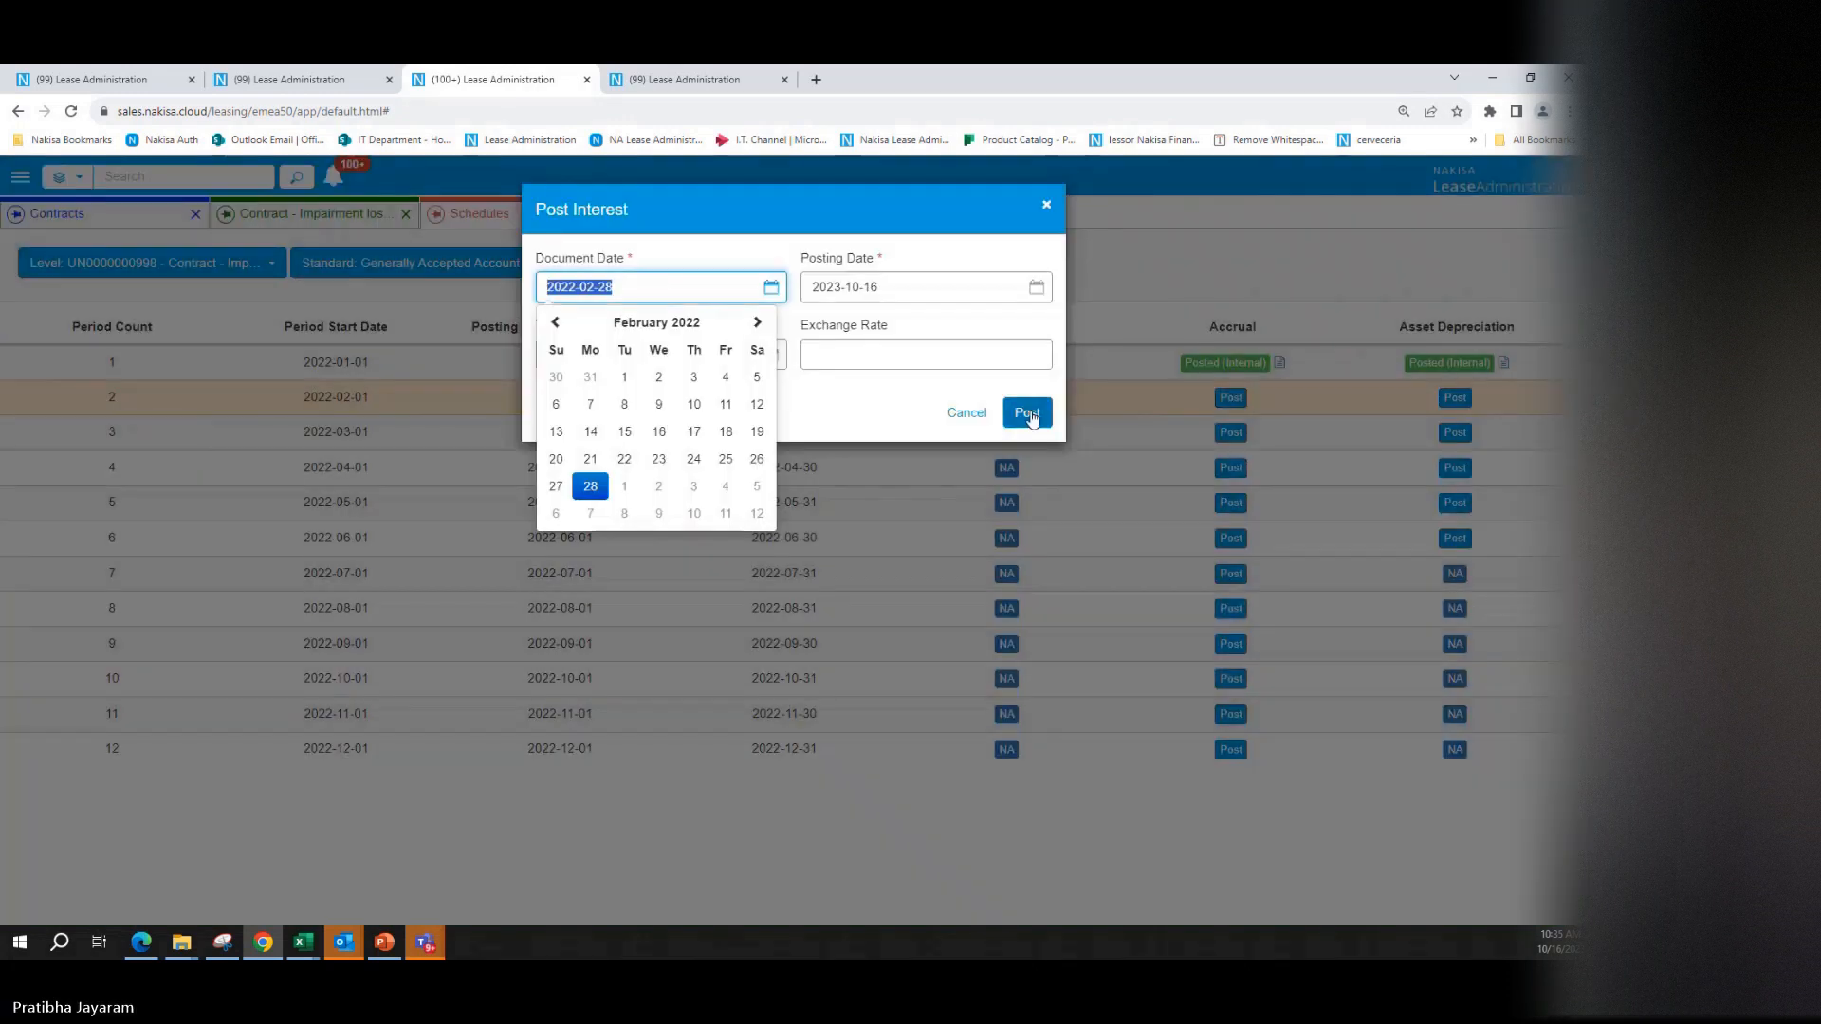
pyautogui.click(1029, 410)
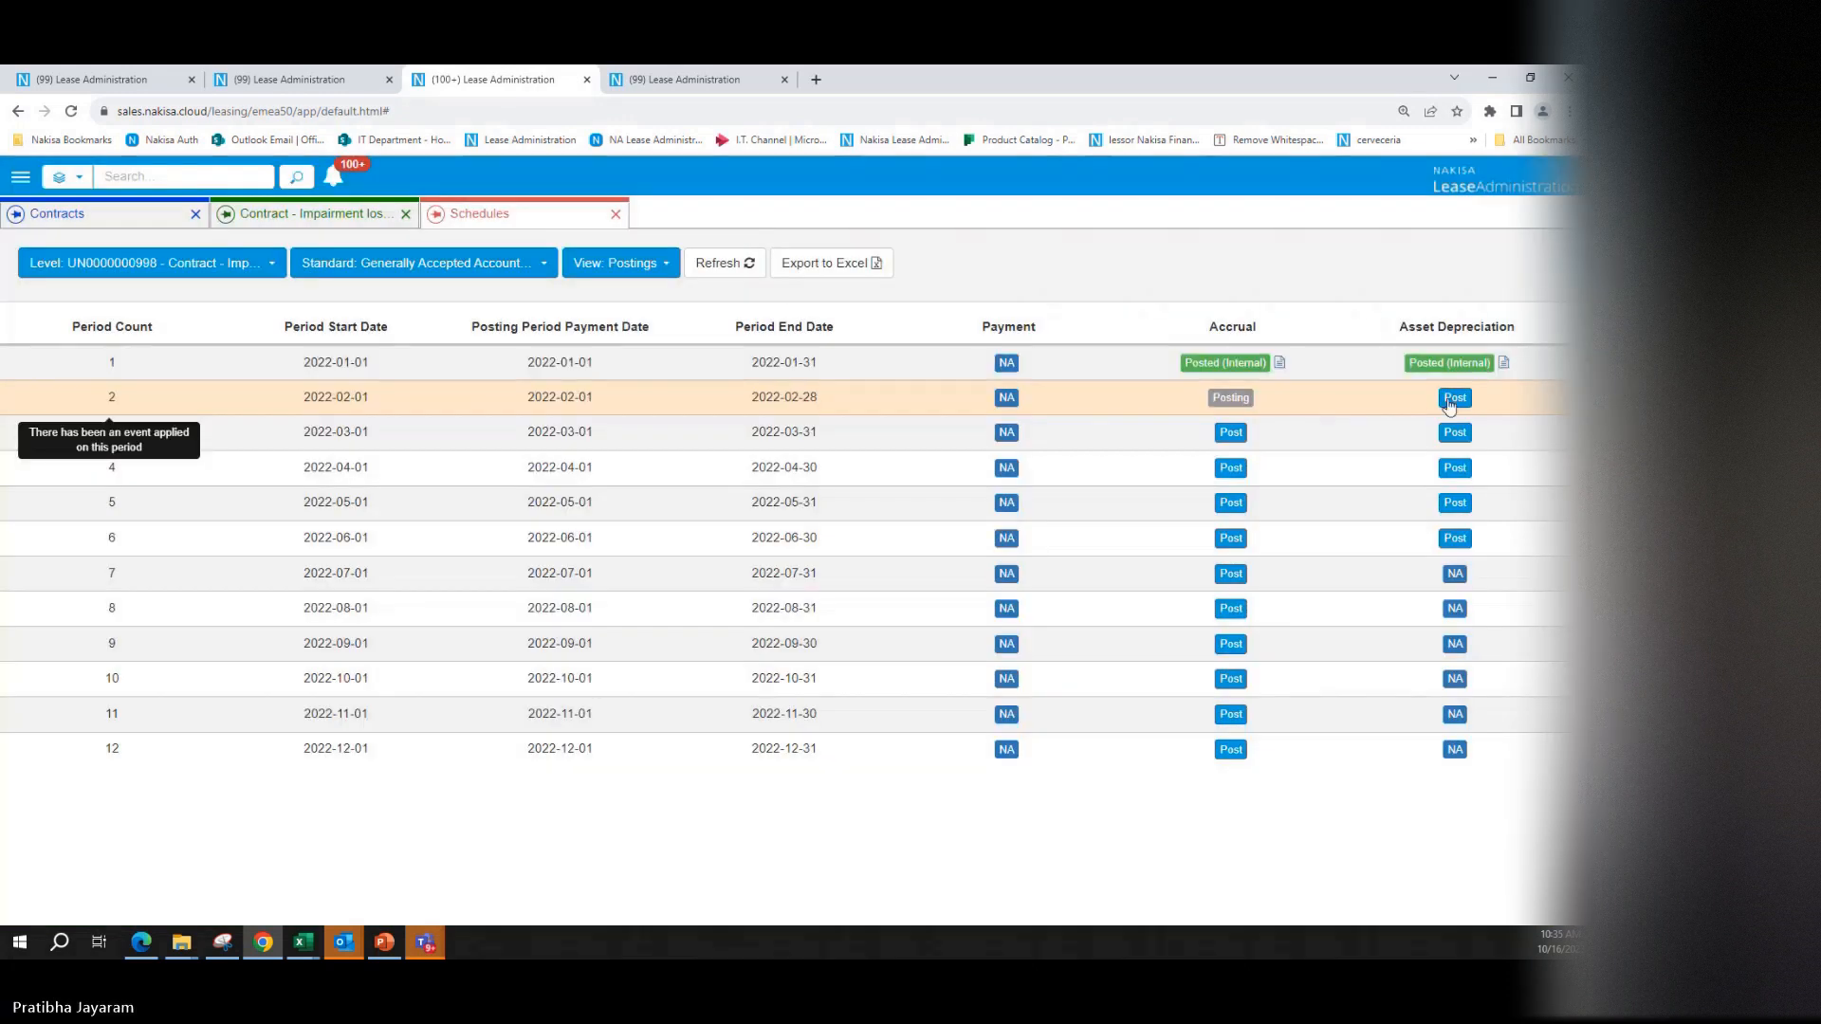
pyautogui.click(1454, 398)
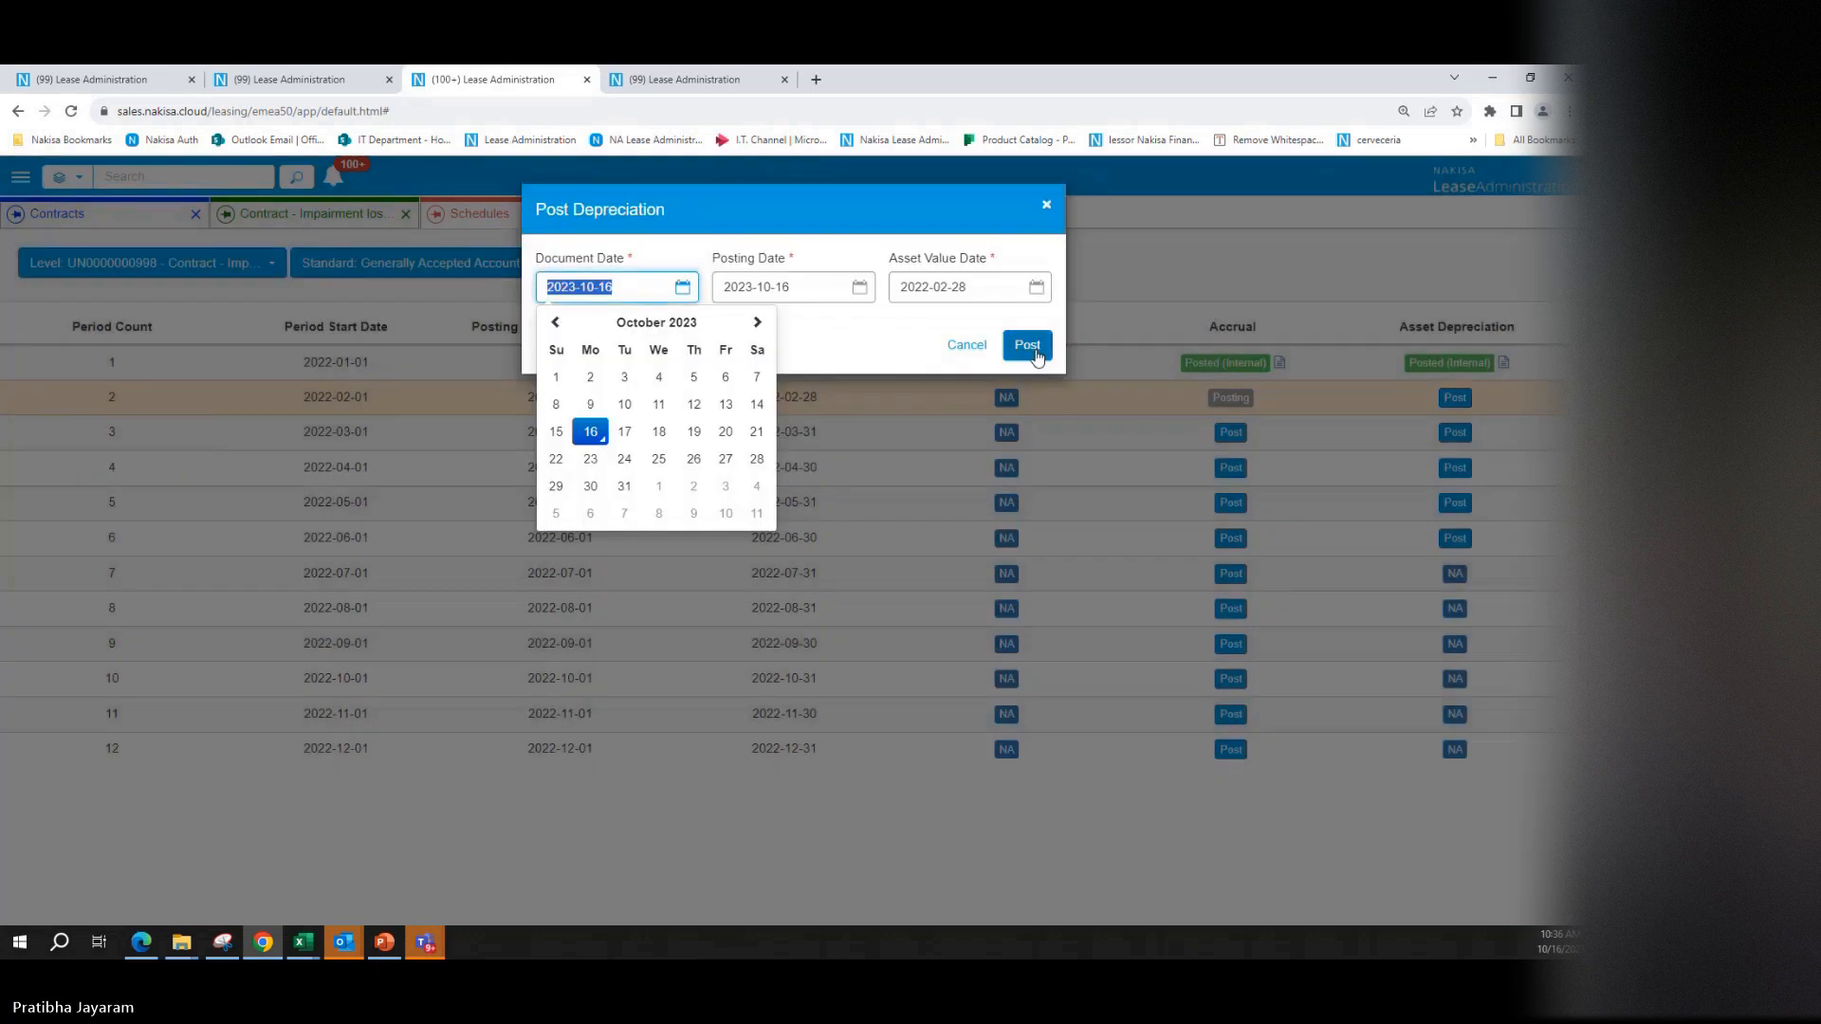
pyautogui.click(1026, 341)
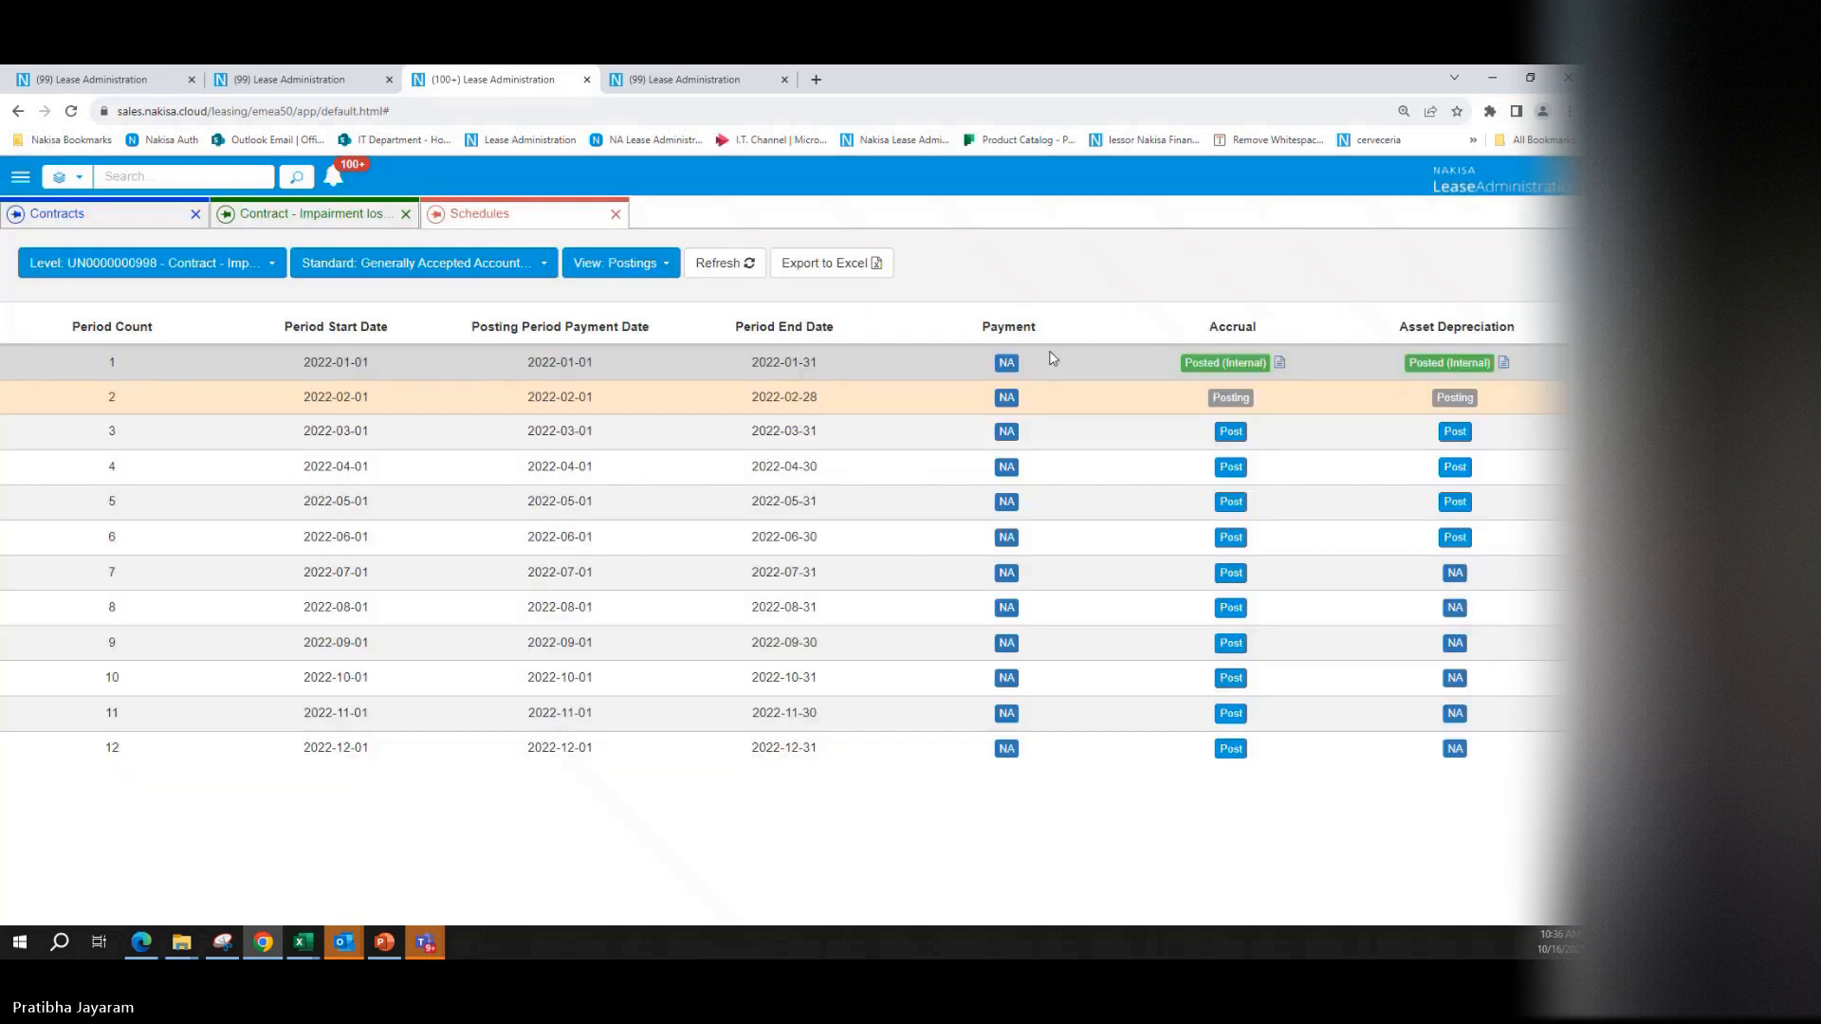
pyautogui.click(721, 263)
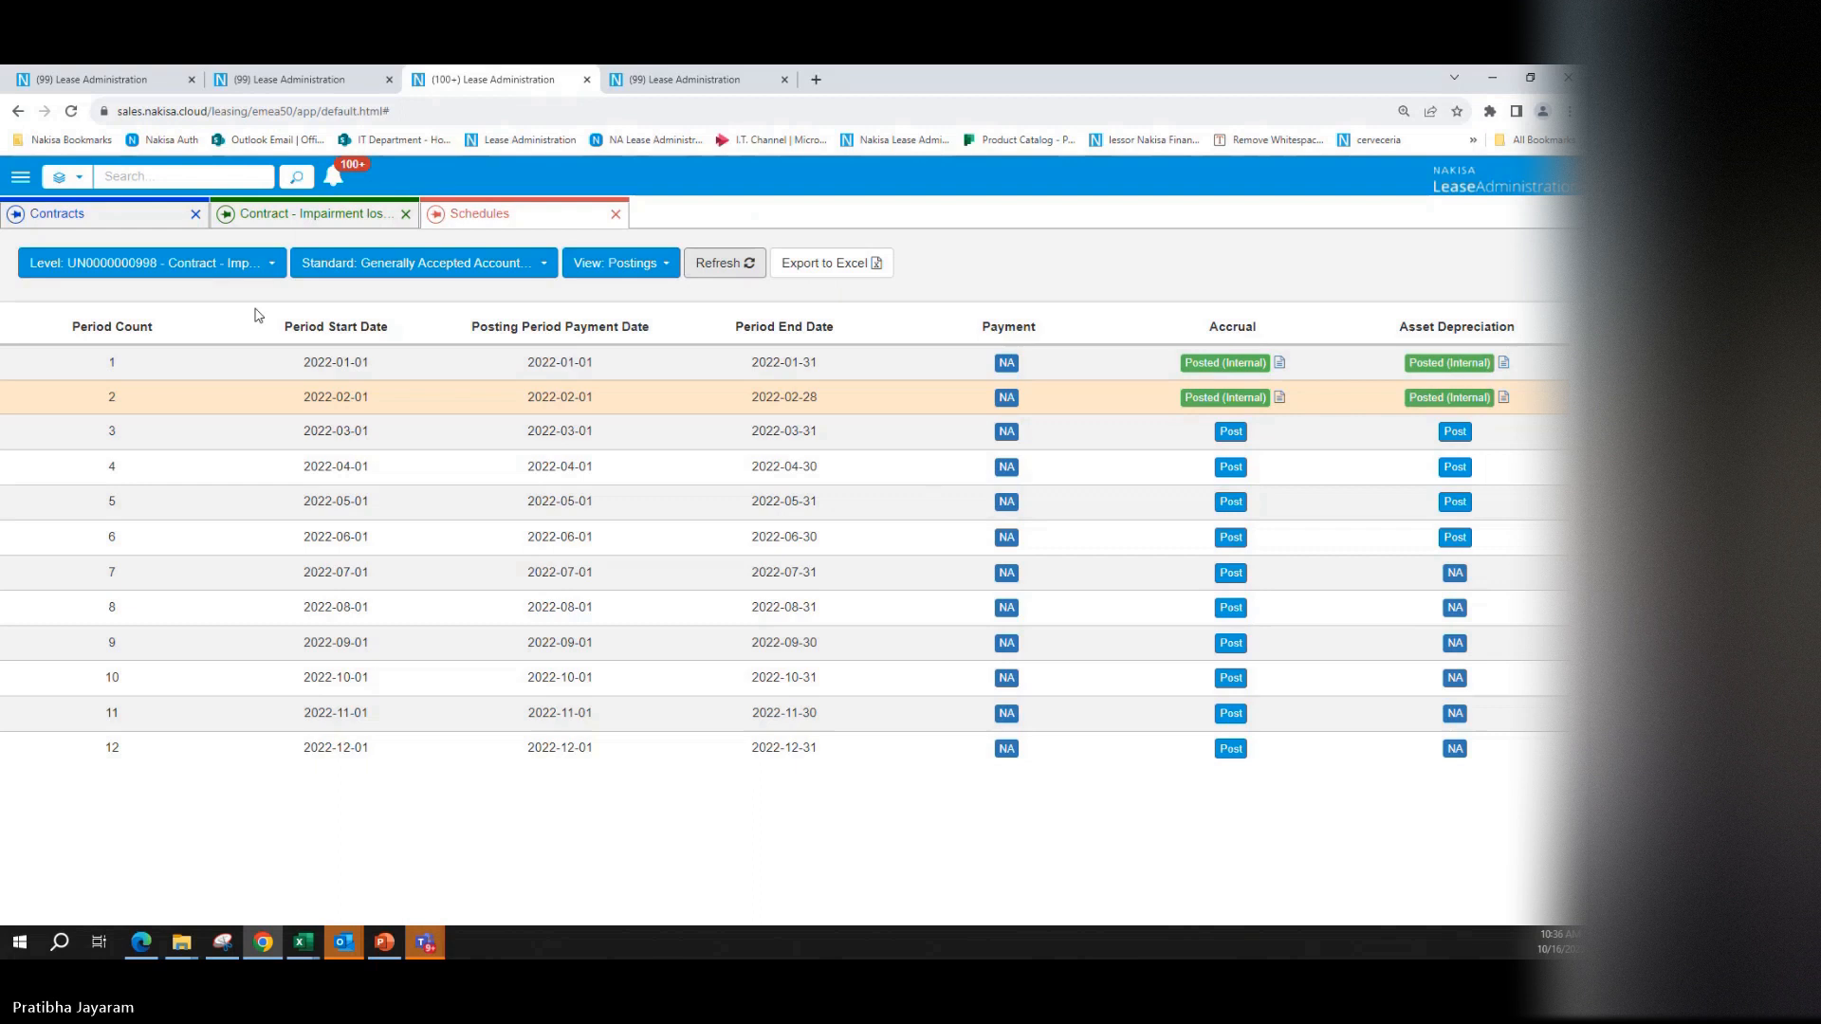
# Step: Start a new impairment on the master activation group with the reason code Impairment Gain, and review the proposed IFRS gain amount
pyautogui.click(304, 214)
pyautogui.click(251, 247)
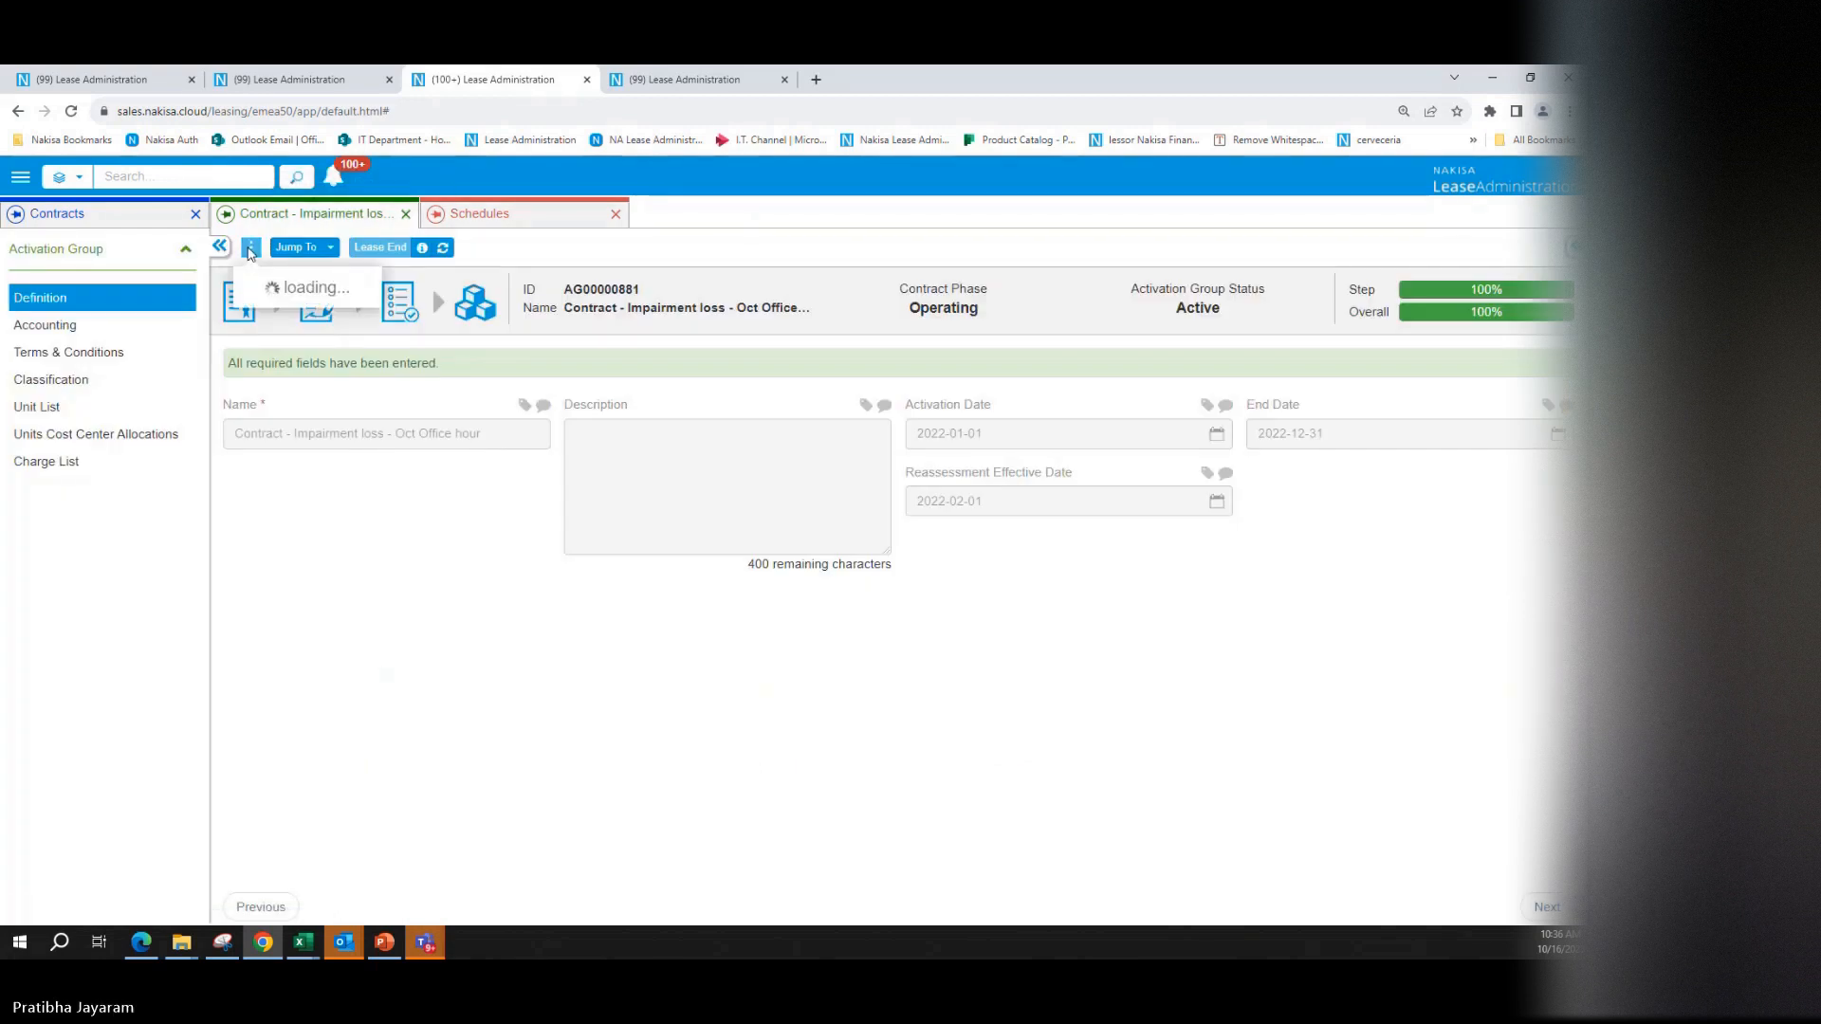
pyautogui.click(311, 475)
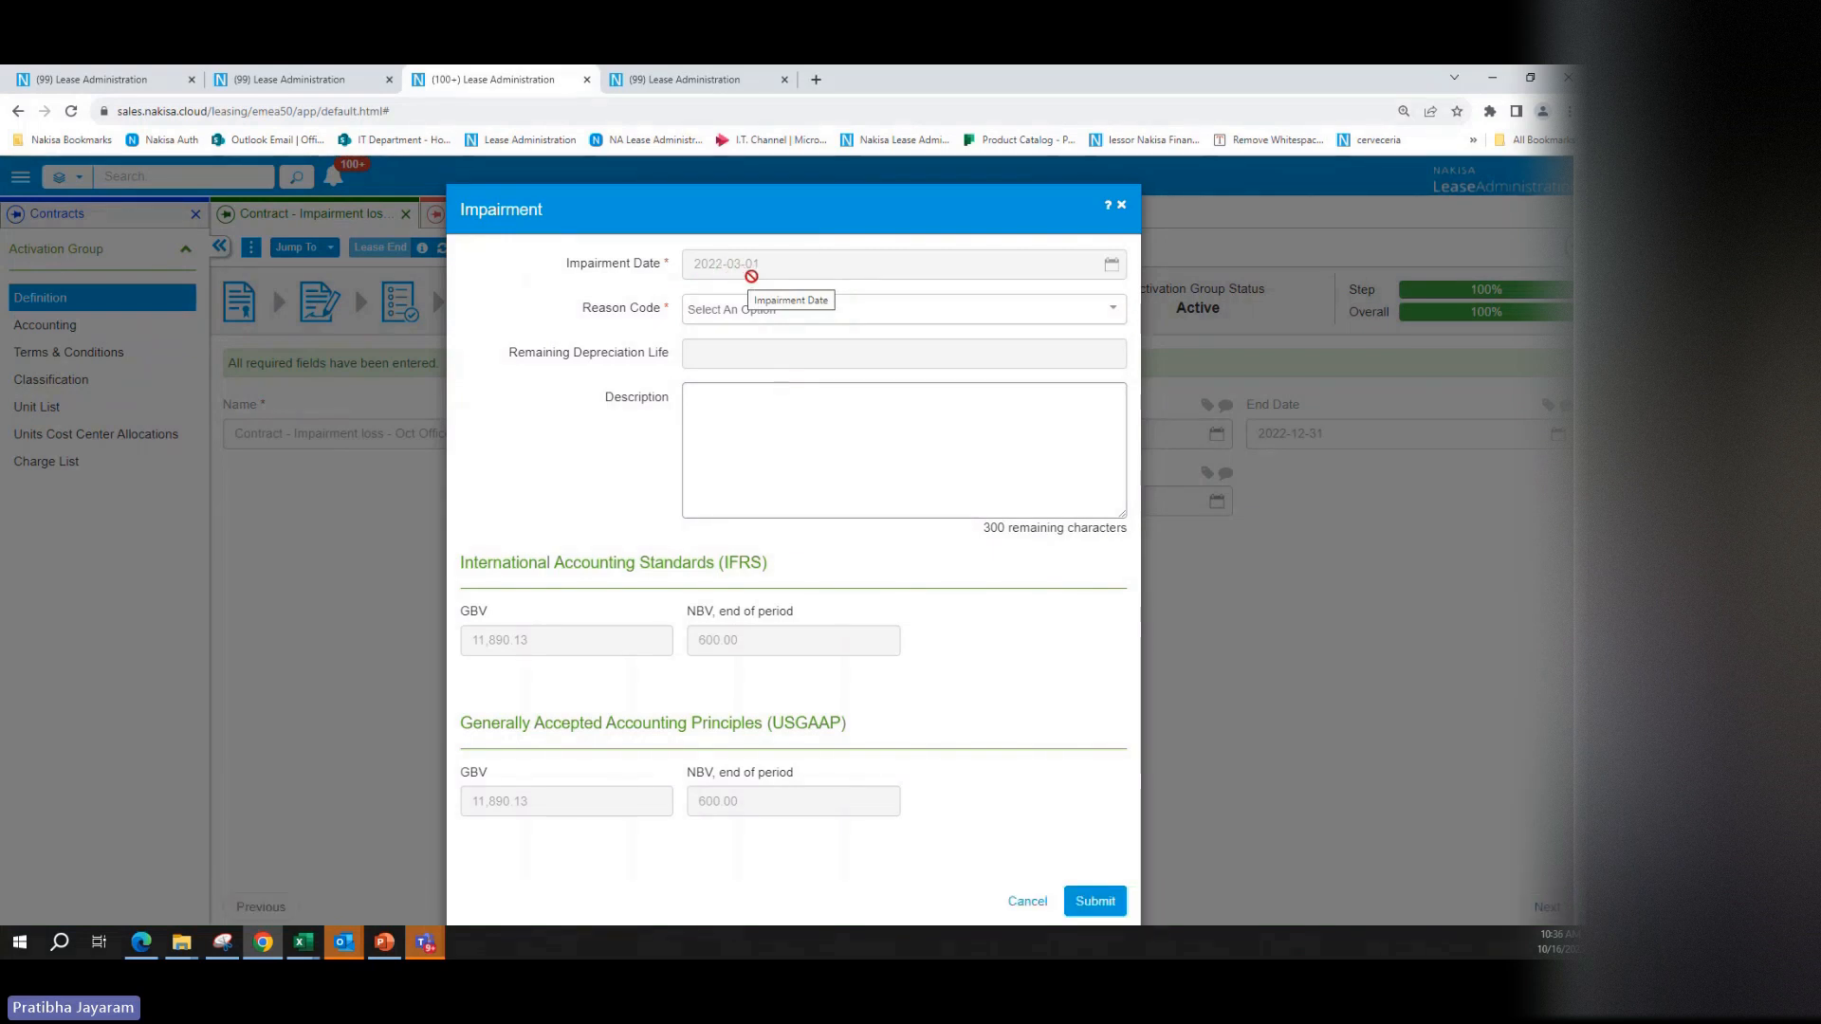
pyautogui.click(738, 313)
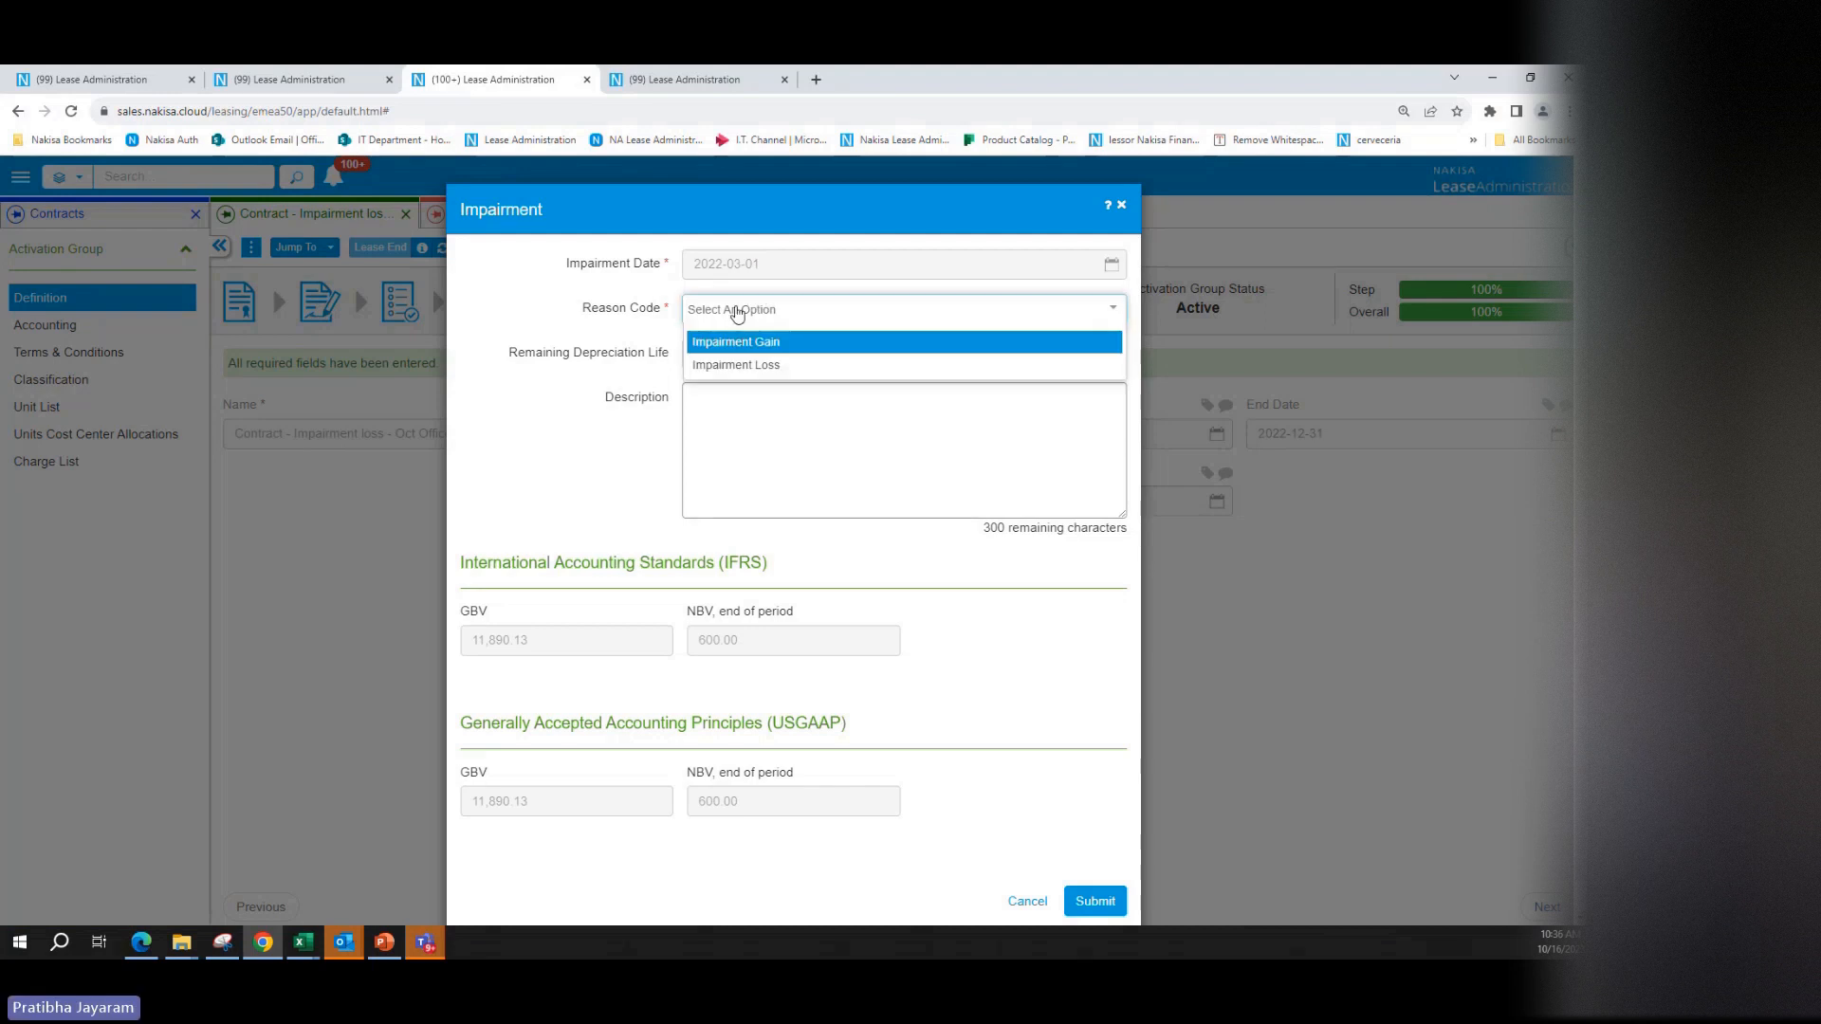
pyautogui.click(761, 343)
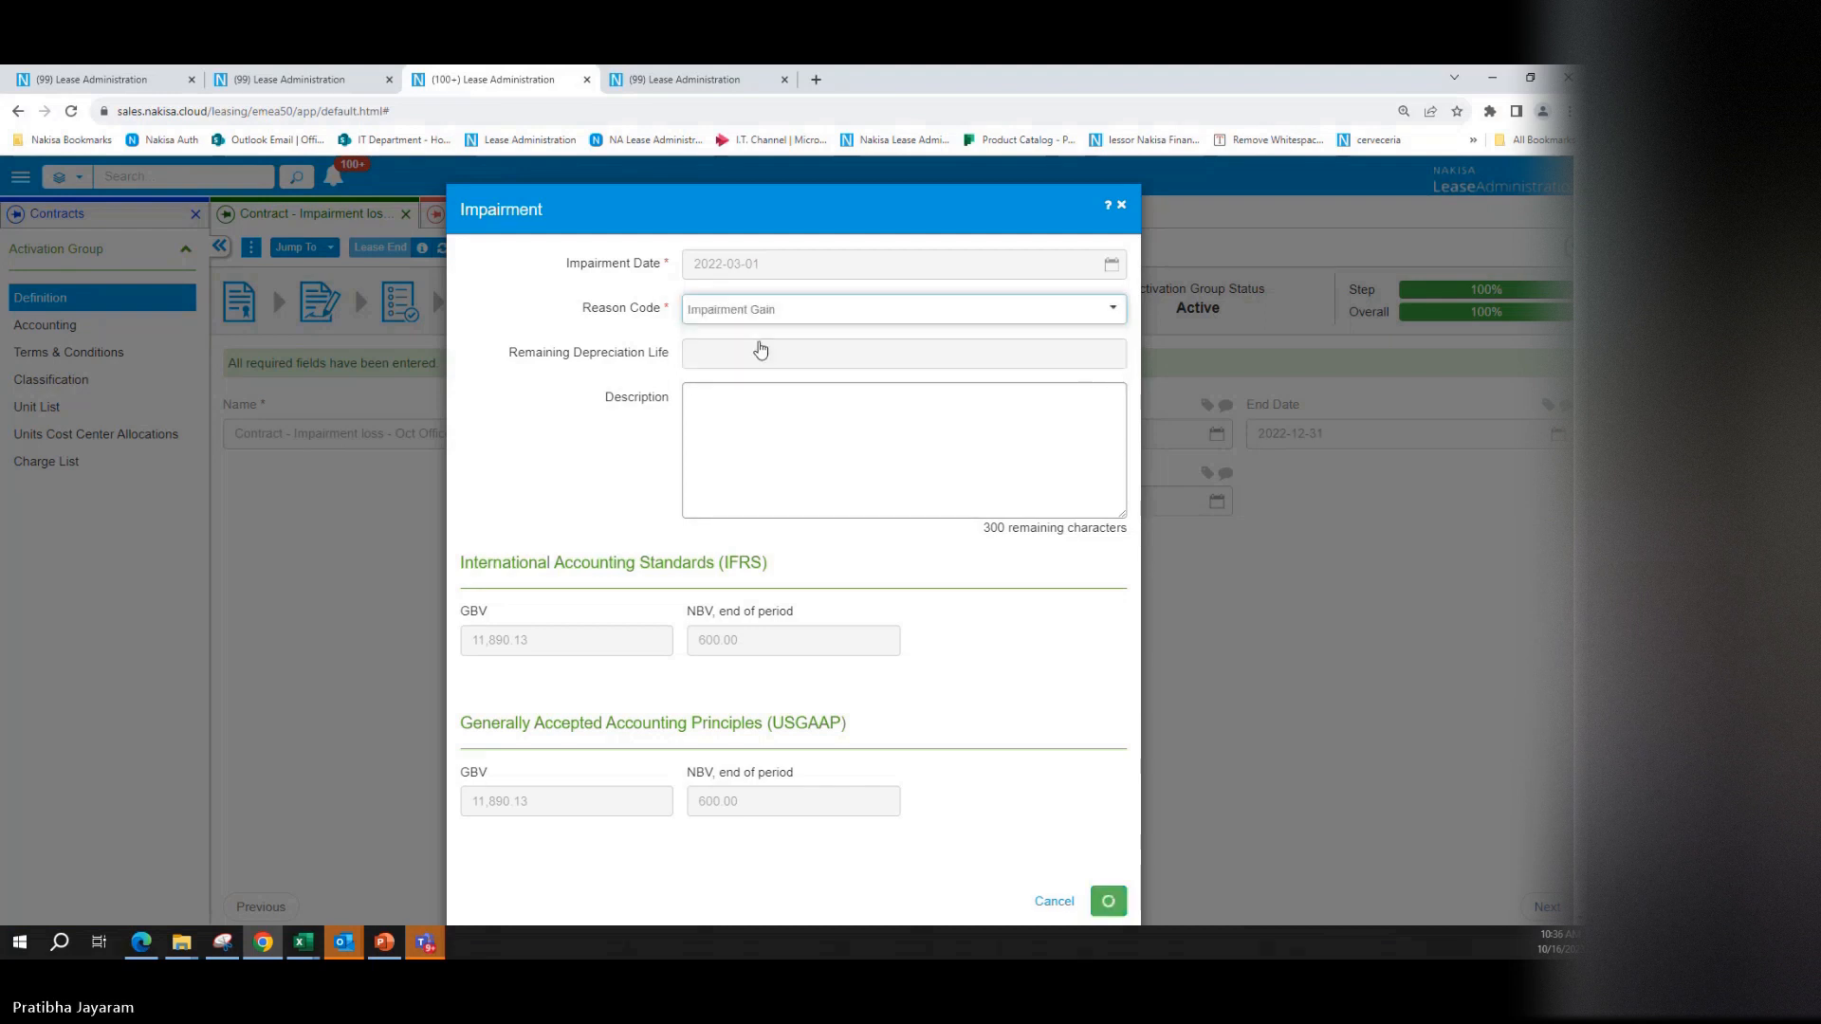
pyautogui.scroll(-1, 756, 459)
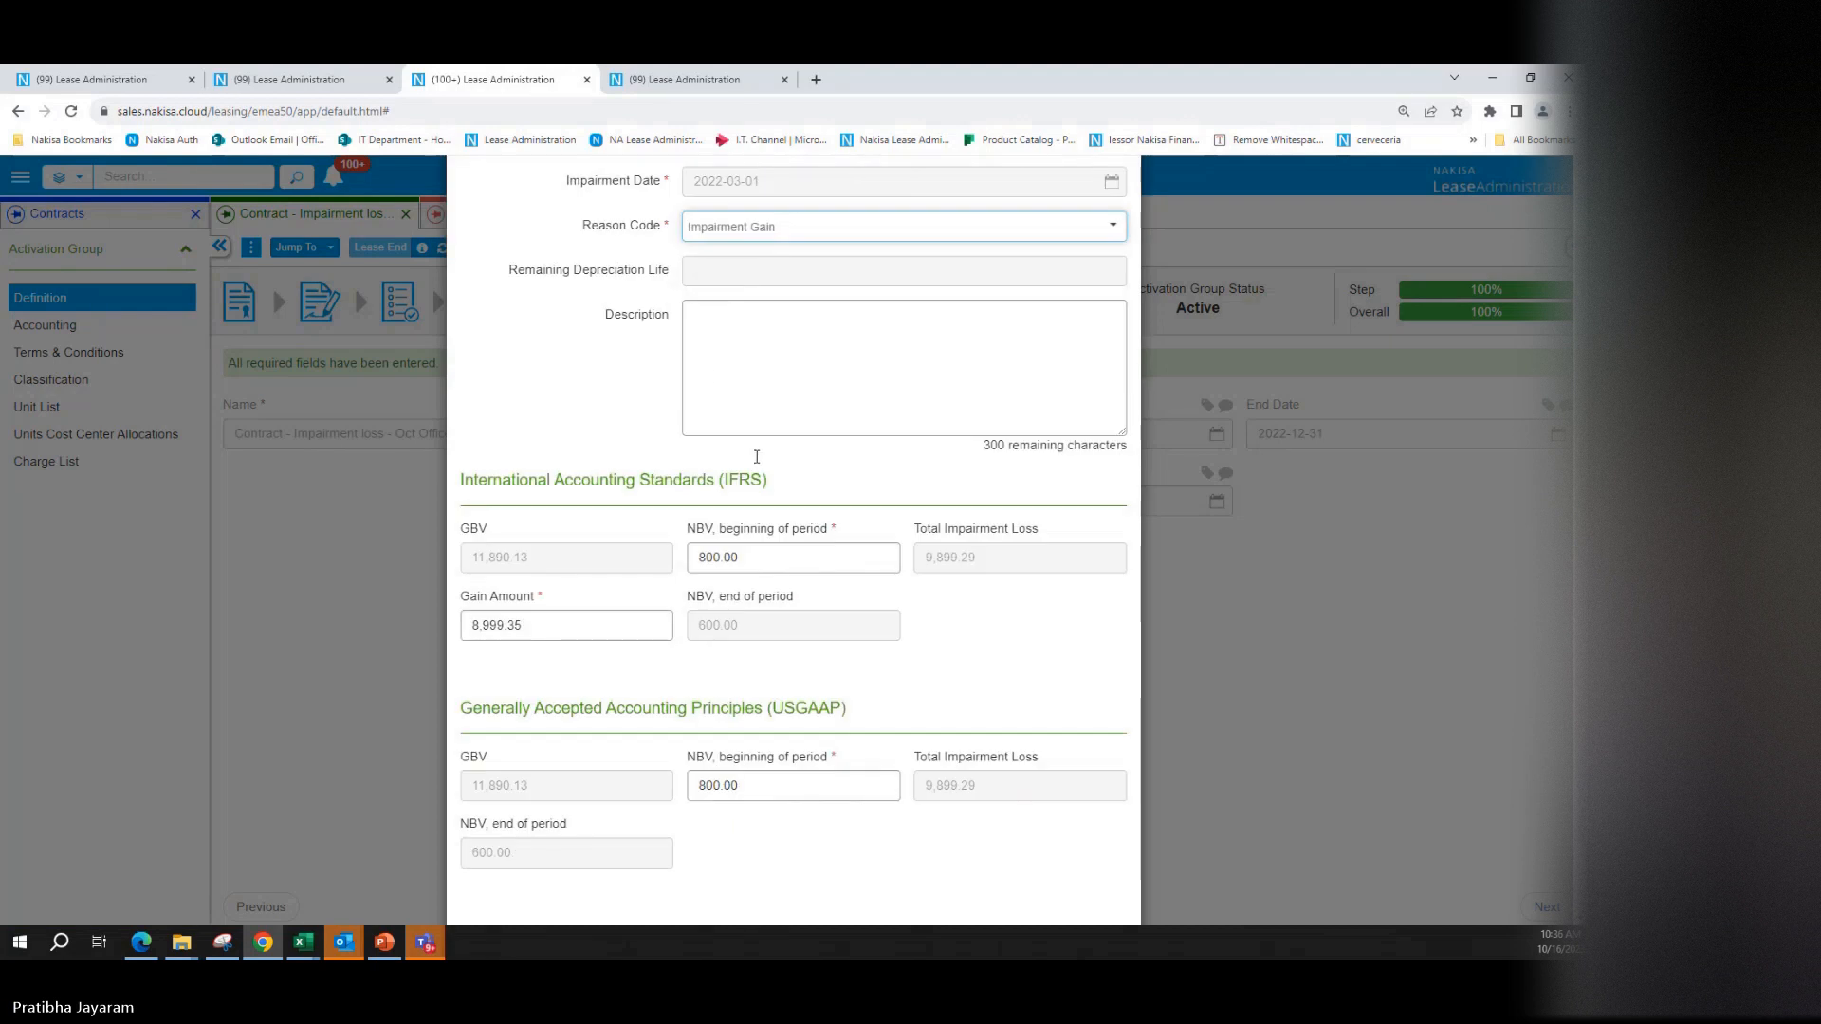
pyautogui.scroll(-1, 743, 568)
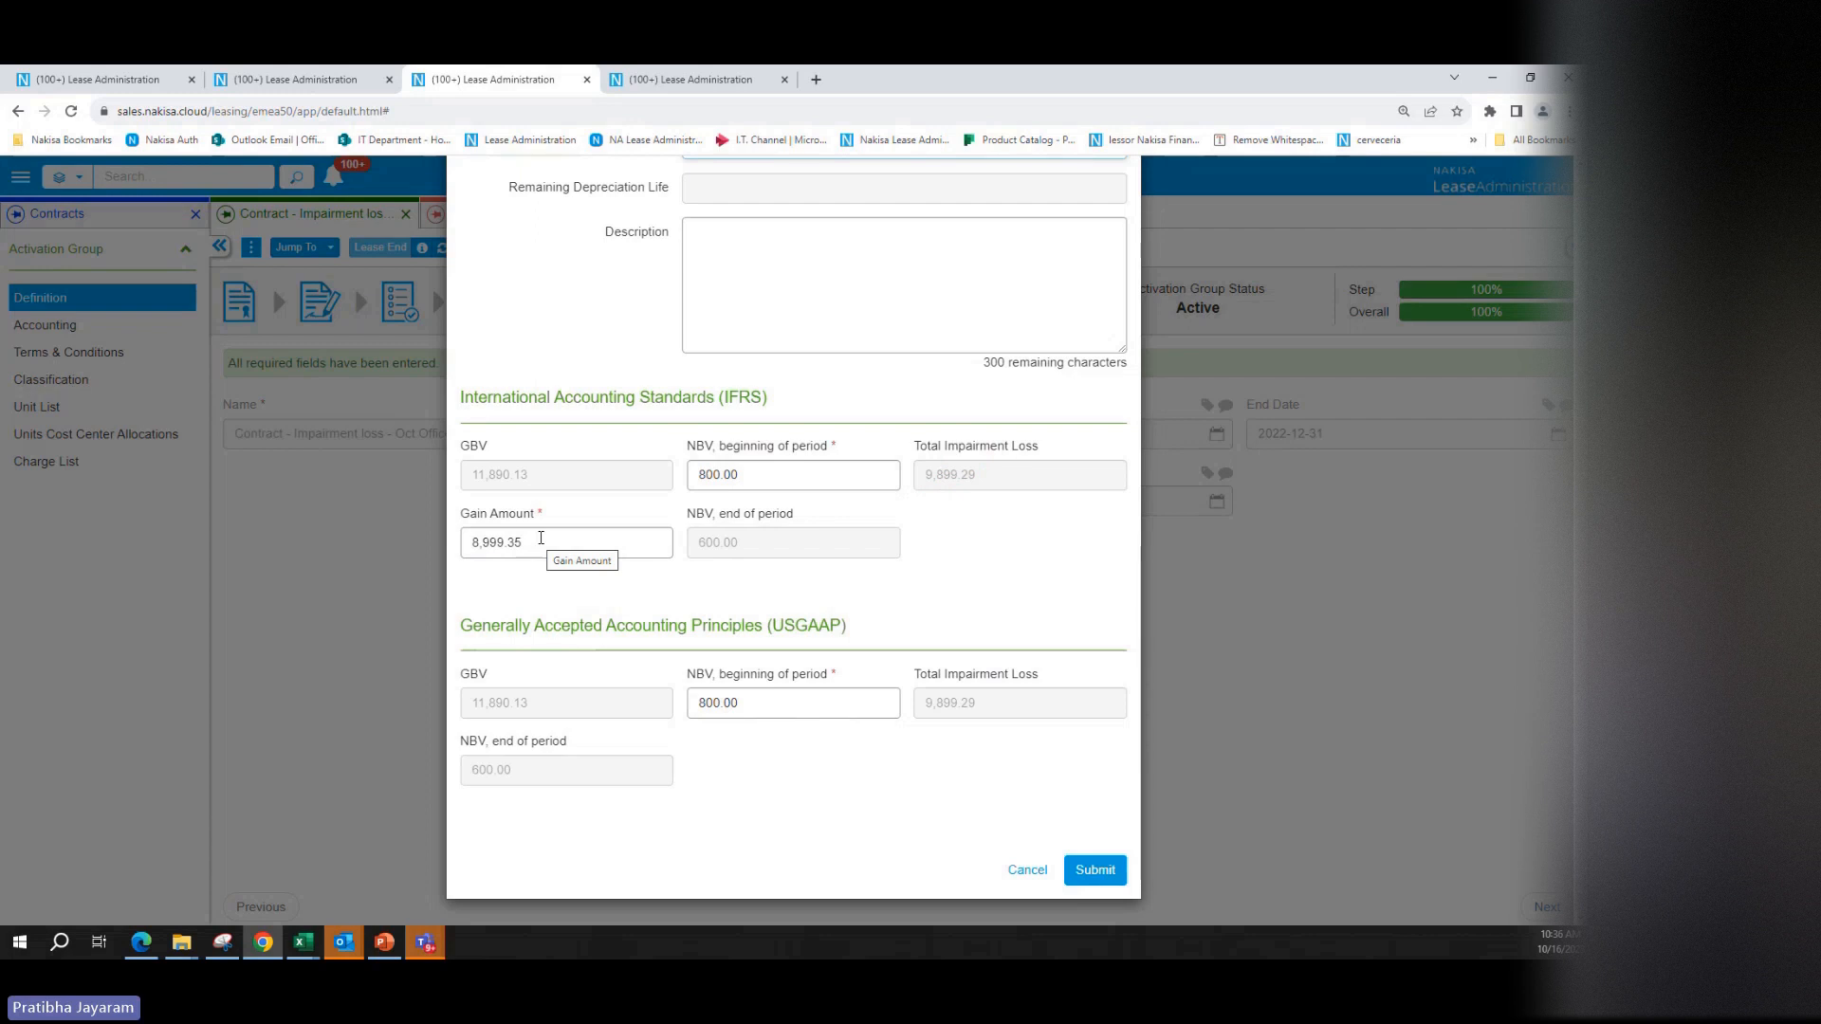
# Step: In the other browser tab, open the contract's IFRS schedules in the All Columns view and examine period 2's posted and non-recoverable impairment loss
pyautogui.click(683, 78)
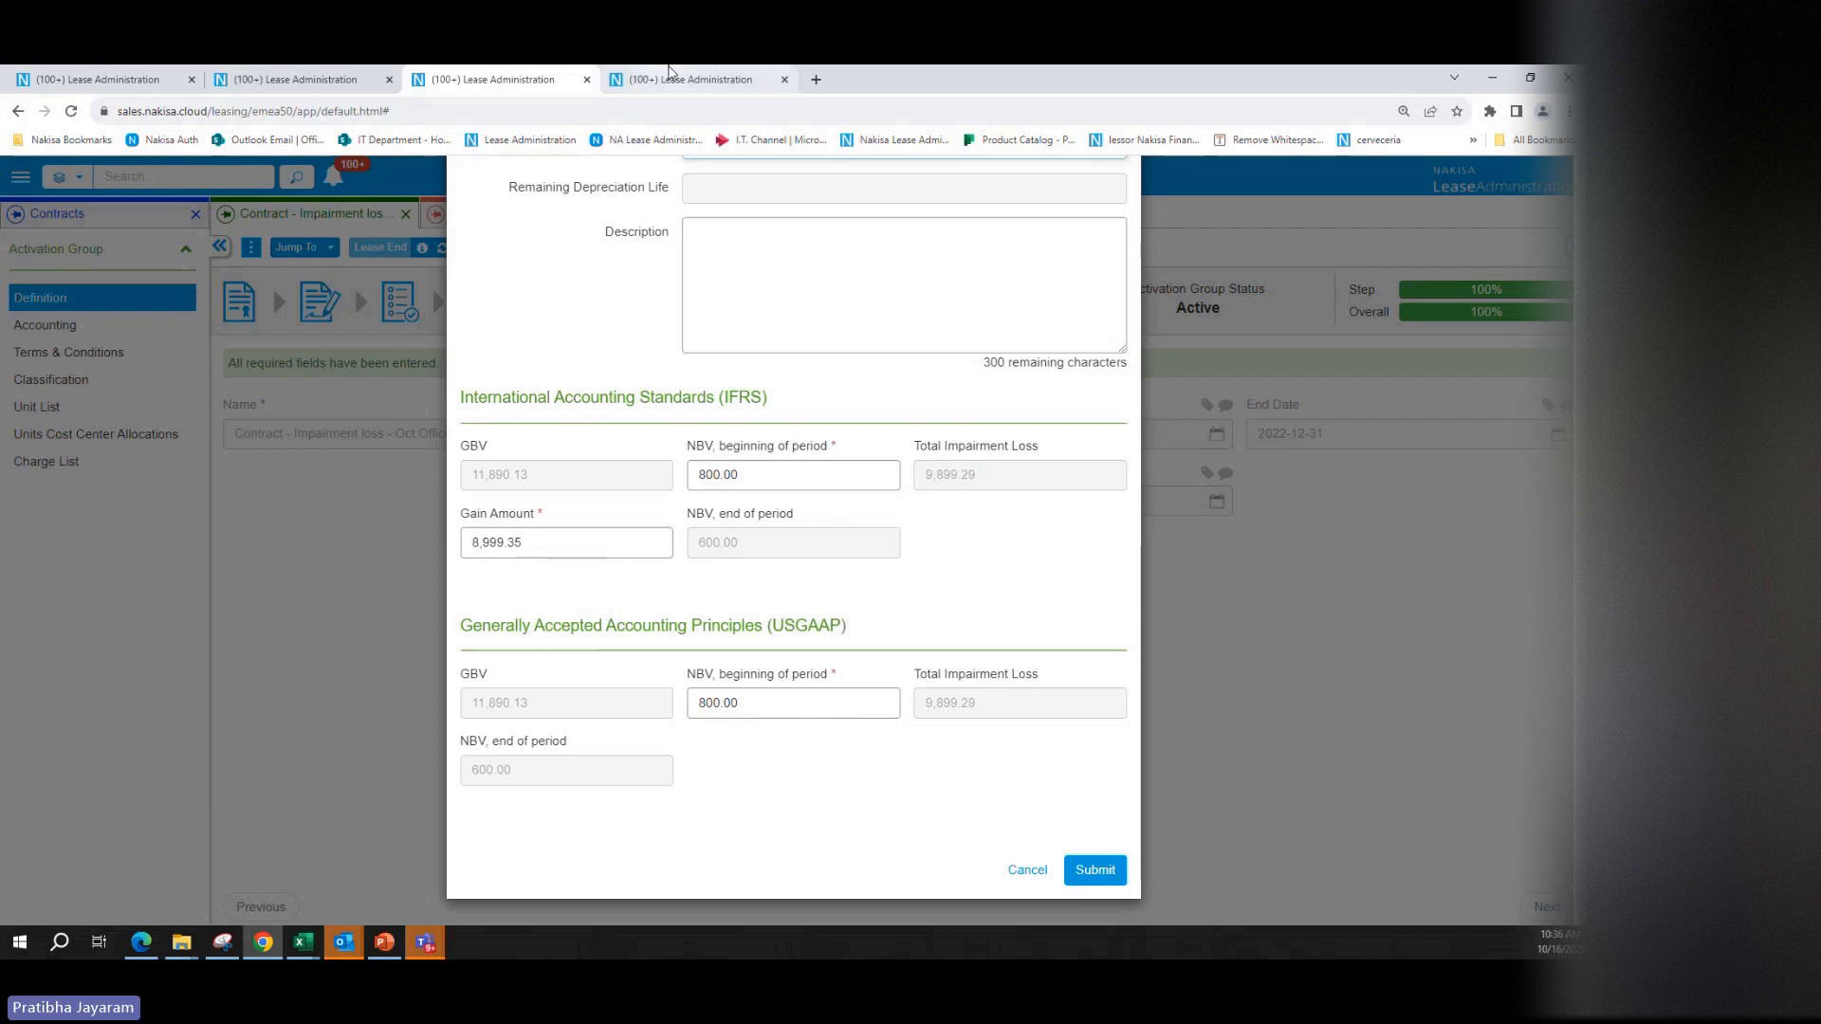
pyautogui.click(252, 247)
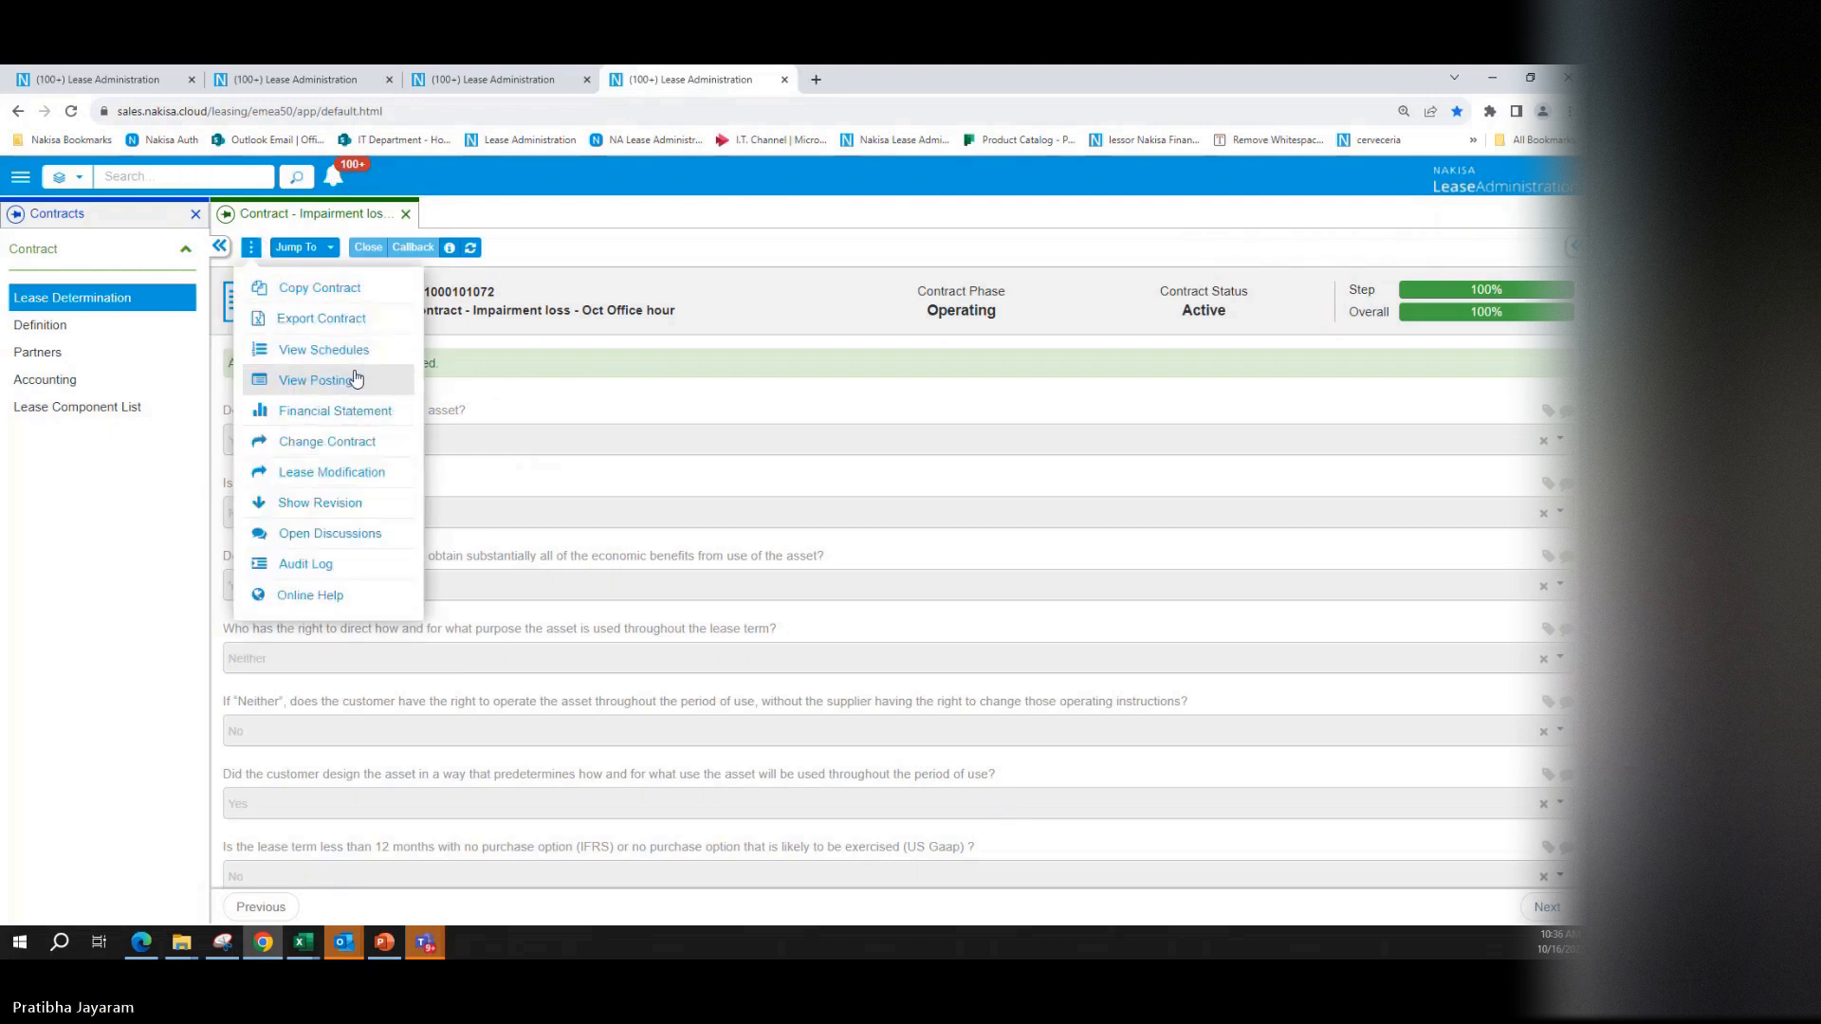
pyautogui.click(357, 351)
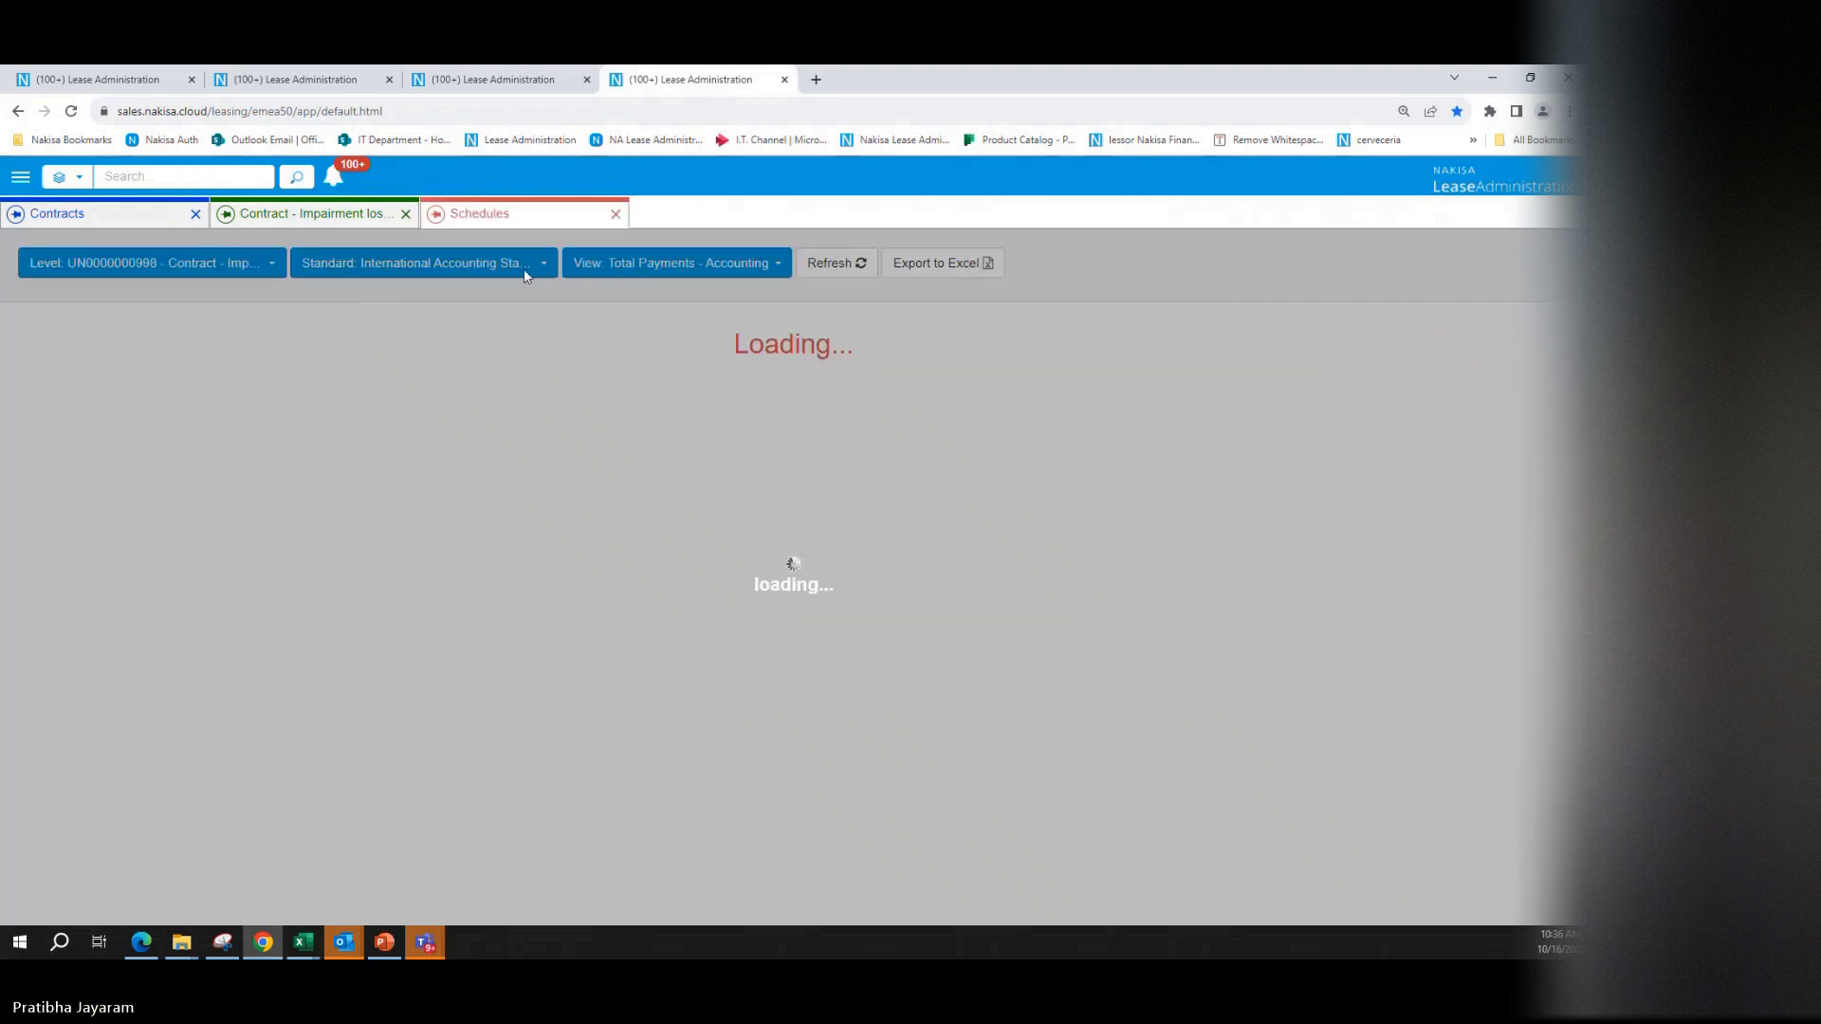
pyautogui.click(621, 266)
pyautogui.click(621, 461)
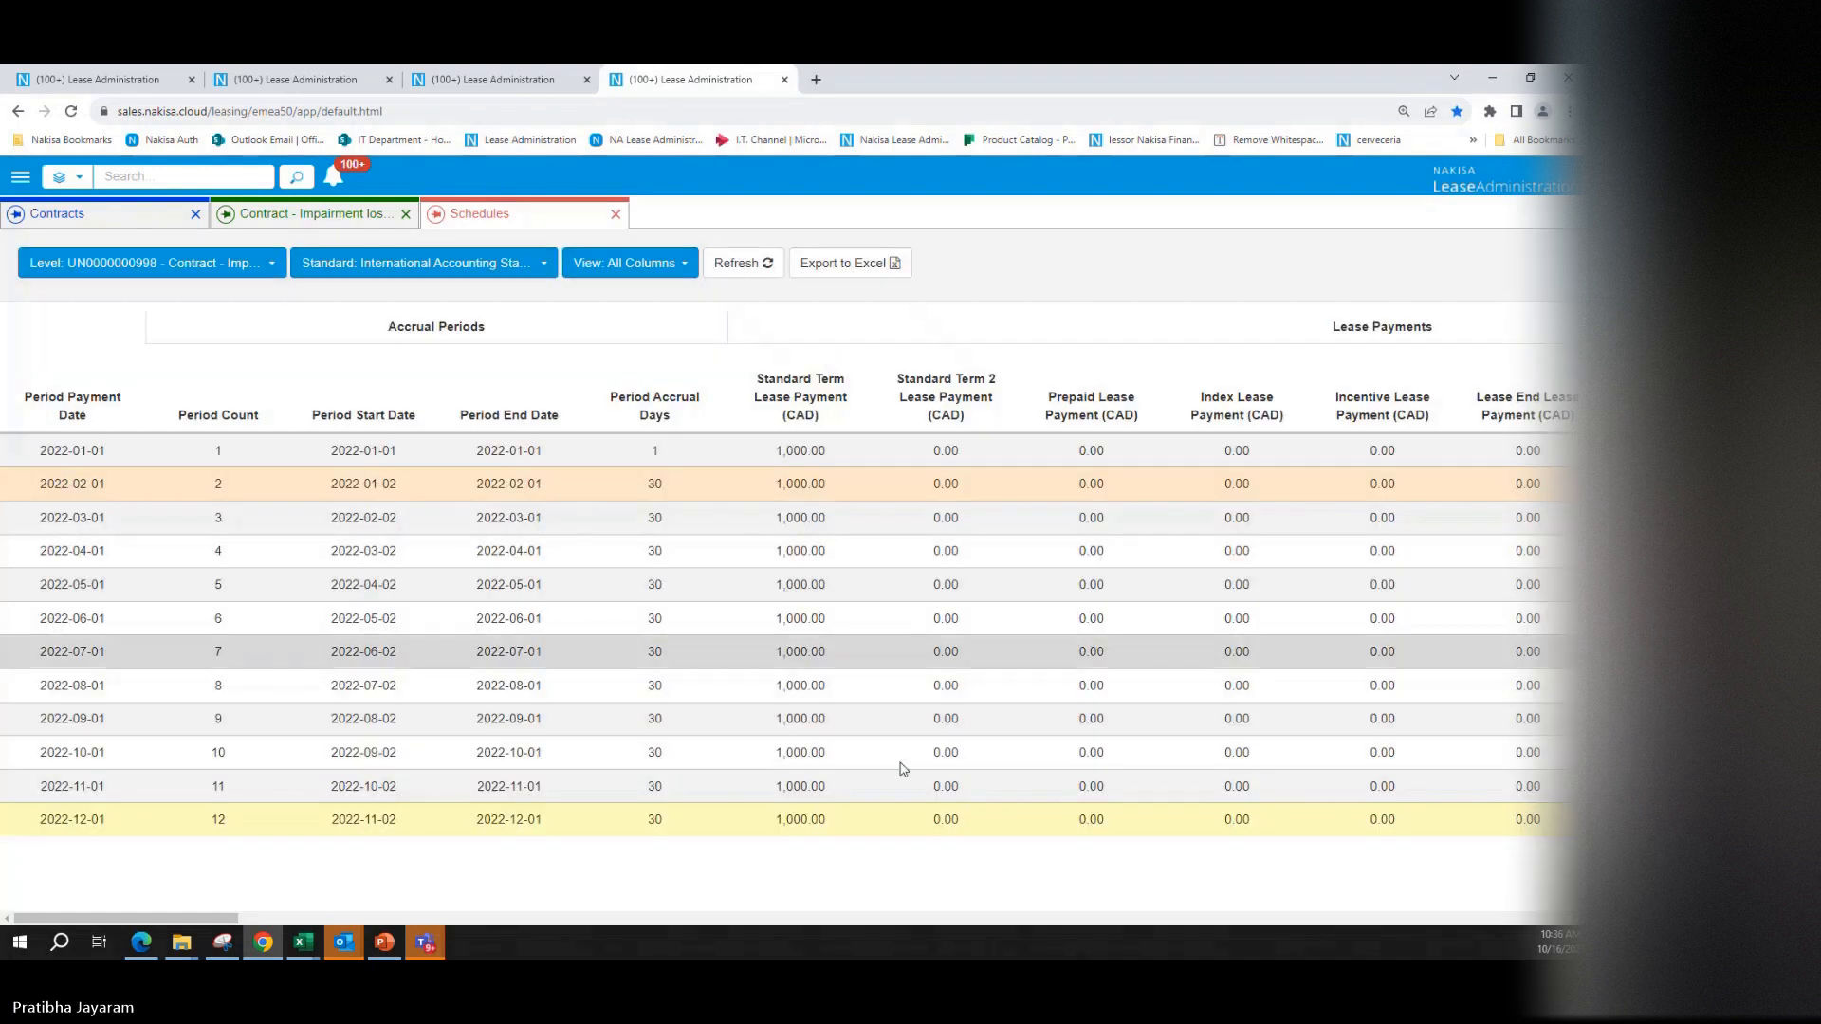
pyautogui.moveTo(221, 918); pyautogui.dragTo(1443, 897)
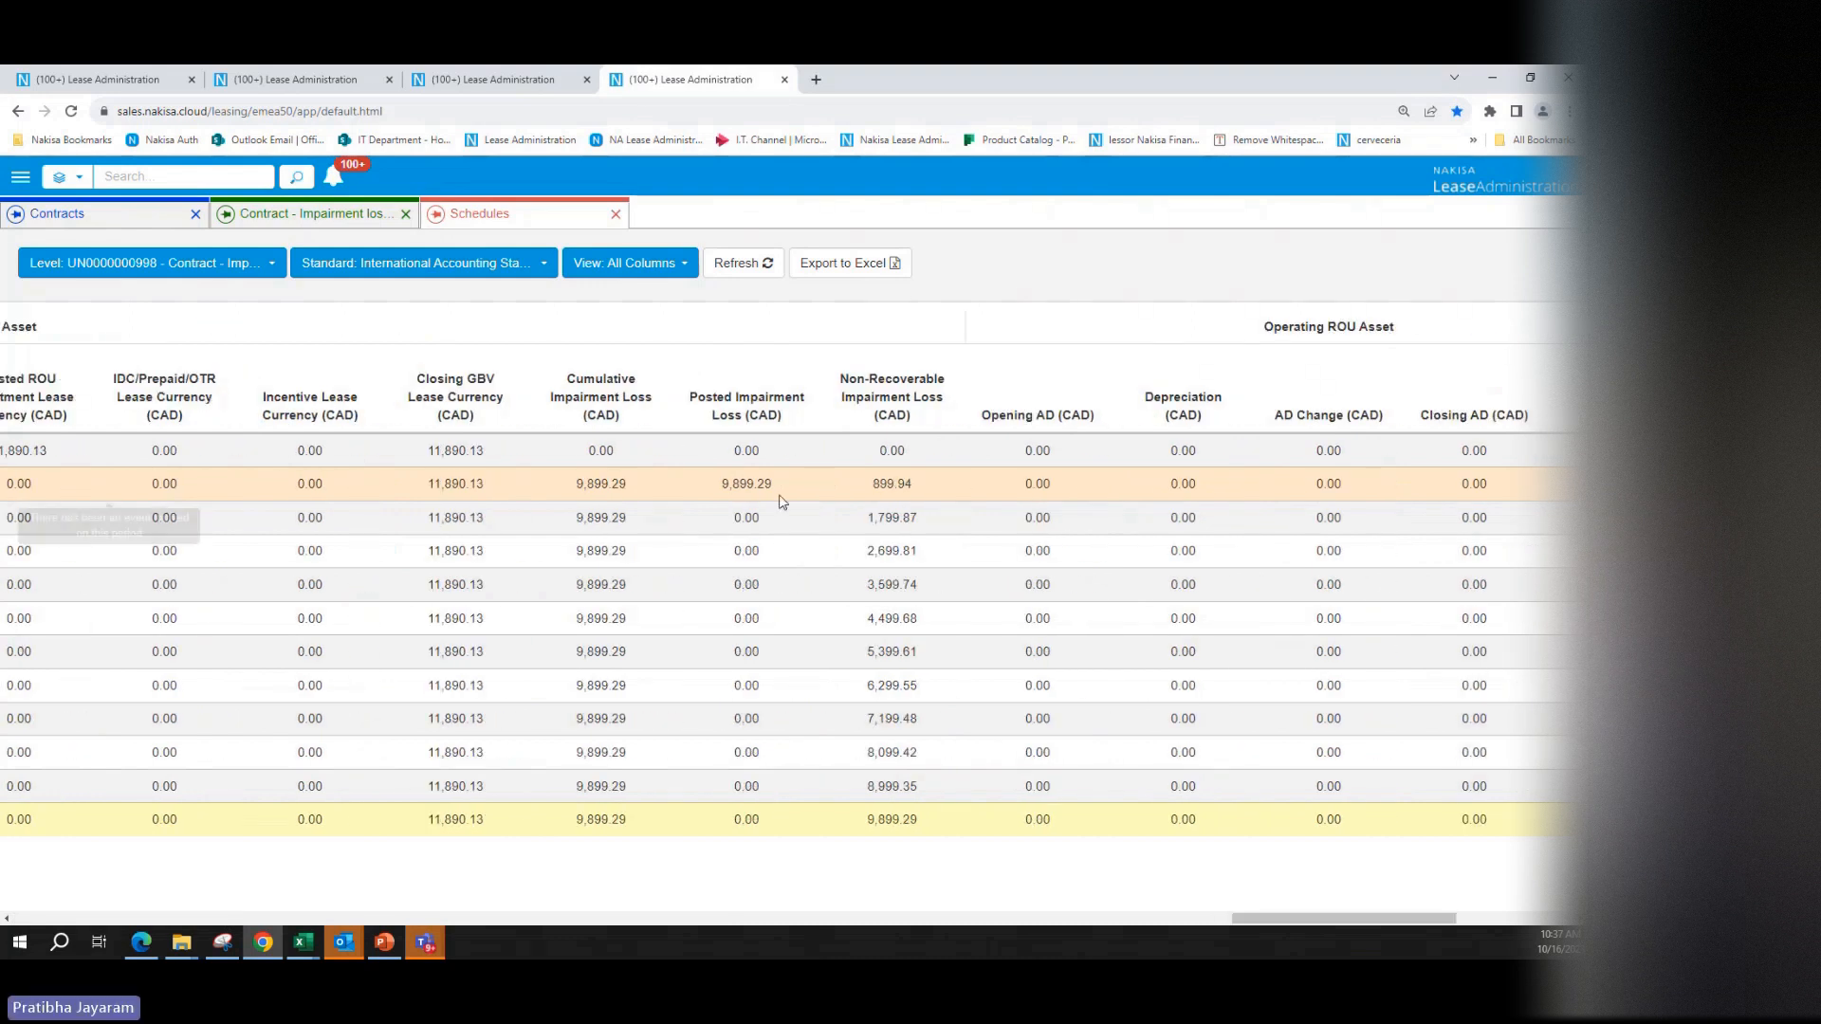
pyautogui.moveTo(718, 494); pyautogui.dragTo(774, 497)
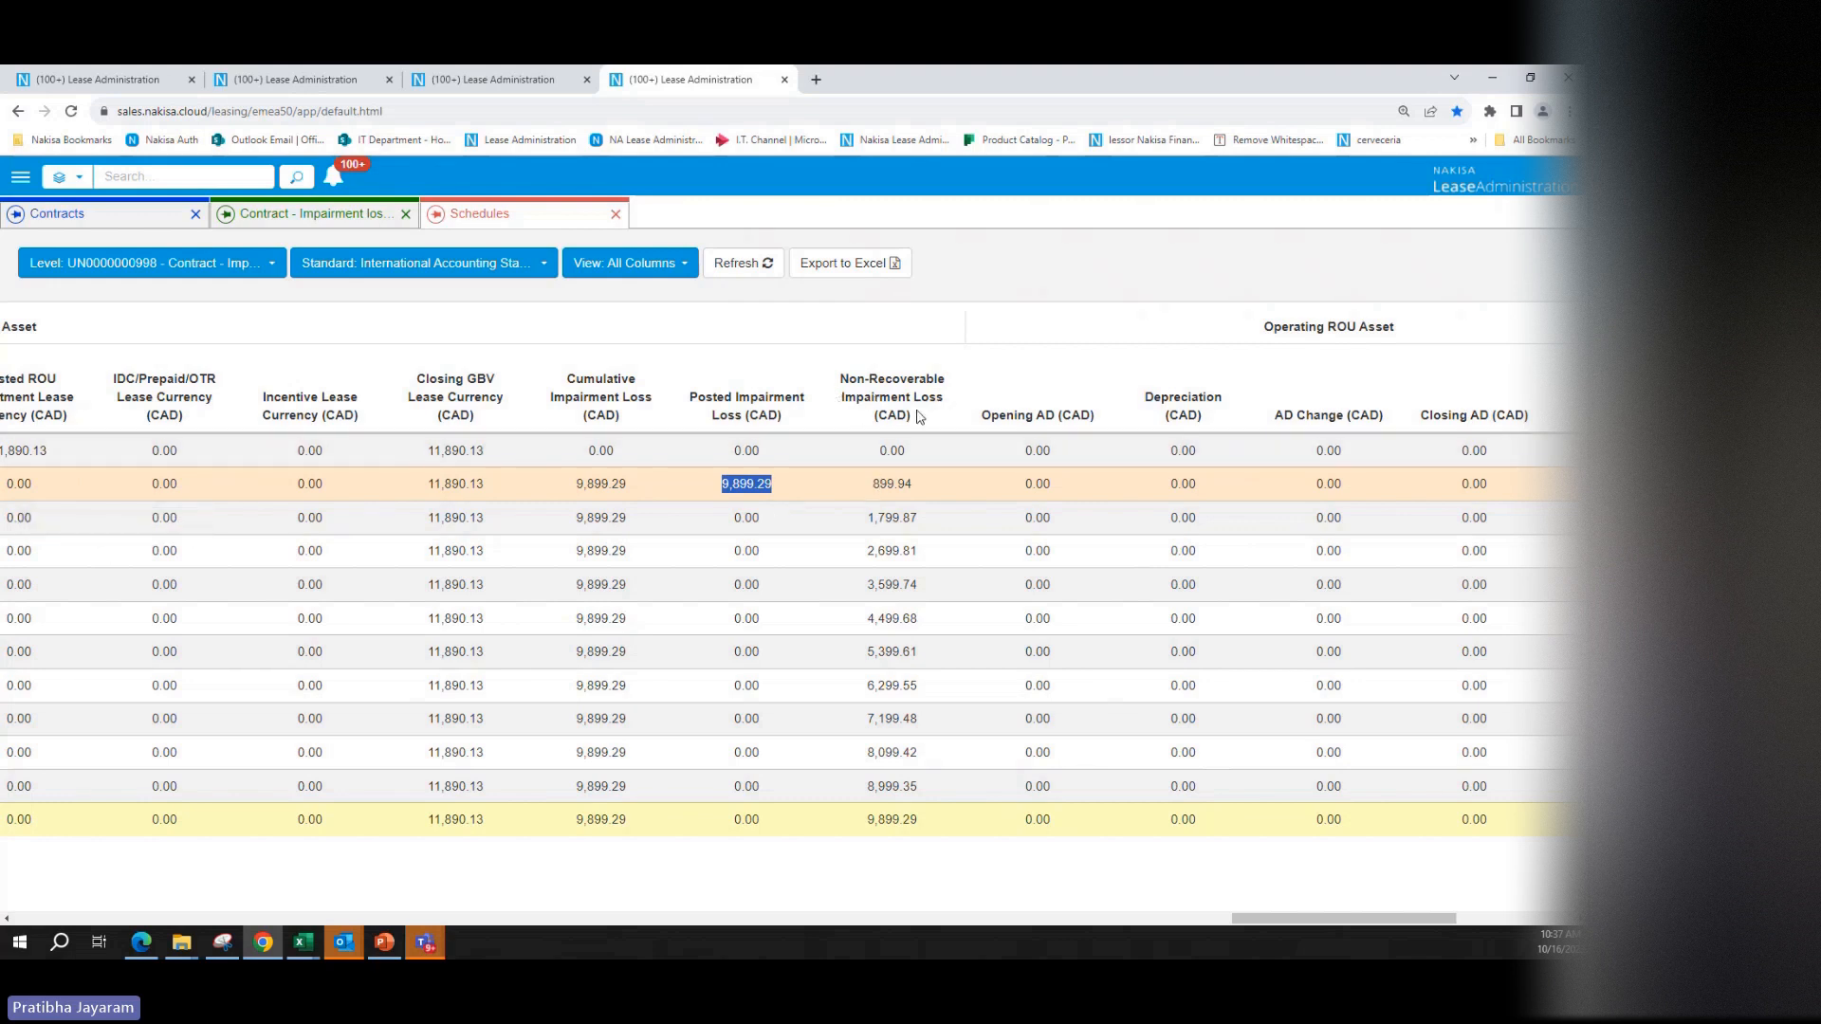
pyautogui.moveTo(870, 485); pyautogui.dragTo(925, 494)
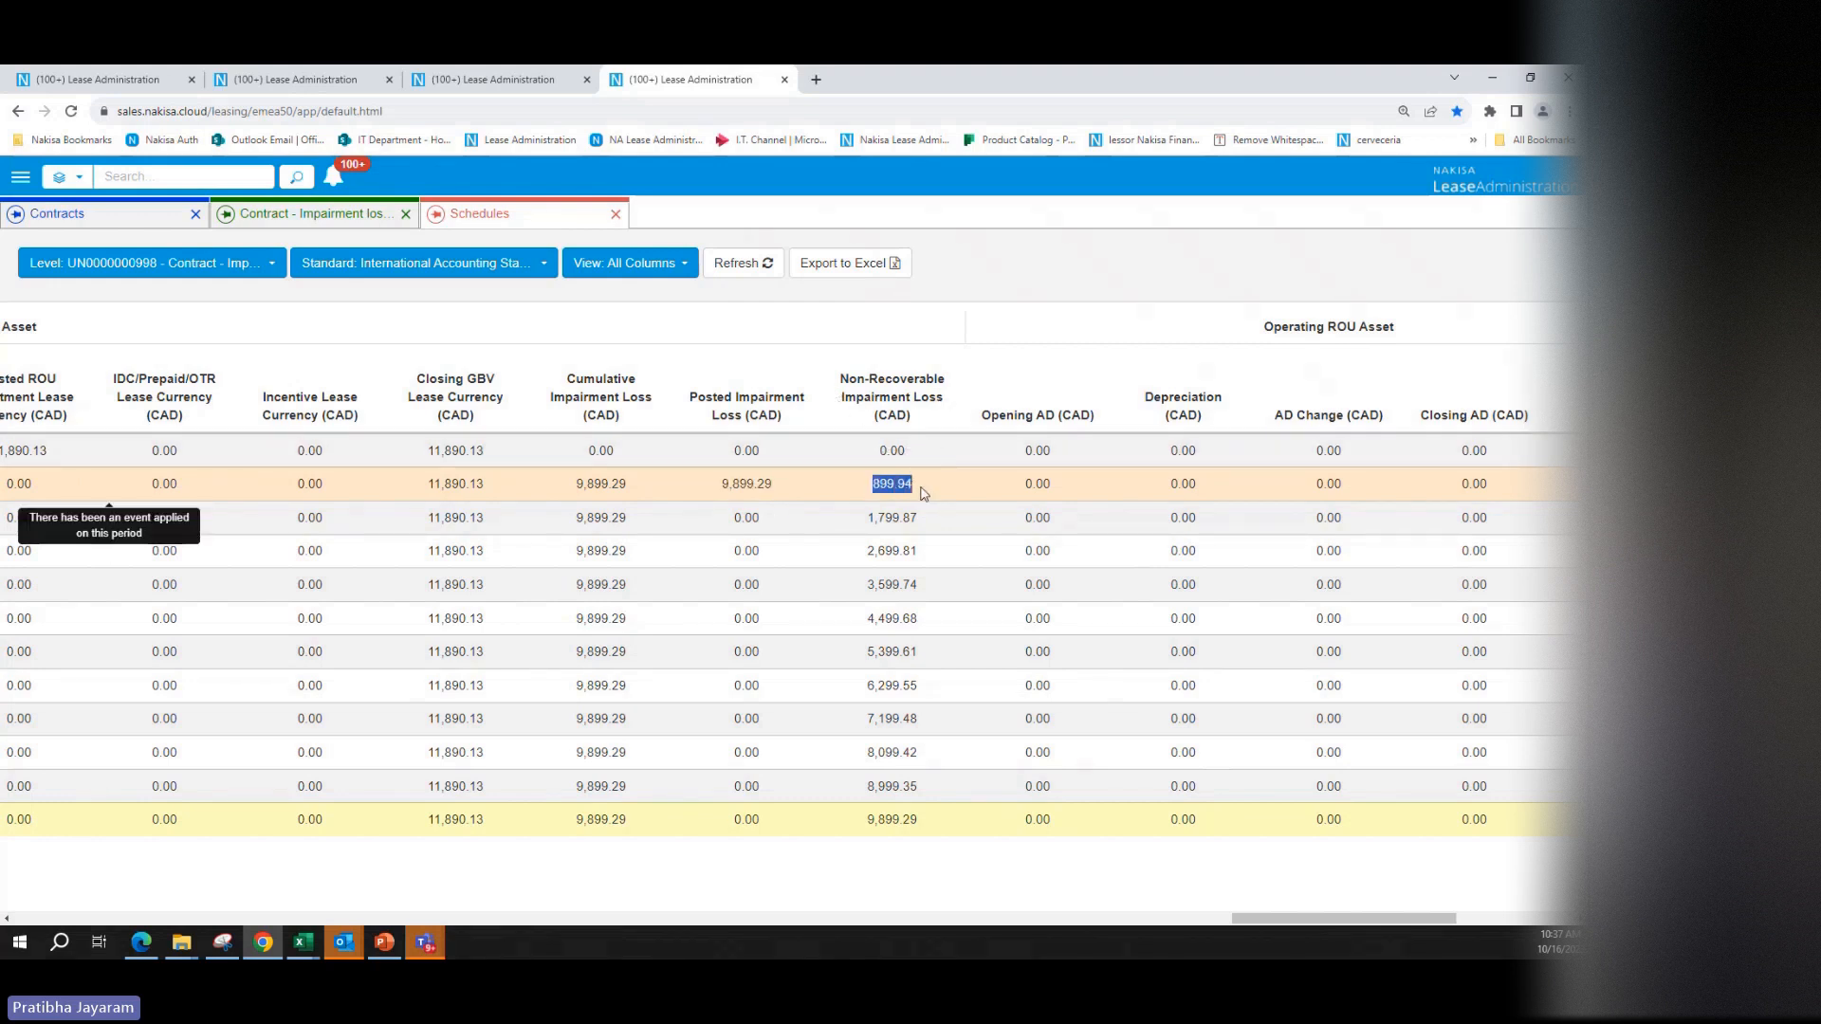
# Step: Submit the impairment with the proposed gain amount, and check the Impairment Gain (IAS) term in the draft's Terms & Conditions
pyautogui.click(493, 79)
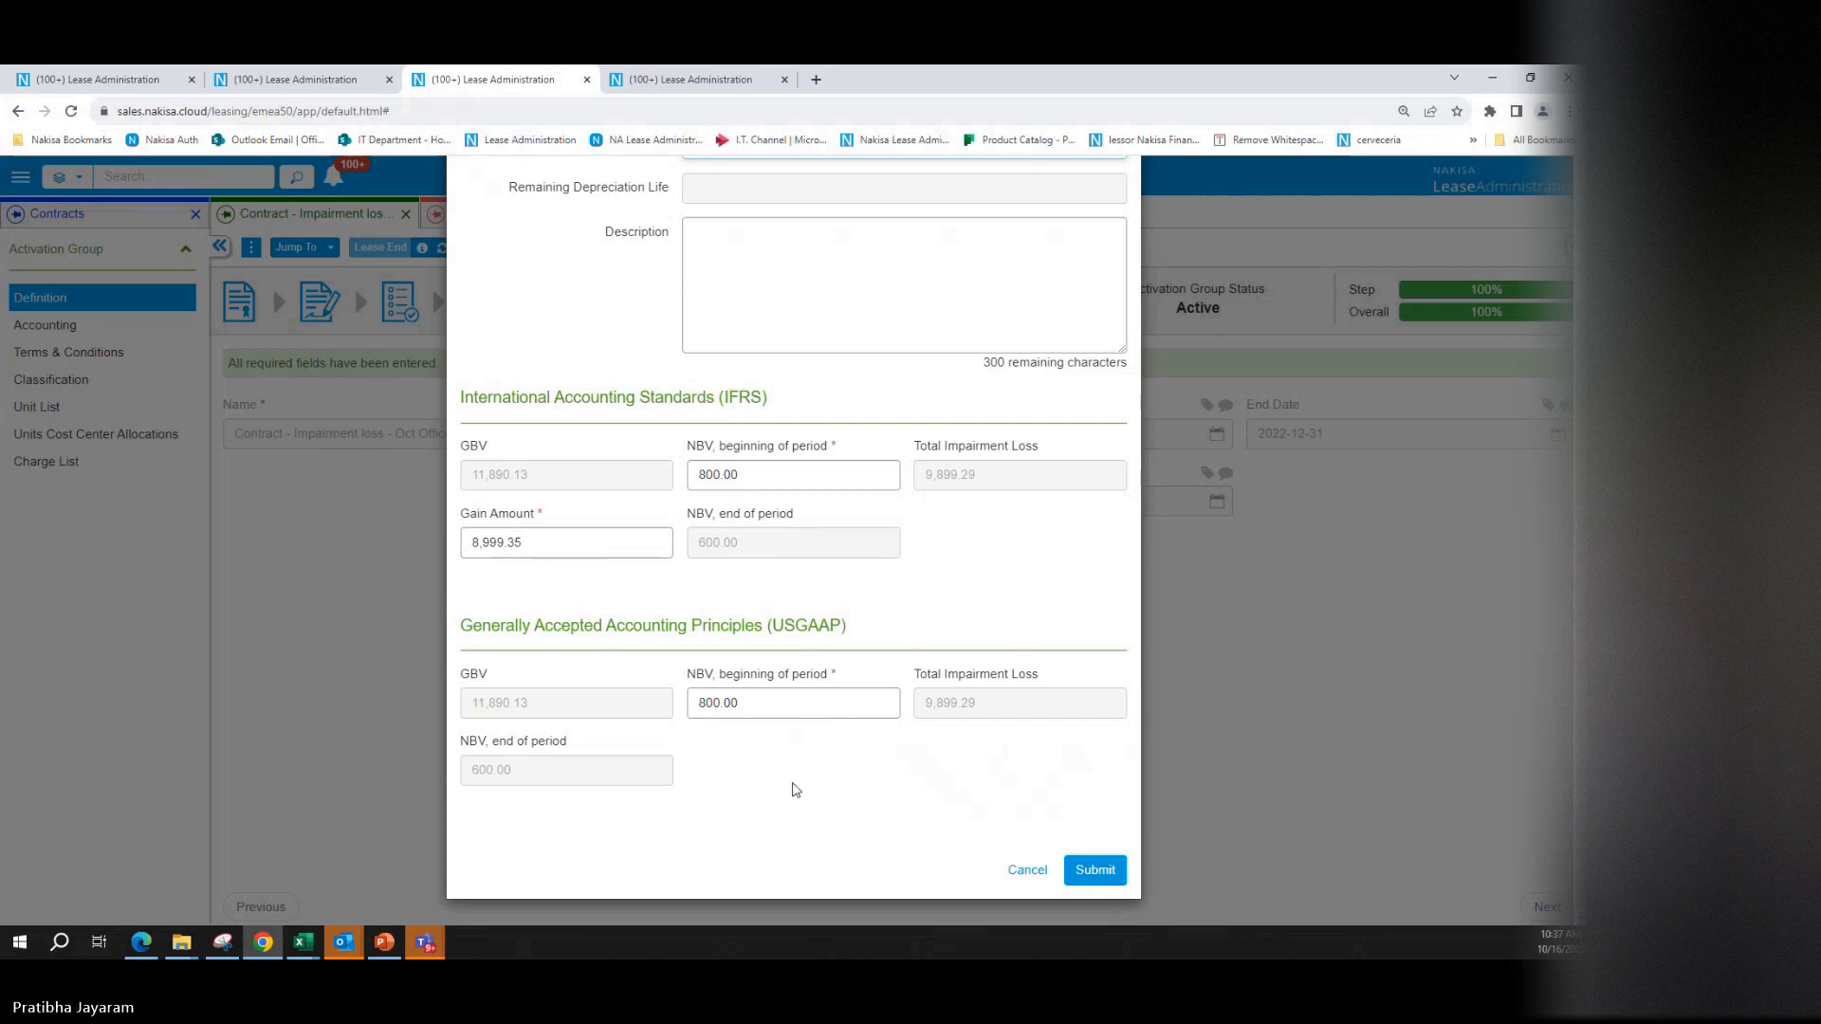
pyautogui.click(1093, 871)
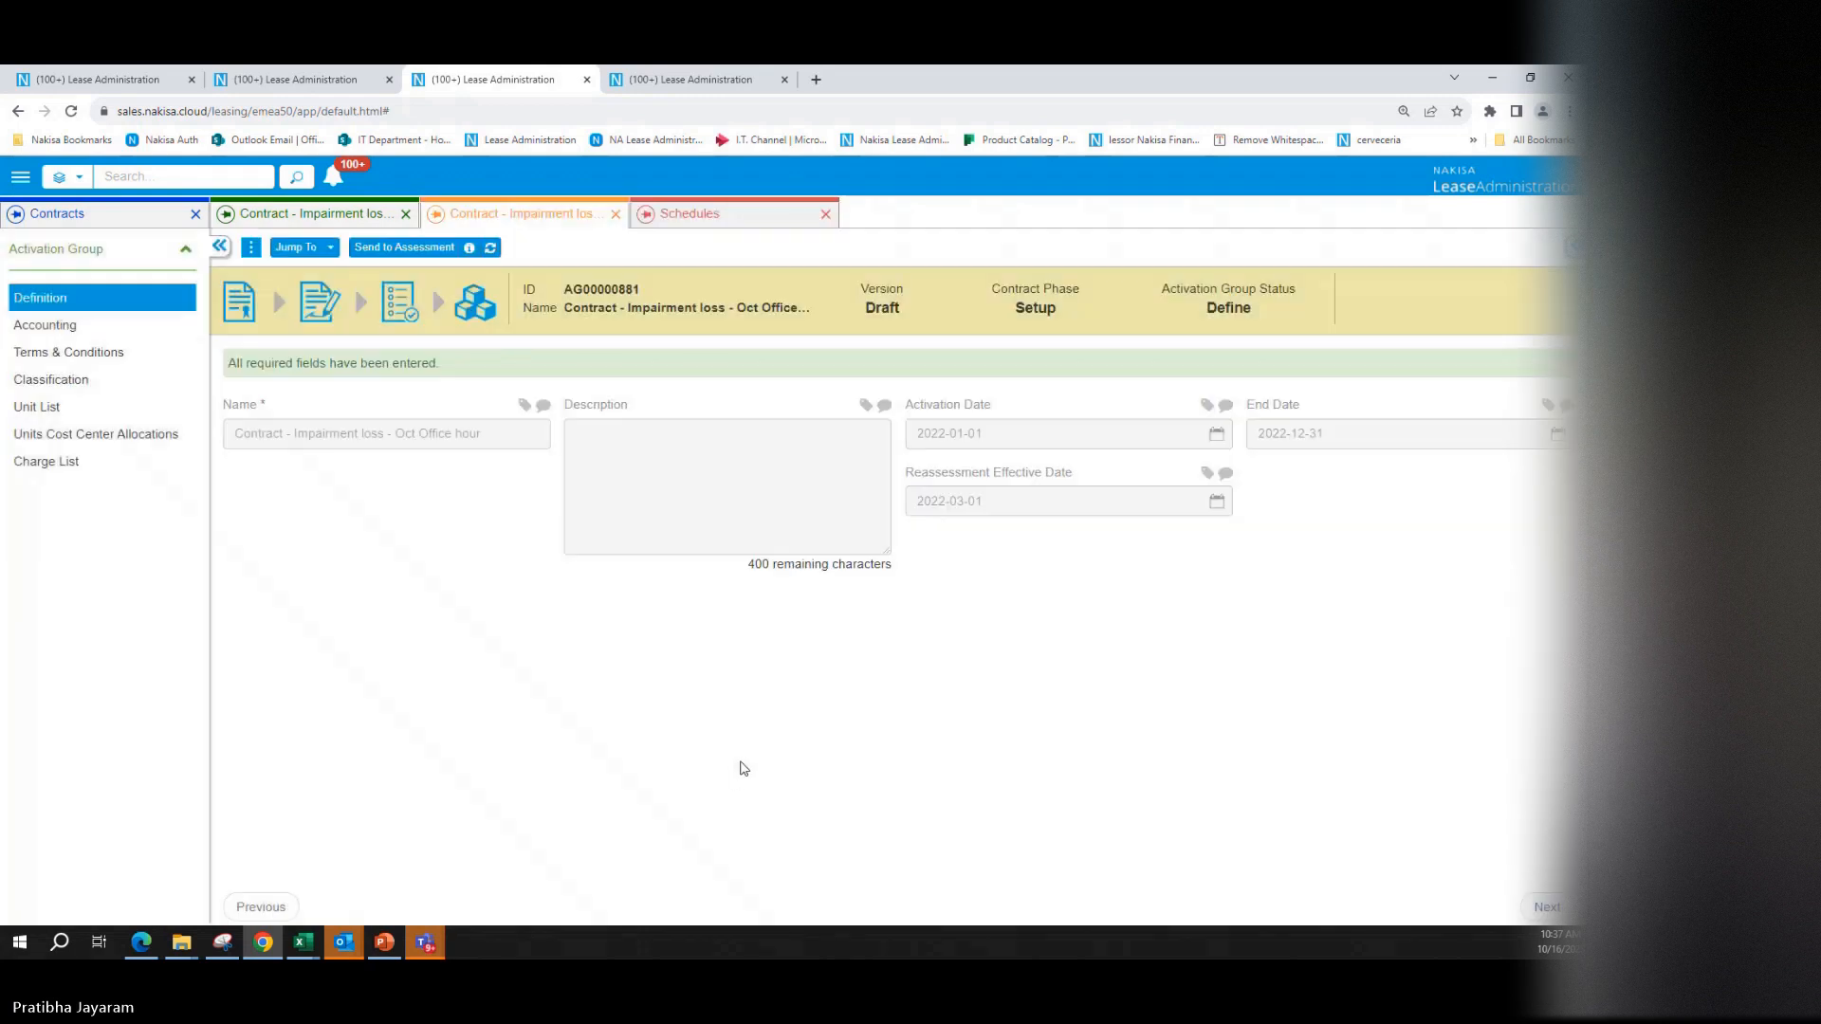
pyautogui.click(114, 353)
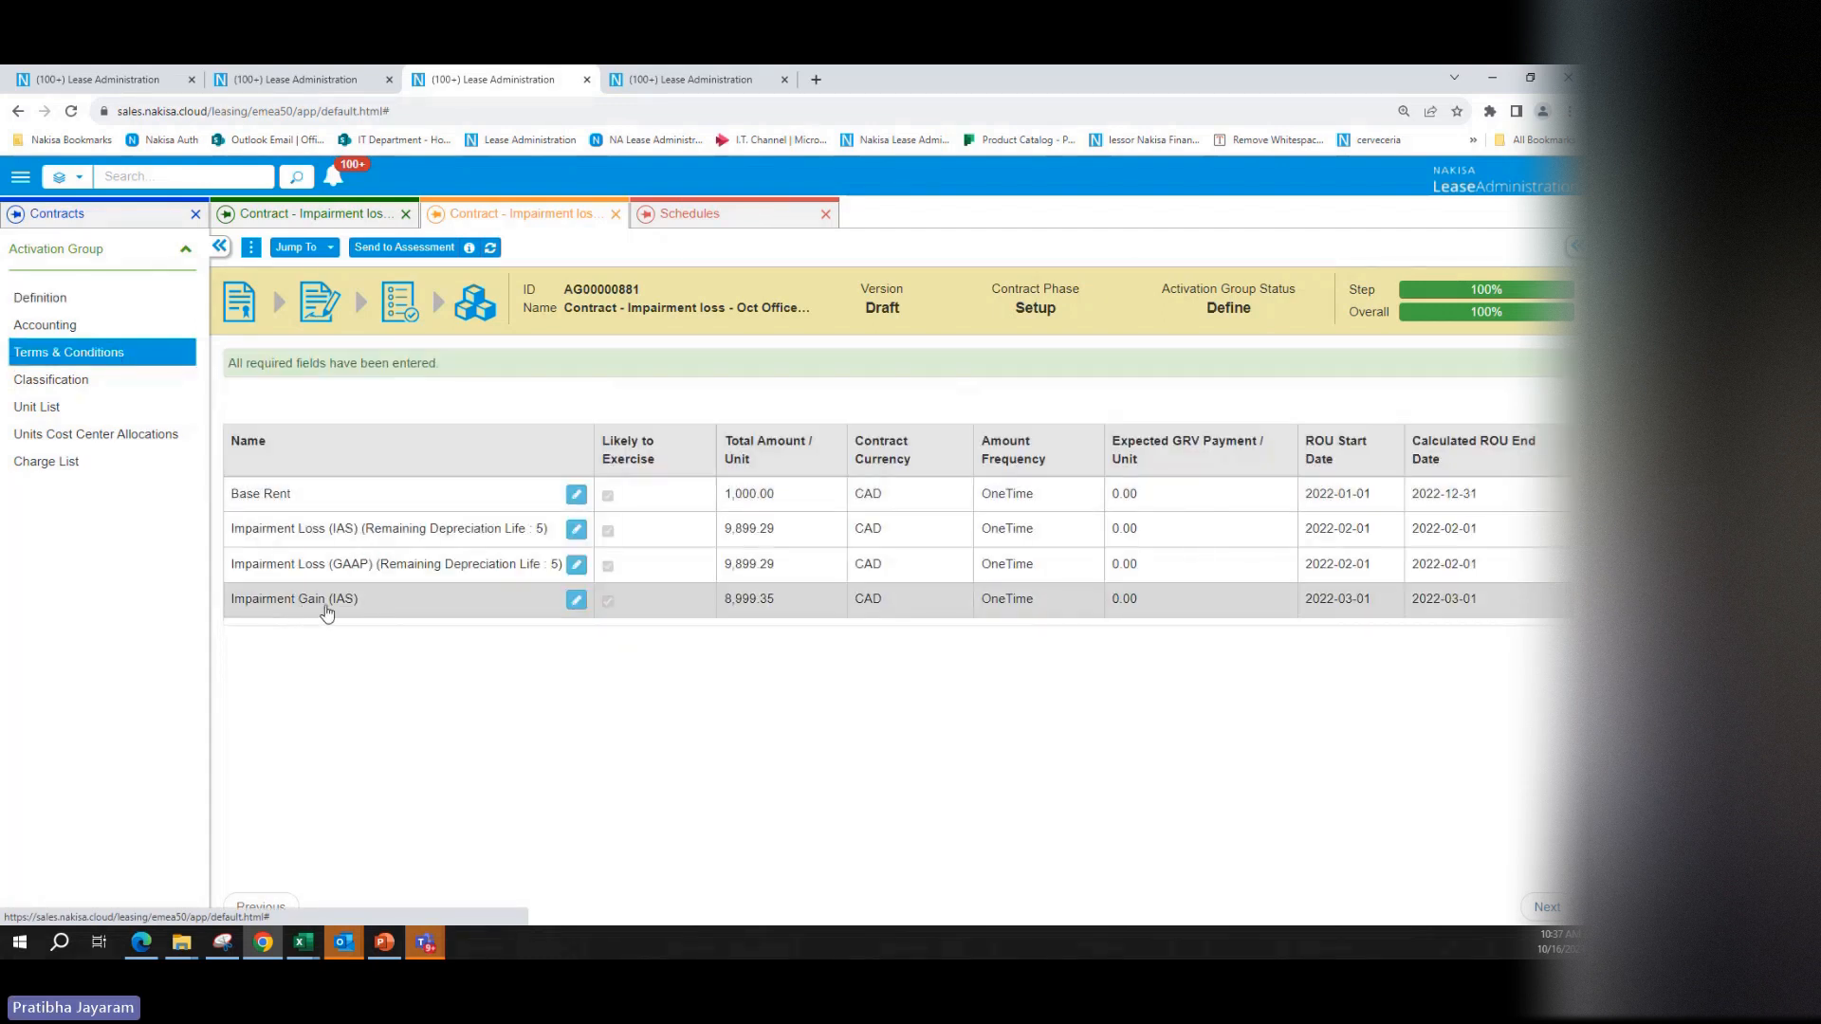
pyautogui.moveTo(724, 603); pyautogui.dragTo(780, 612)
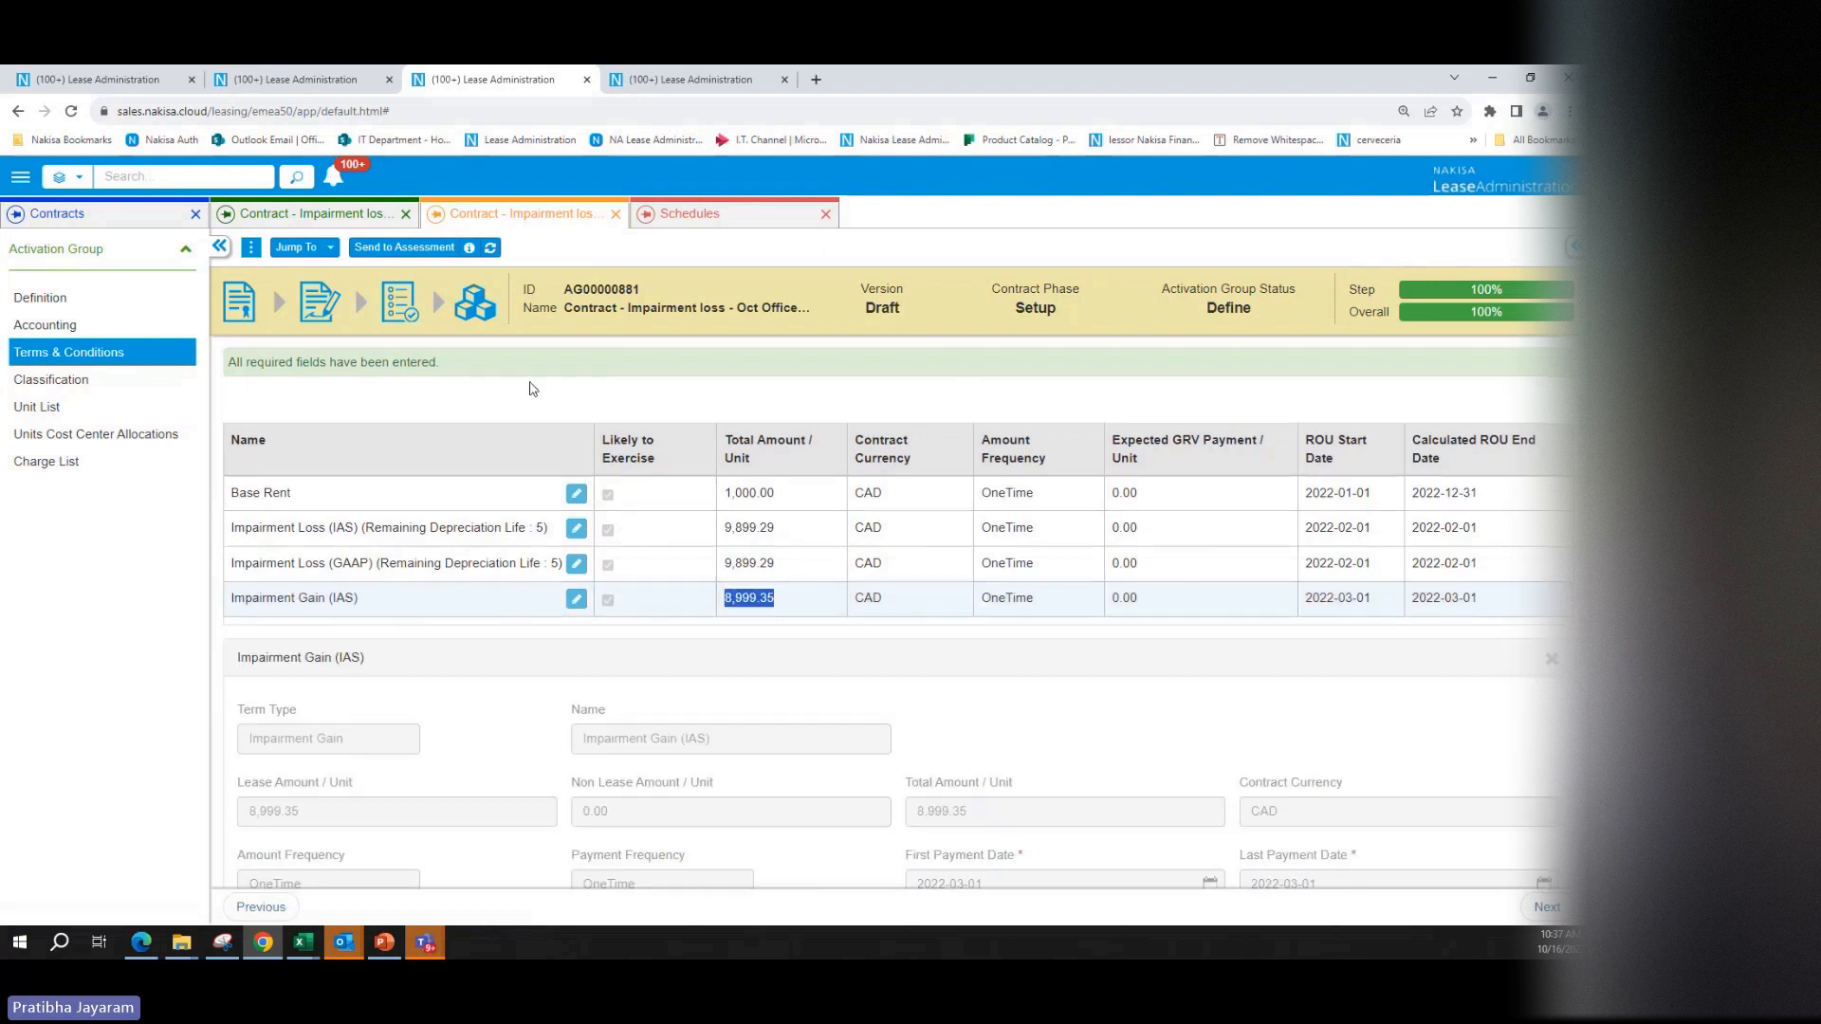
# Step: Send the draft activation group to assessment with the proposed dates, and open its schedules in the All Columns view
pyautogui.click(389, 249)
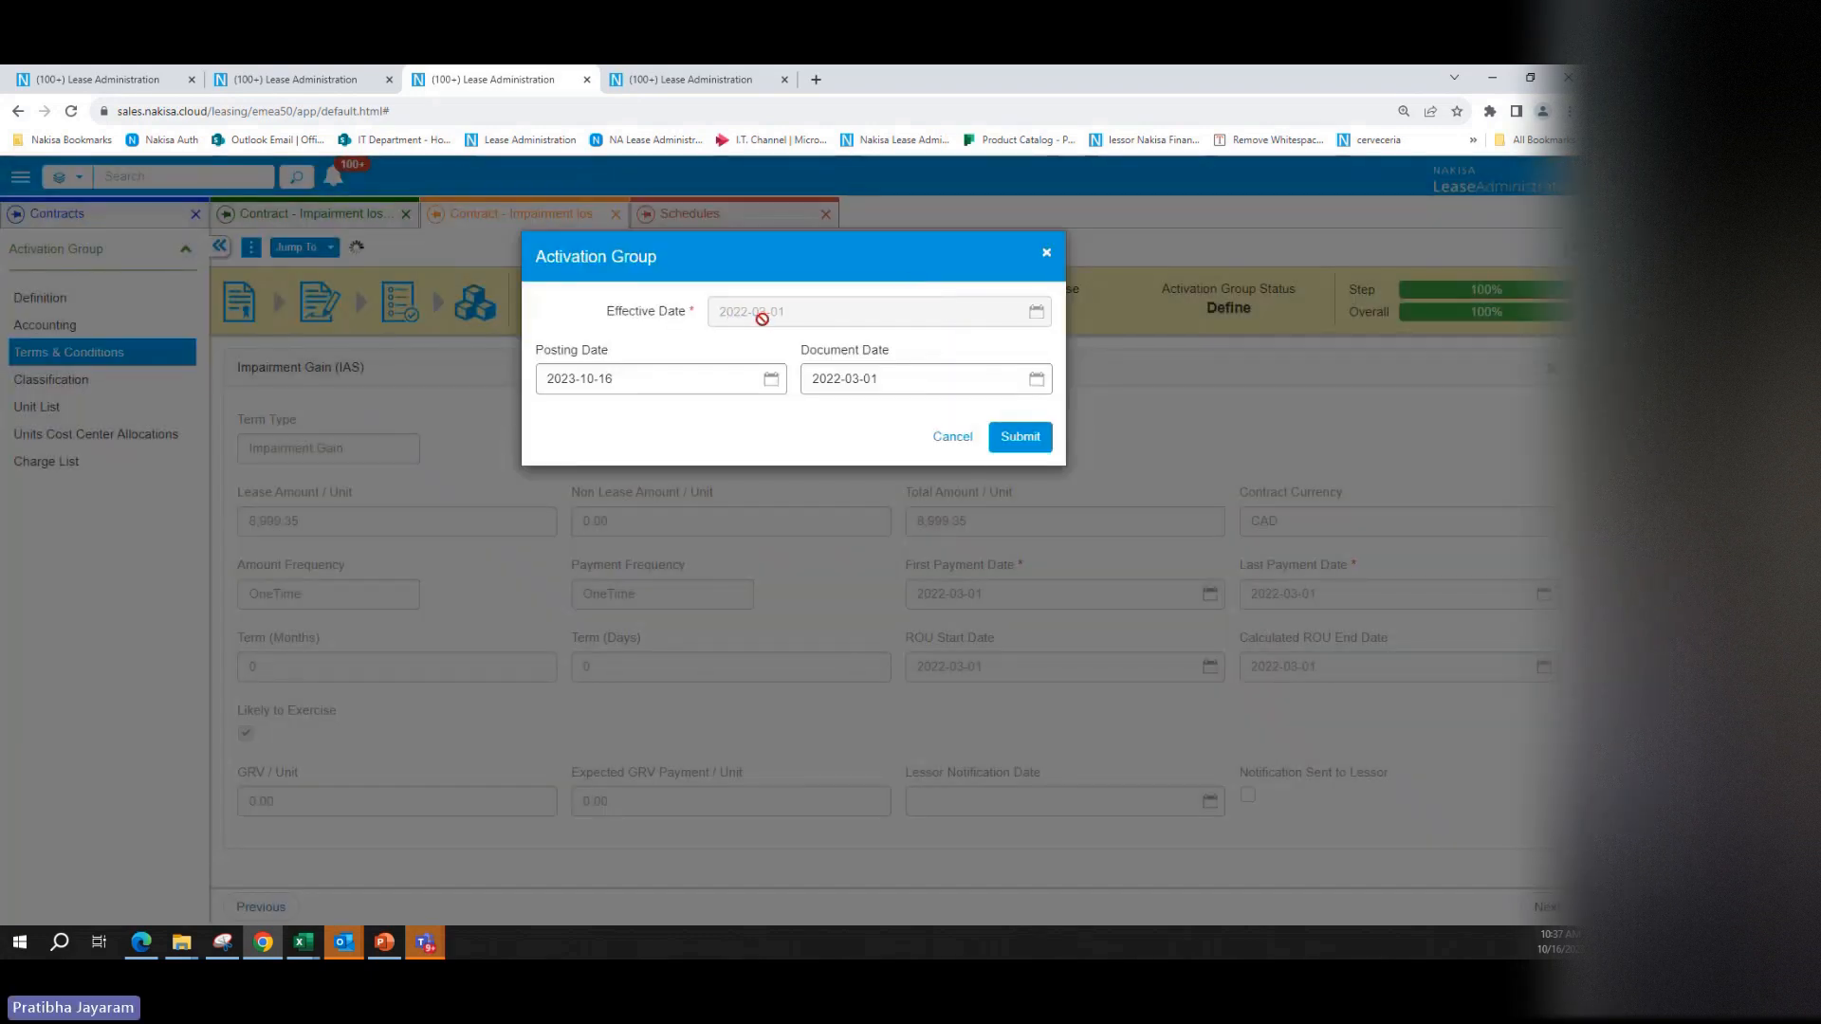
pyautogui.click(1017, 439)
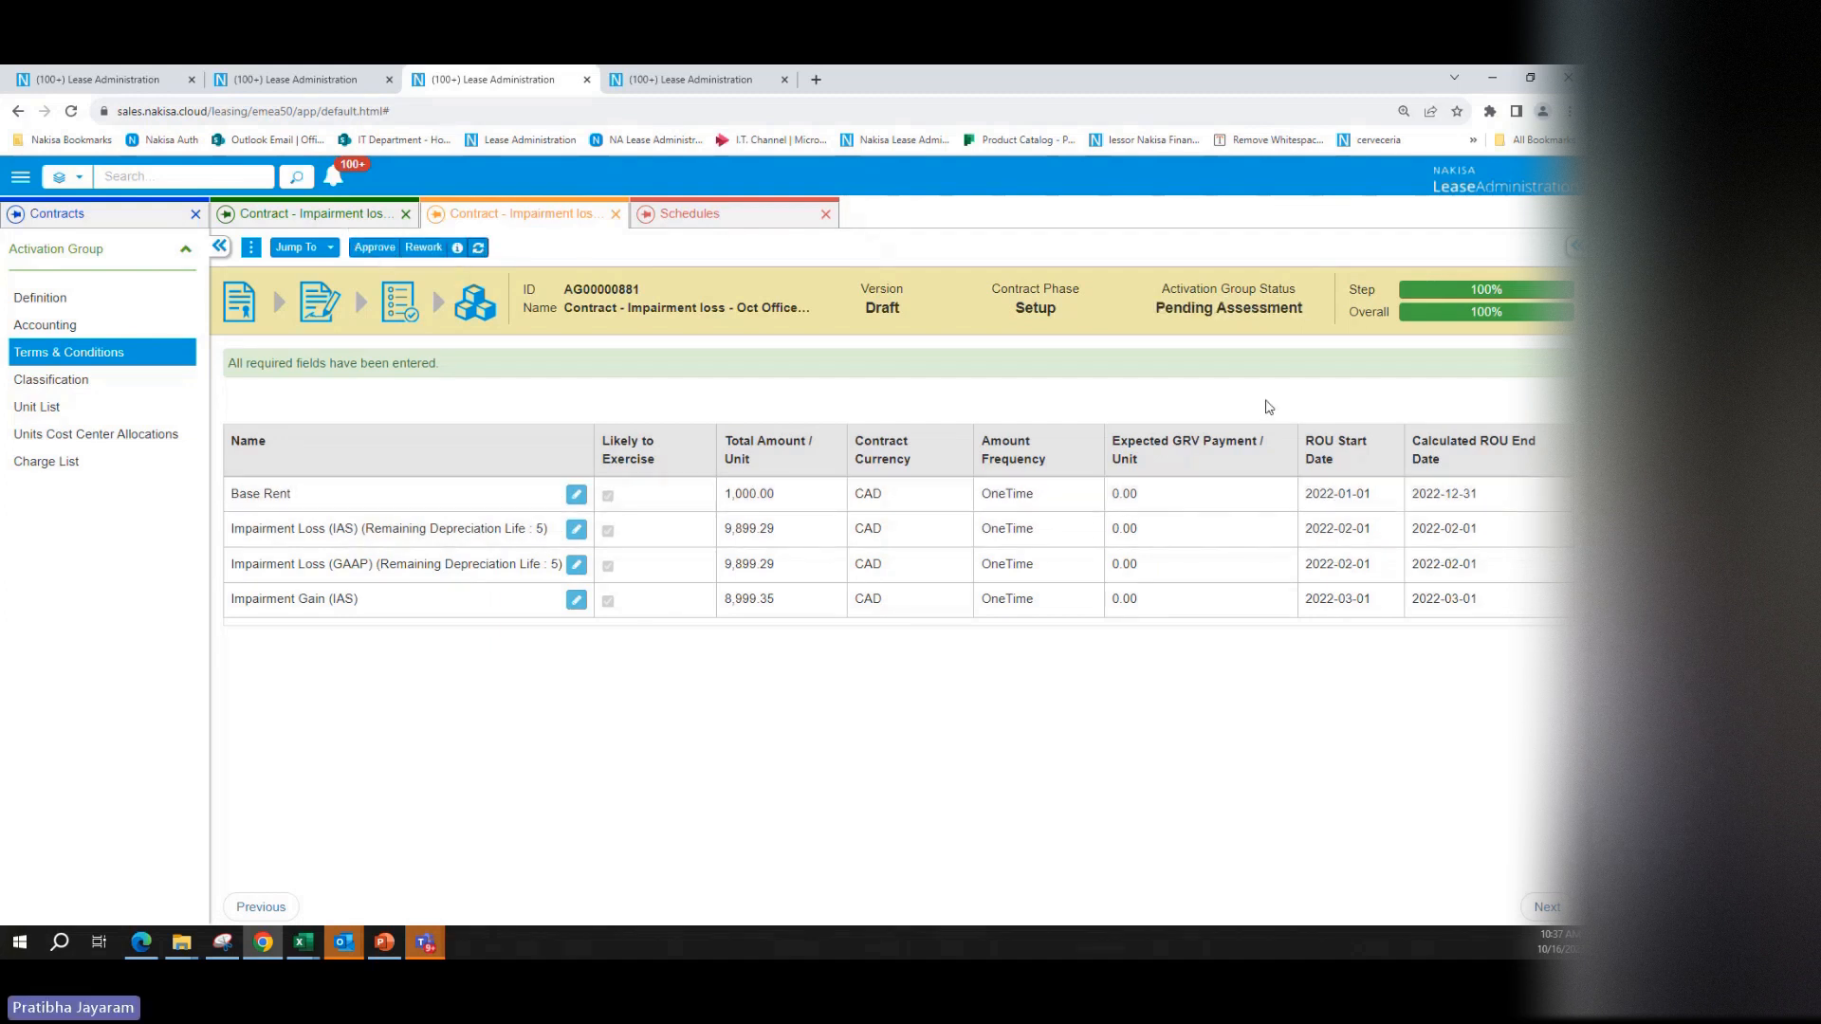
pyautogui.click(252, 250)
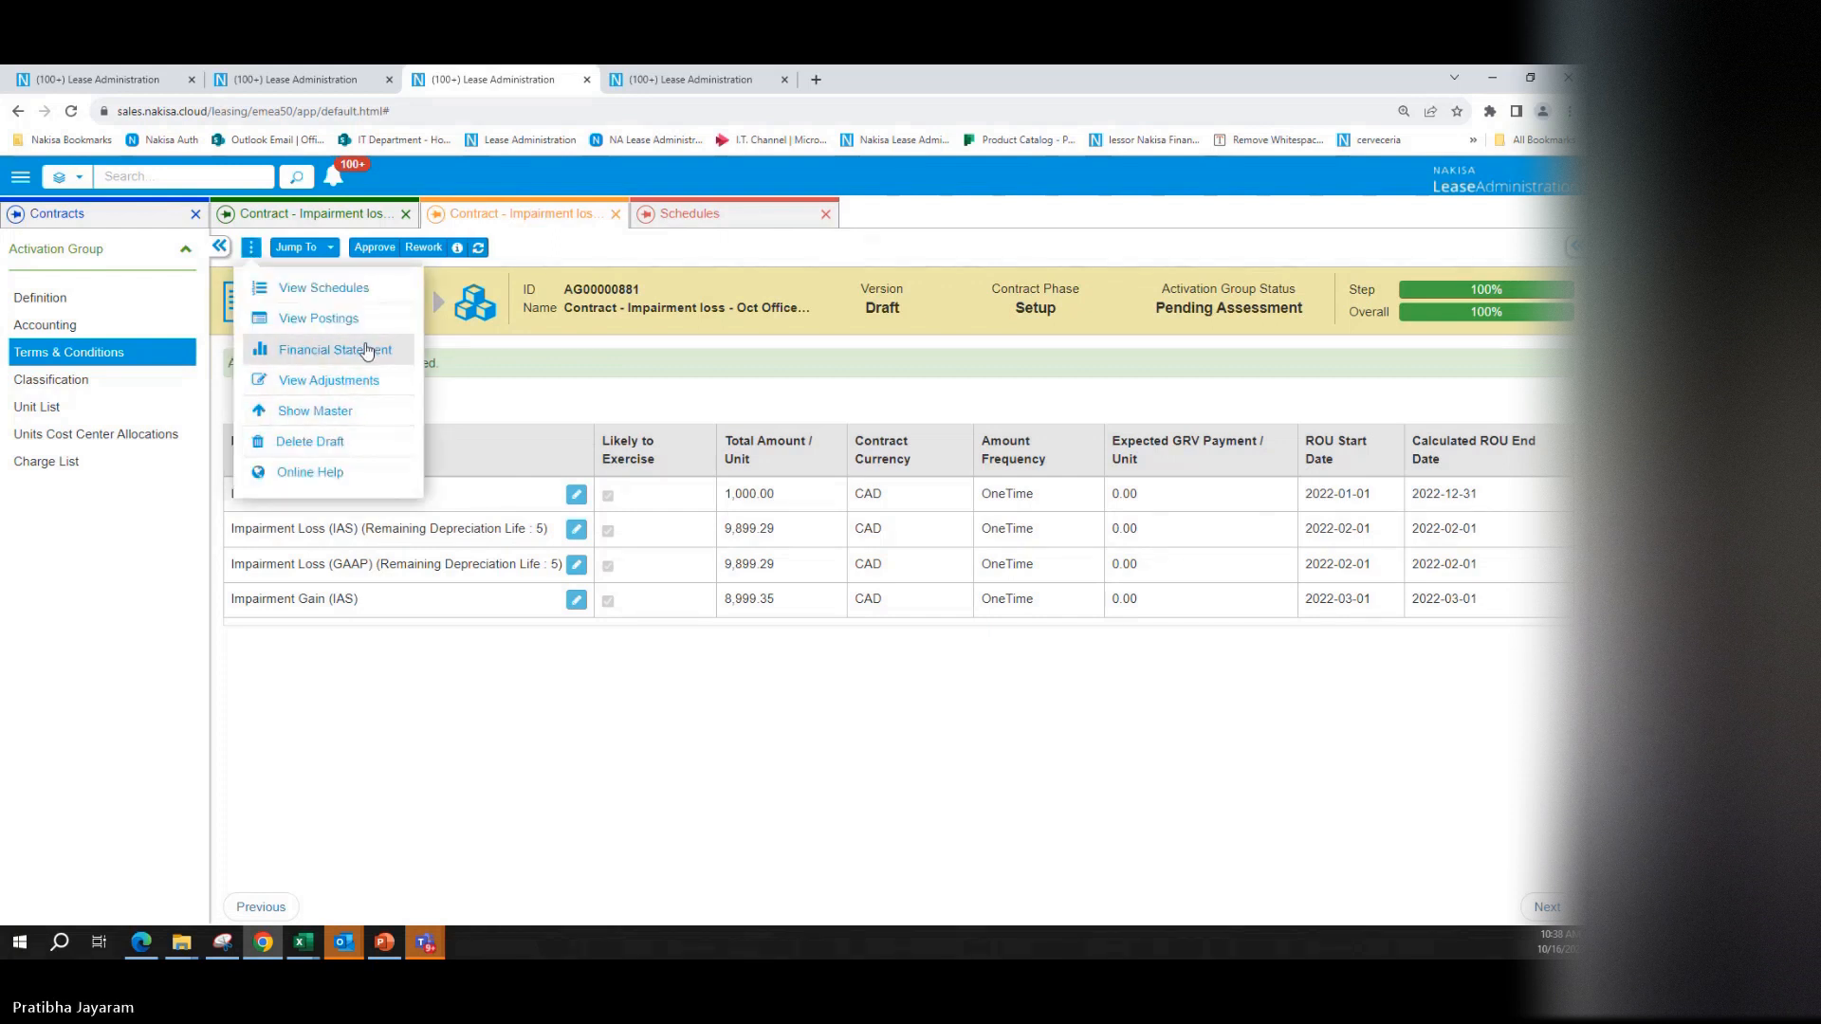
pyautogui.click(359, 290)
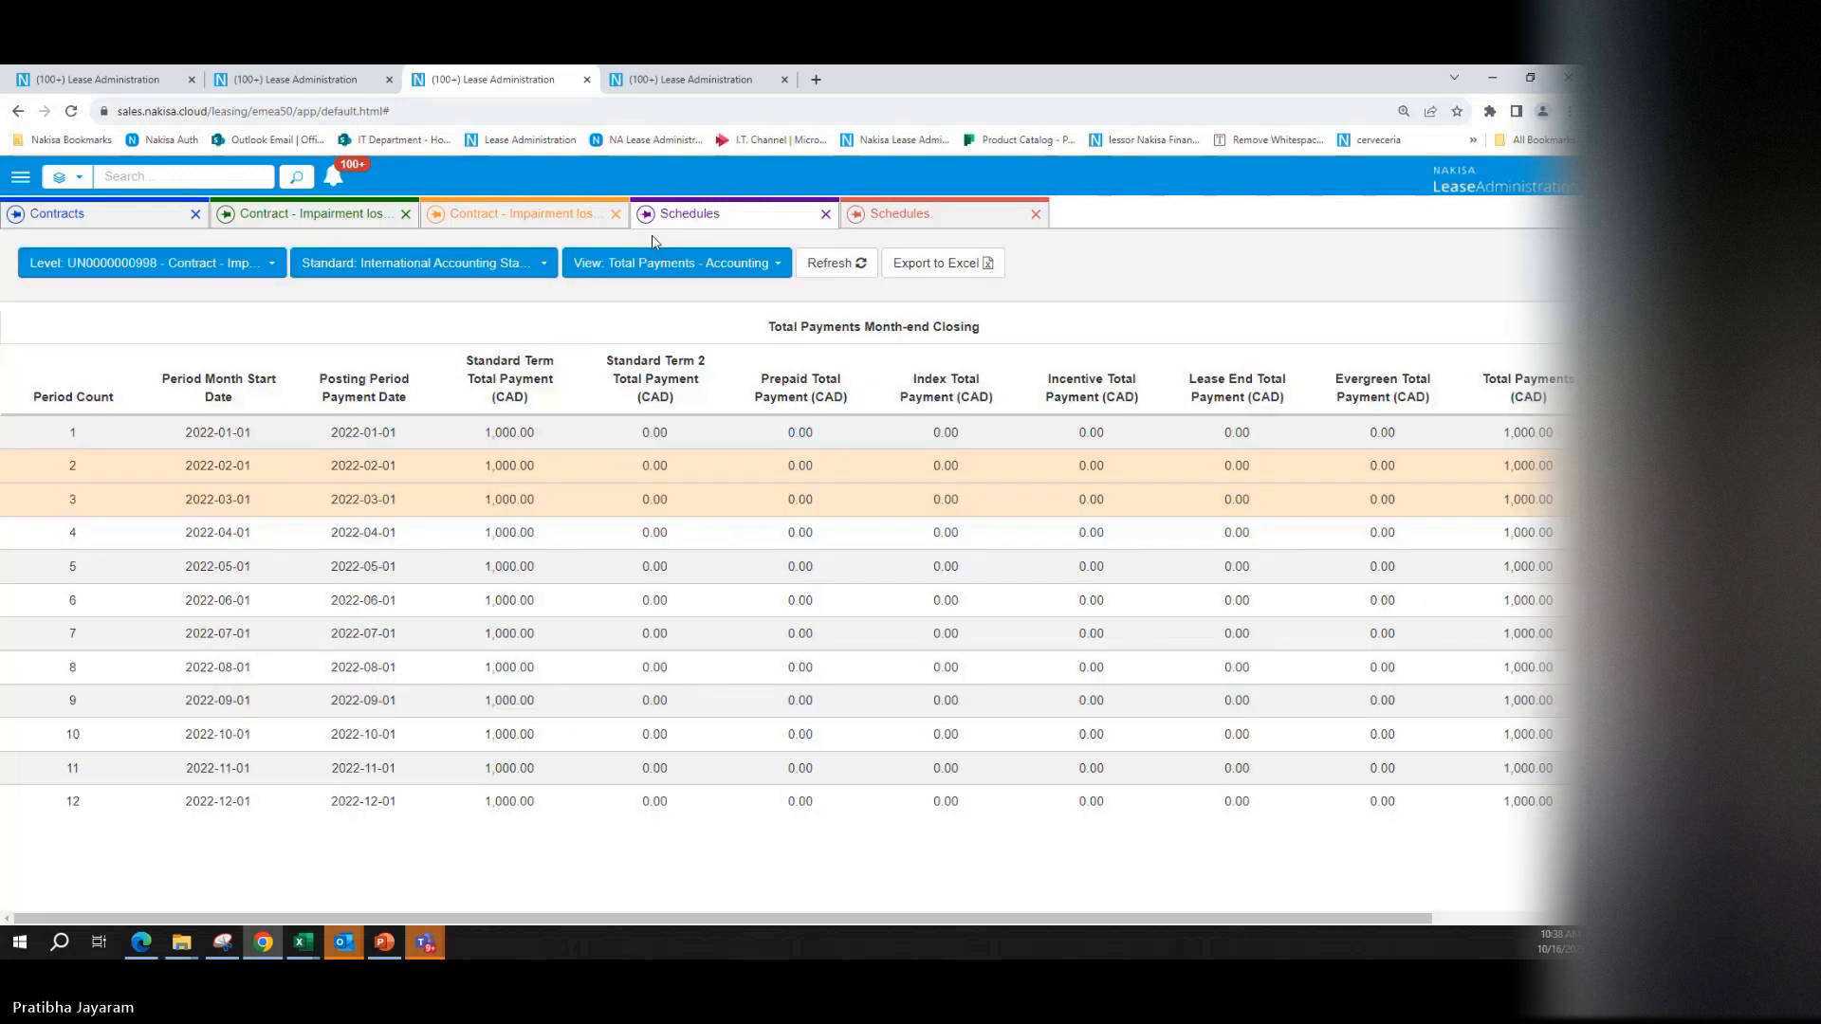
pyautogui.click(673, 262)
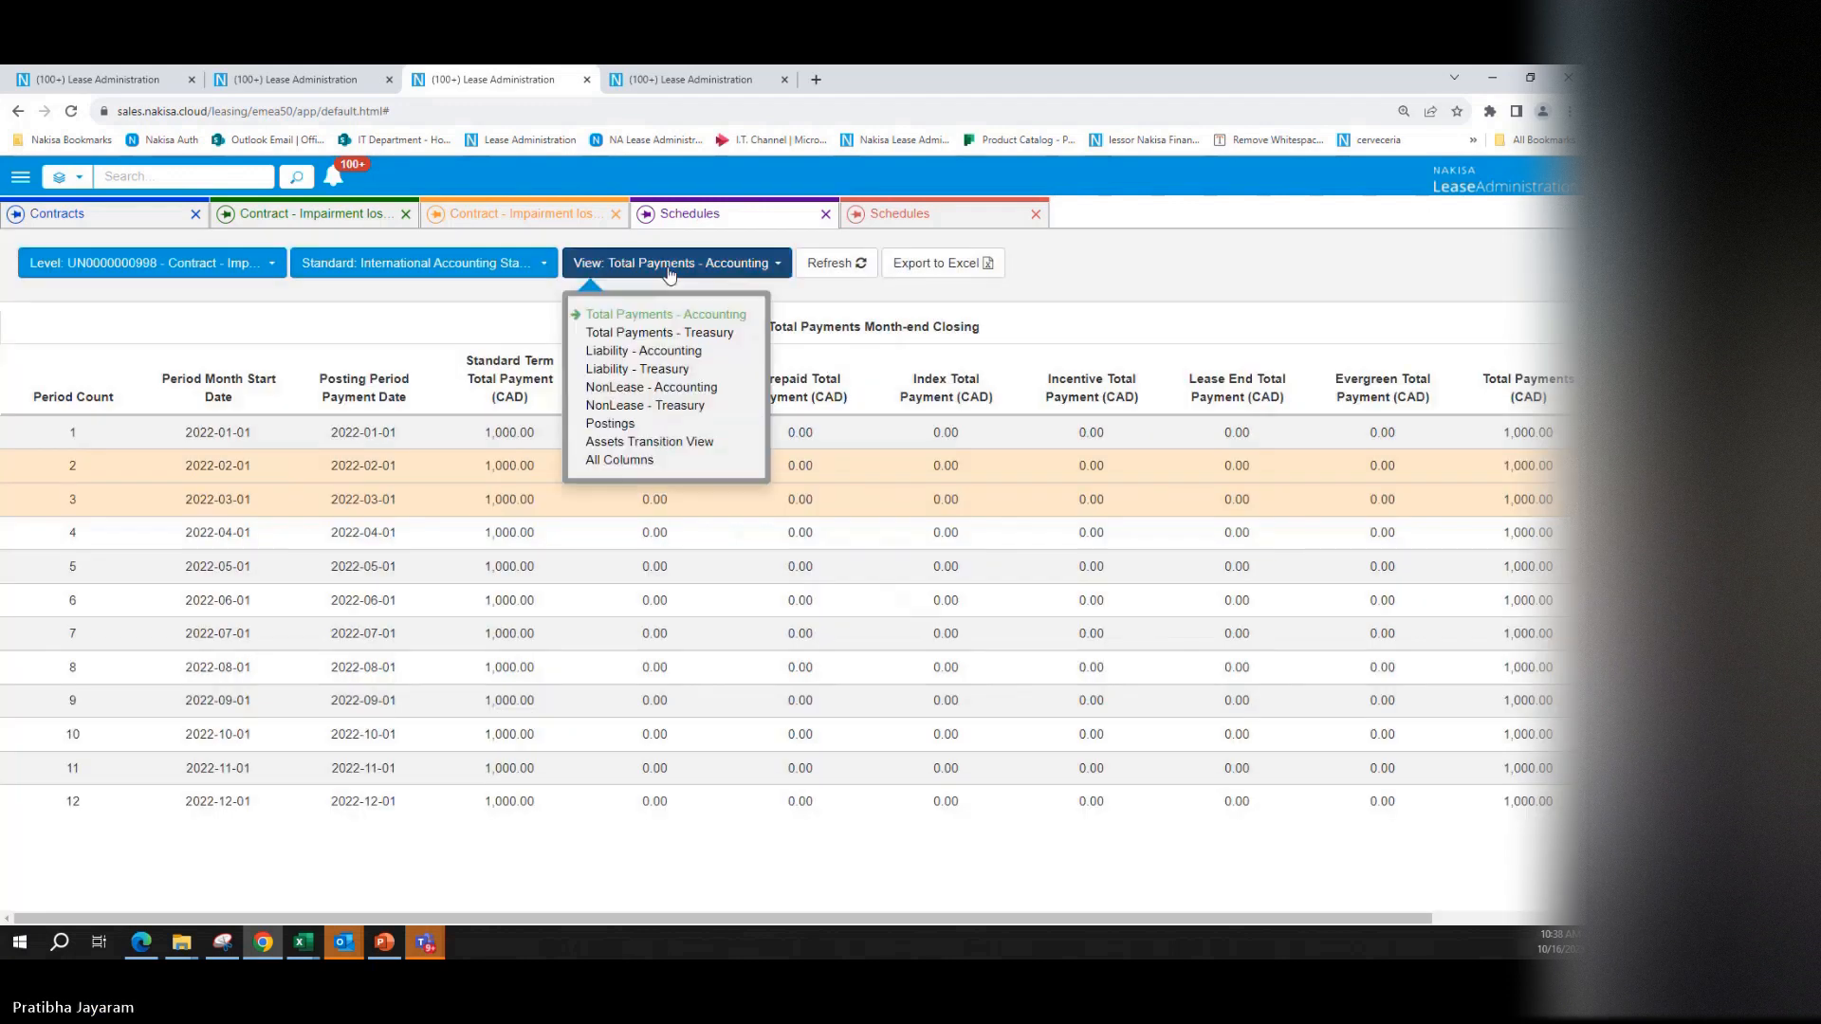
pyautogui.click(637, 462)
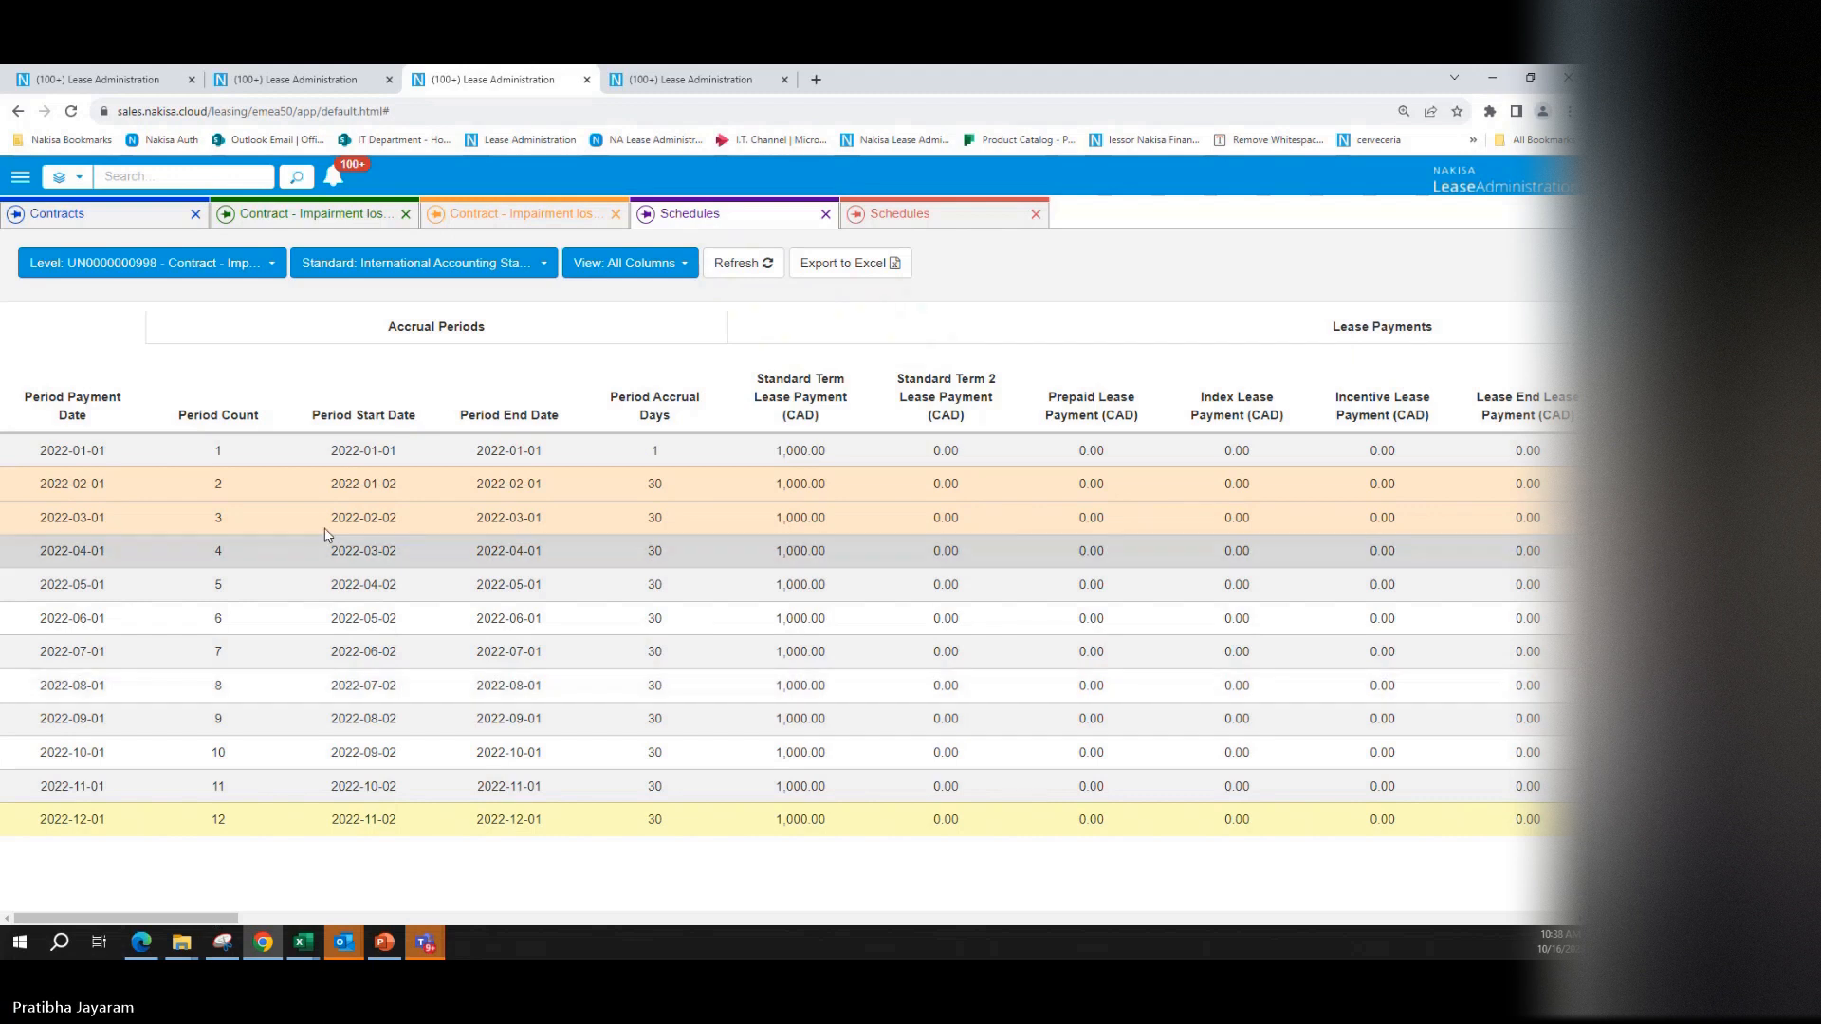
# Step: Compare the posted and non-recoverable impairment loss for periods 2 and 3 in the draft's schedule
pyautogui.moveTo(324, 528)
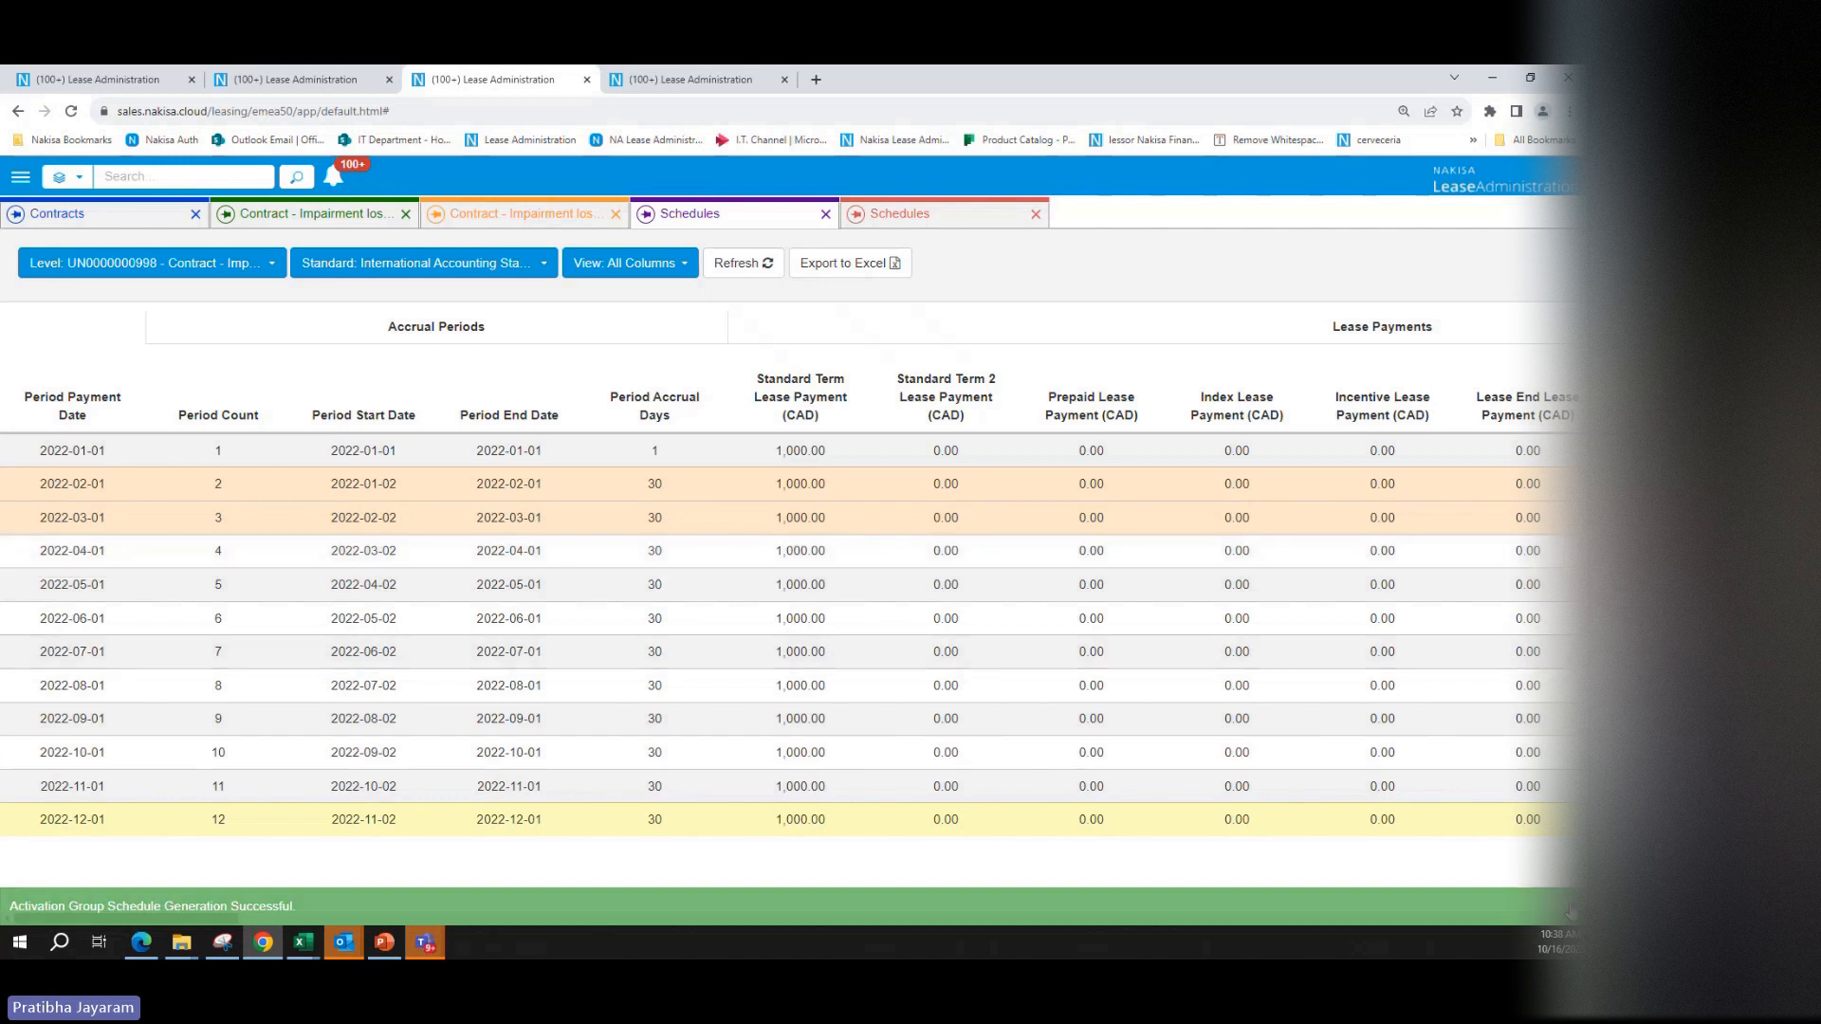
pyautogui.moveTo(197, 920); pyautogui.dragTo(1415, 936)
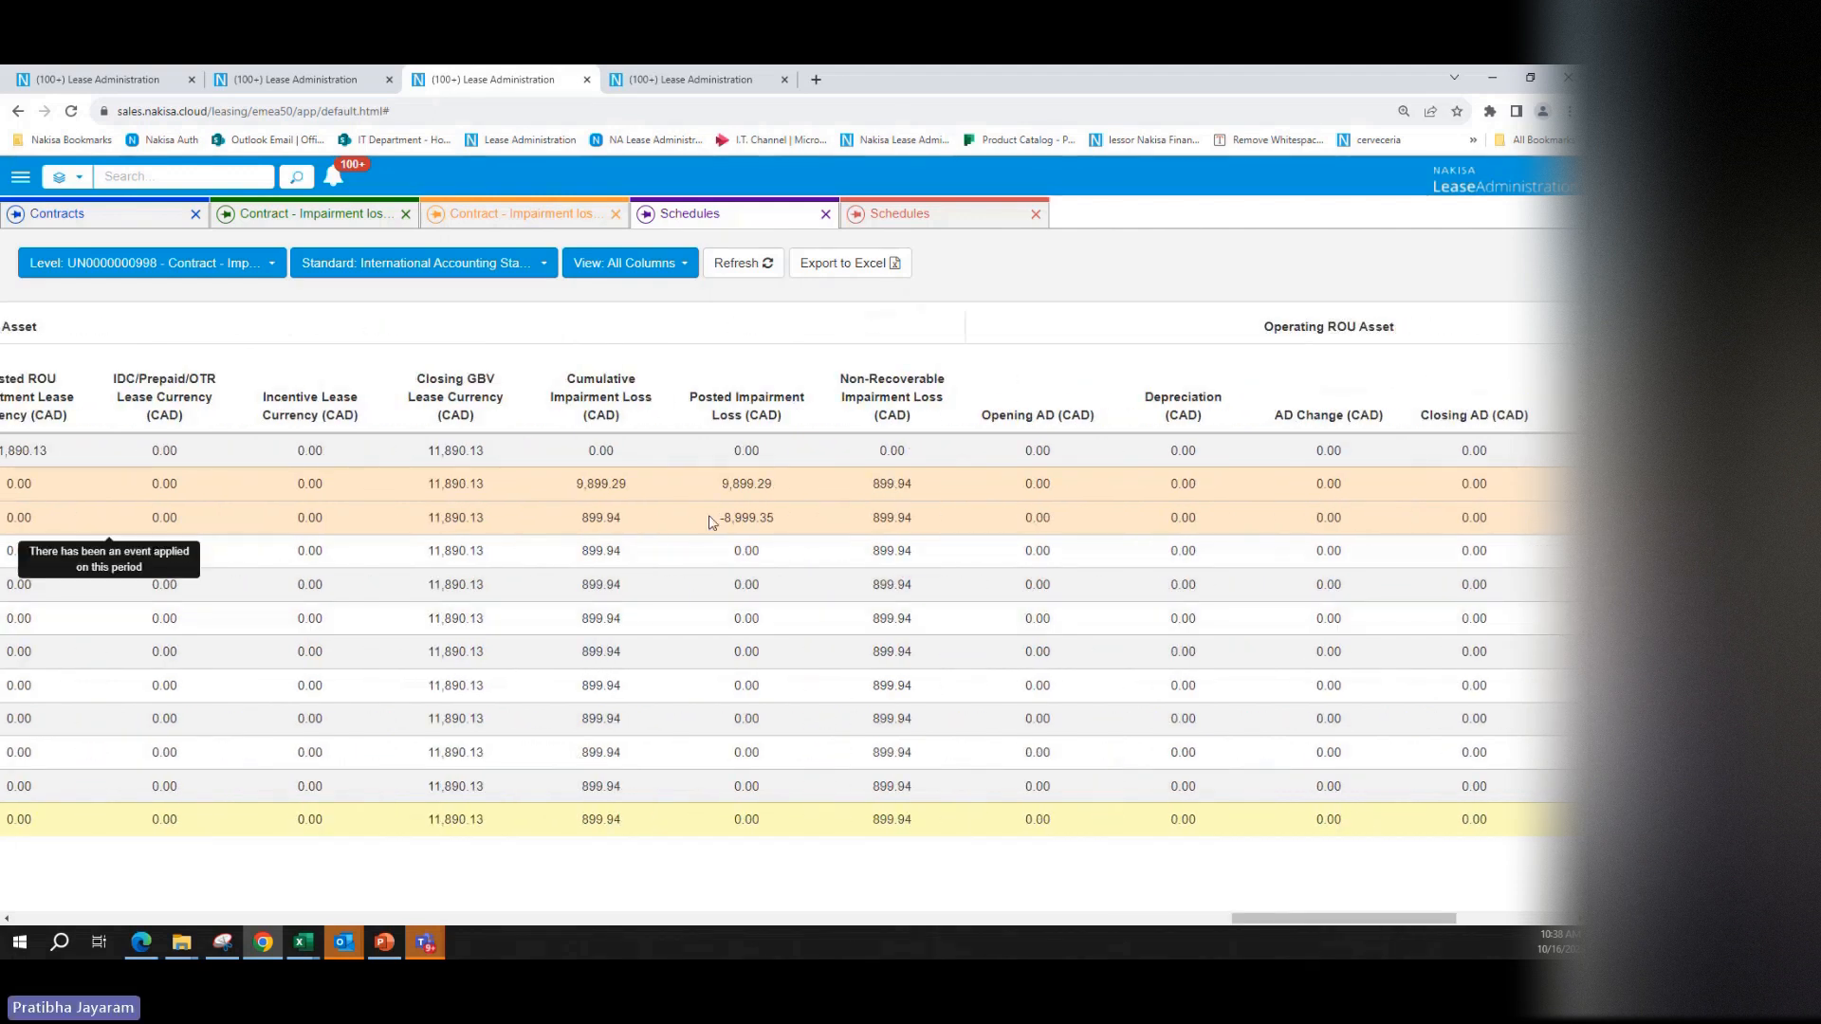
pyautogui.moveTo(716, 519); pyautogui.dragTo(779, 525)
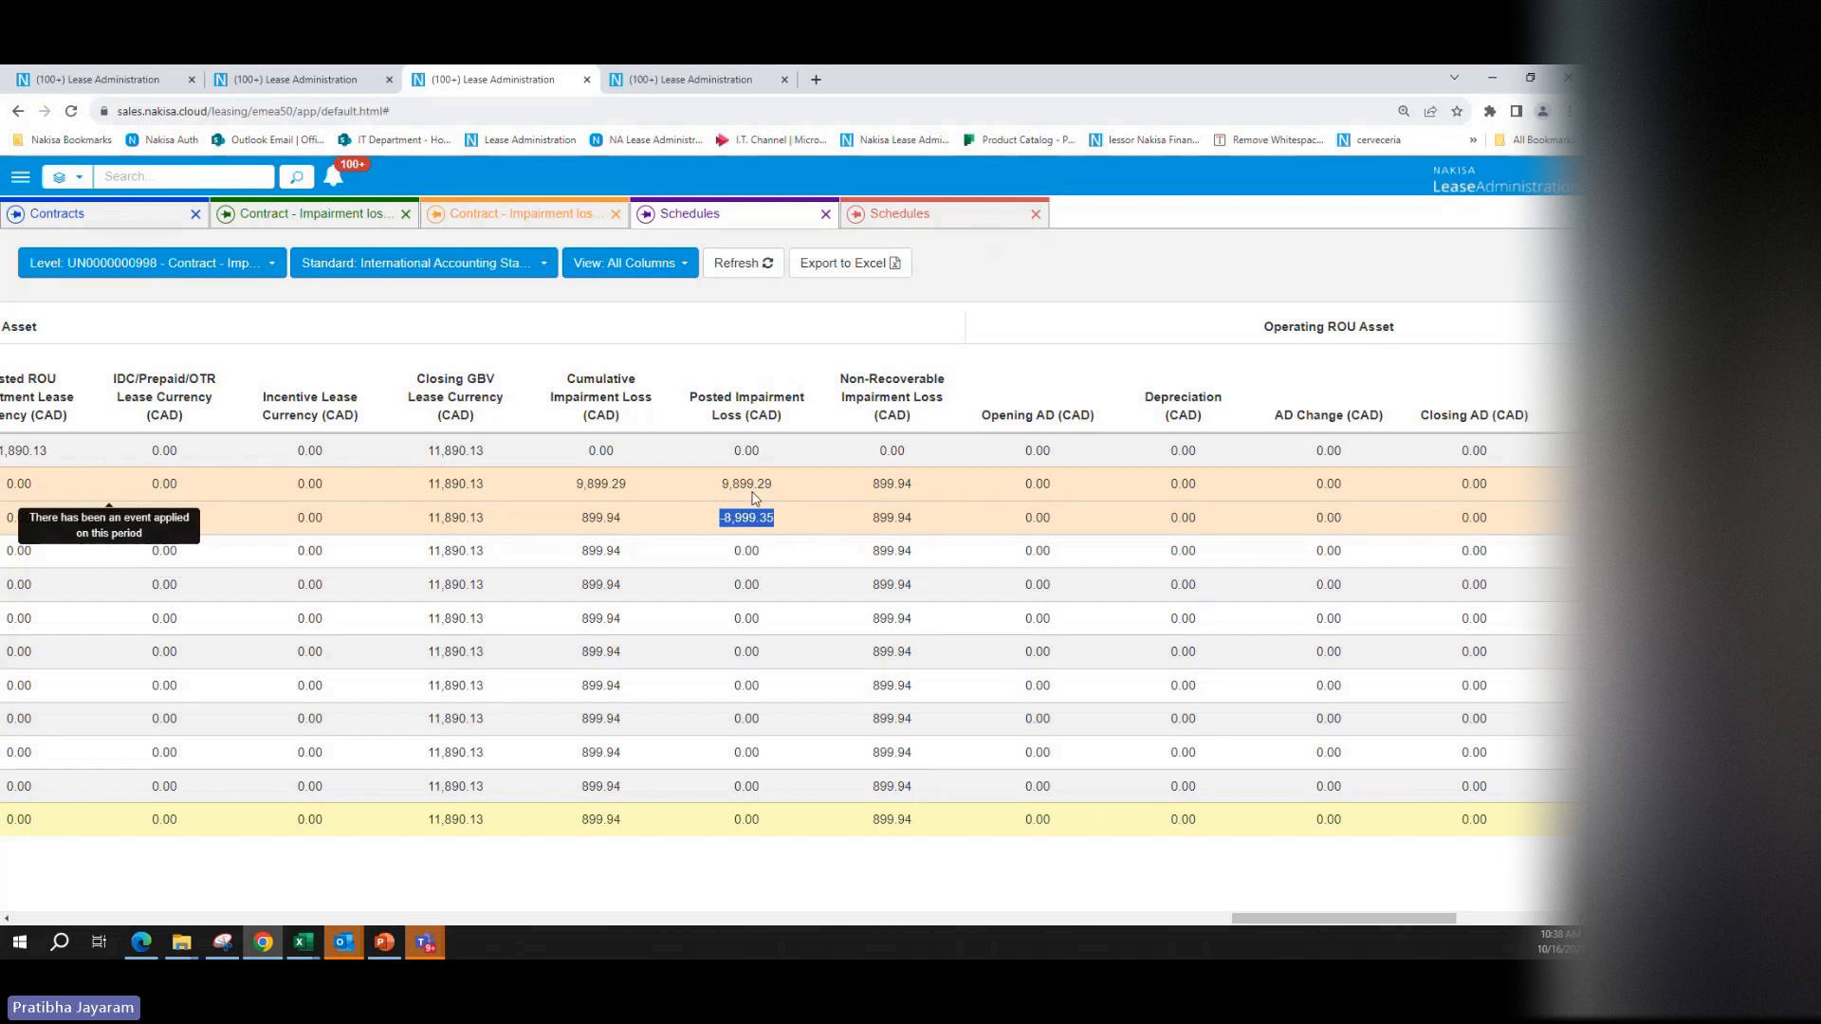
pyautogui.doubleClick(880, 486)
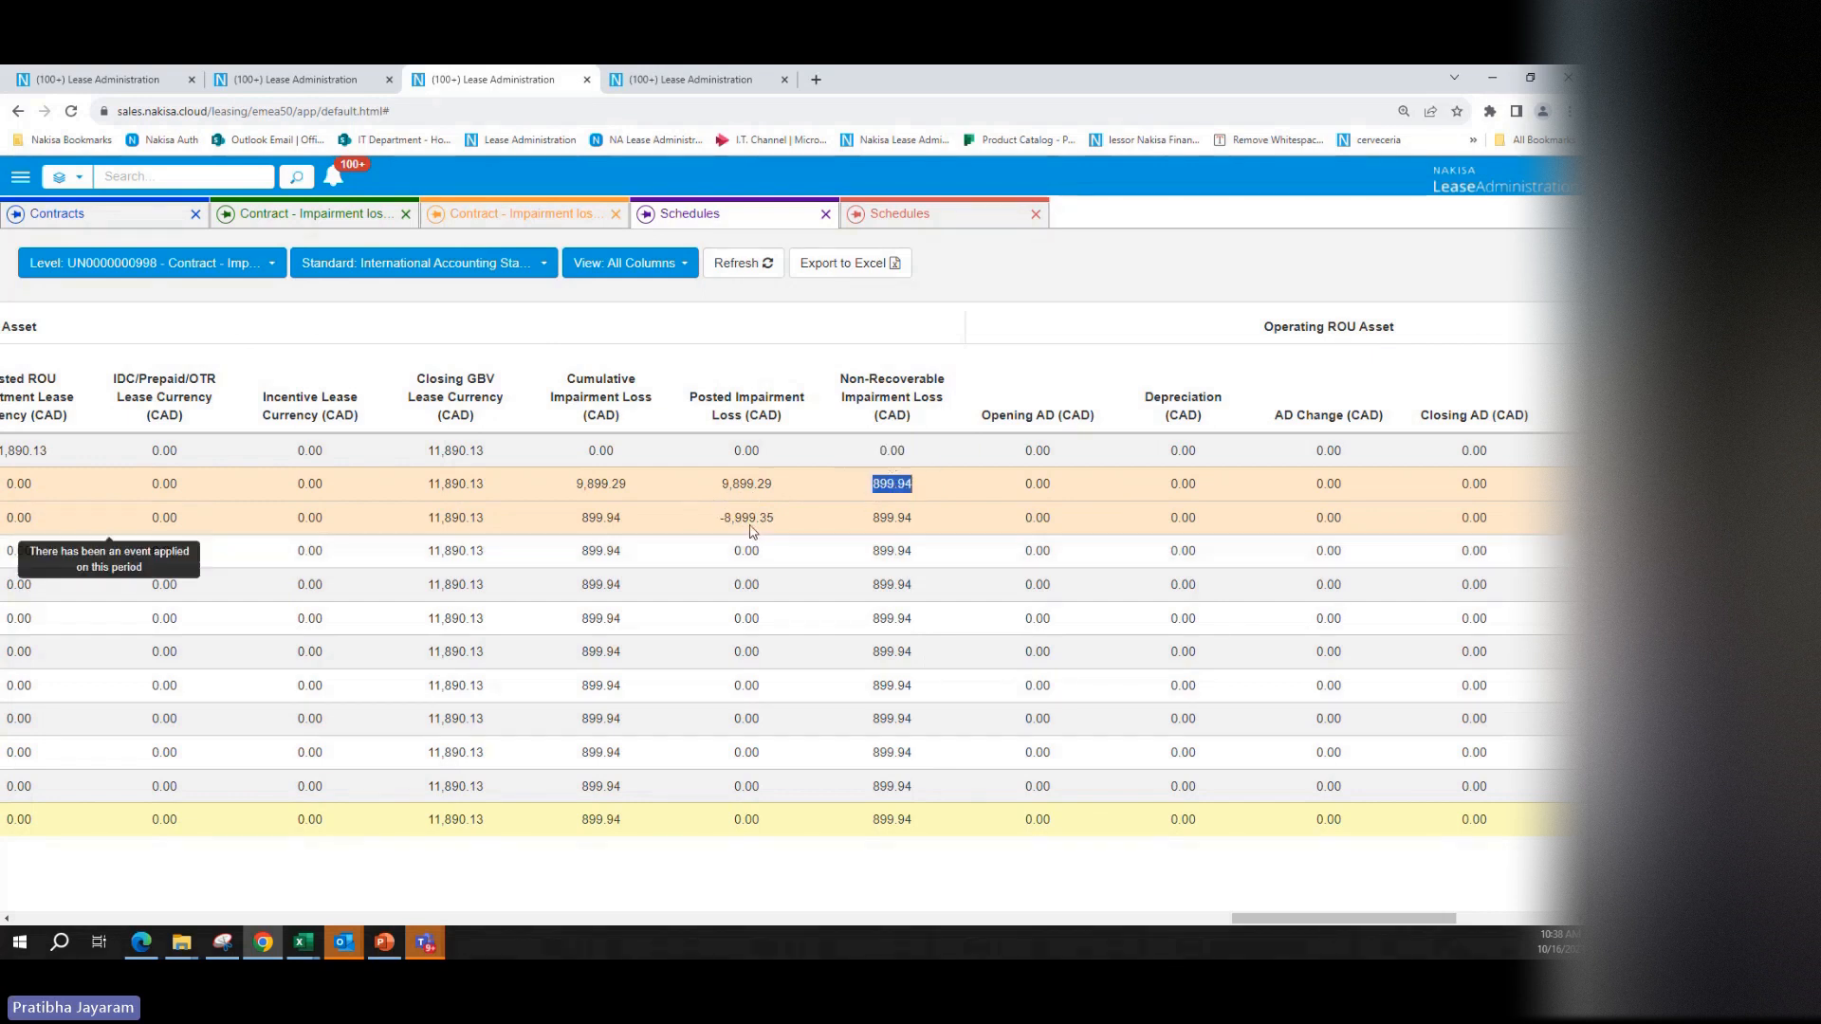
pyautogui.click(875, 885)
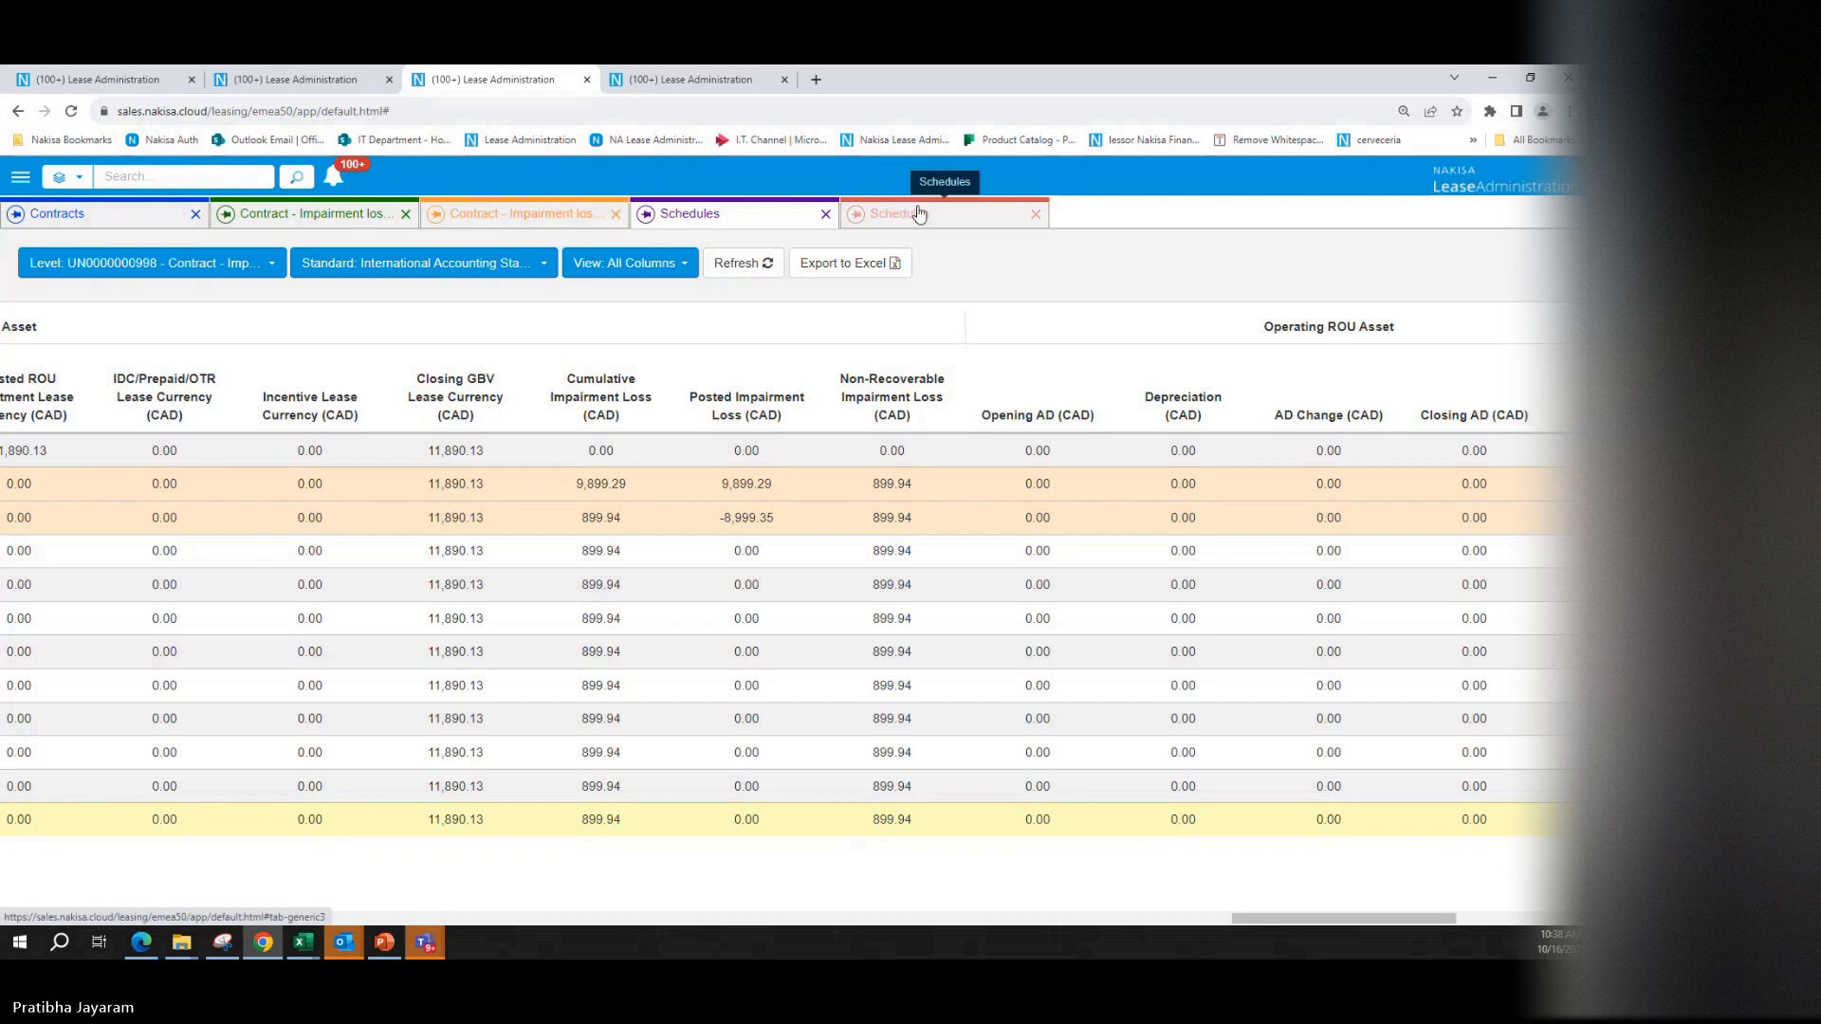
pyautogui.click(398, 216)
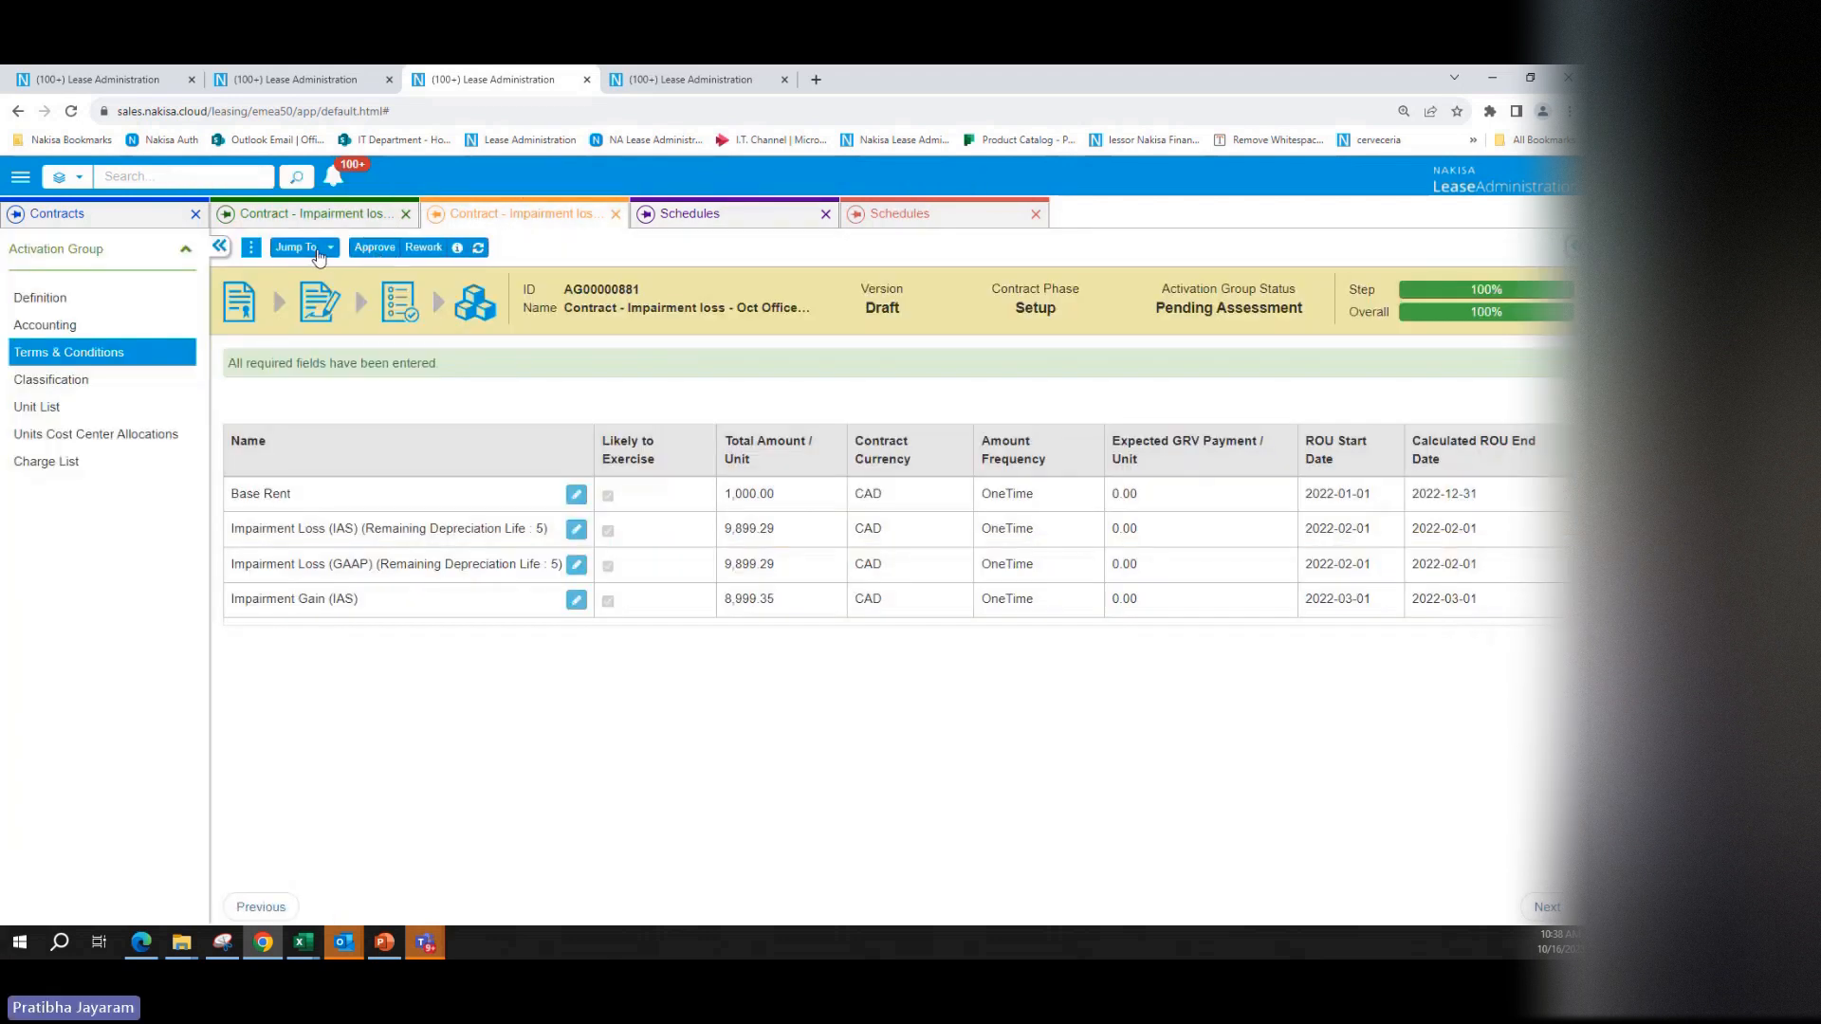
pyautogui.click(251, 247)
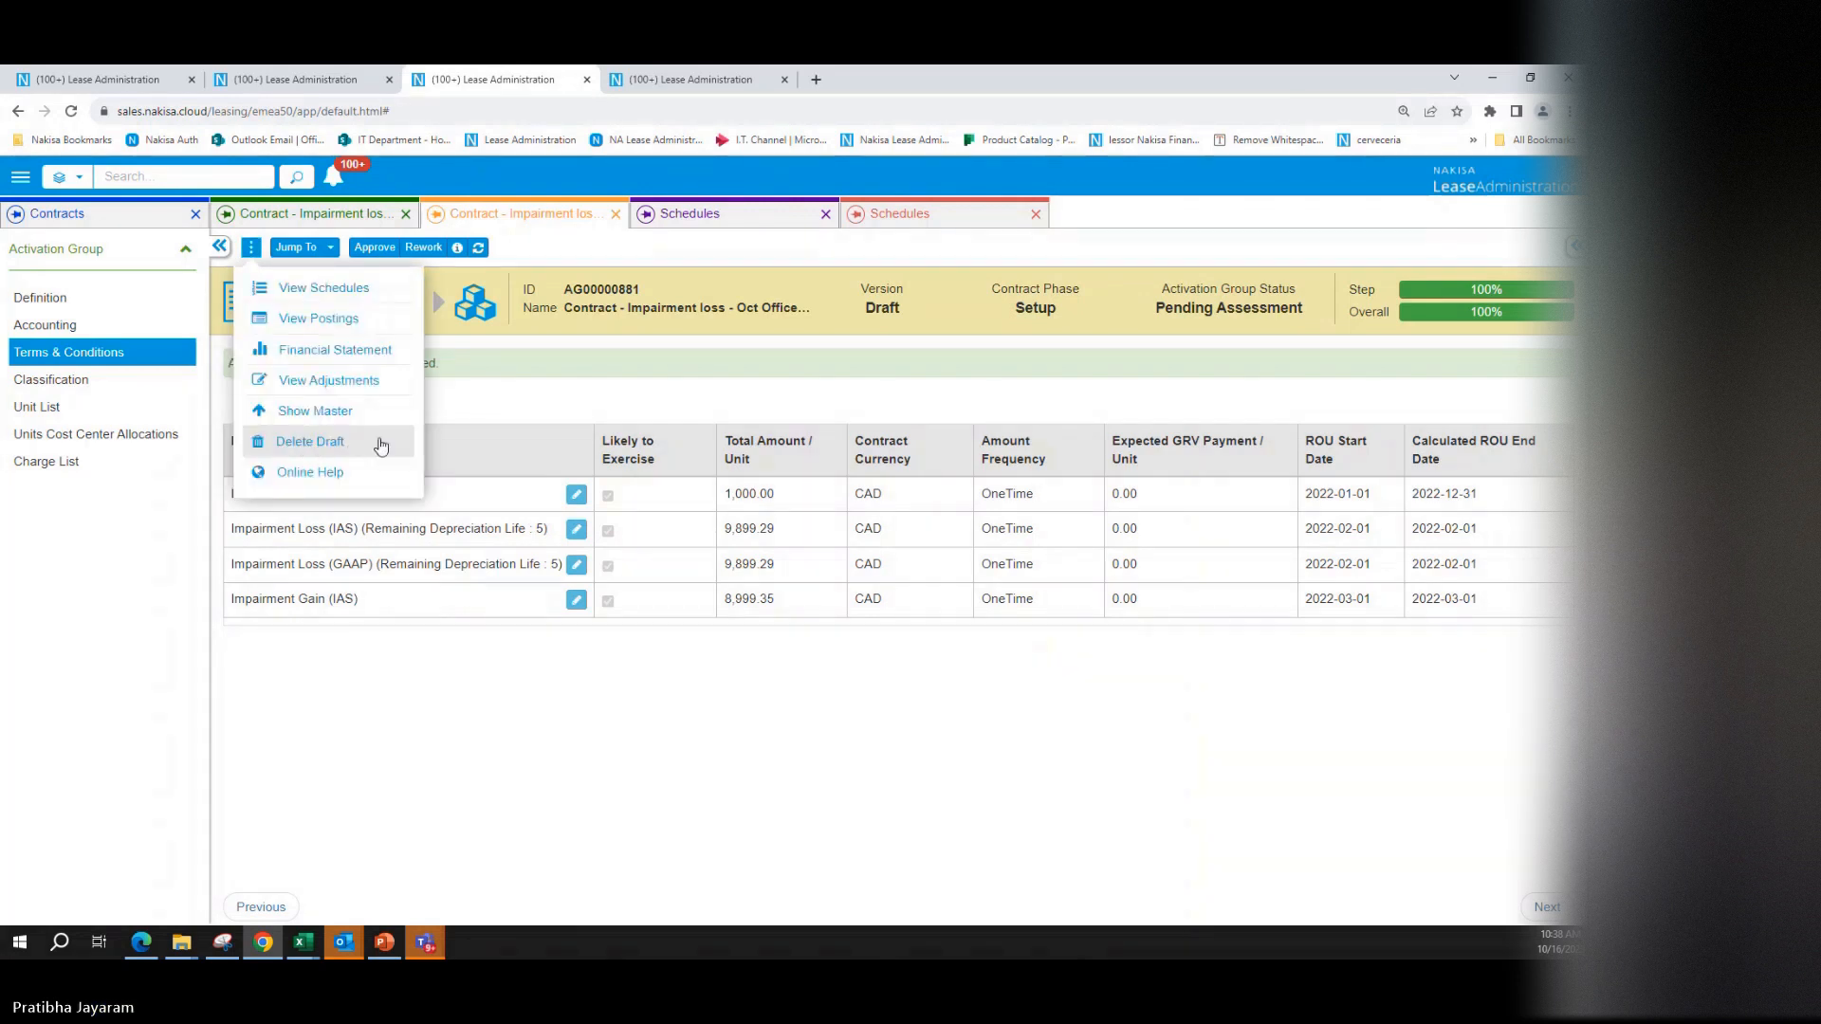
pyautogui.click(928, 411)
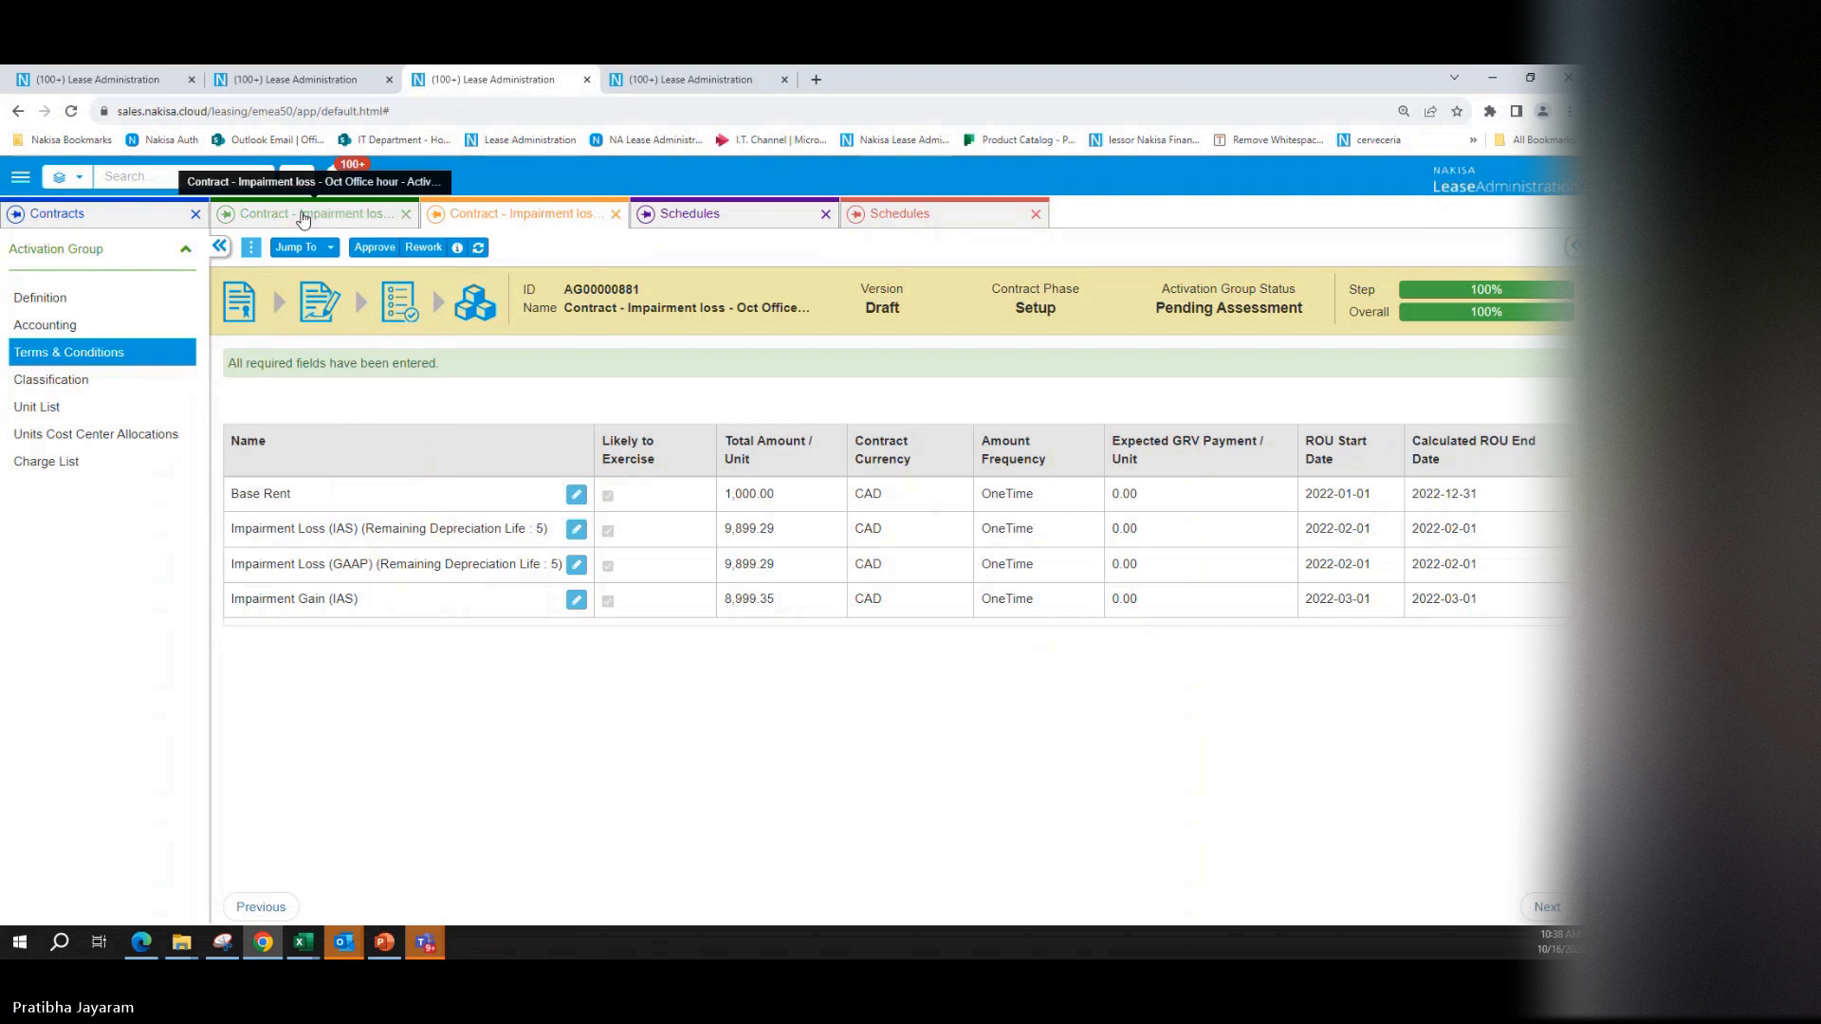
# Step: From the contracts list, open "Contract - Accelerated Dep - oct office hour" and display its lease component's Terms & Conditions
pyautogui.click(120, 215)
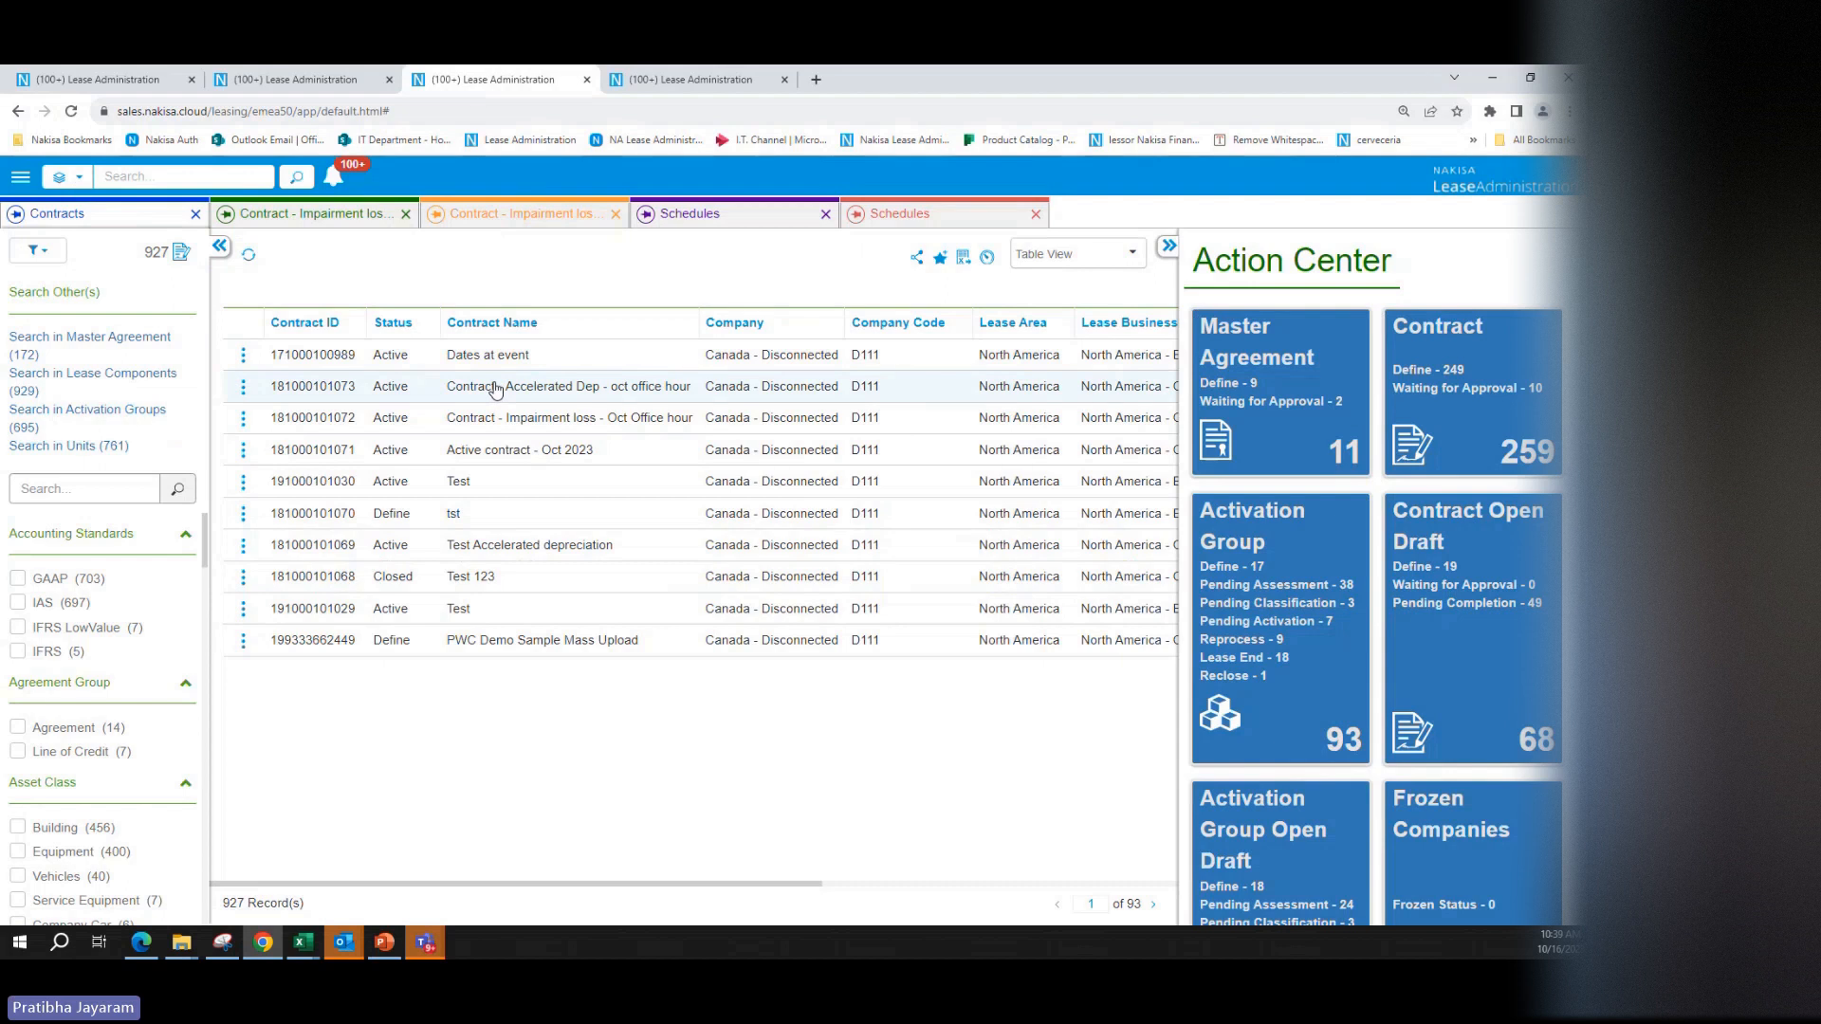
pyautogui.doubleClick(560, 395)
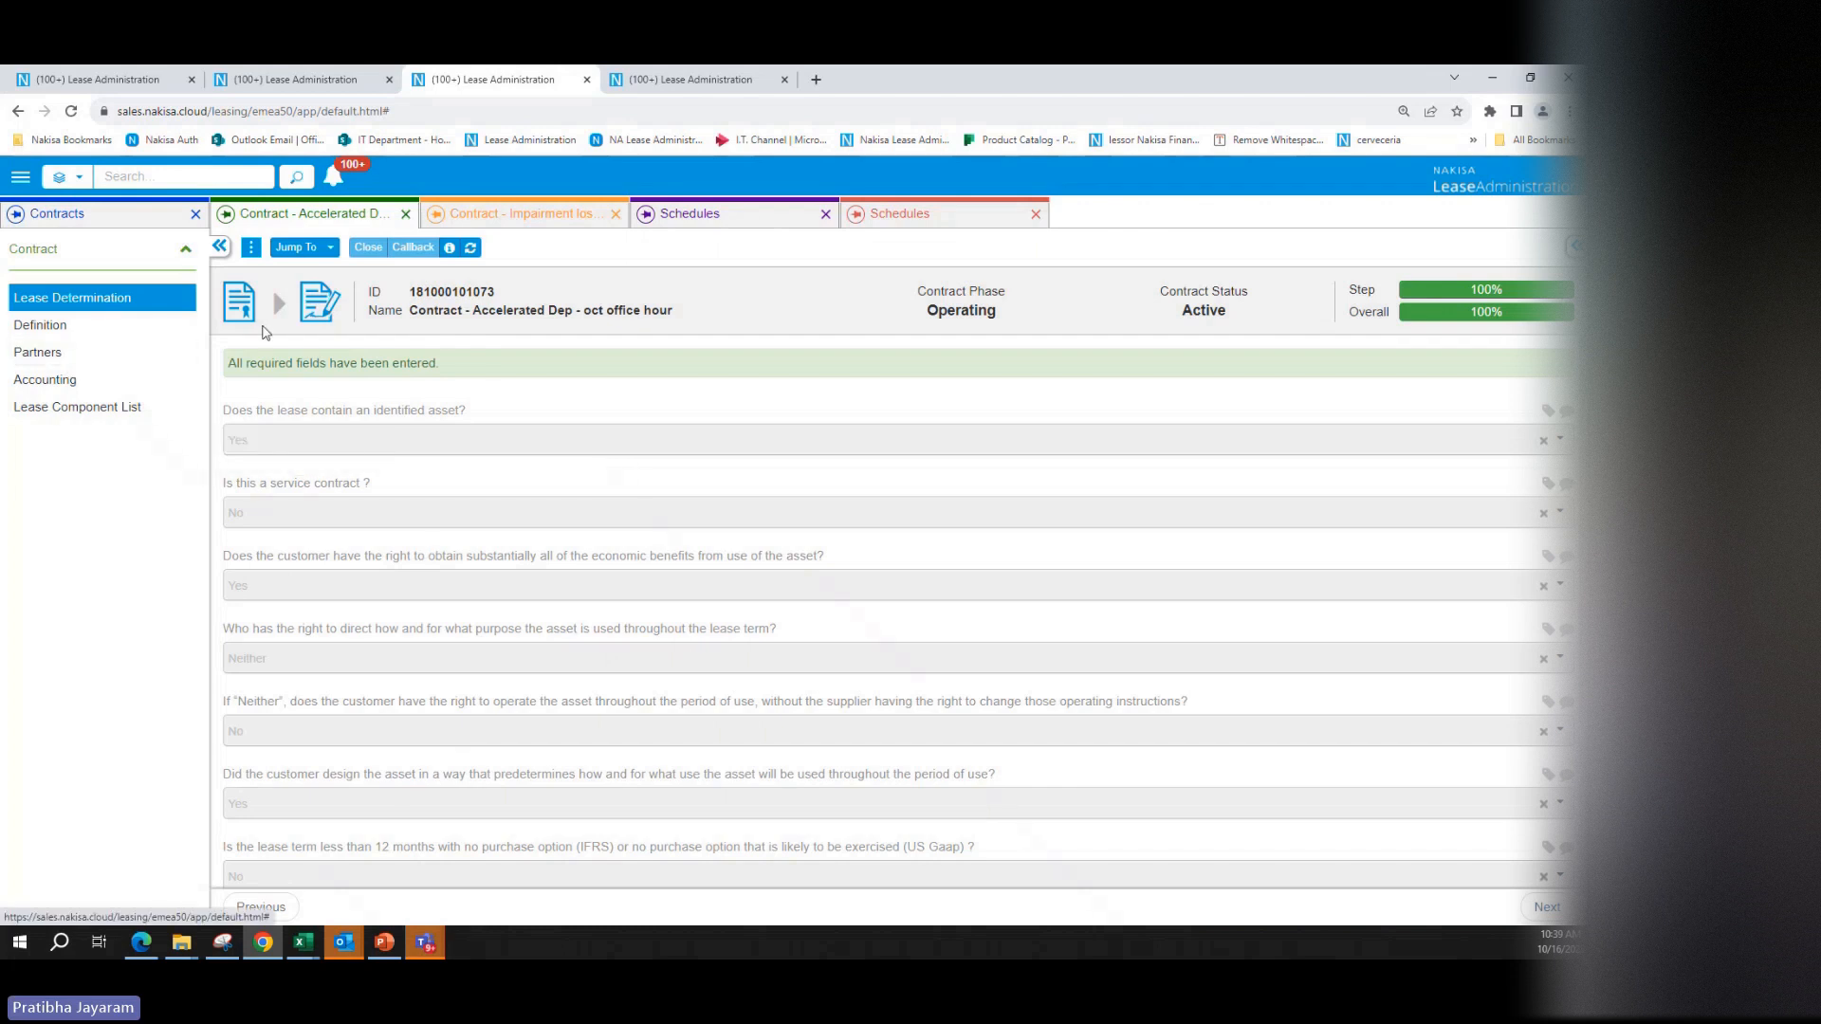
pyautogui.click(328, 247)
pyautogui.click(370, 341)
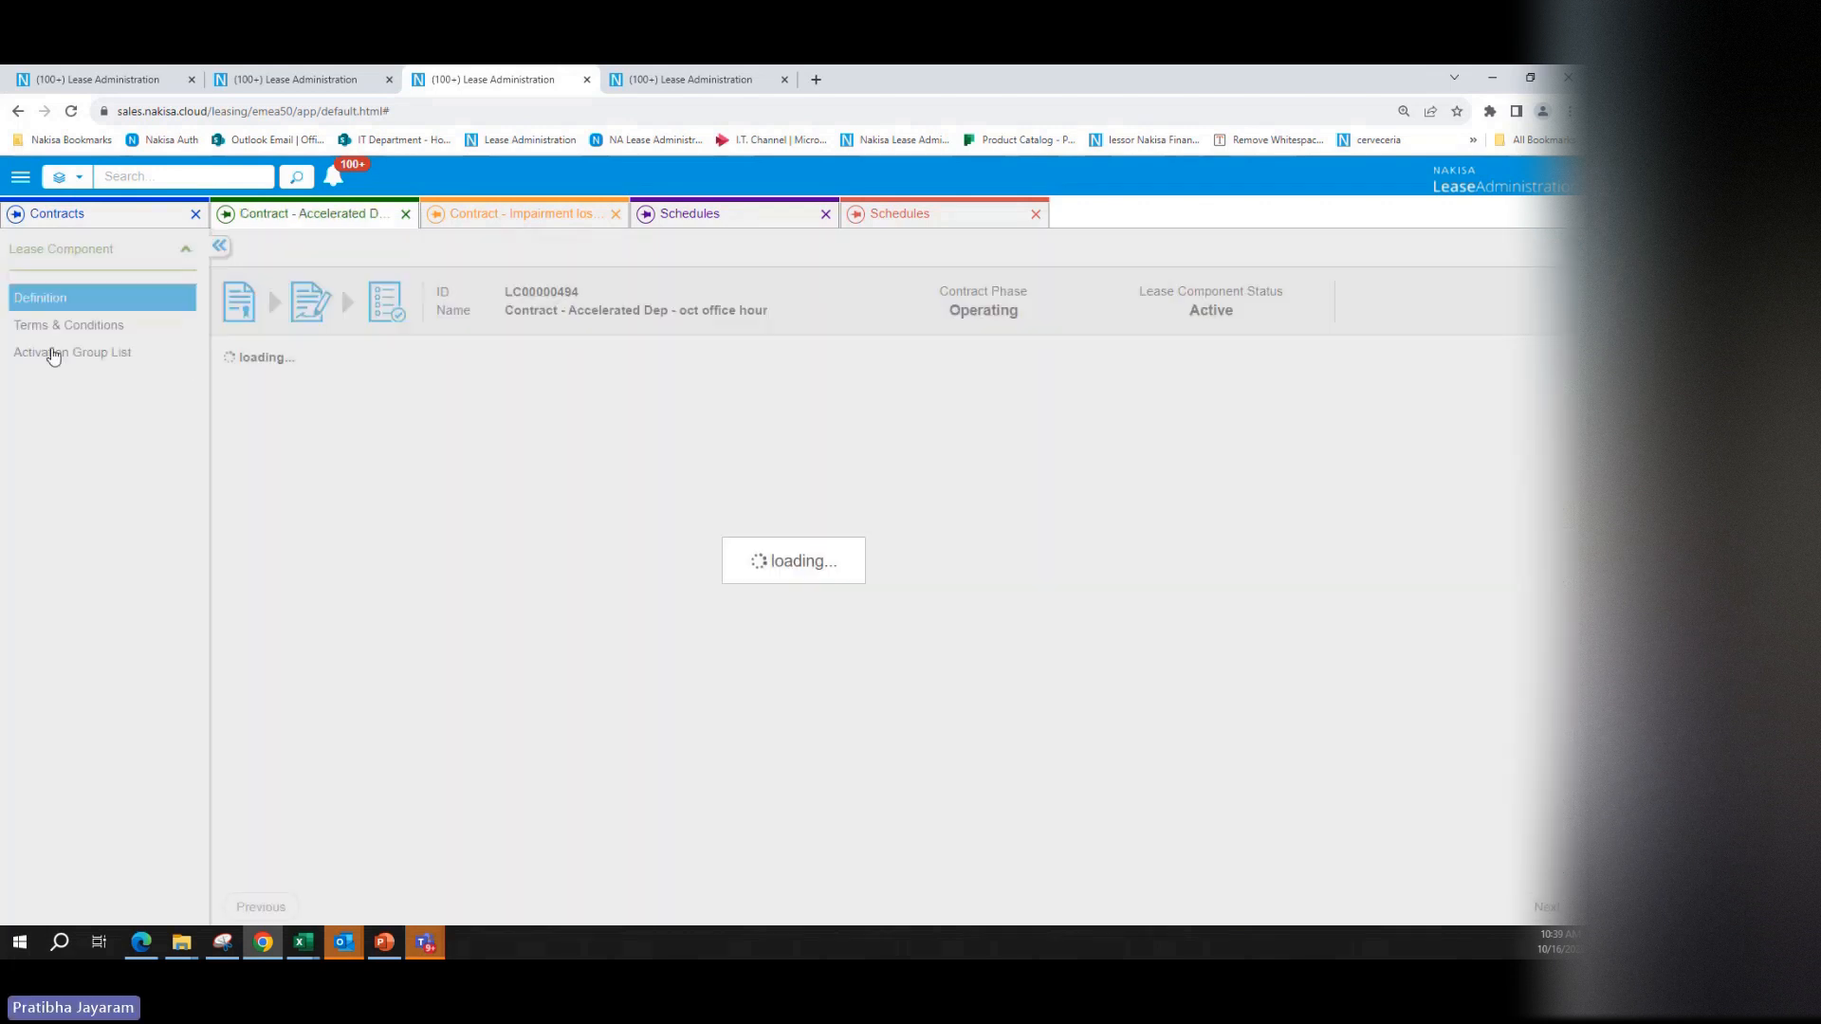
pyautogui.click(57, 324)
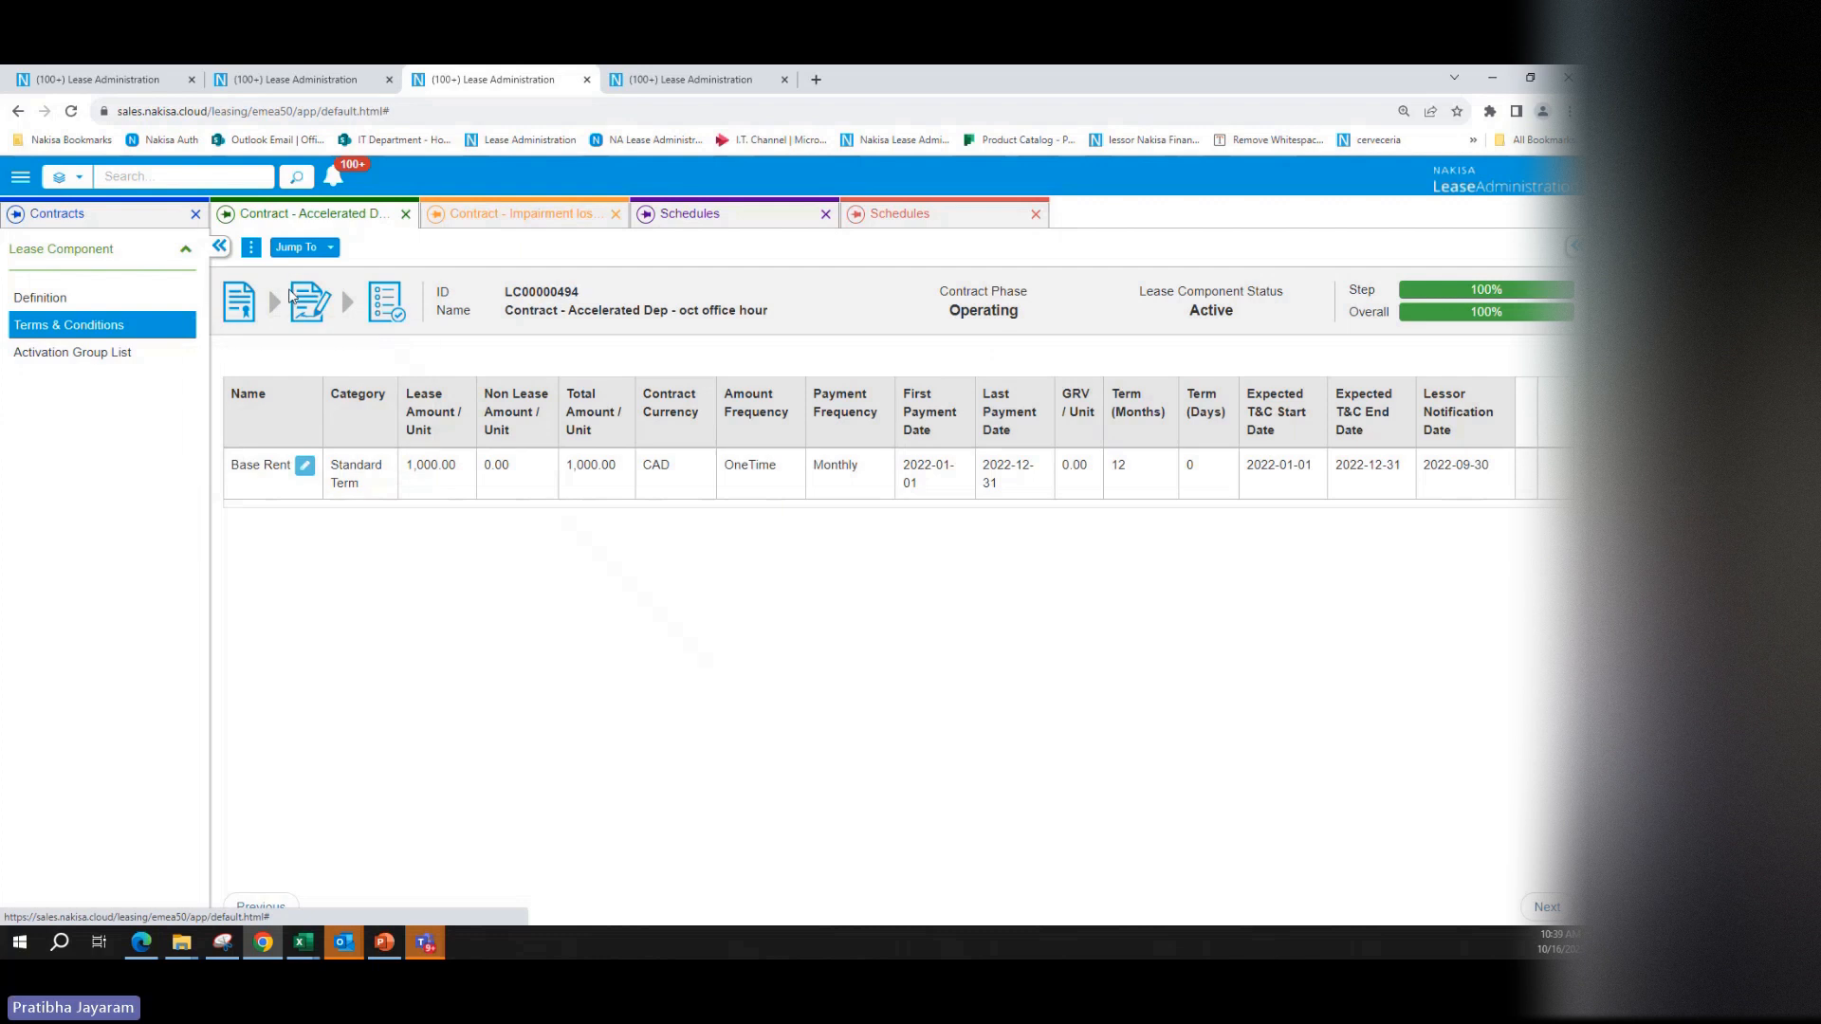
# Step: Check which periods are posted in the contract's postings, and return to the lease component
pyautogui.moveTo(294, 312)
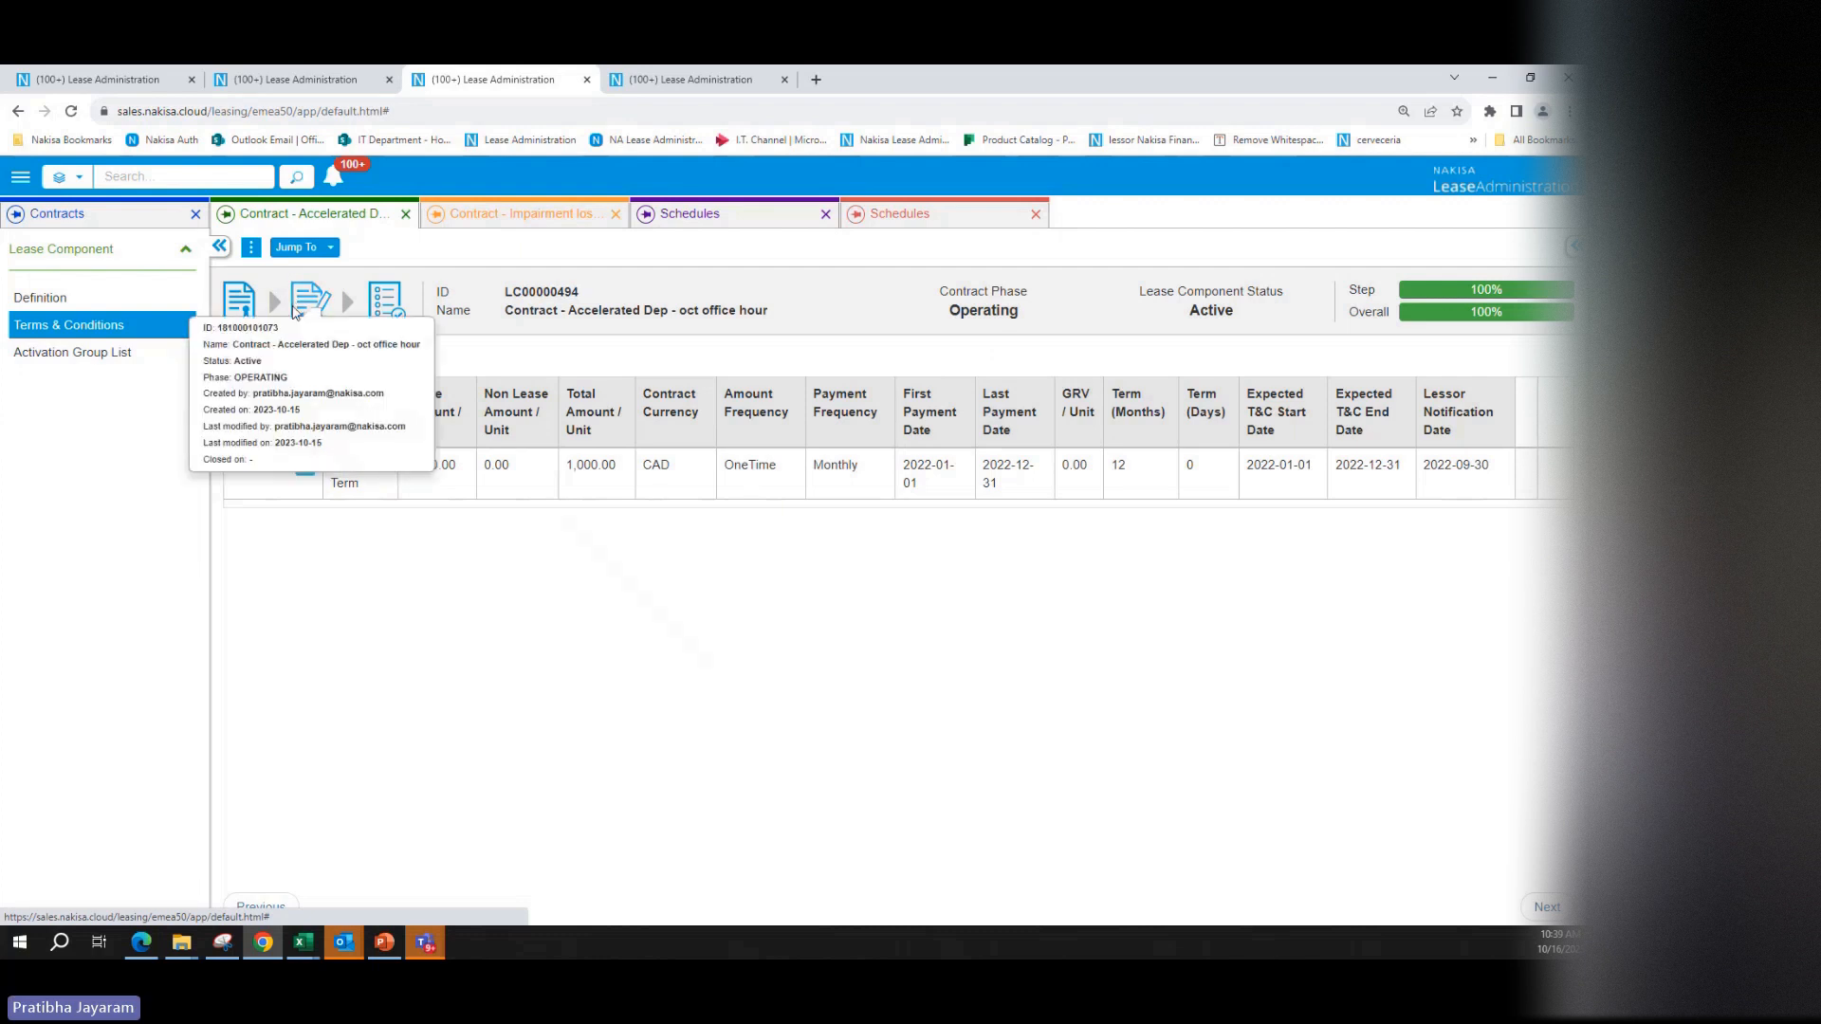
pyautogui.click(250, 247)
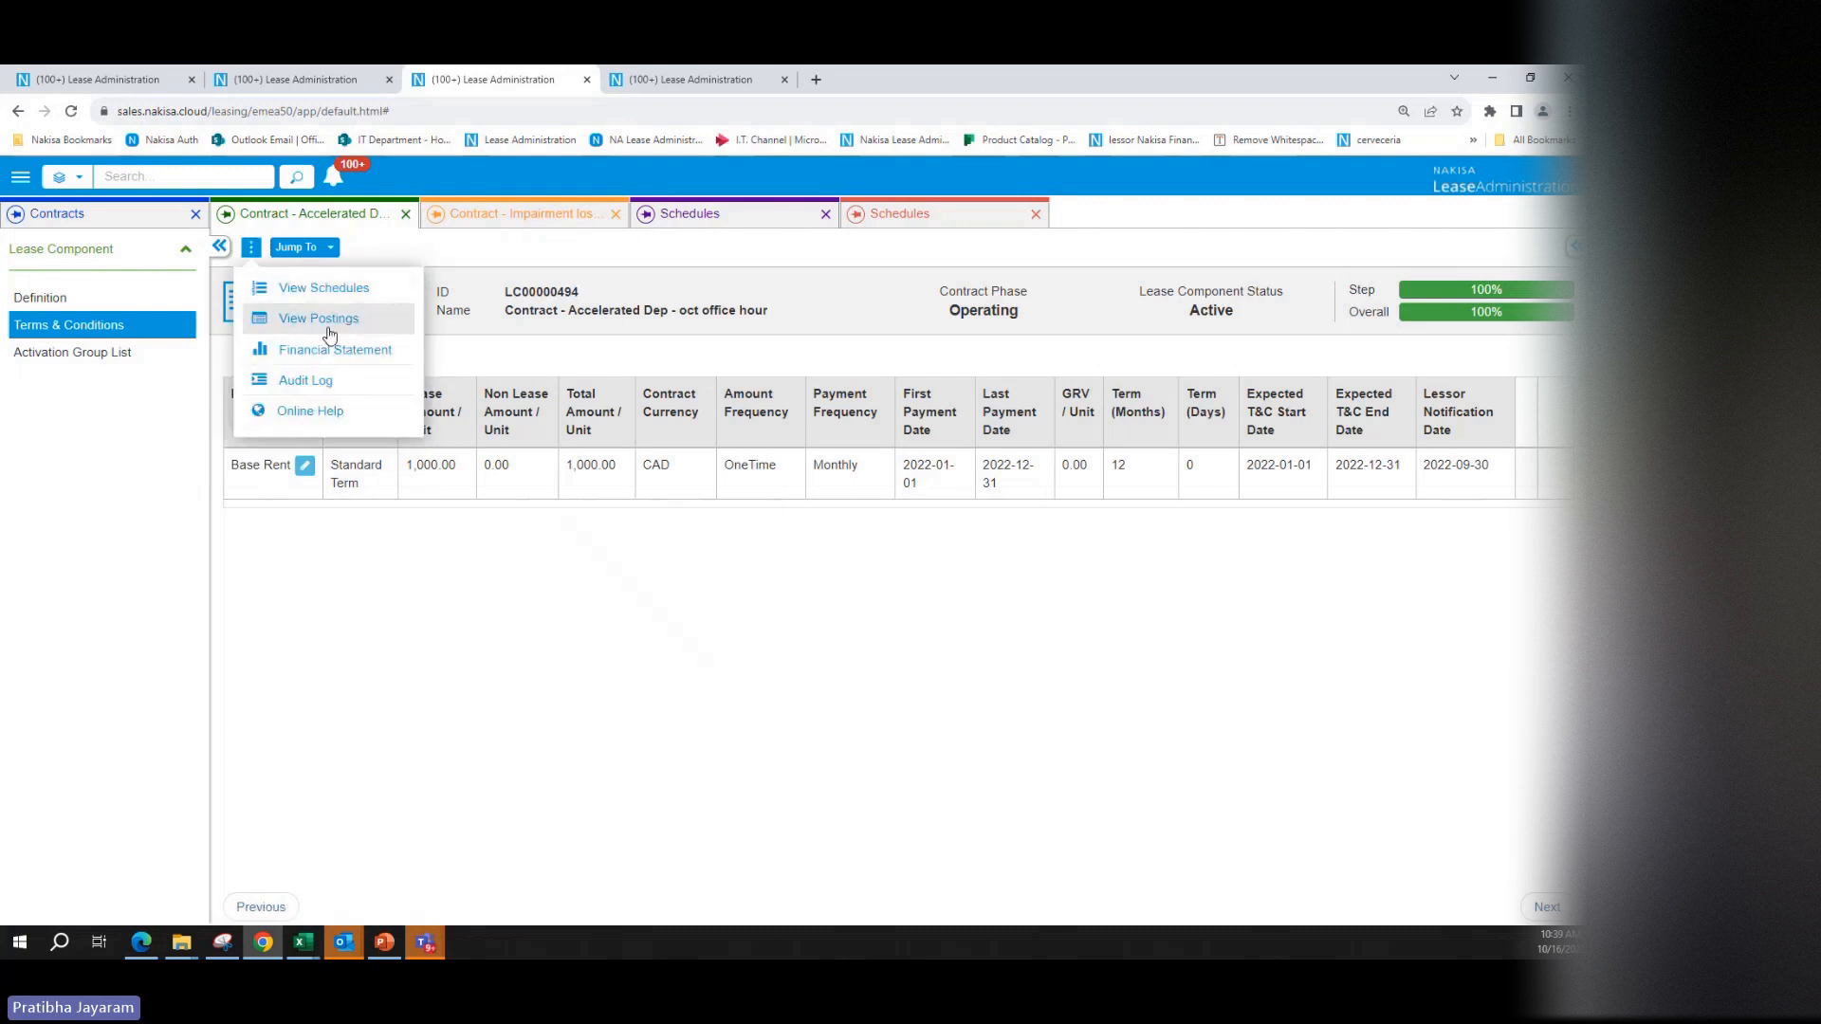
pyautogui.click(330, 322)
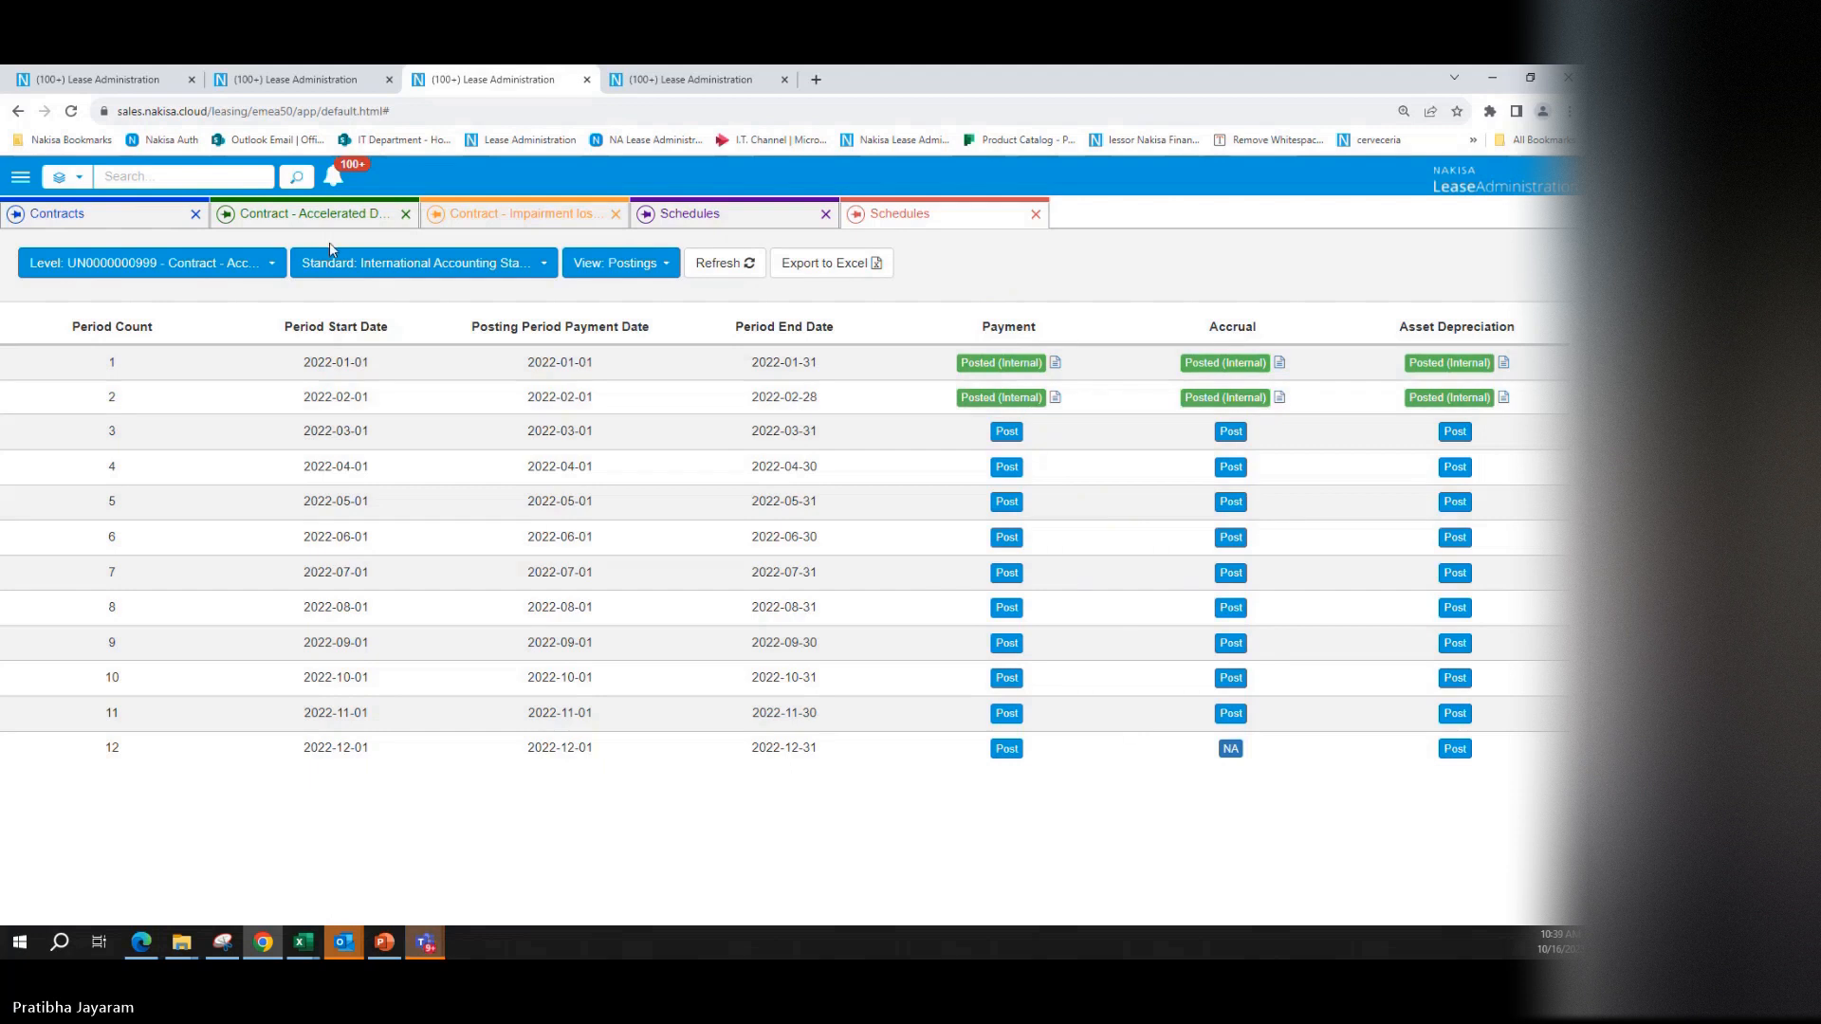
pyautogui.click(387, 218)
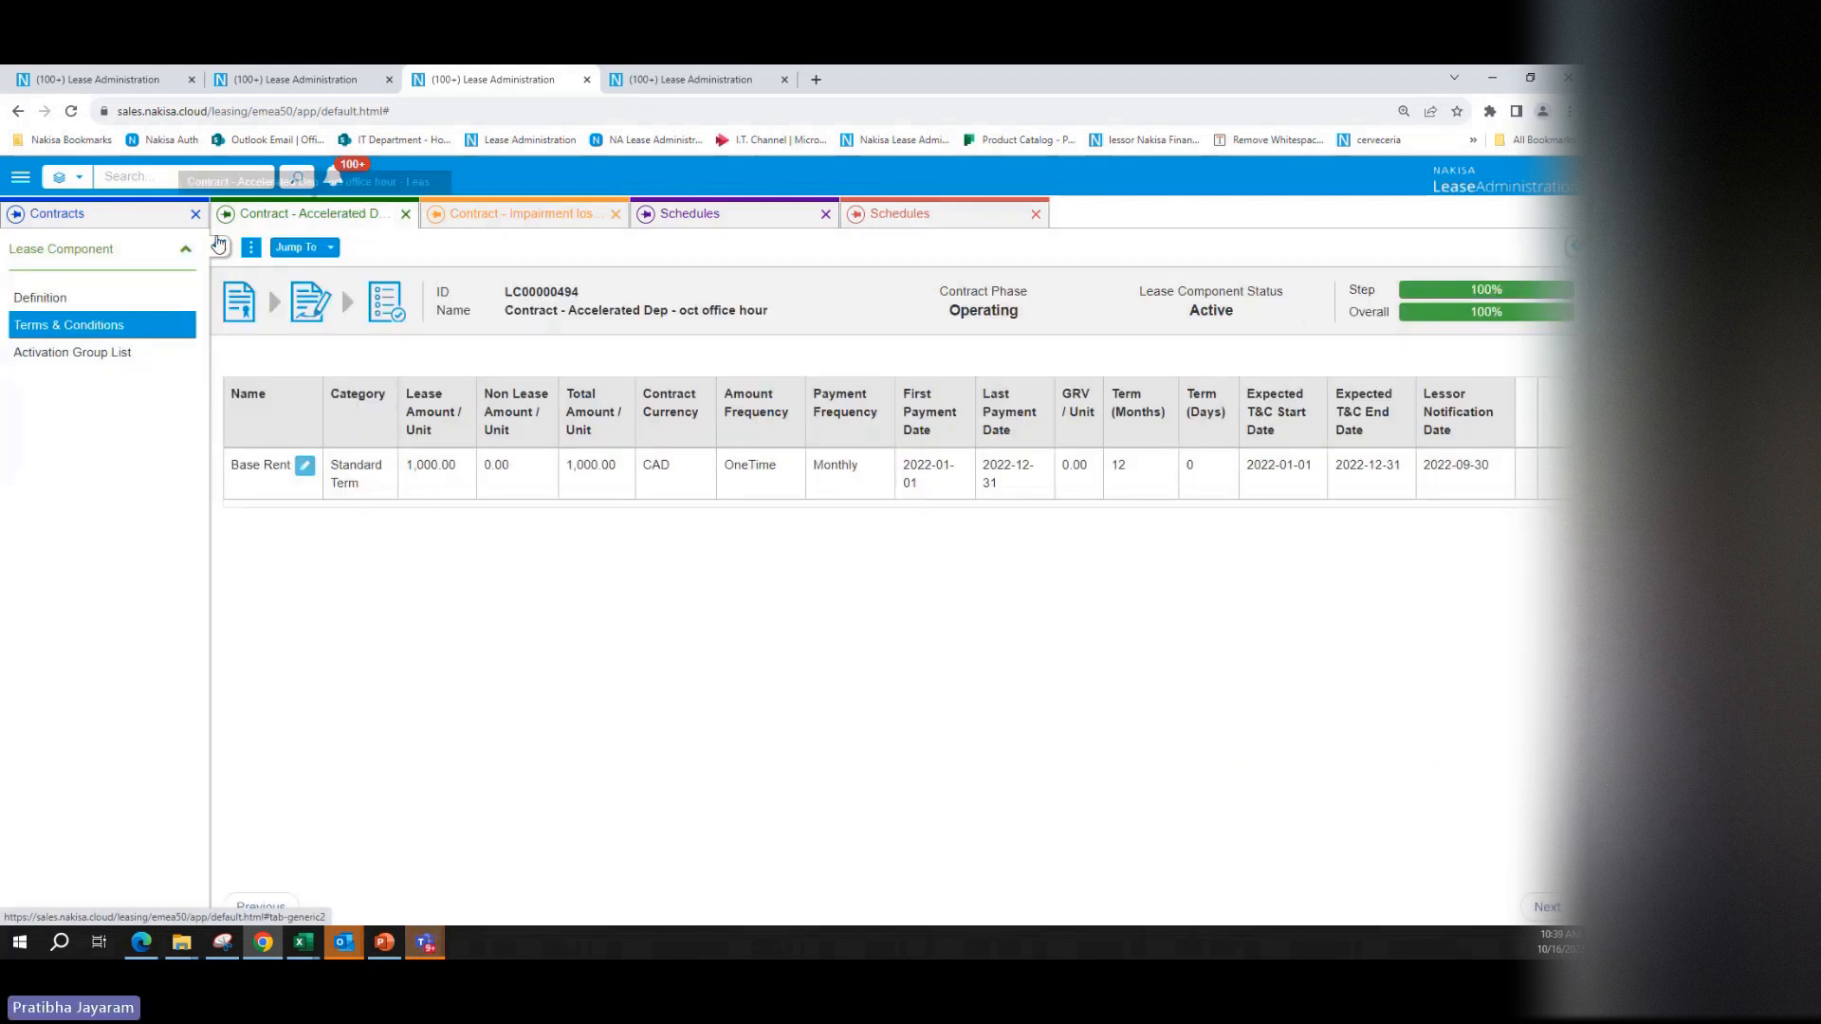
# Step: Start an impairment on the contract's activation group with reason code Impairment Loss and a remaining depreciation life of 5
pyautogui.click(301, 246)
pyautogui.click(382, 364)
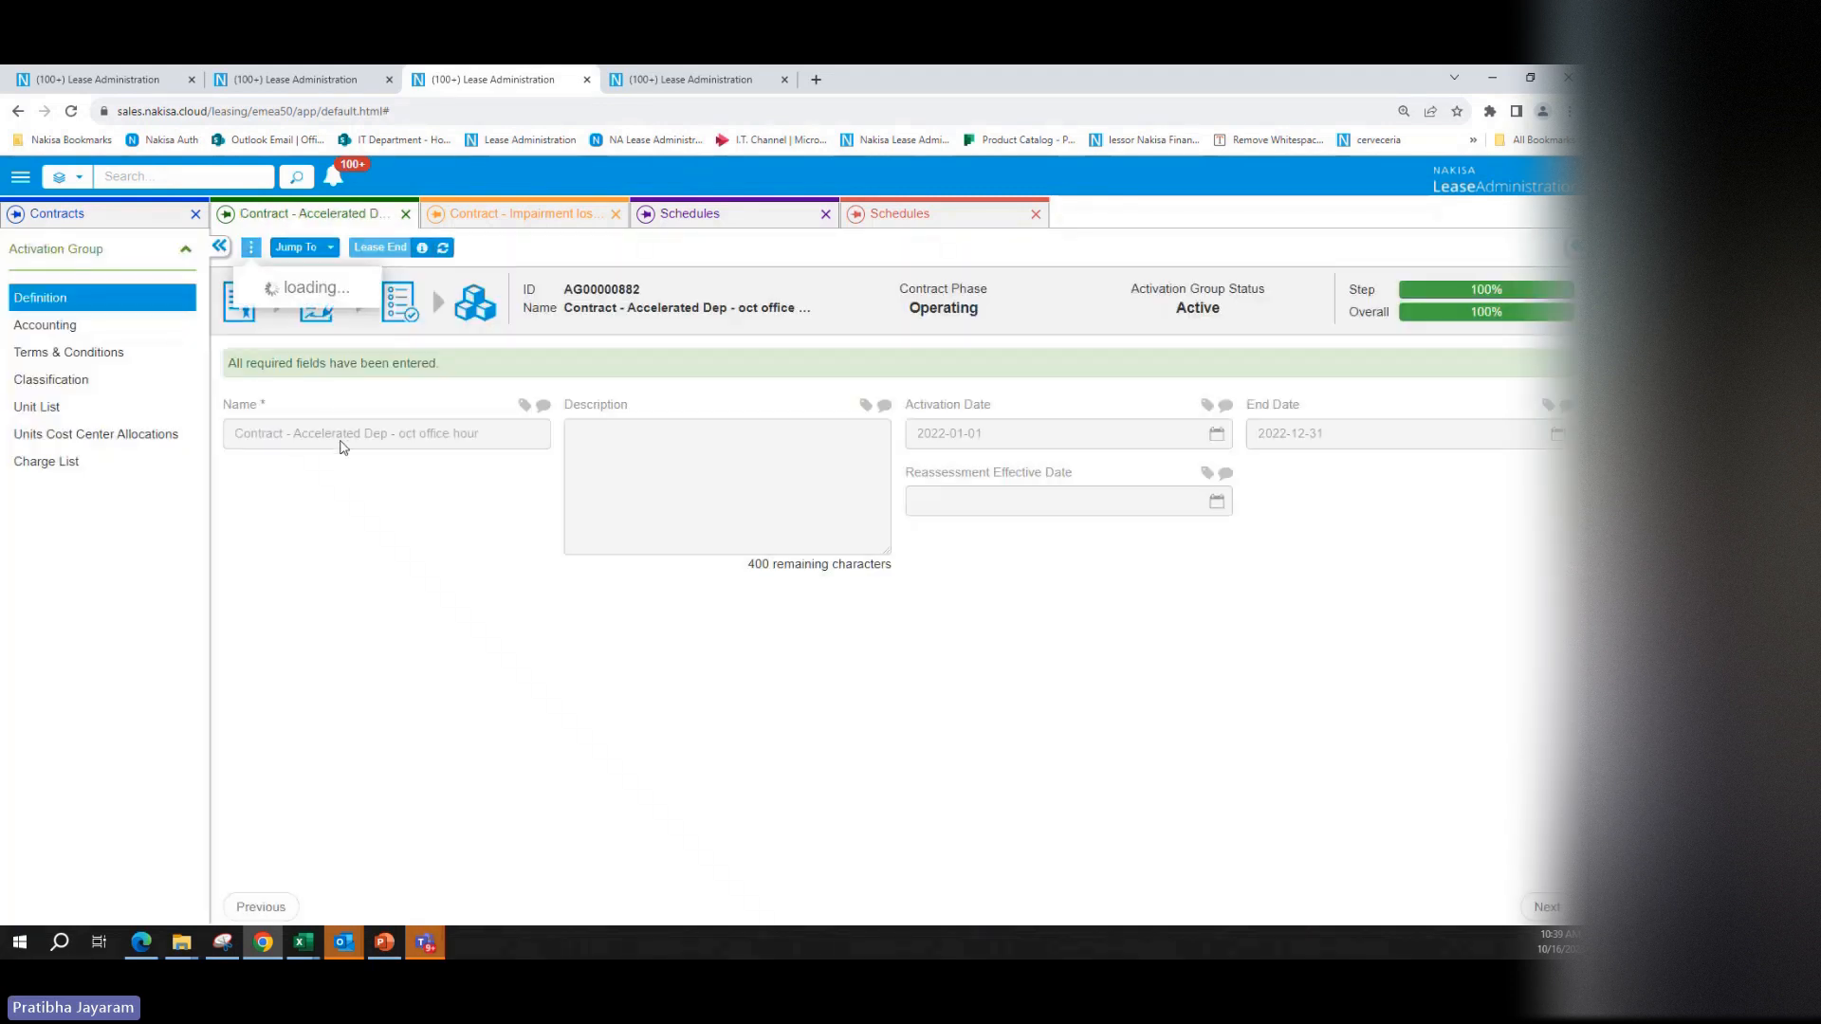
pyautogui.click(310, 472)
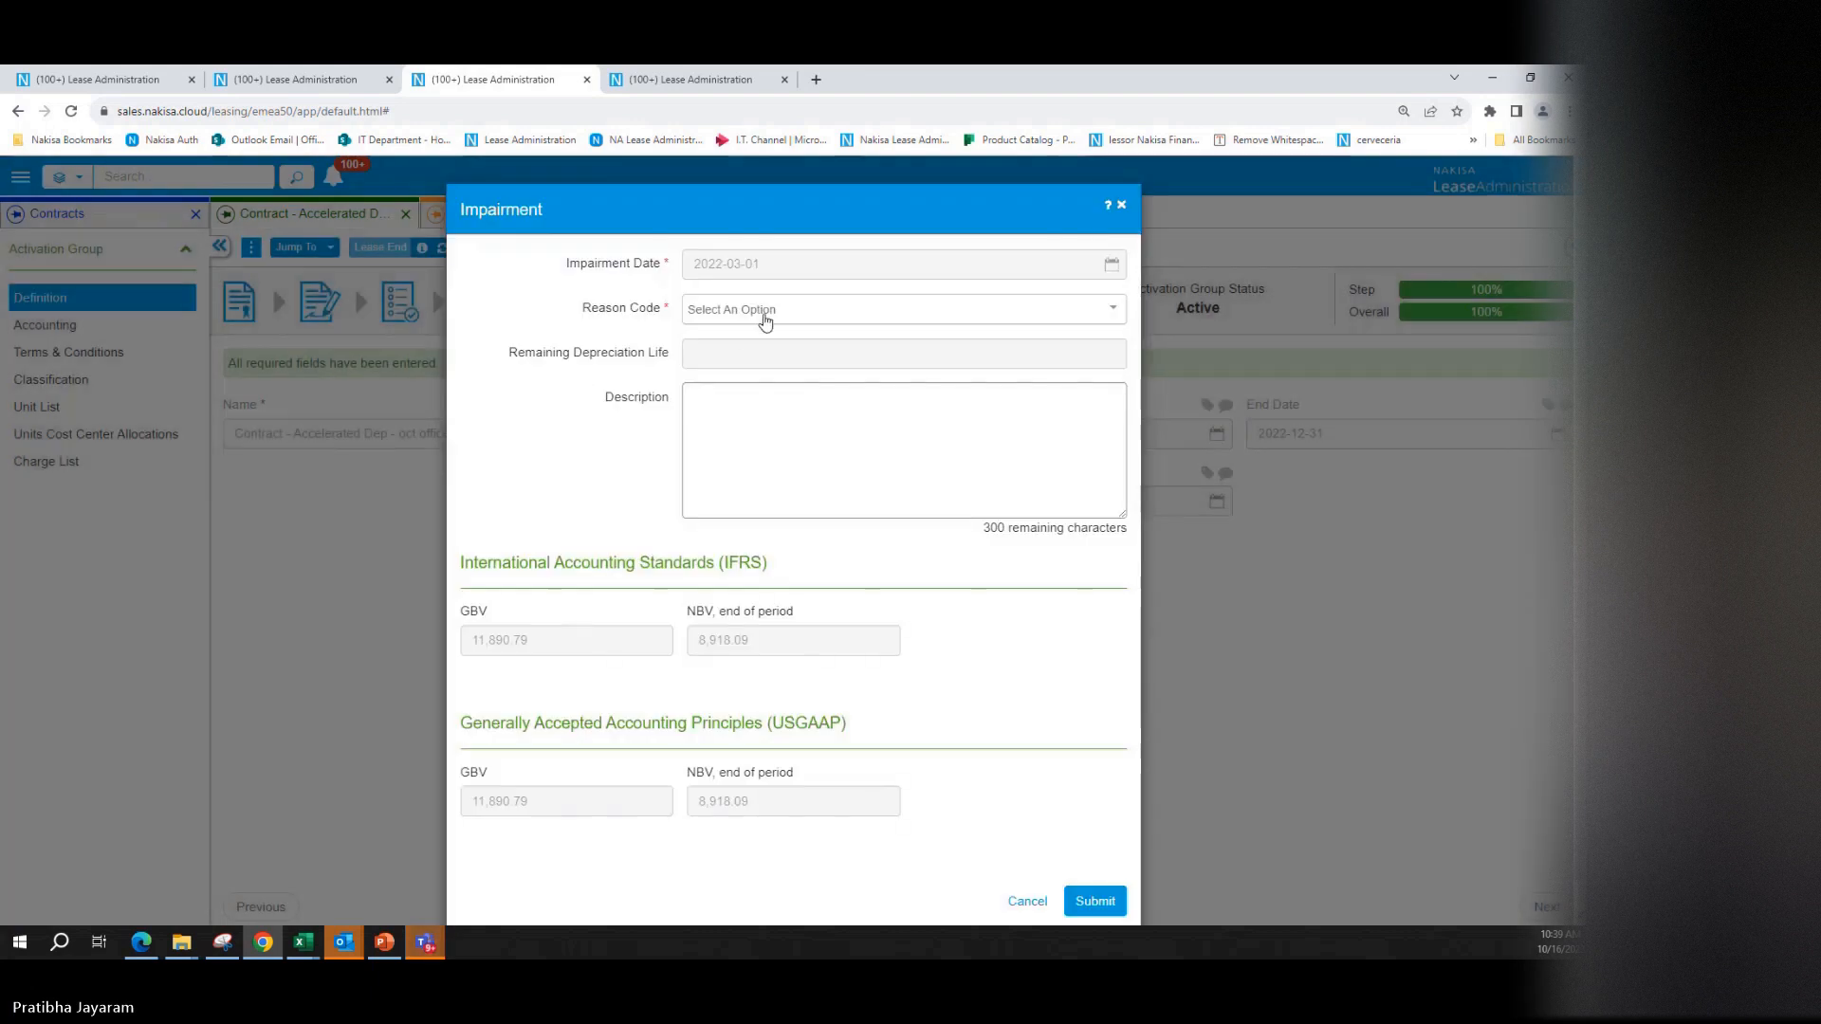
pyautogui.click(767, 321)
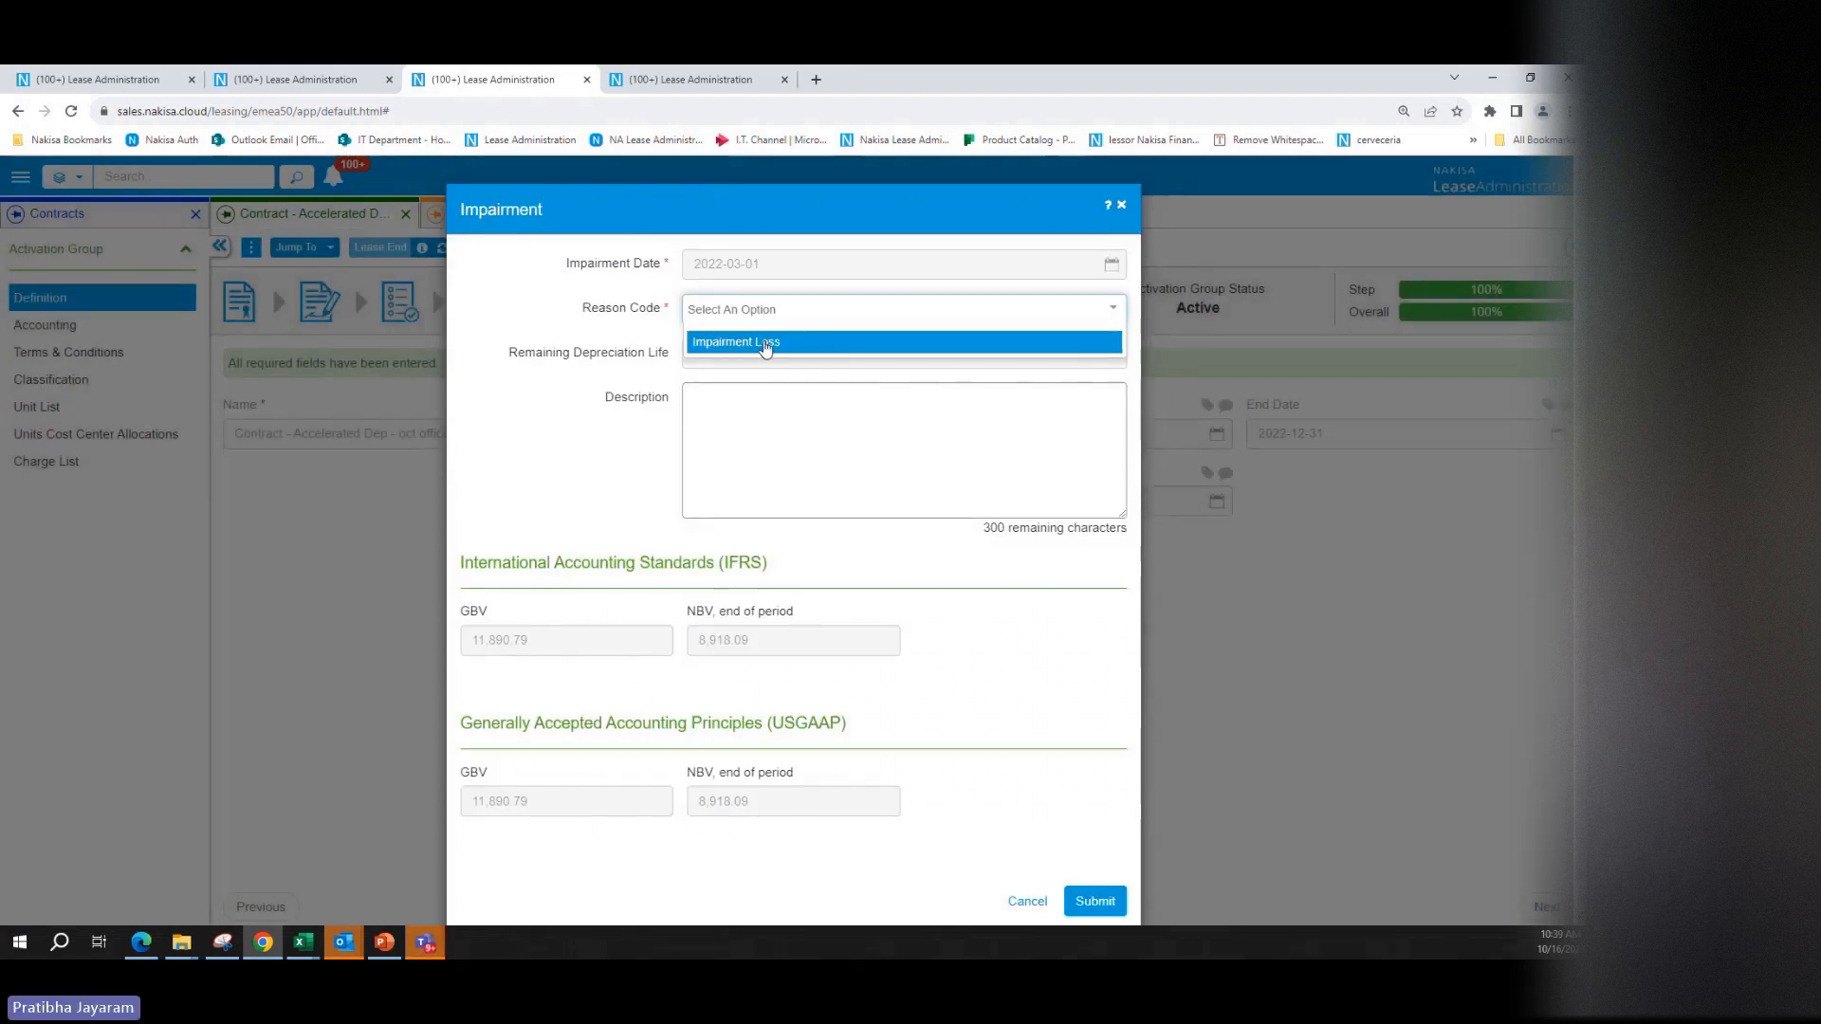
pyautogui.click(766, 347)
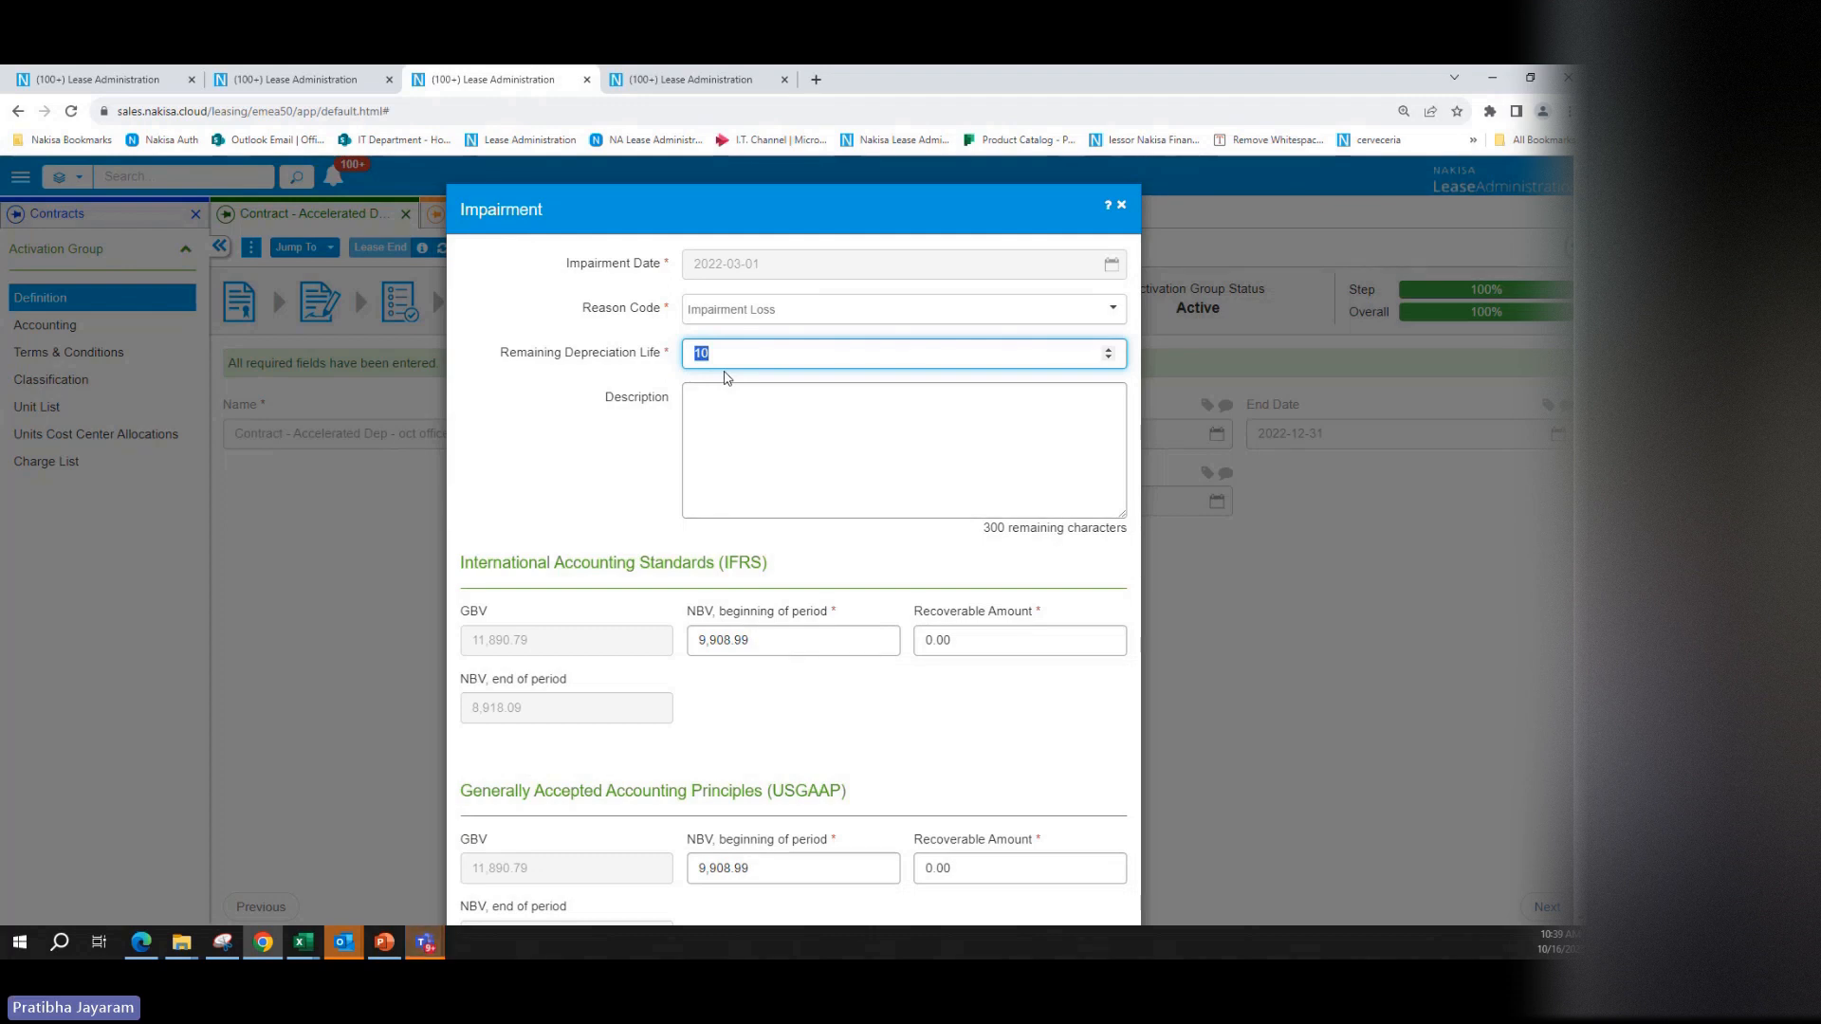
pyautogui.write('5')
# Step: Set the IFRS and USGAAP recoverable amounts to 9,908.99, matching the beginning-of-period NBV, and submit the impairment
pyautogui.click(768, 645)
pyautogui.hotkey('ctrl', 'c')
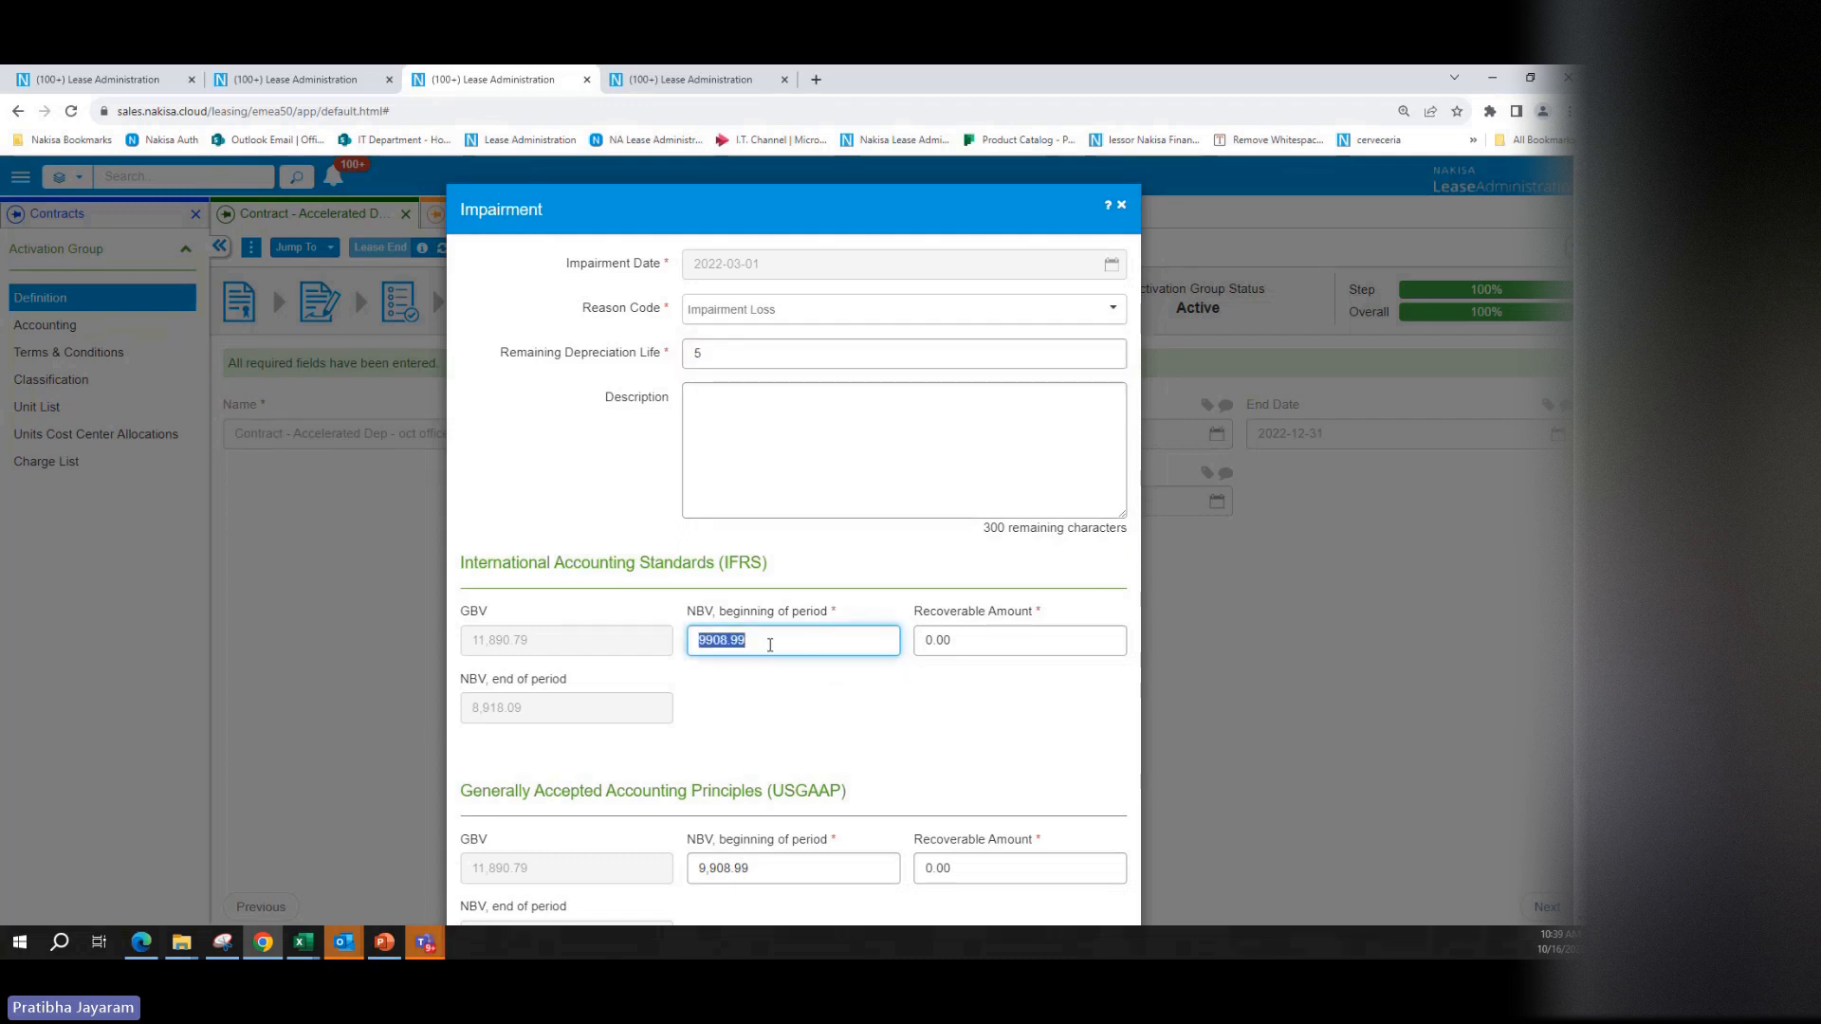
pyautogui.click(982, 632)
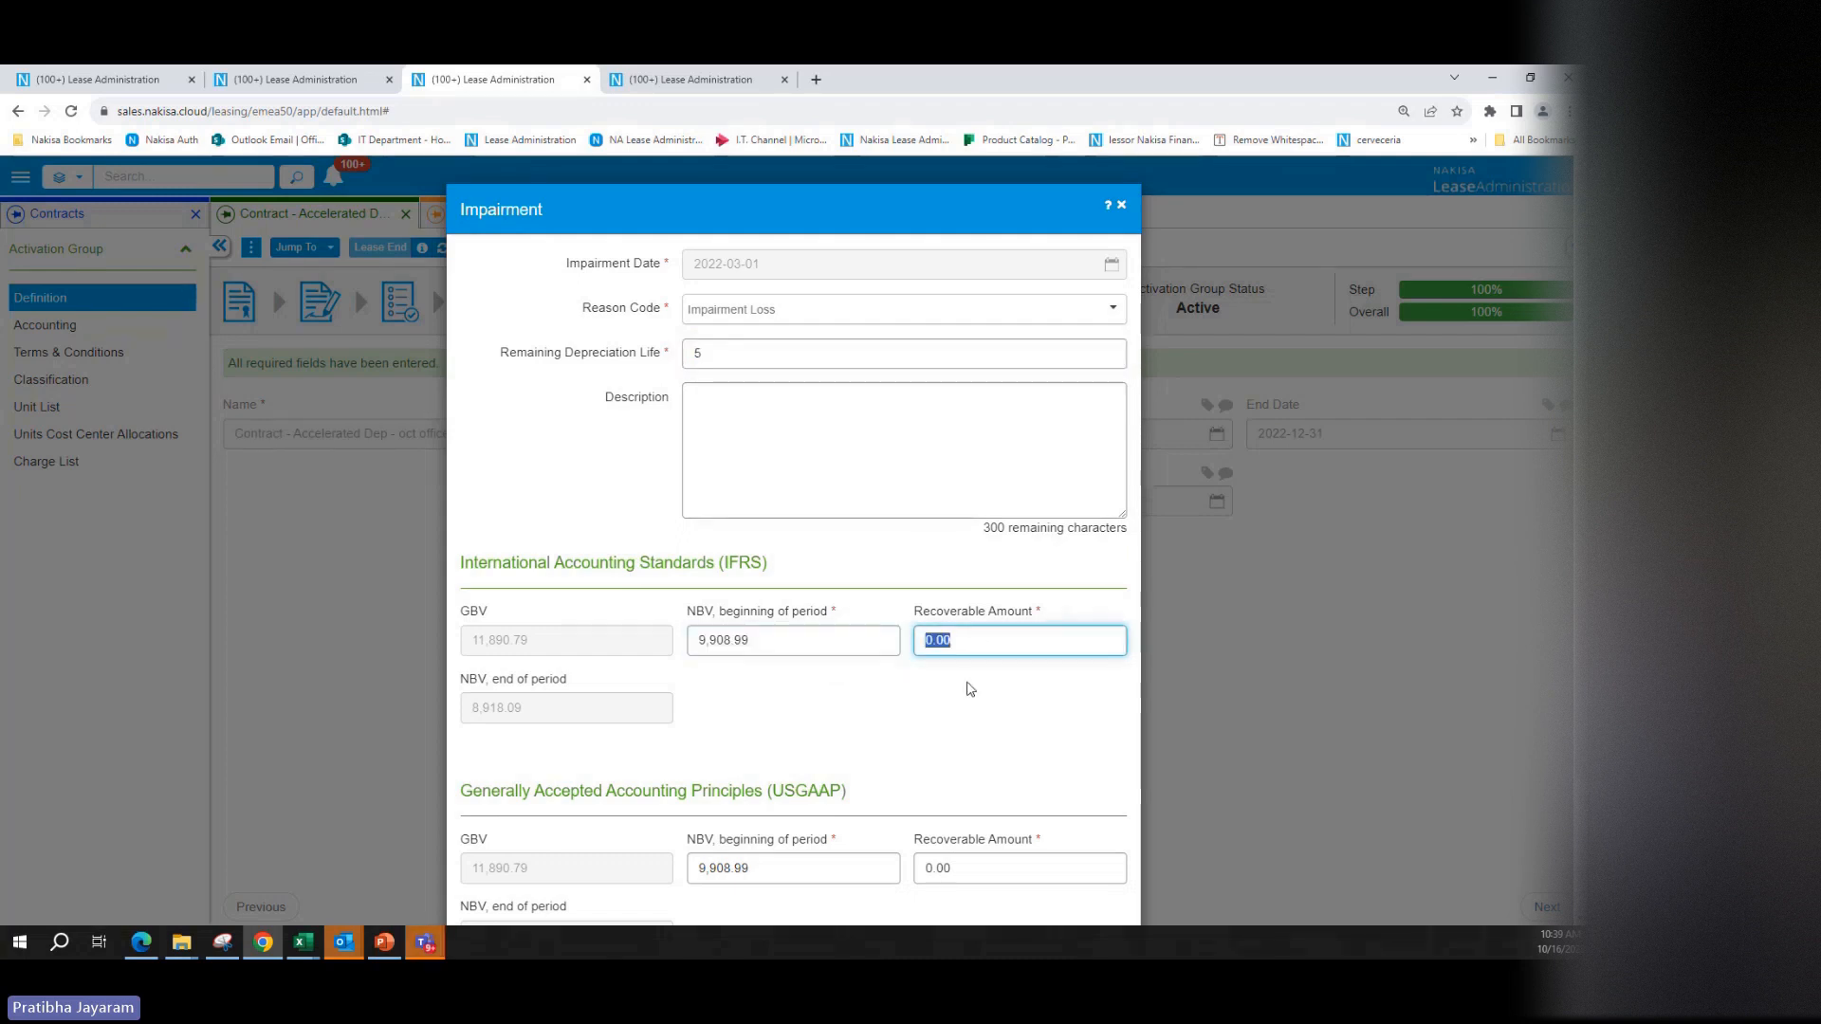
pyautogui.hotkey('ctrl', 'v')
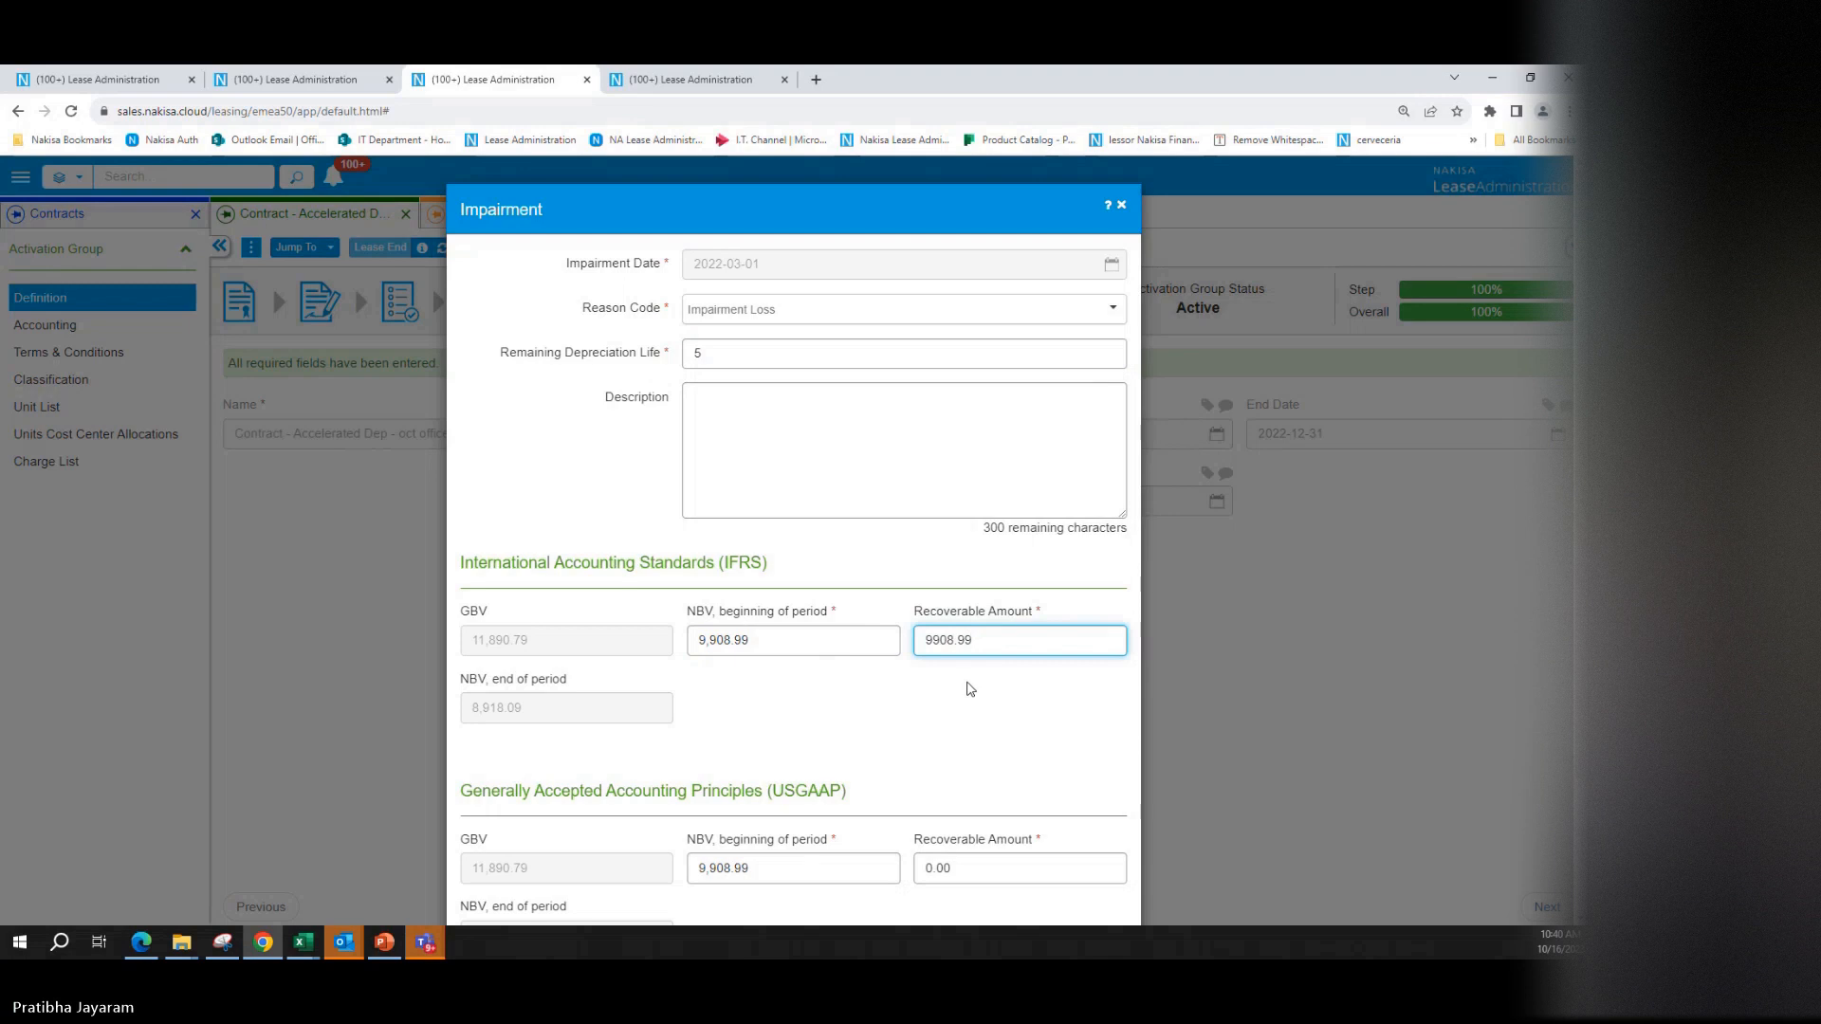
pyautogui.scroll(-2, 991, 809)
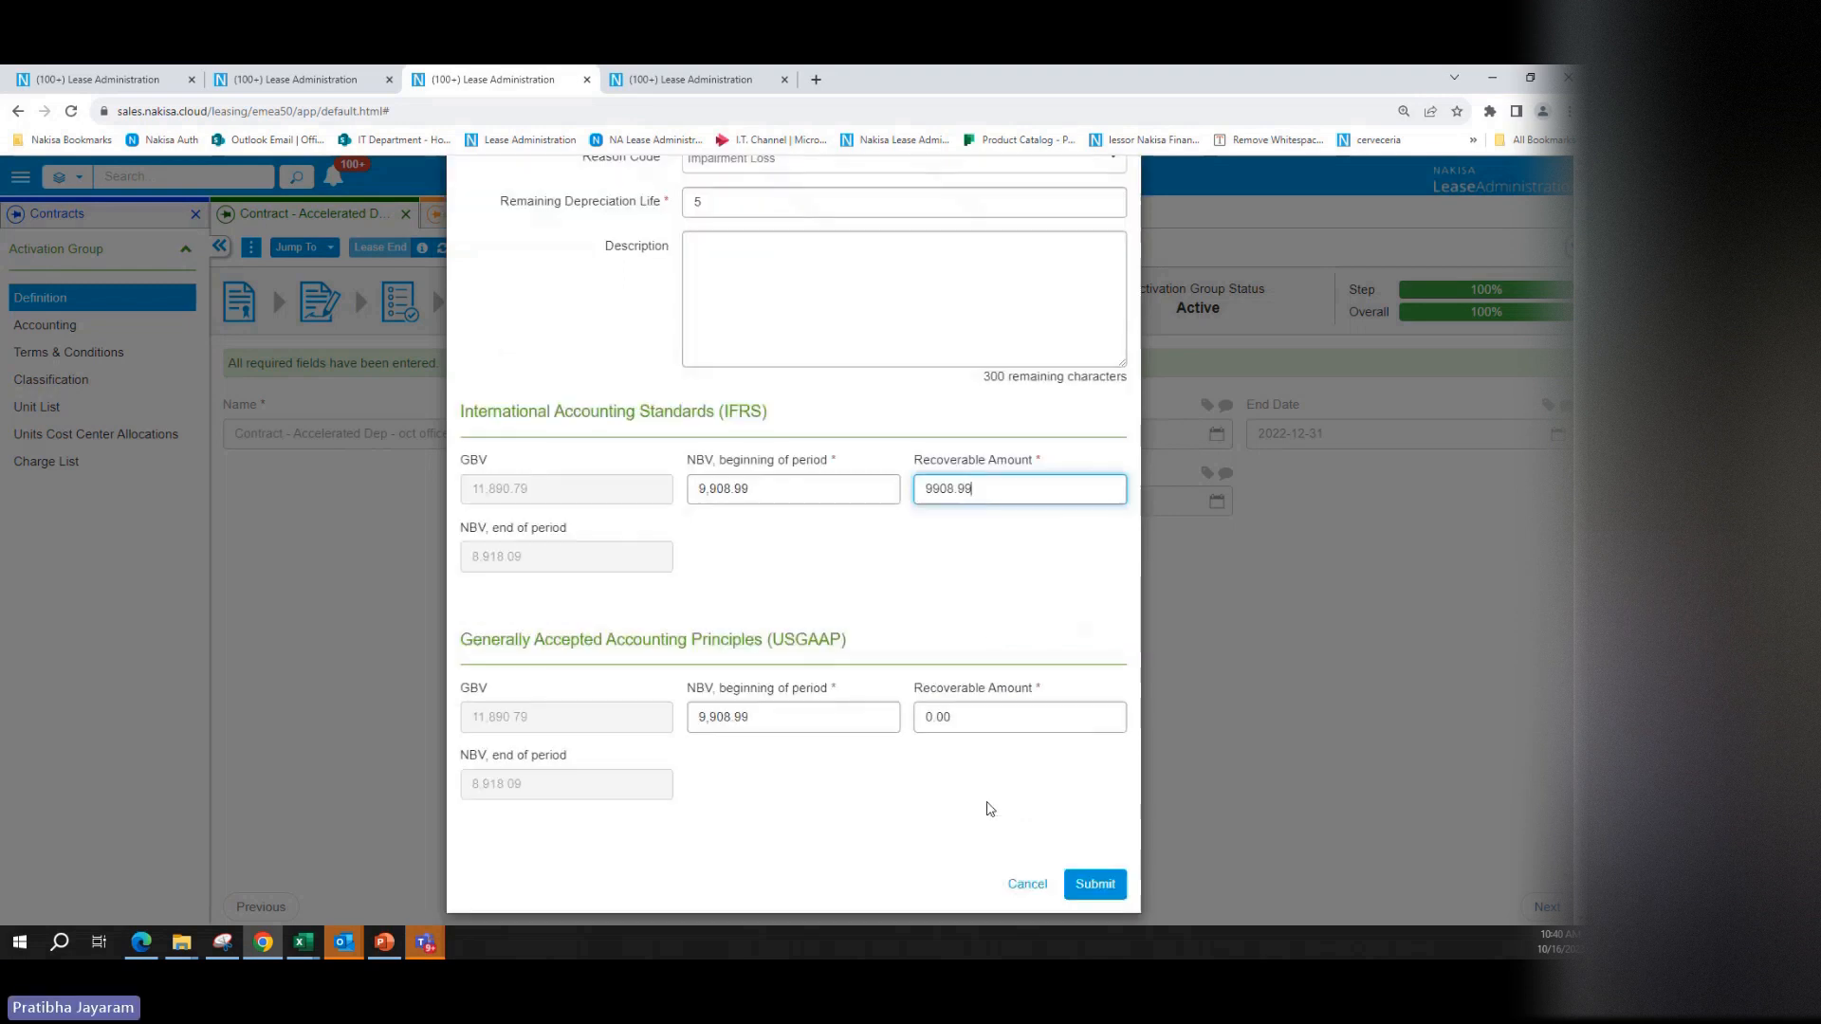
pyautogui.click(799, 701)
pyautogui.hotkey('ctrl', 'c')
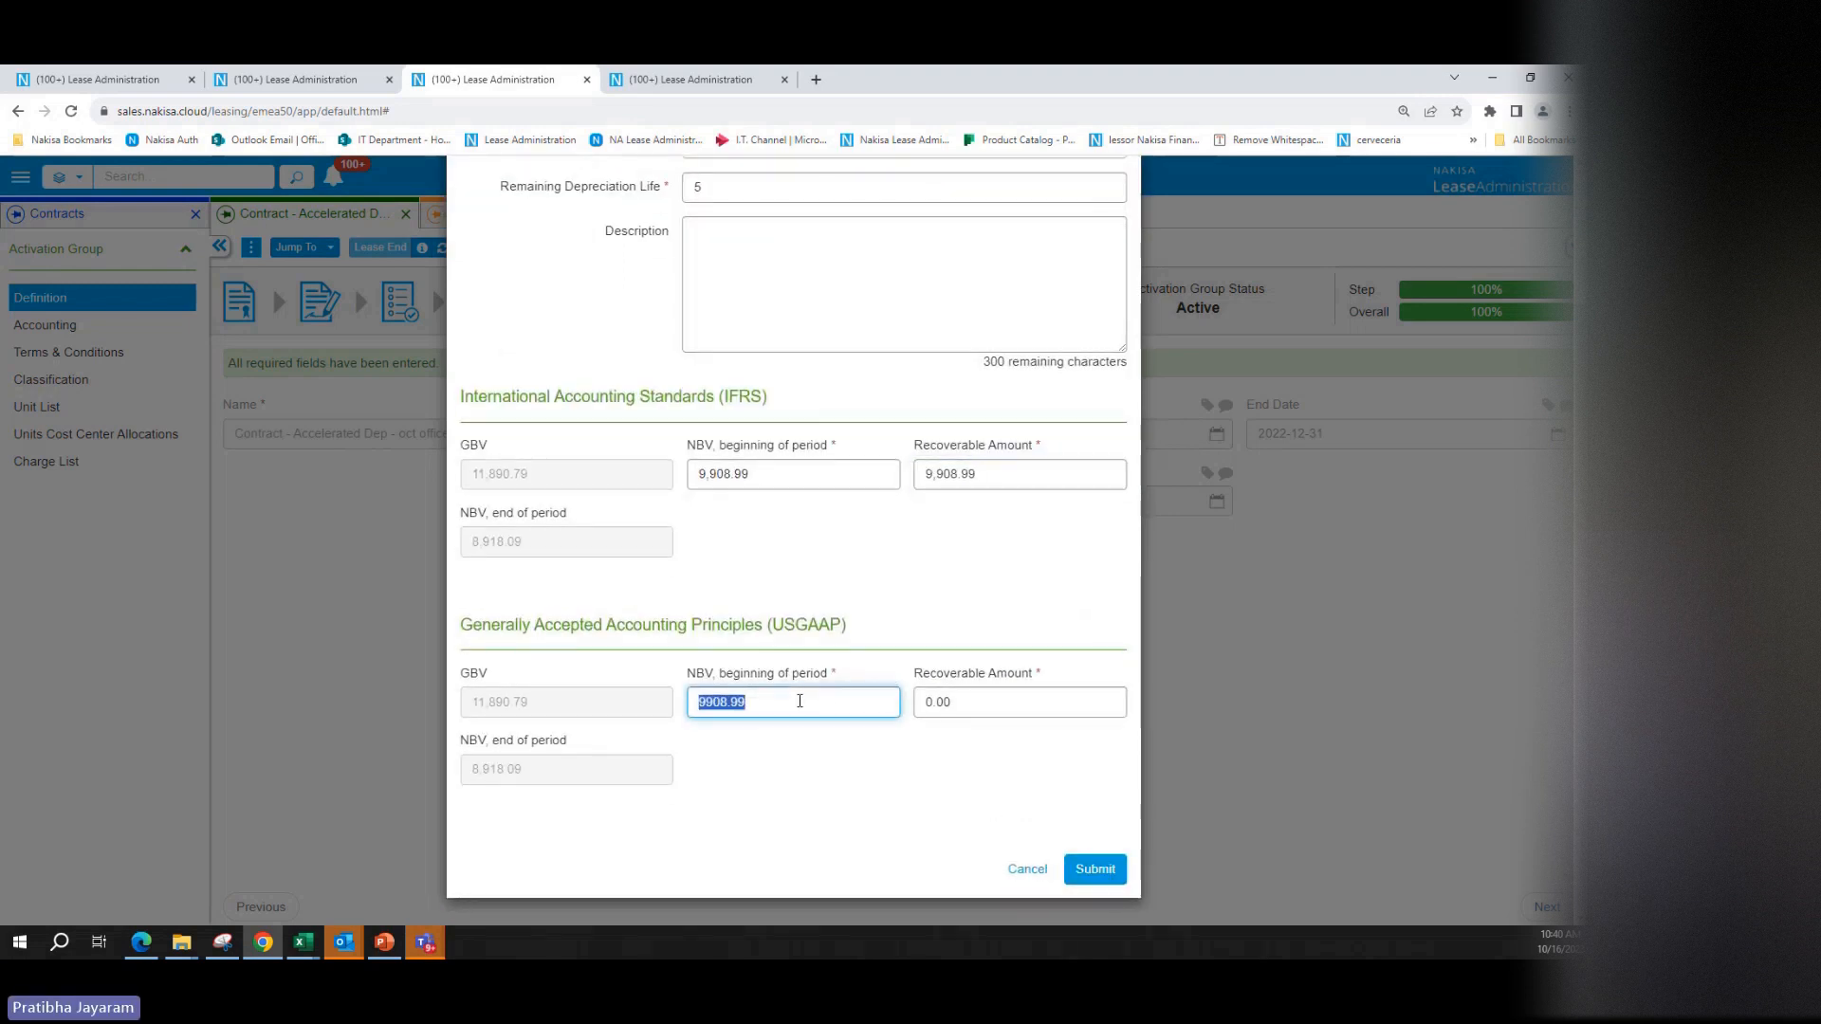
pyautogui.click(971, 704)
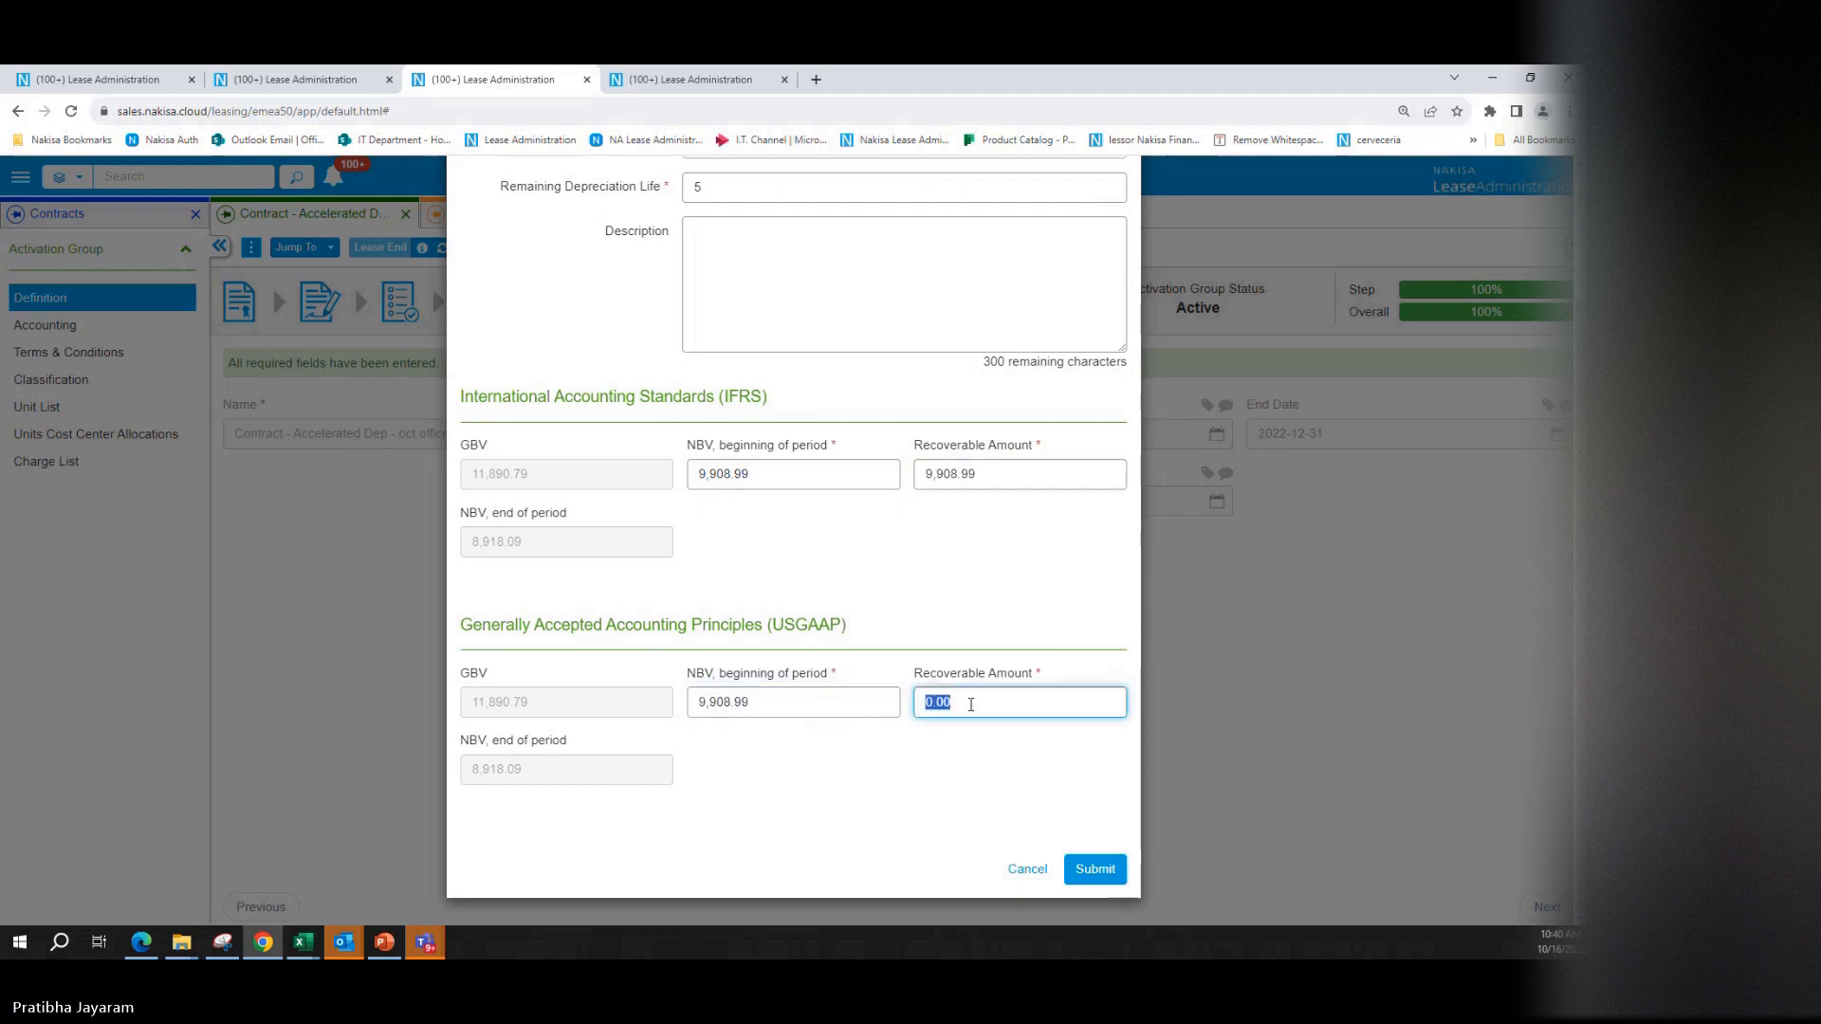
pyautogui.hotkey('ctrl', 'v')
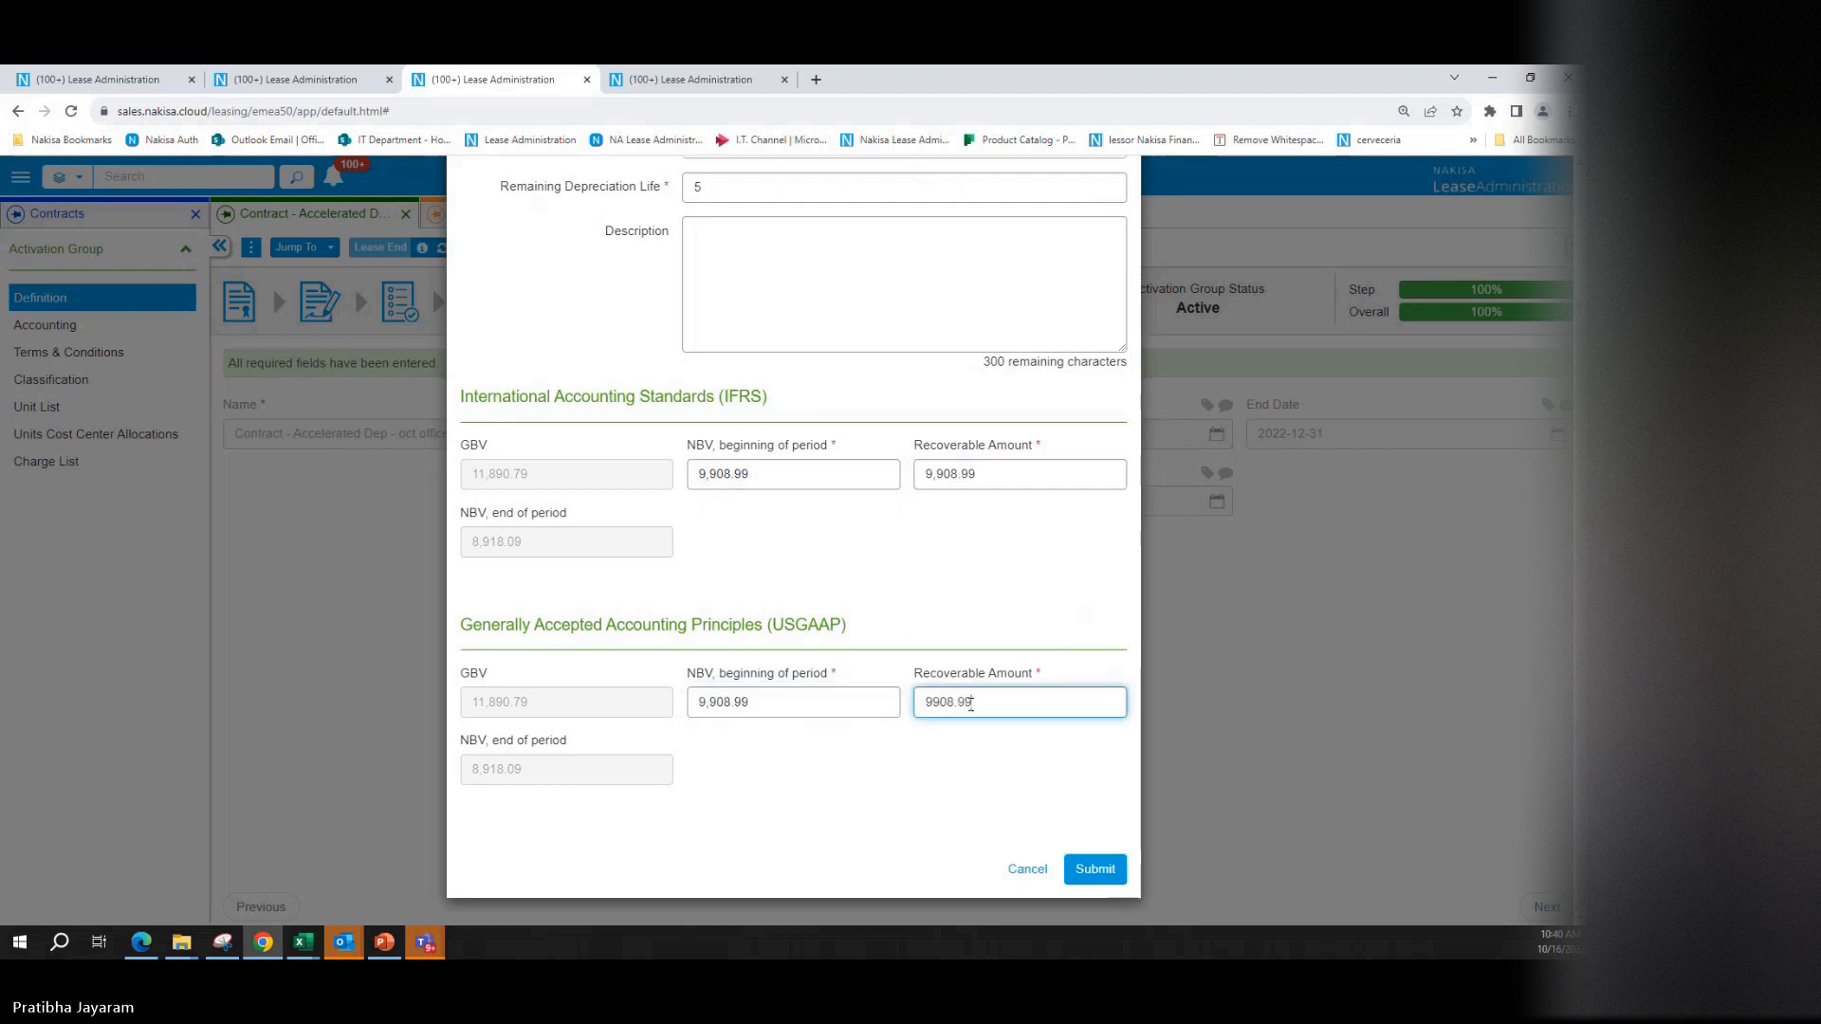
pyautogui.click(1098, 881)
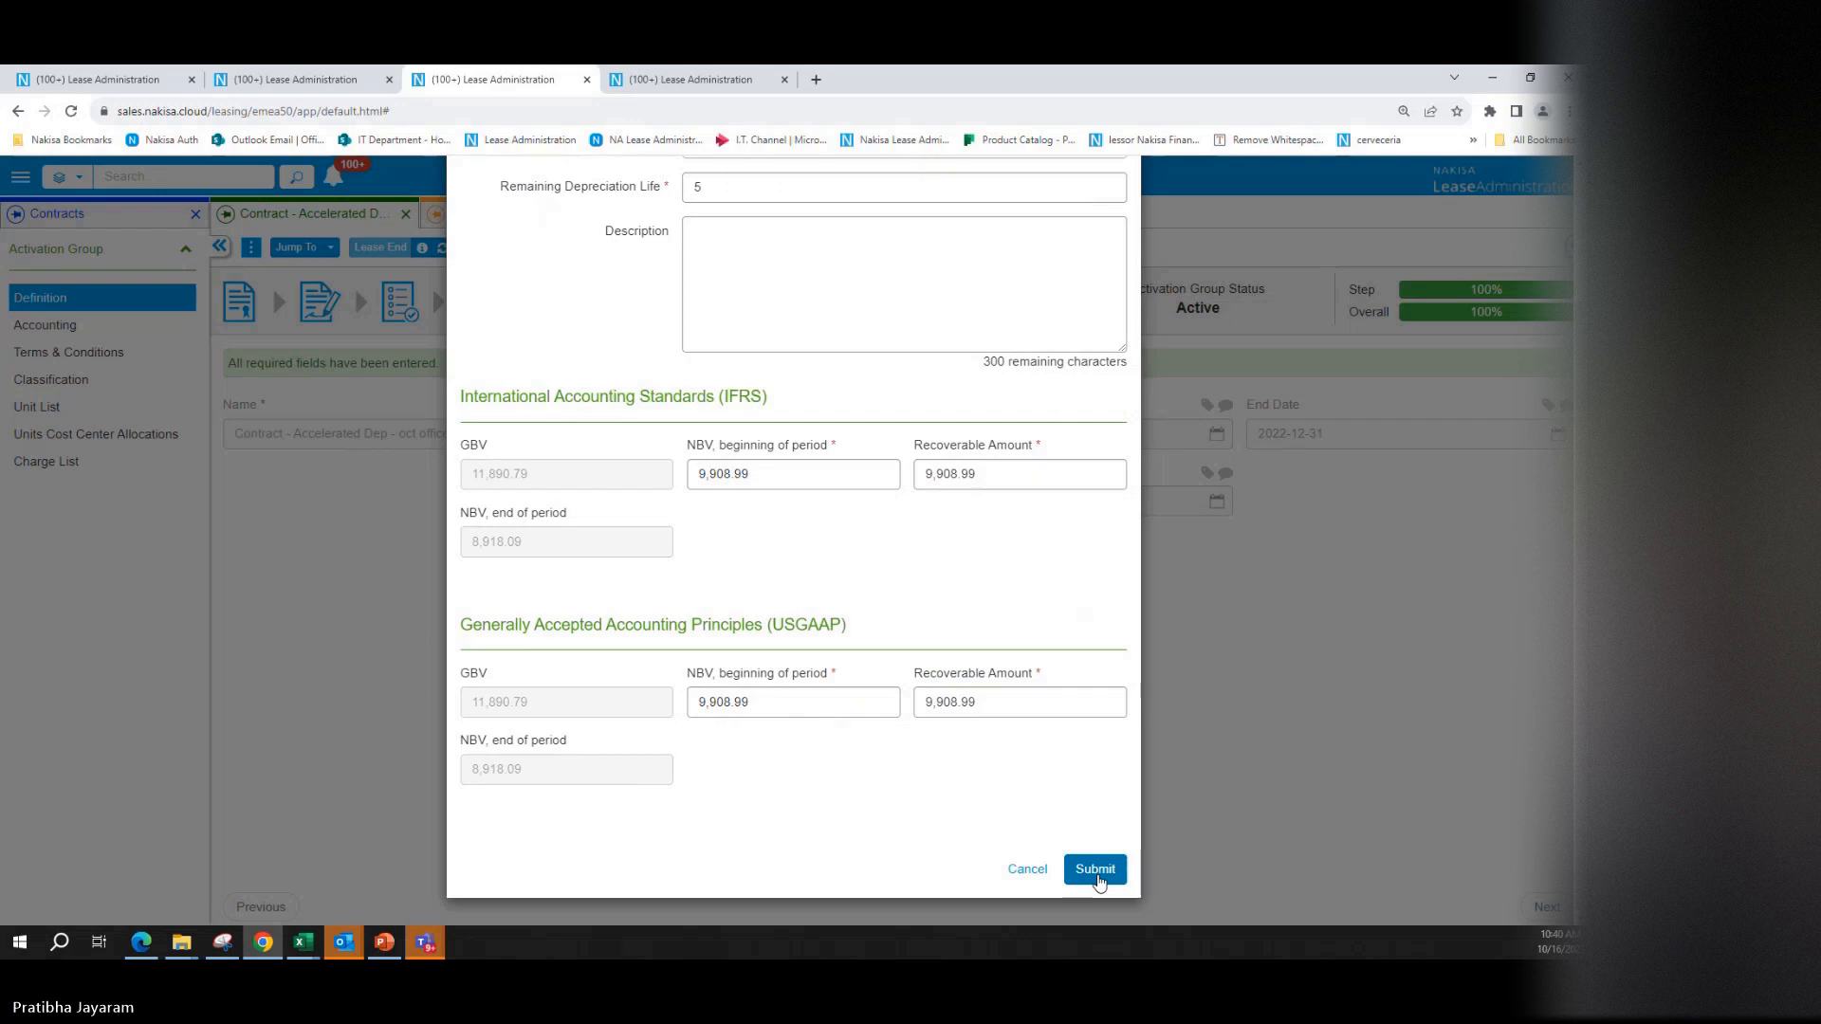
pyautogui.click(1099, 881)
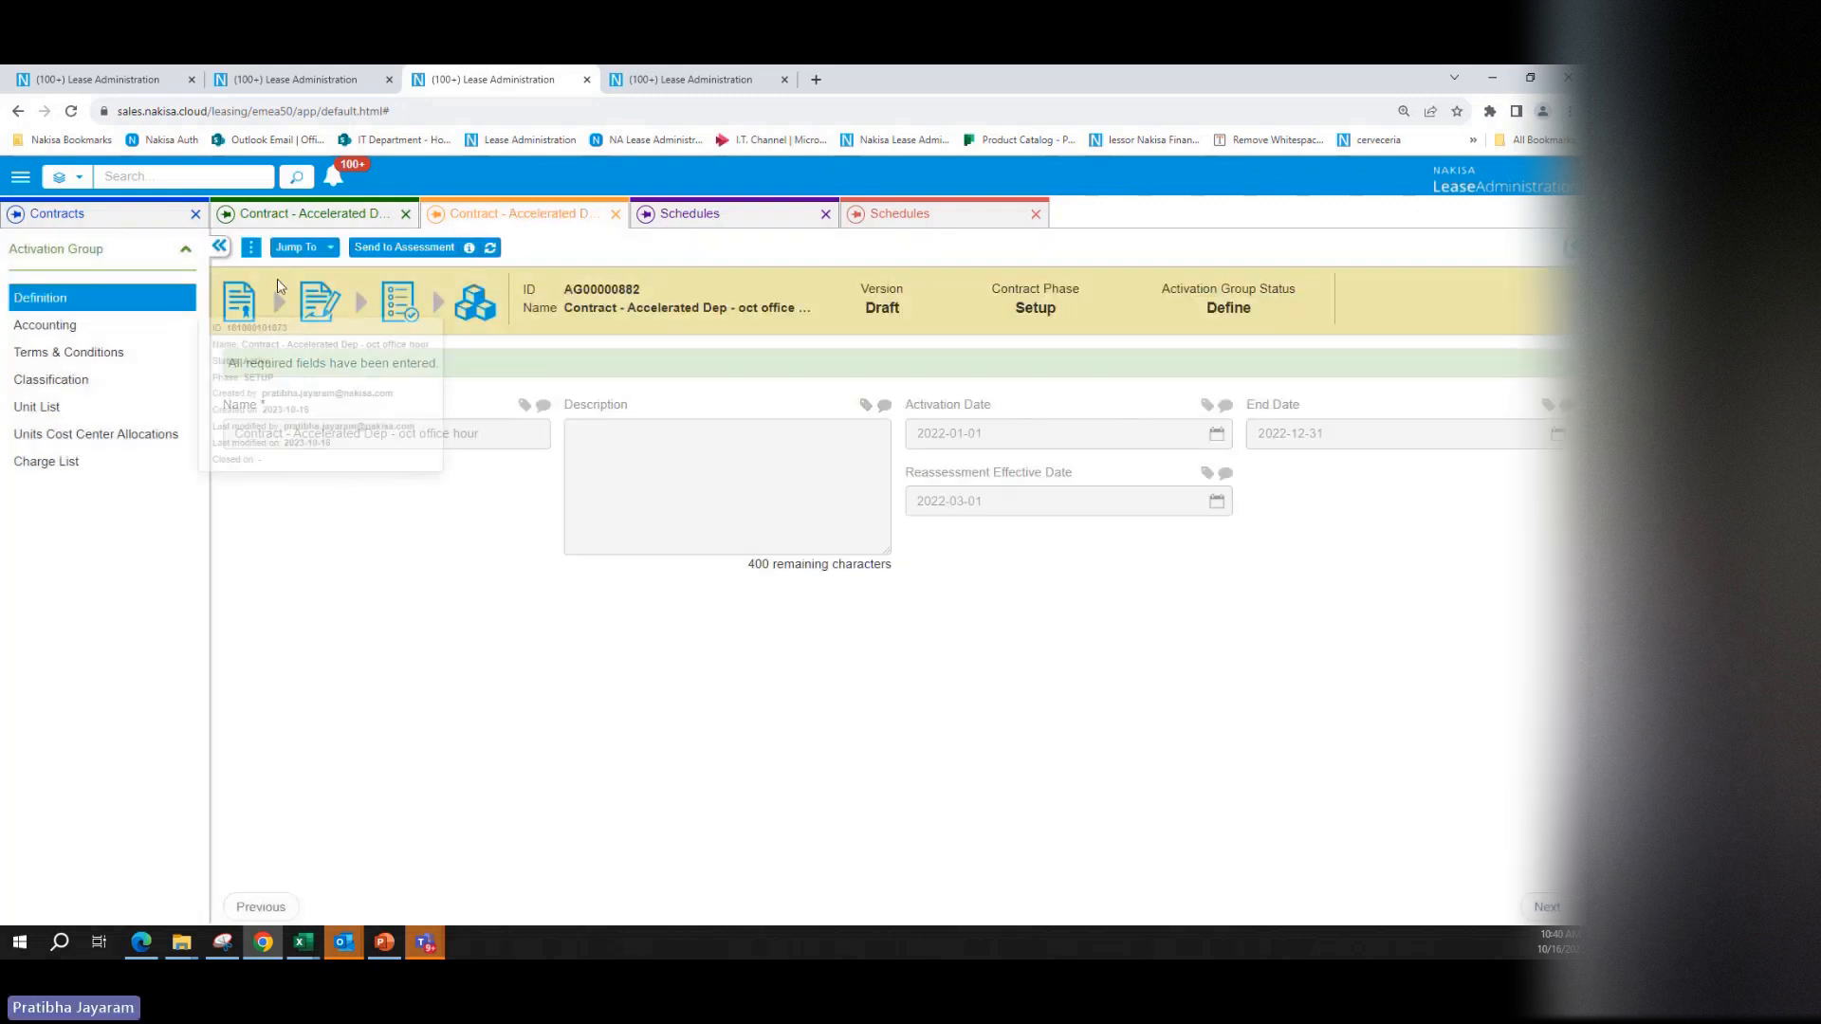
# Step: Check the Impairment Loss terms in the draft's Terms & Conditions, and send the activation group to assessment with the proposed dates
pyautogui.click(58, 357)
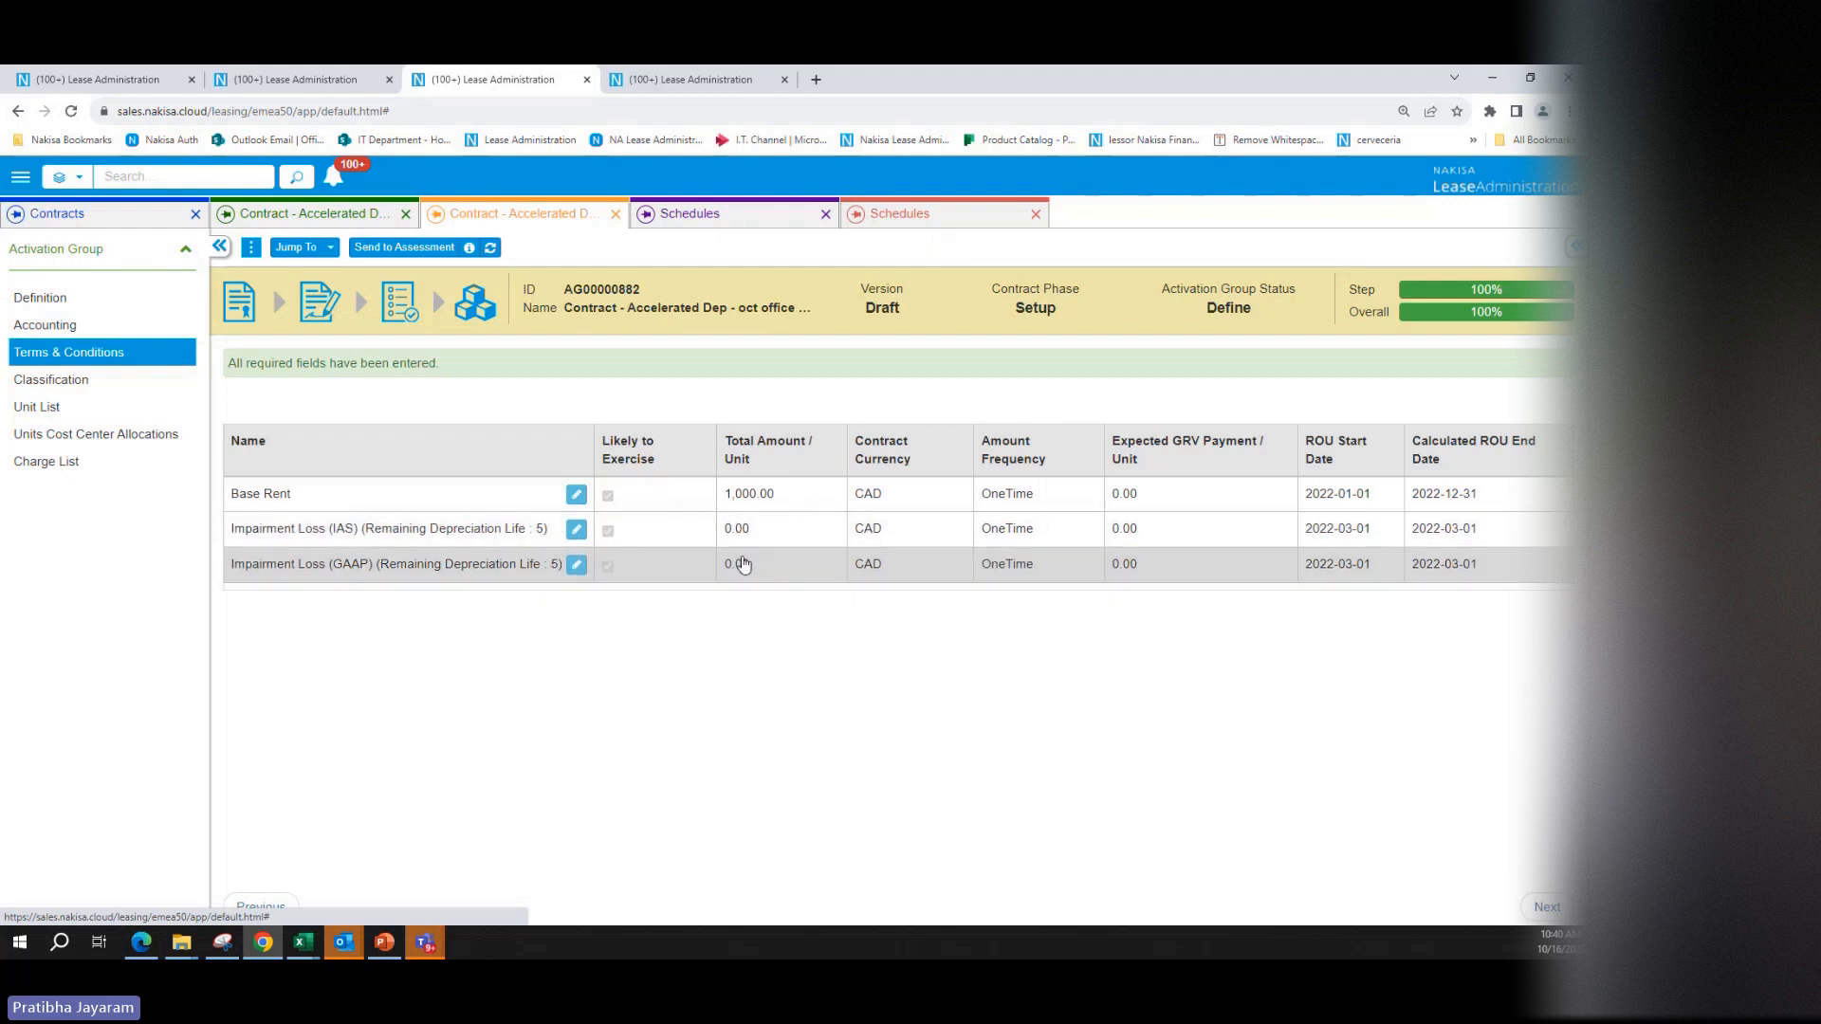
pyautogui.click(417, 248)
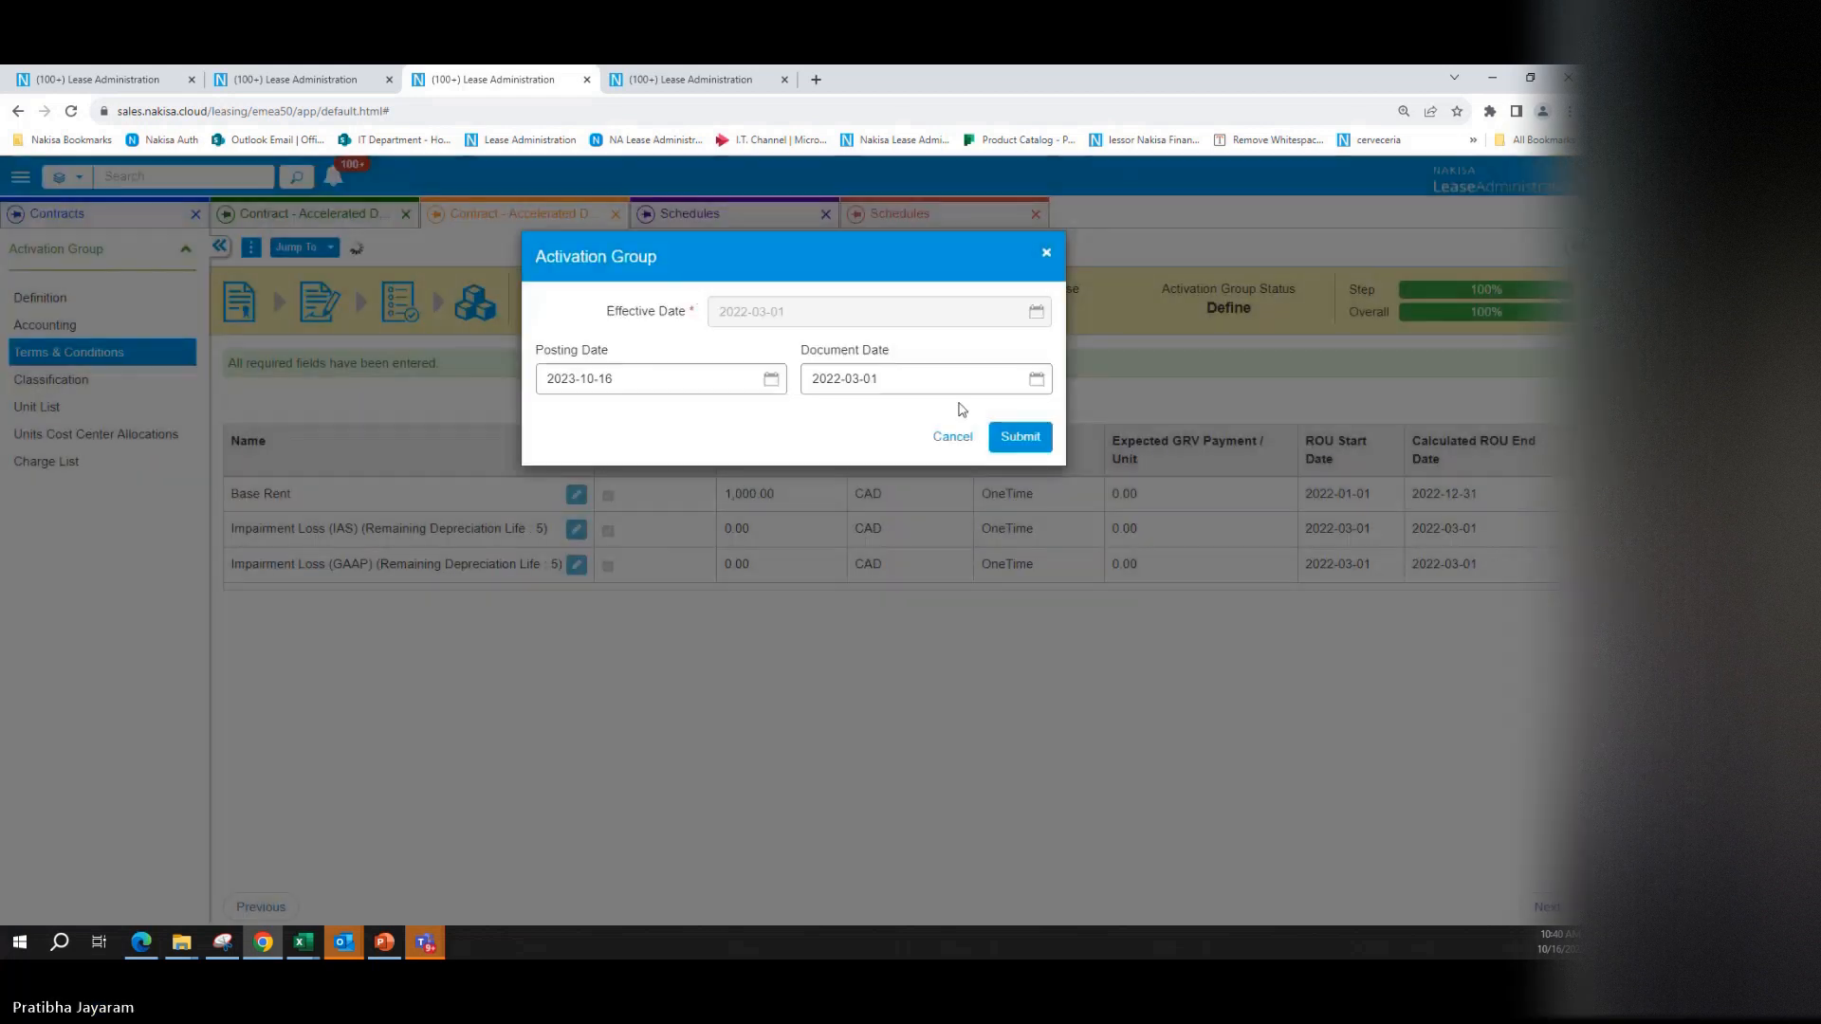
pyautogui.click(1017, 439)
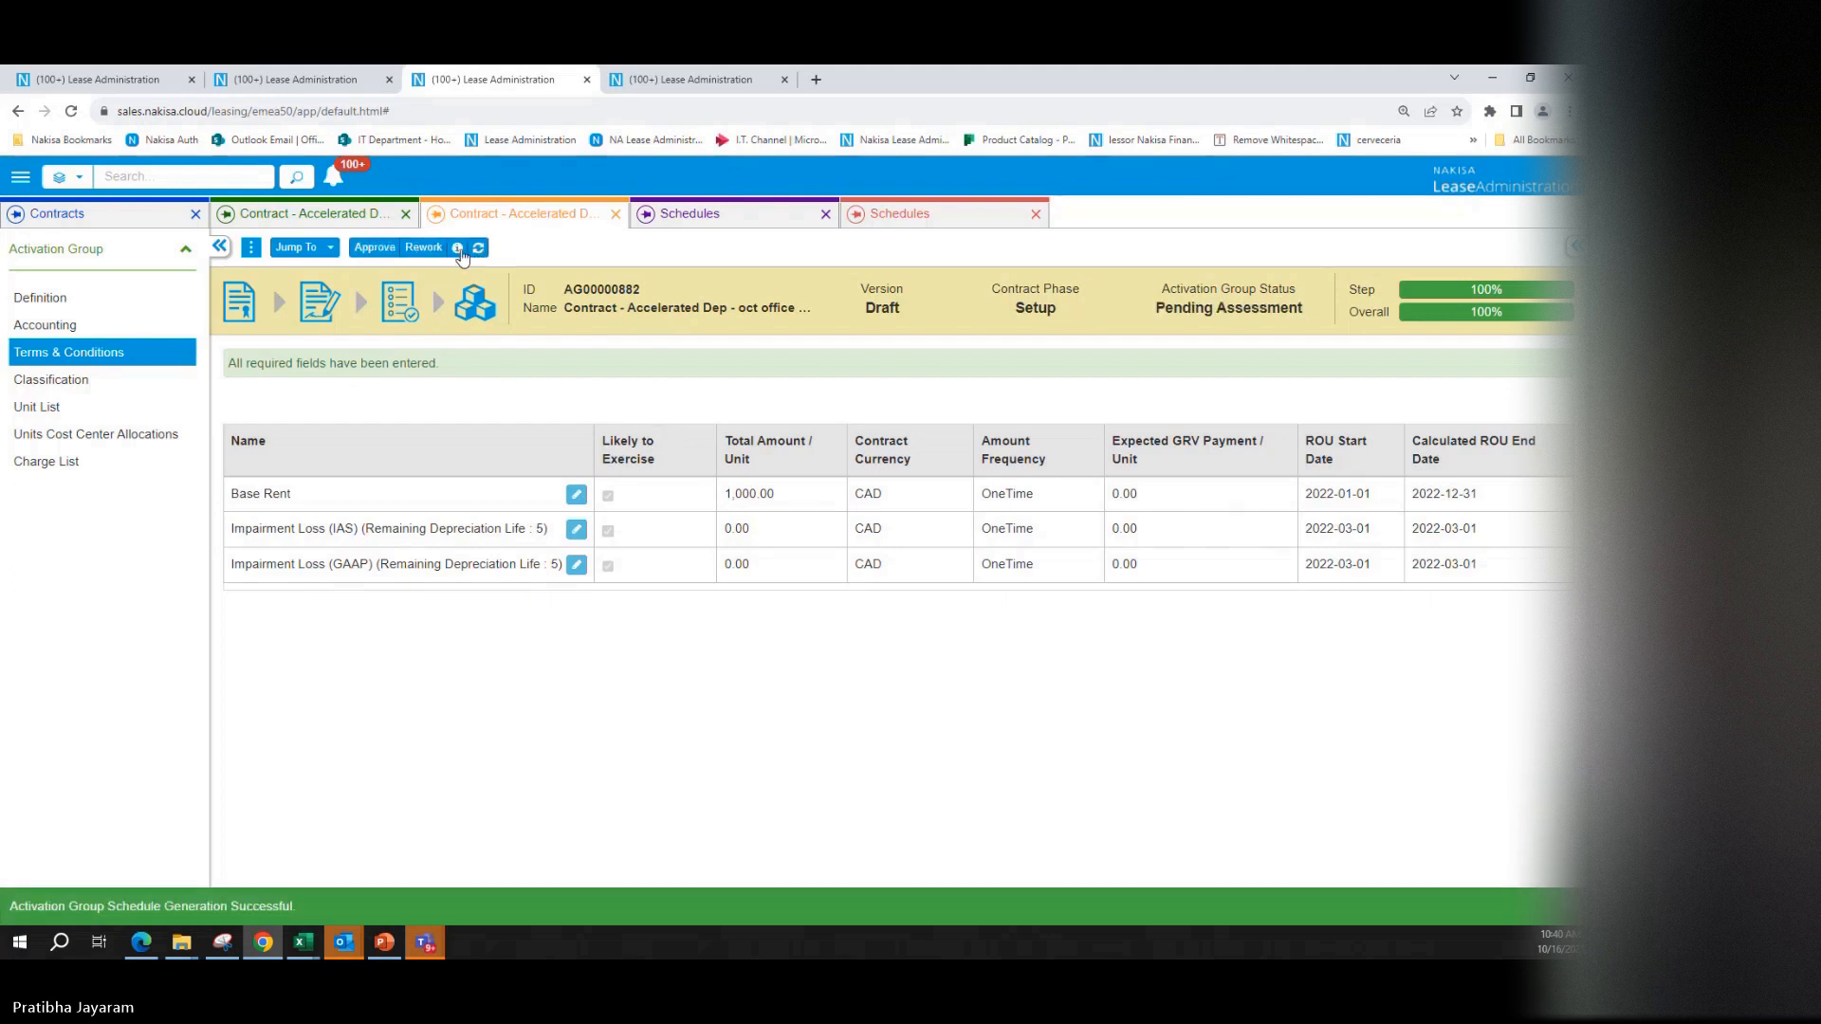
# Step: Open the draft activation group's schedules in the All Columns view
pyautogui.click(251, 249)
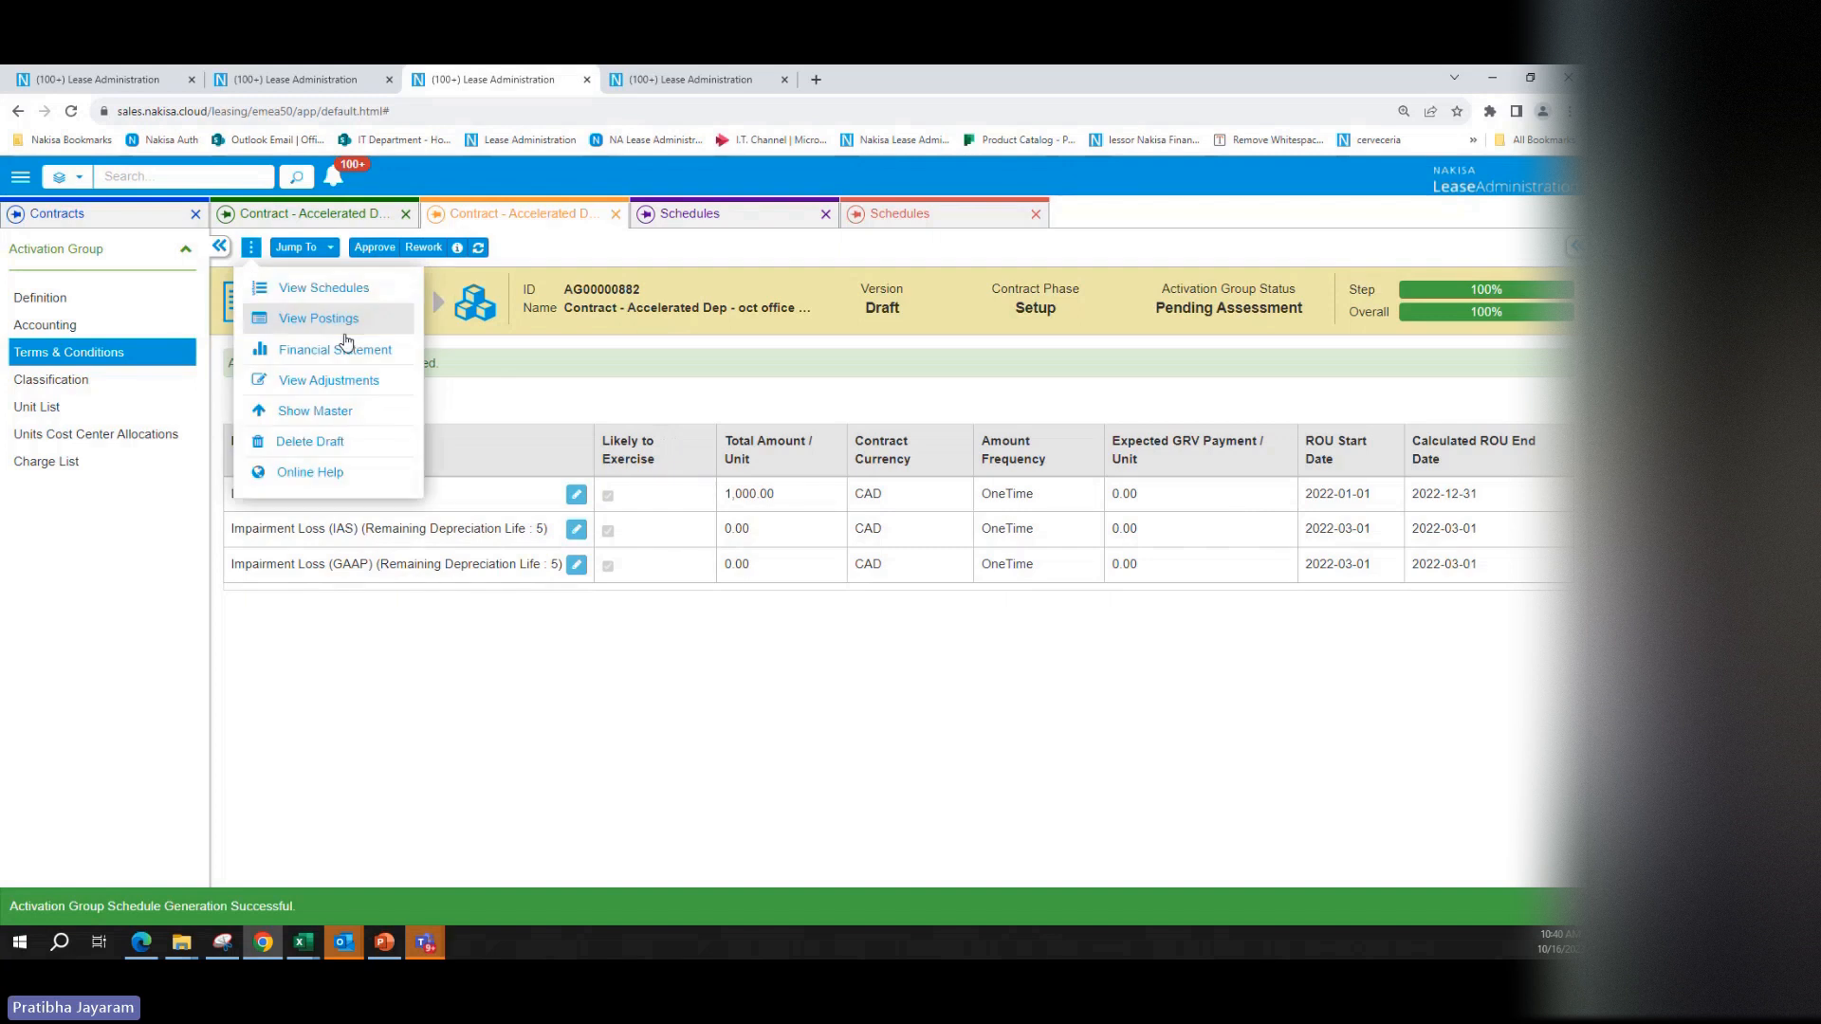
pyautogui.click(285, 287)
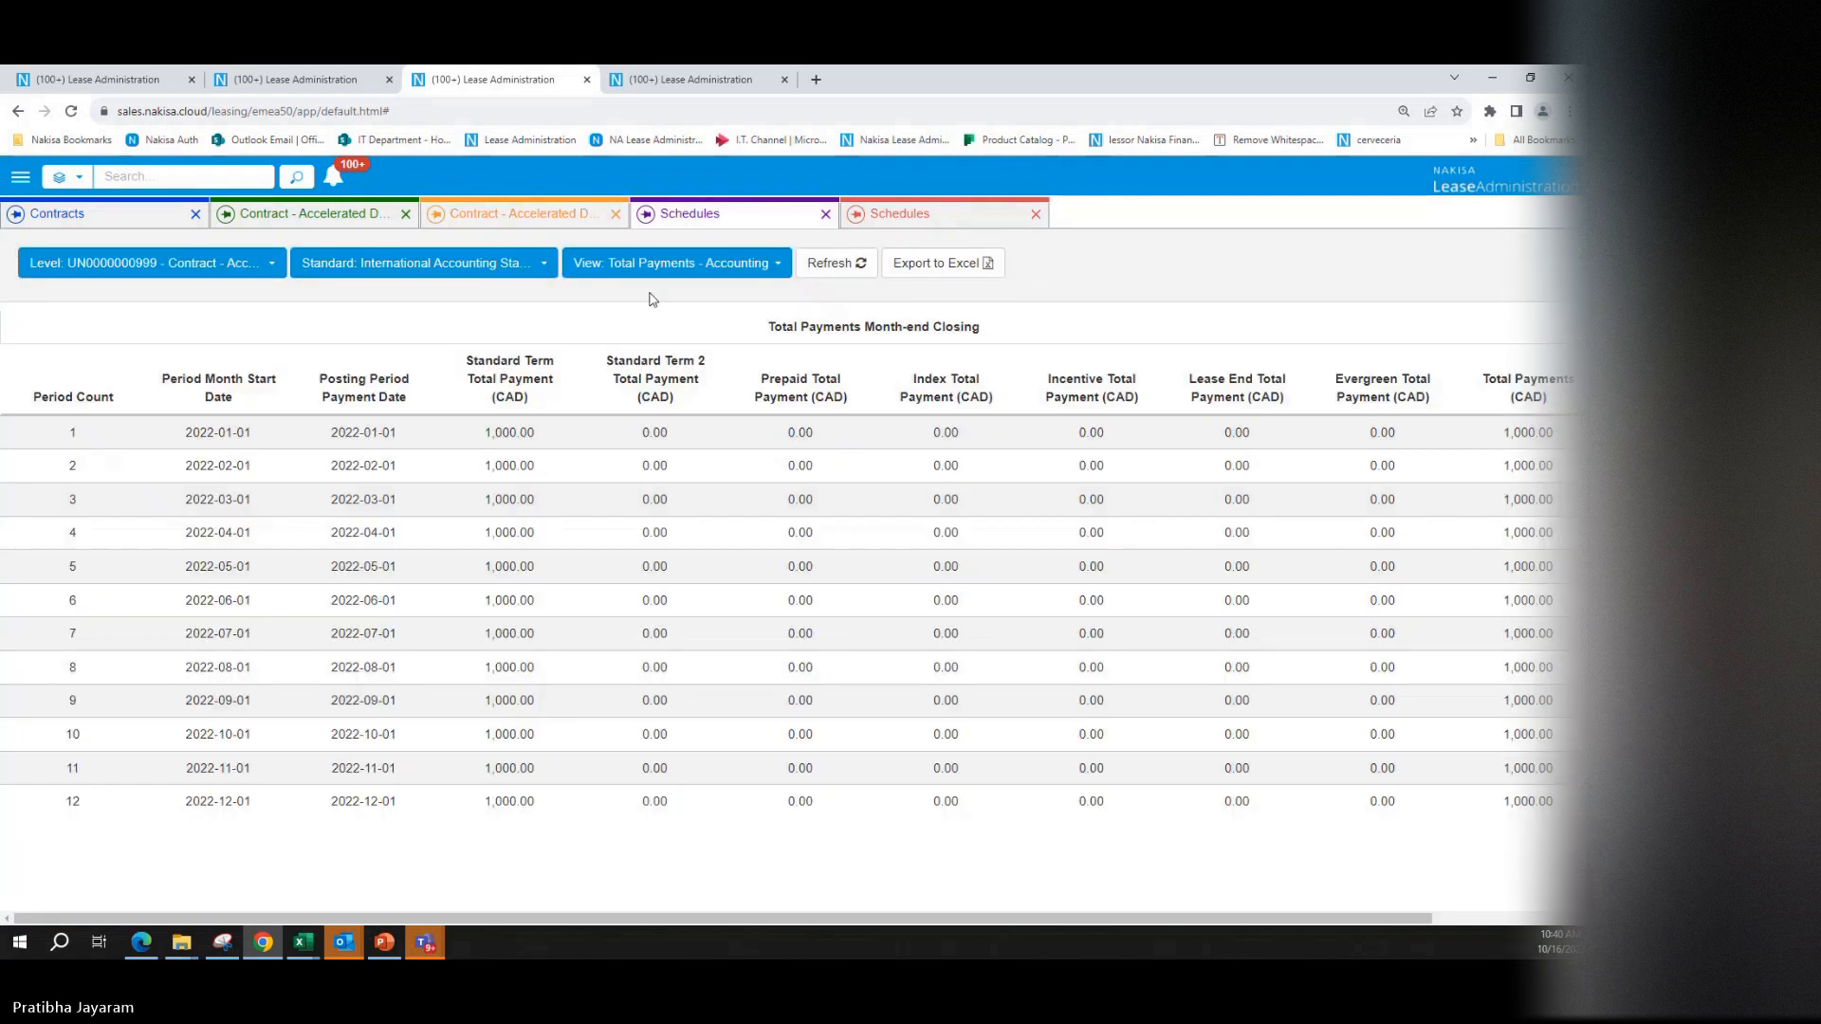
pyautogui.click(667, 271)
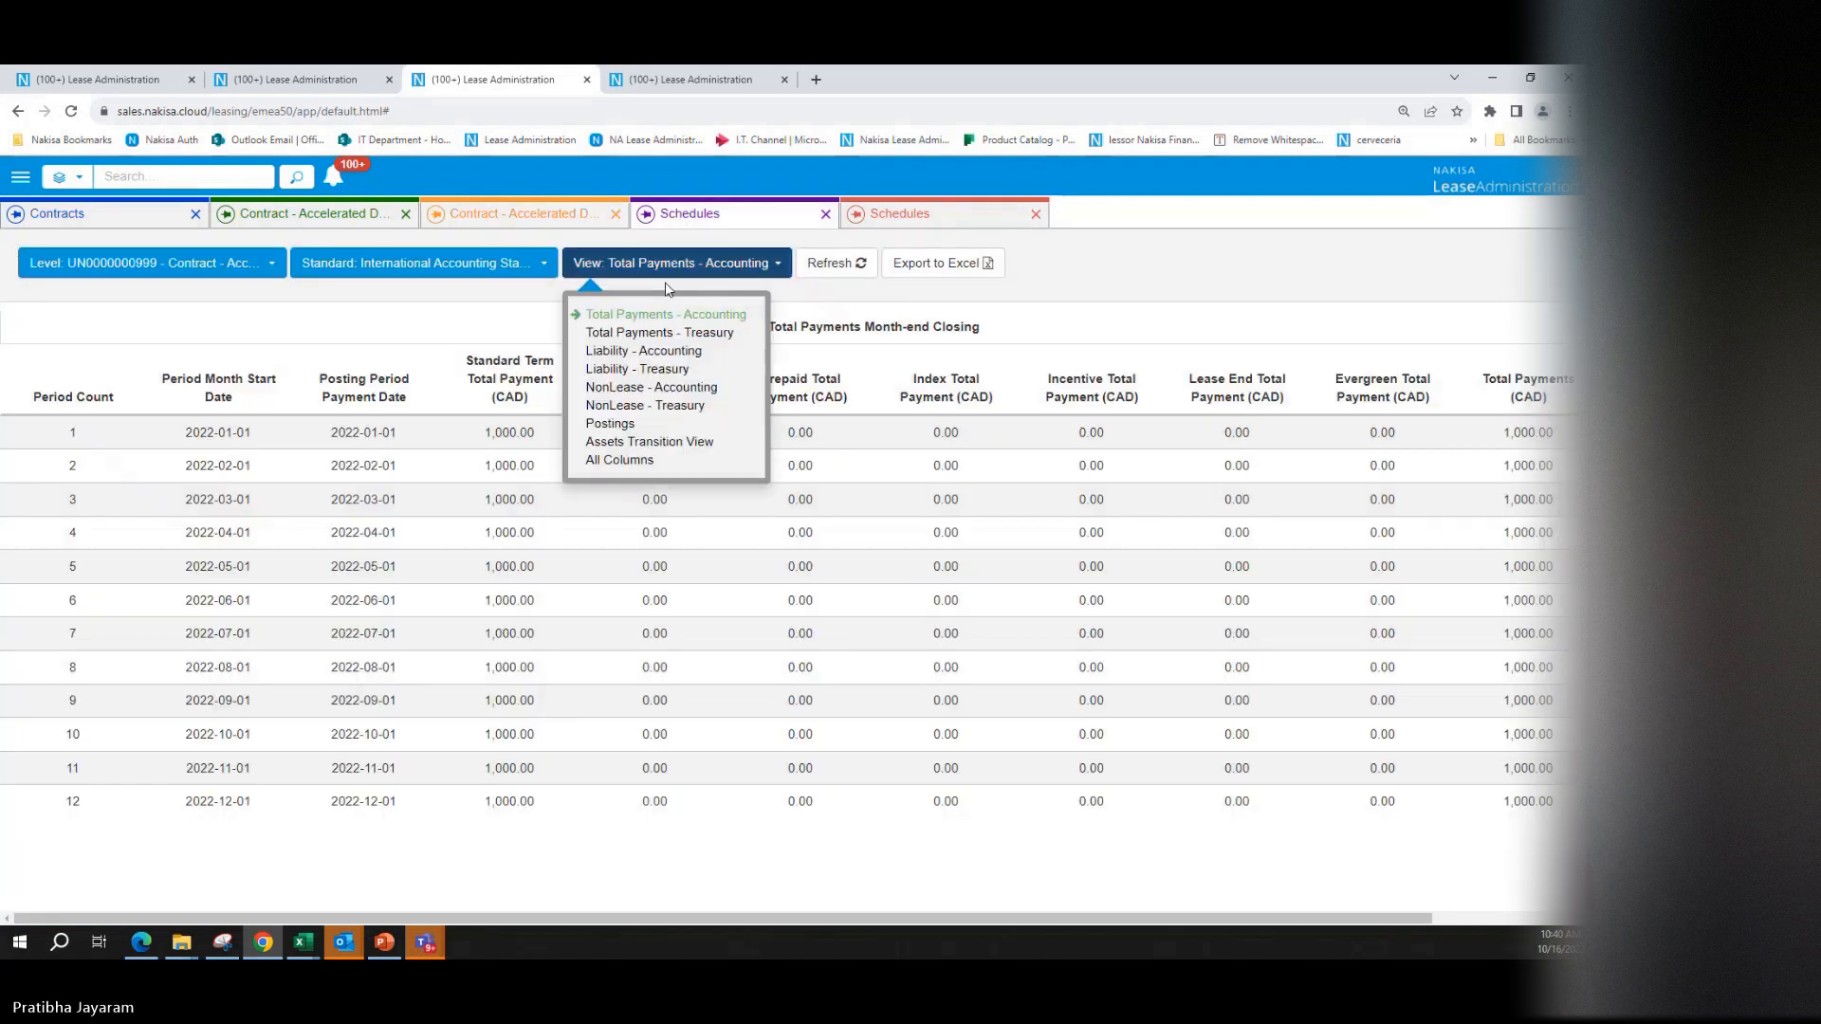
pyautogui.click(628, 459)
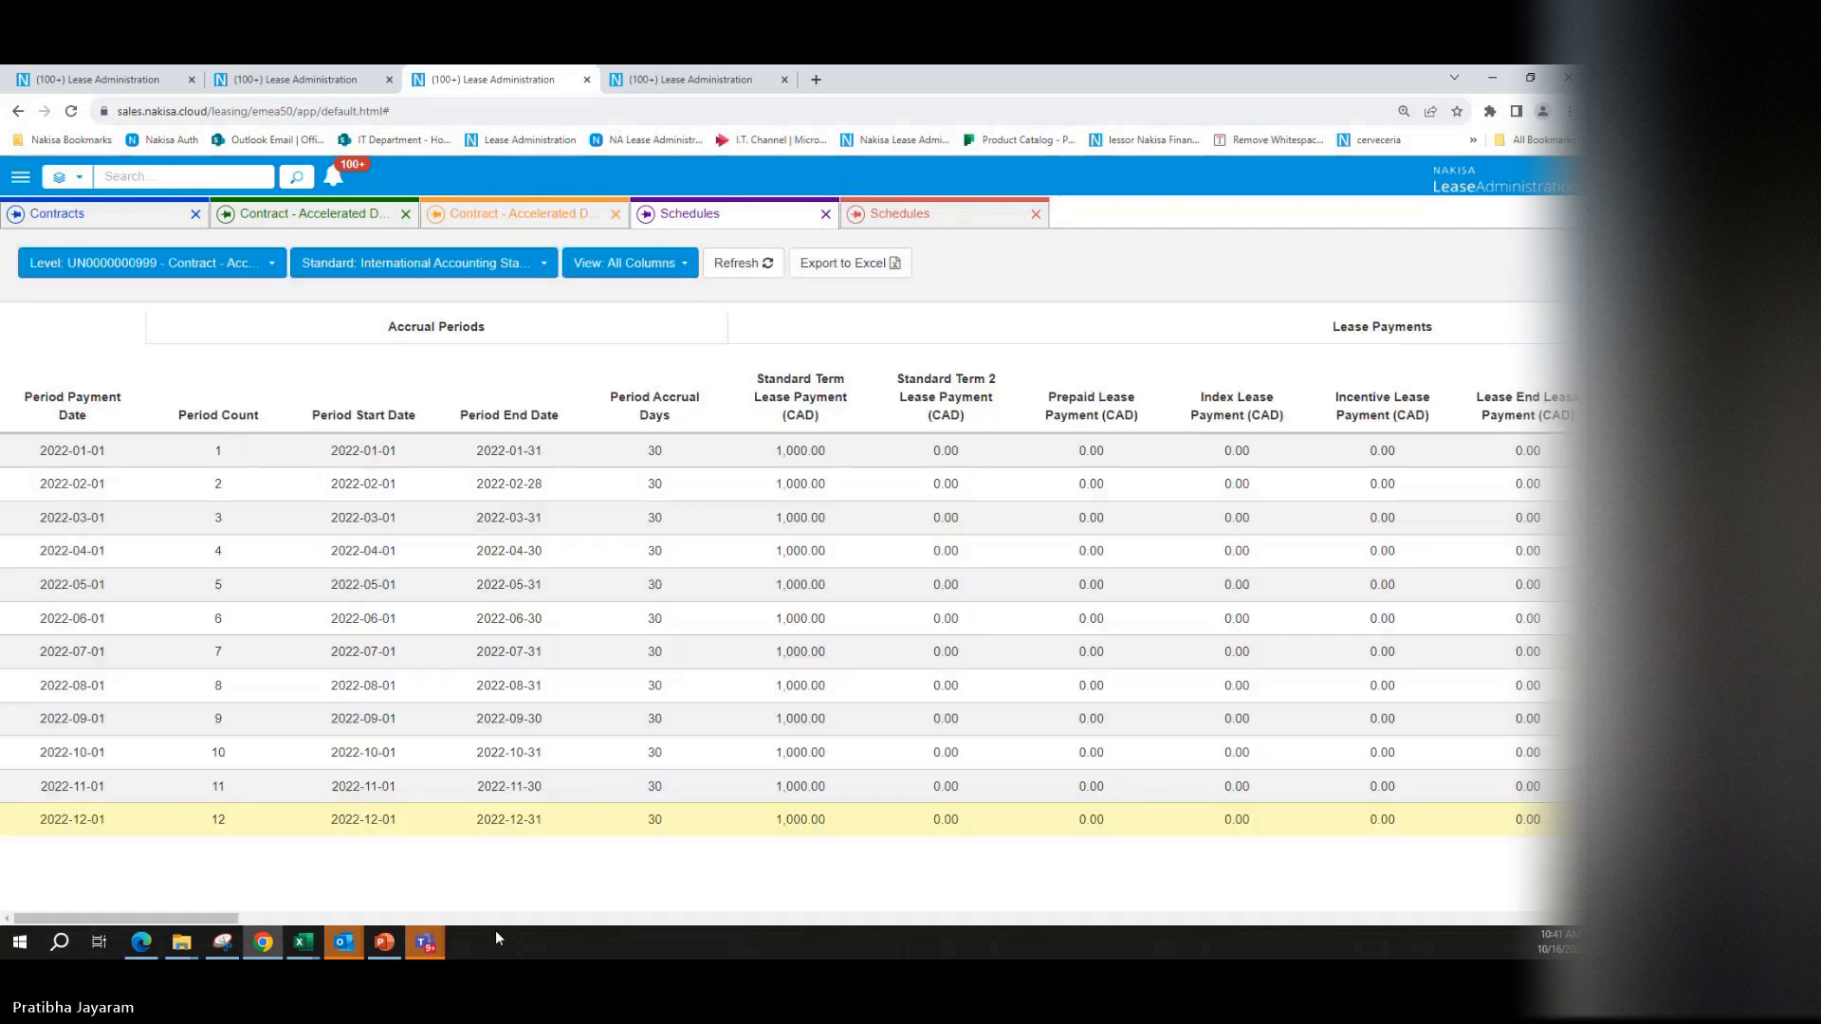
# Step: Examine the Finance ROU Asset depreciation for periods 3 to 7 and the NBV in period 7 of the draft's schedule
pyautogui.moveTo(231, 921); pyautogui.dragTo(1570, 925)
pyautogui.hscroll(-5, 1504, 873)
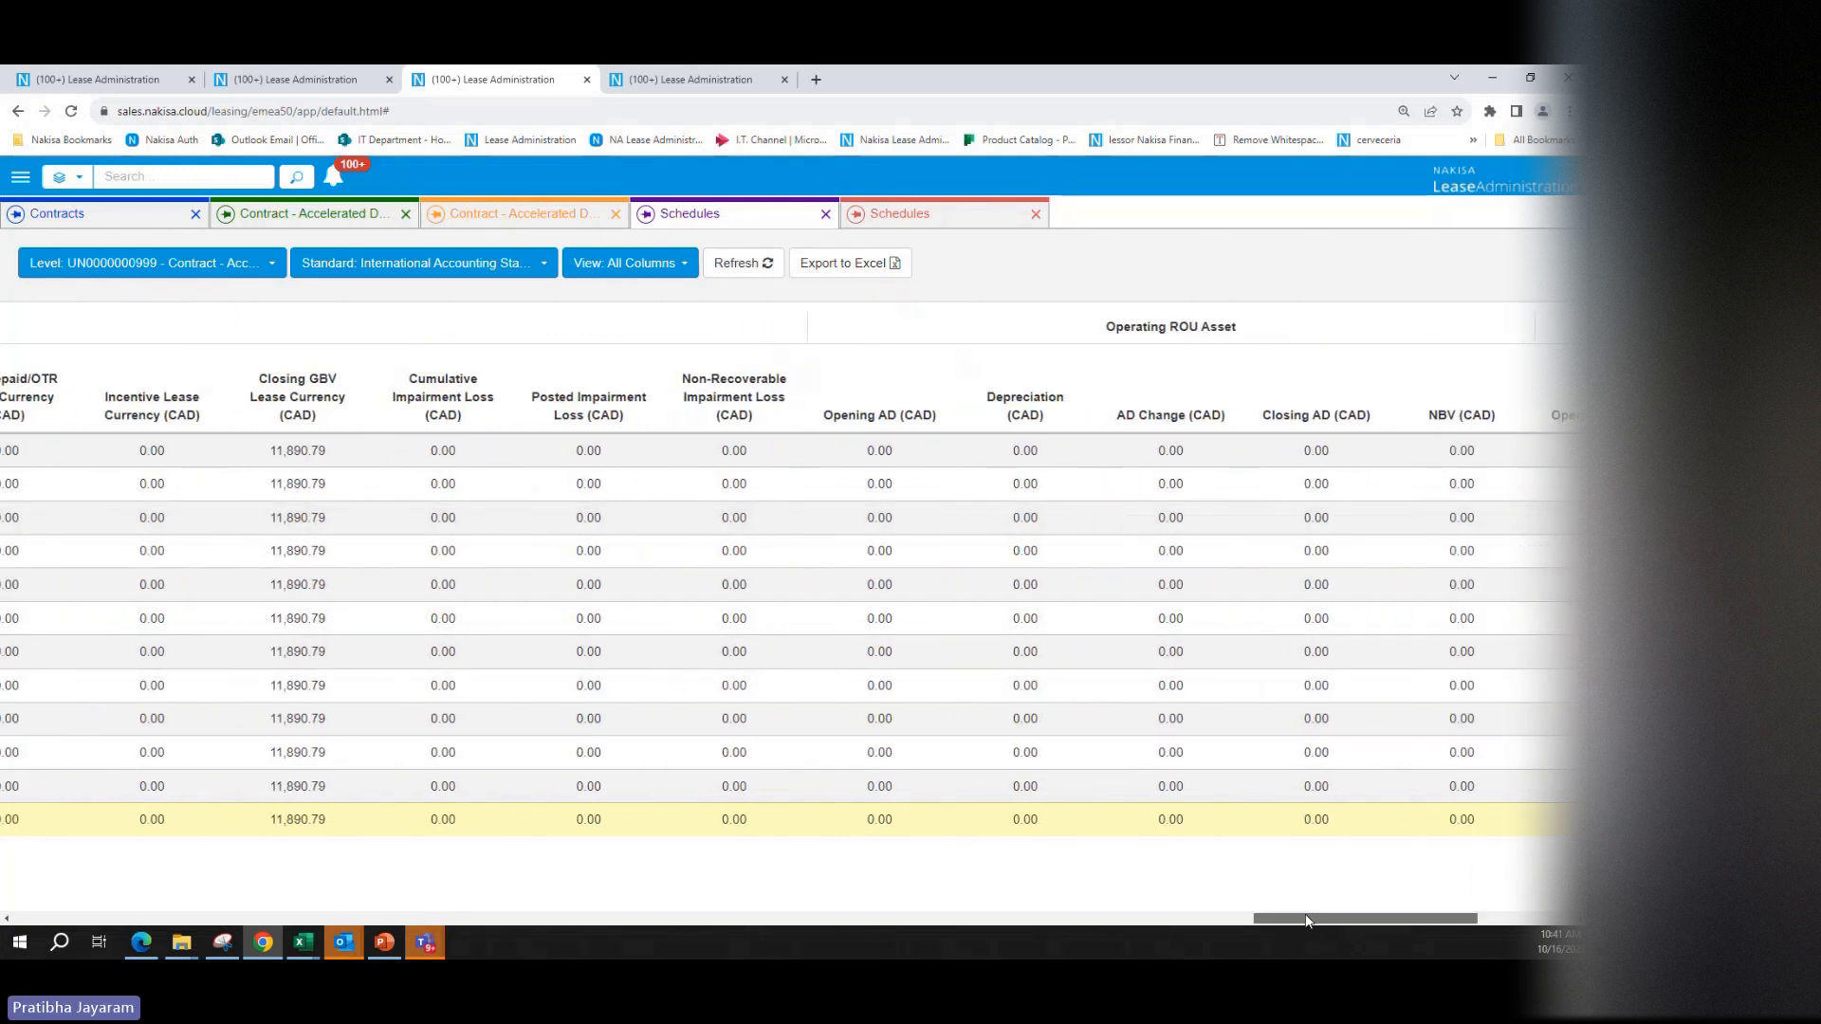
pyautogui.moveTo(1272, 920); pyautogui.dragTo(1378, 920)
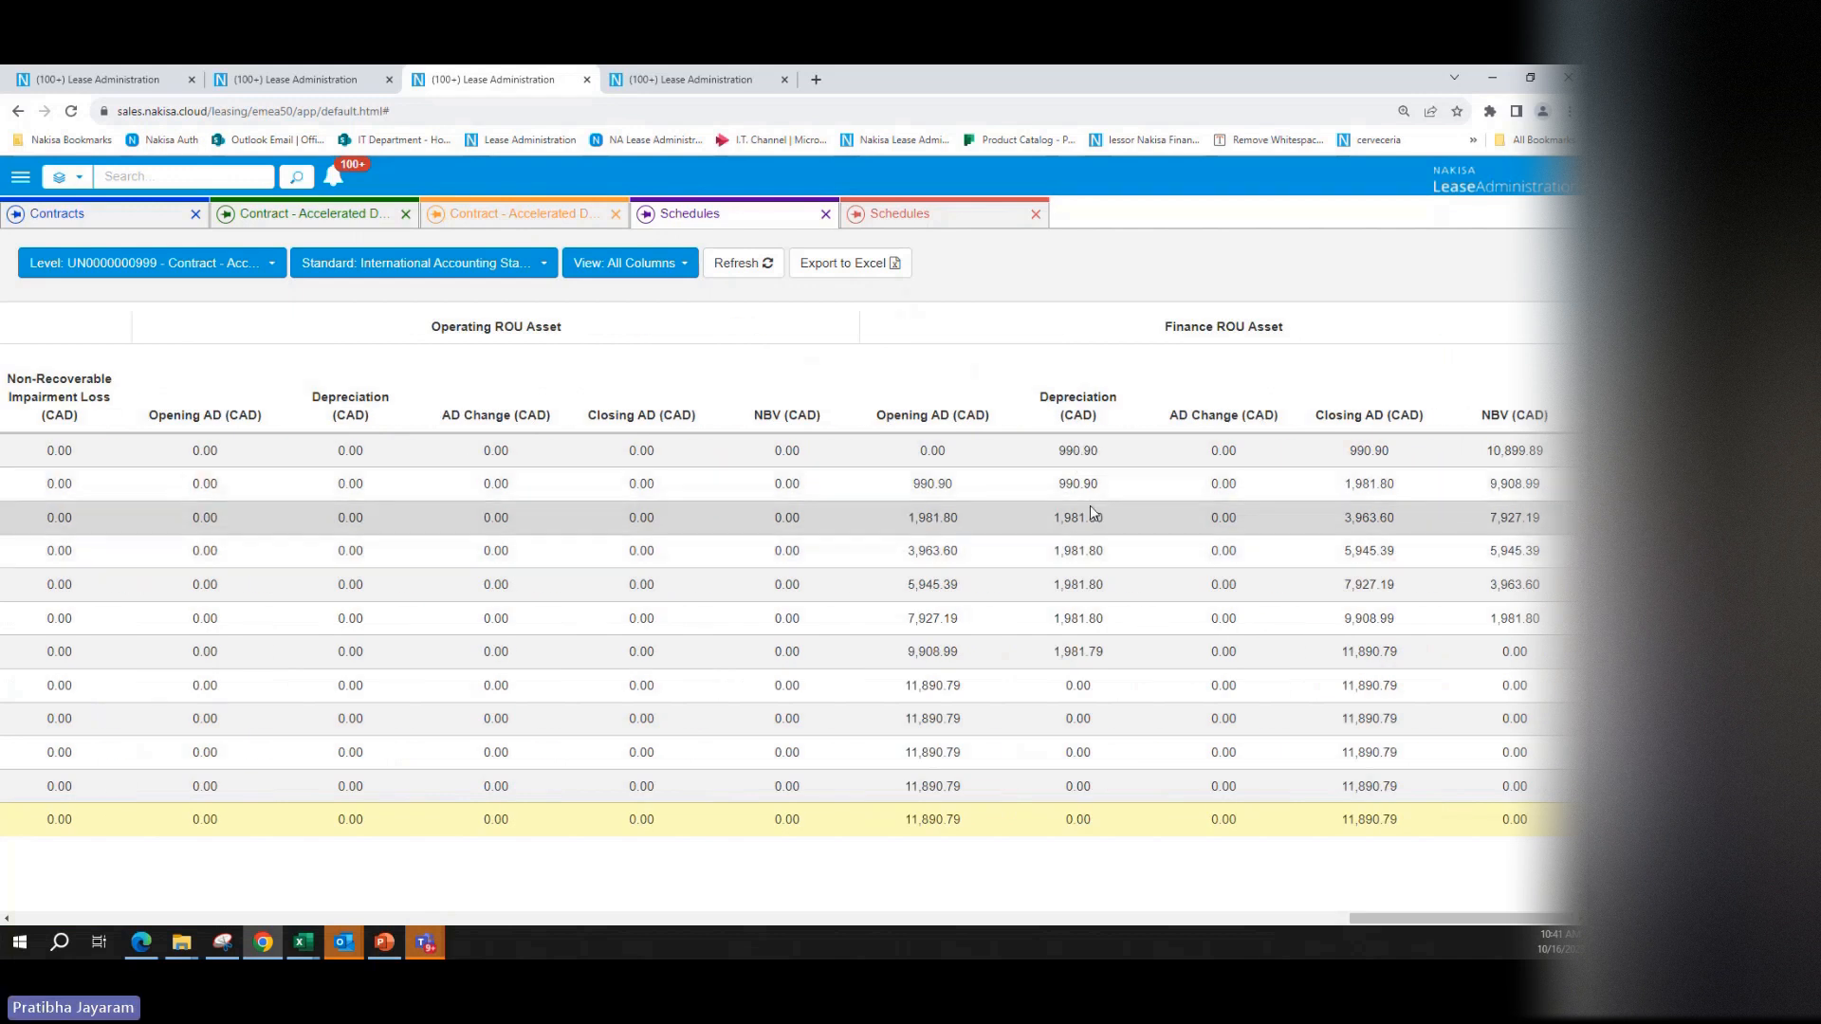
pyautogui.moveTo(1096, 518)
pyautogui.moveTo(1089, 517); pyautogui.dragTo(1126, 664)
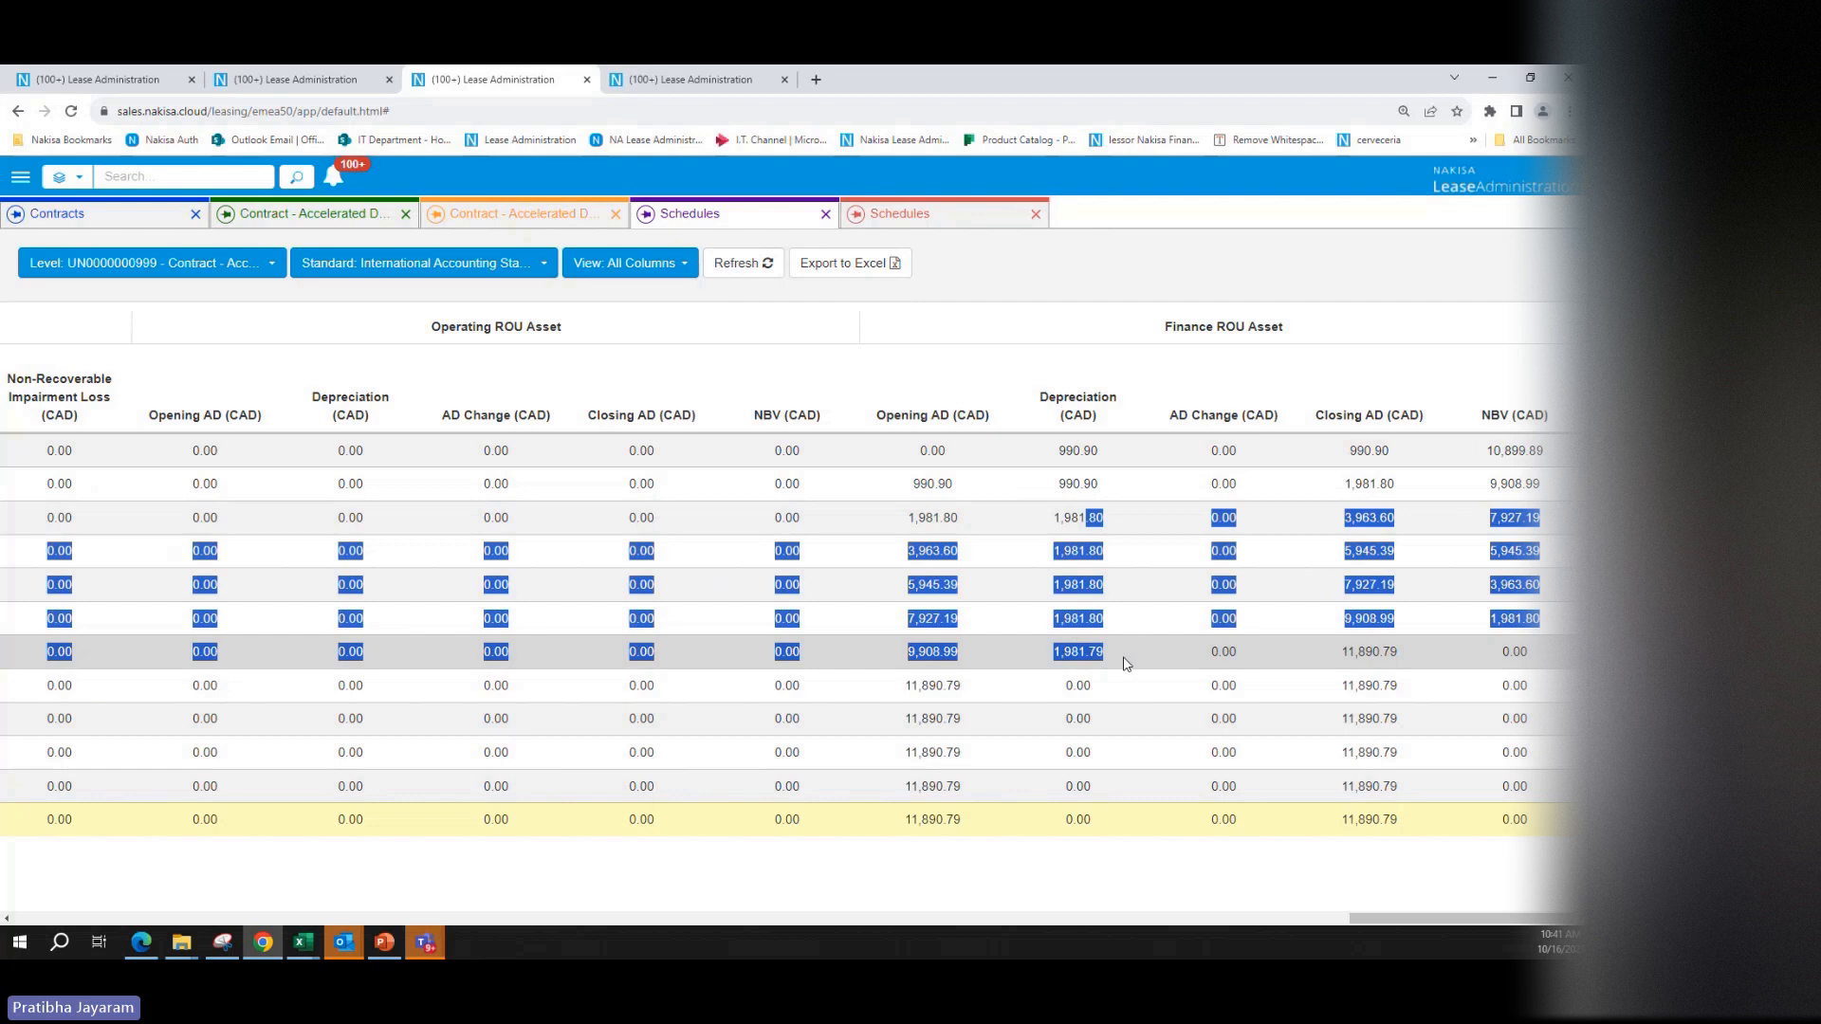
pyautogui.click(1505, 652)
pyautogui.moveTo(1506, 652); pyautogui.dragTo(1543, 657)
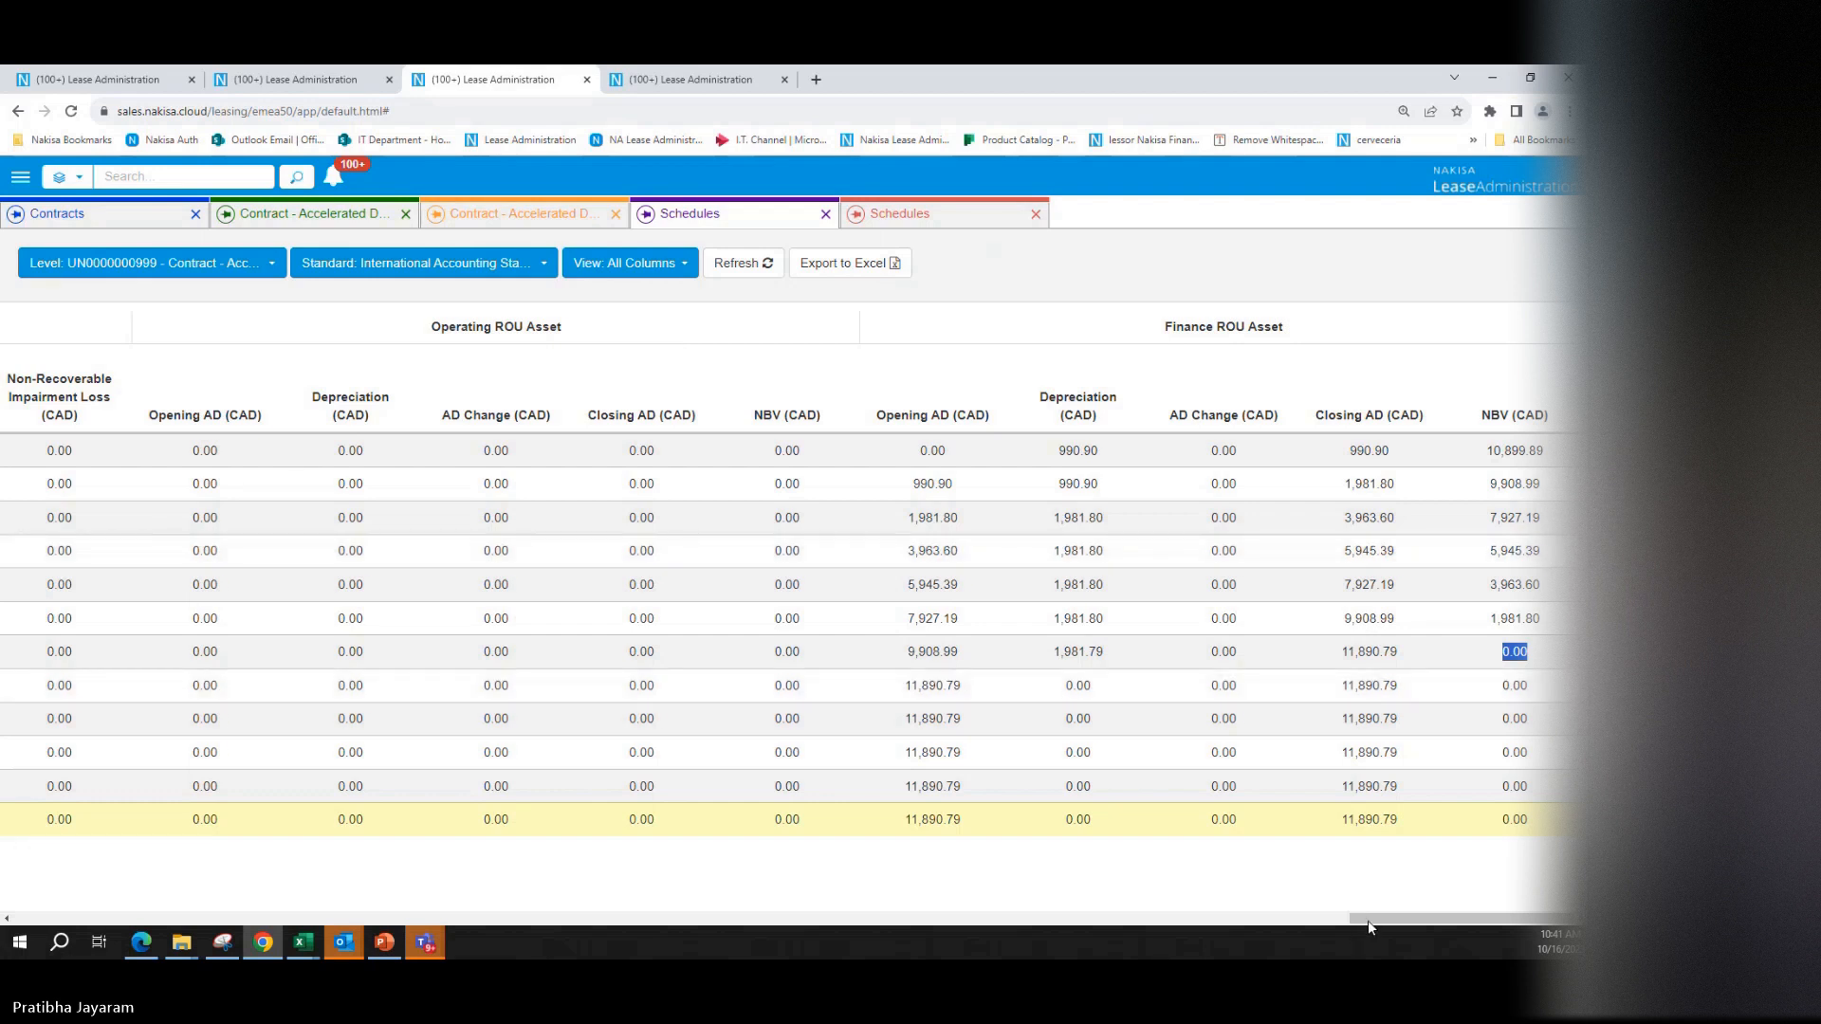
pyautogui.moveTo(1367, 920); pyautogui.dragTo(1366, 920)
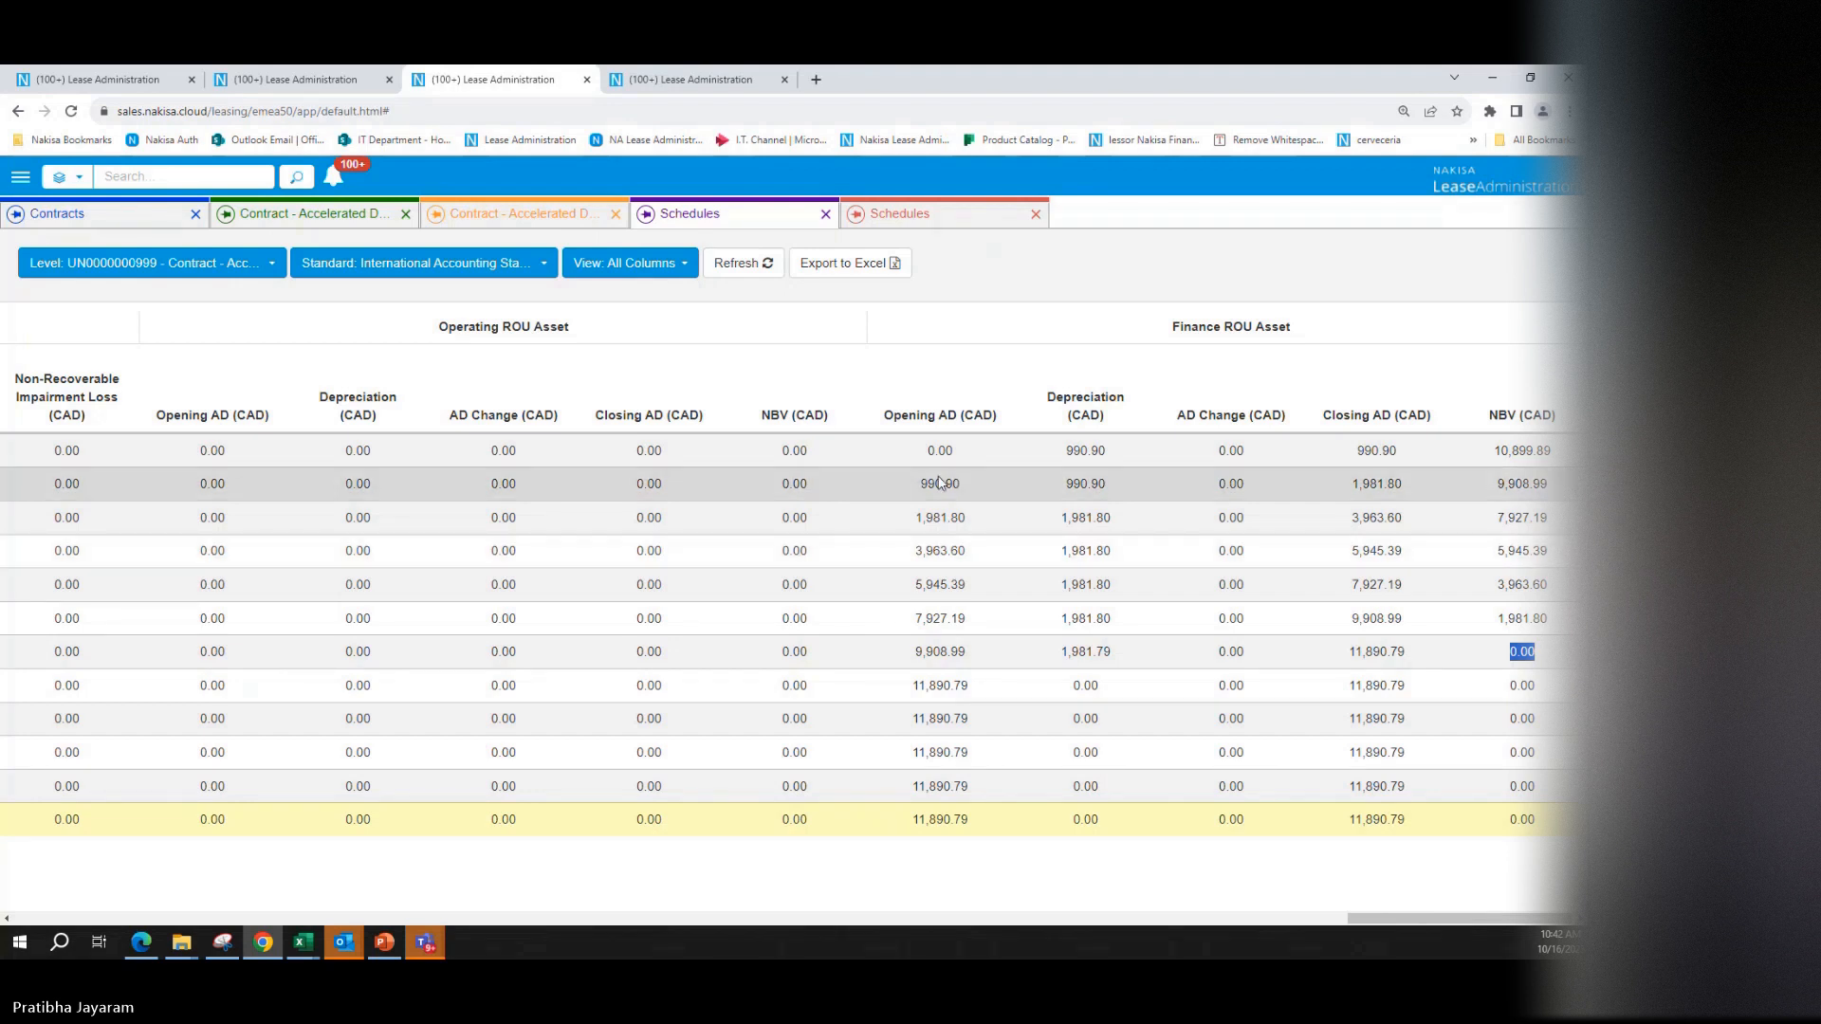
# Step: Review the captured impairment form in Snipping Tool, and switch to the Impairment slide of the Office Hours presentation in PowerPoint
pyautogui.click(222, 942)
pyautogui.scroll(-1, 572, 864)
pyautogui.scroll(-2, 572, 864)
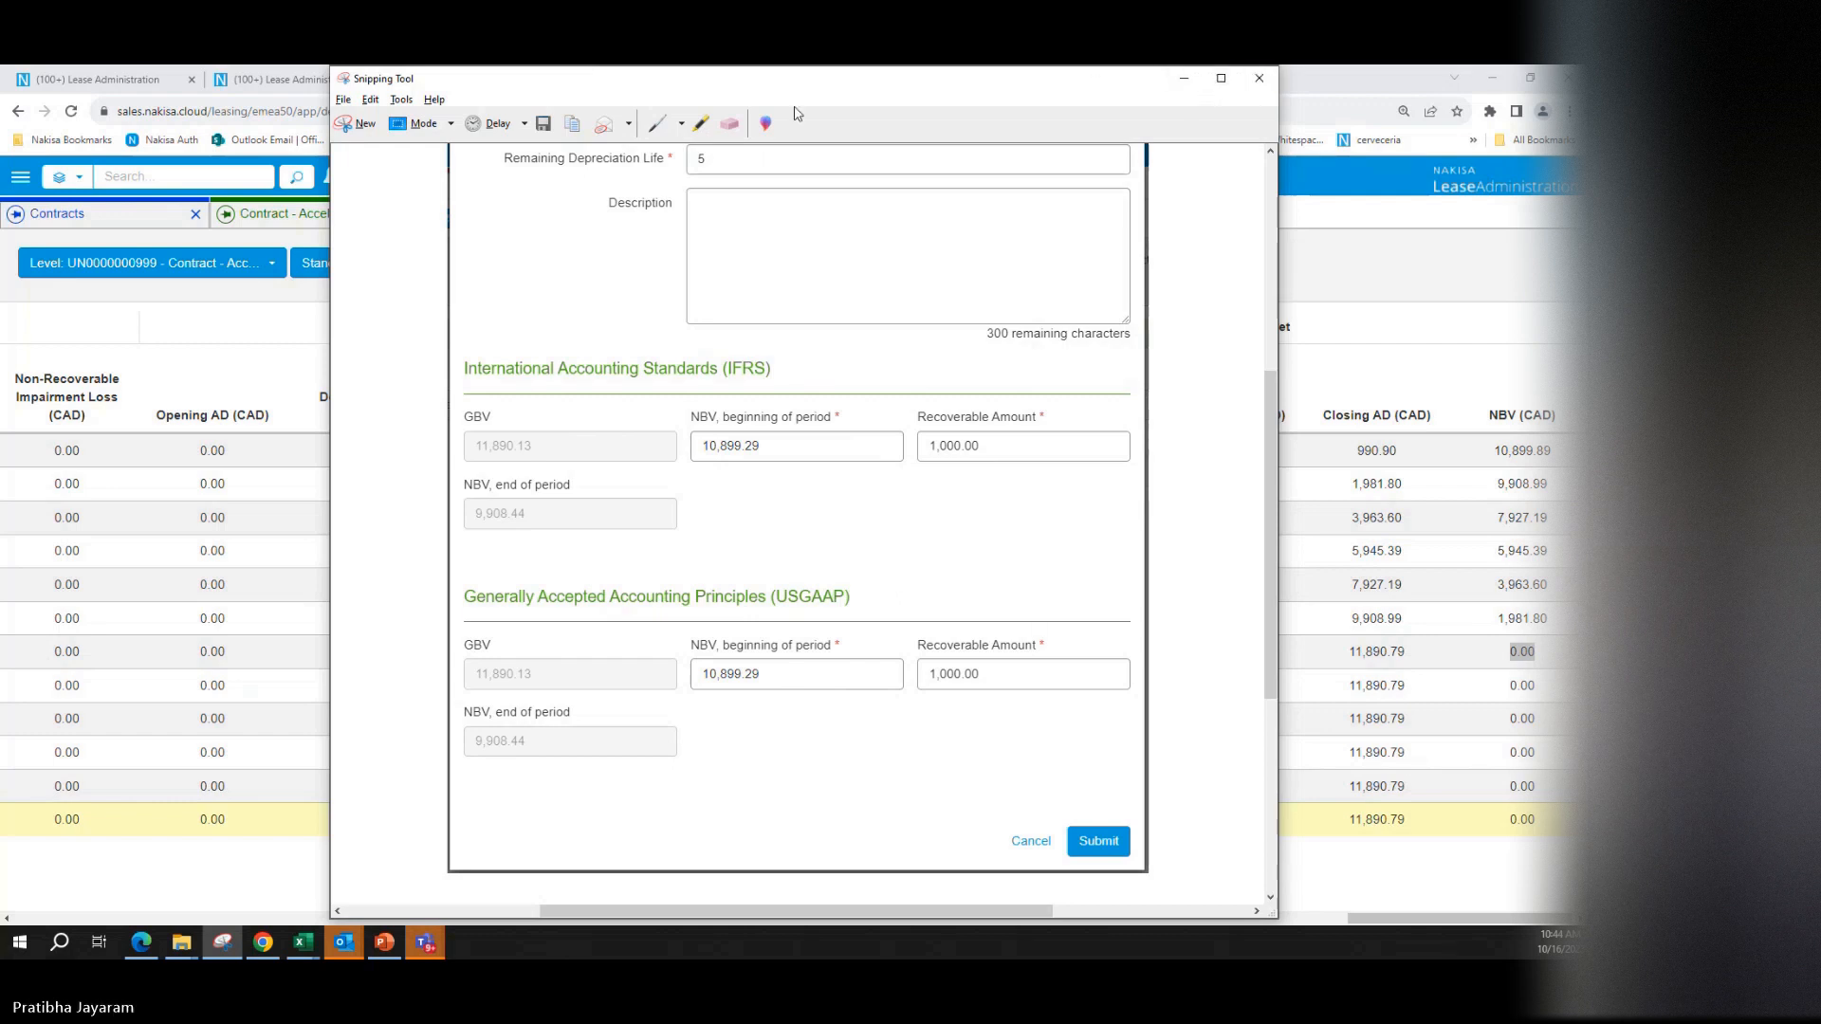
pyautogui.click(1177, 83)
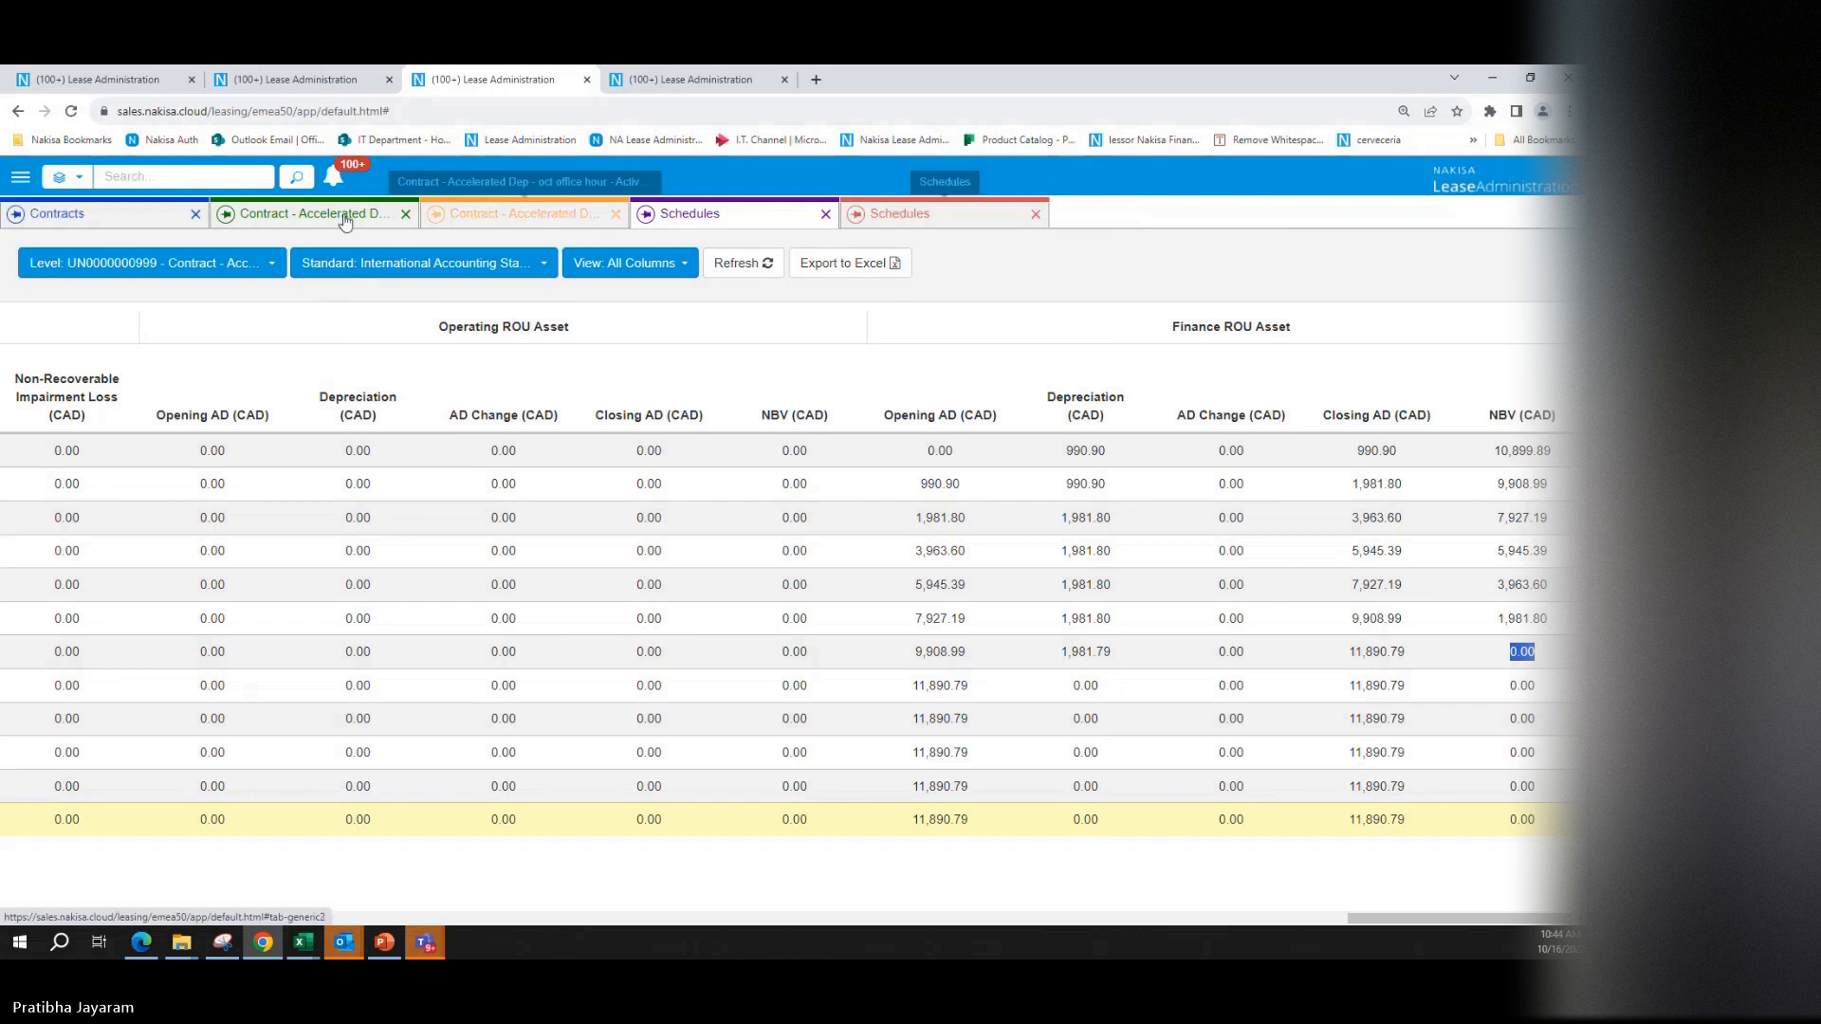
pyautogui.click(384, 941)
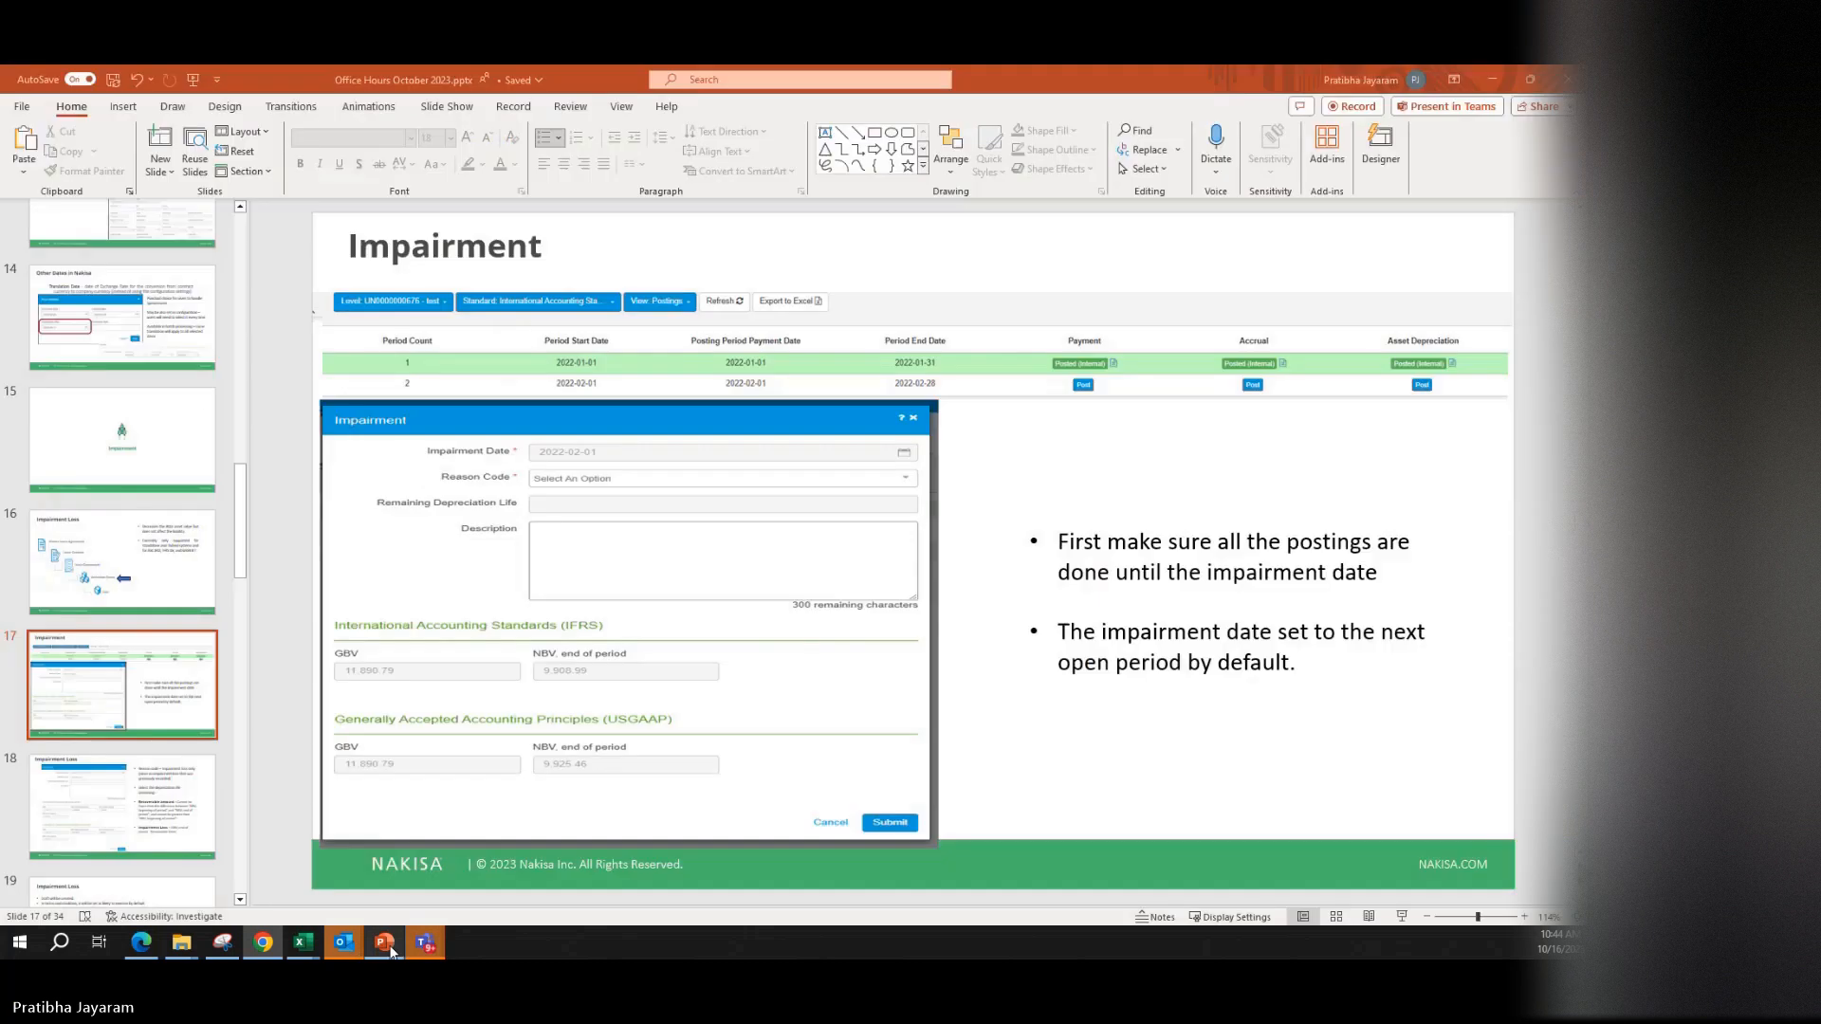